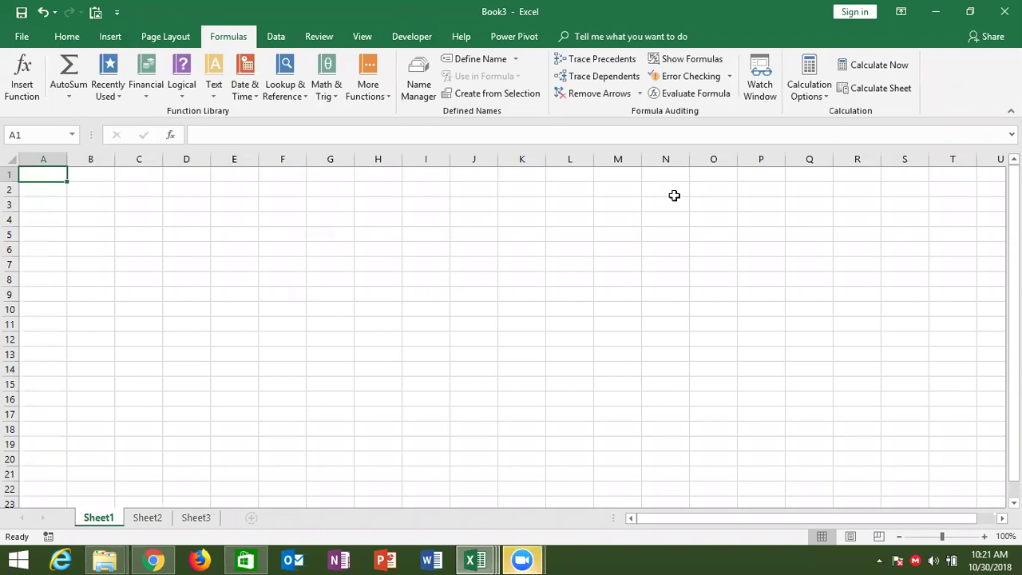
click(283, 102)
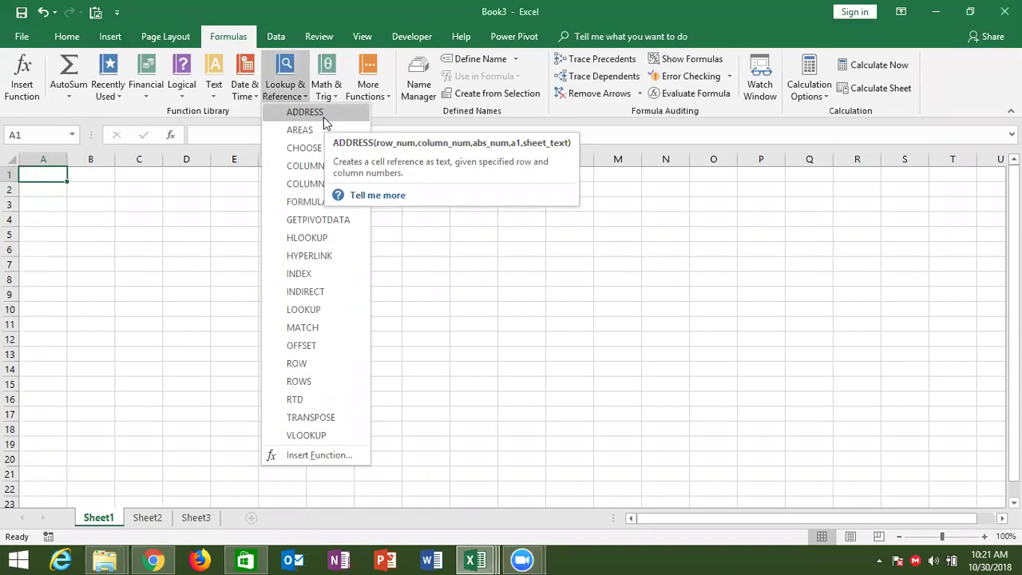
click(64, 216)
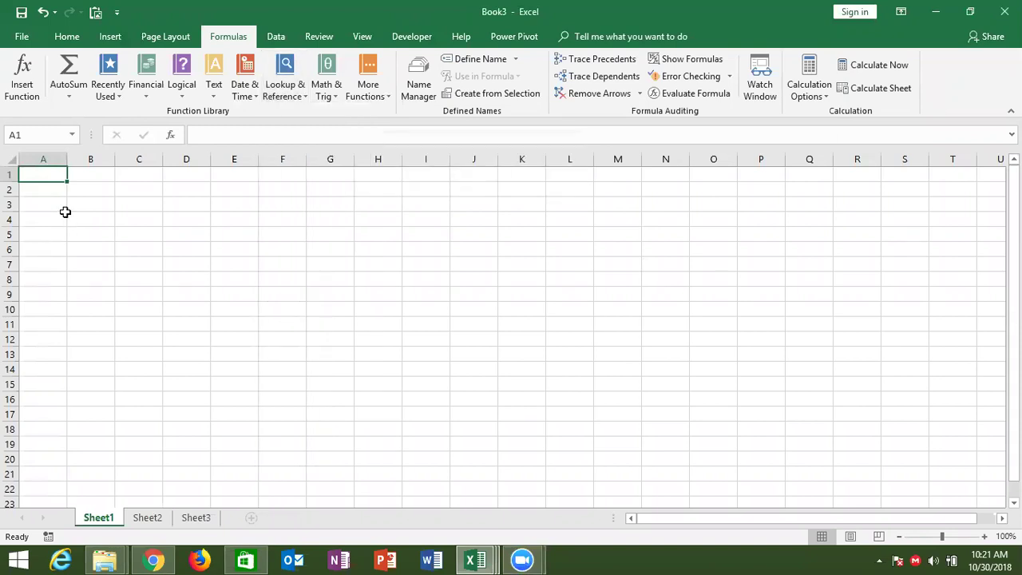
- Enter the headers R in cell B2 and C in cell C2
click(86, 186)
text(R)
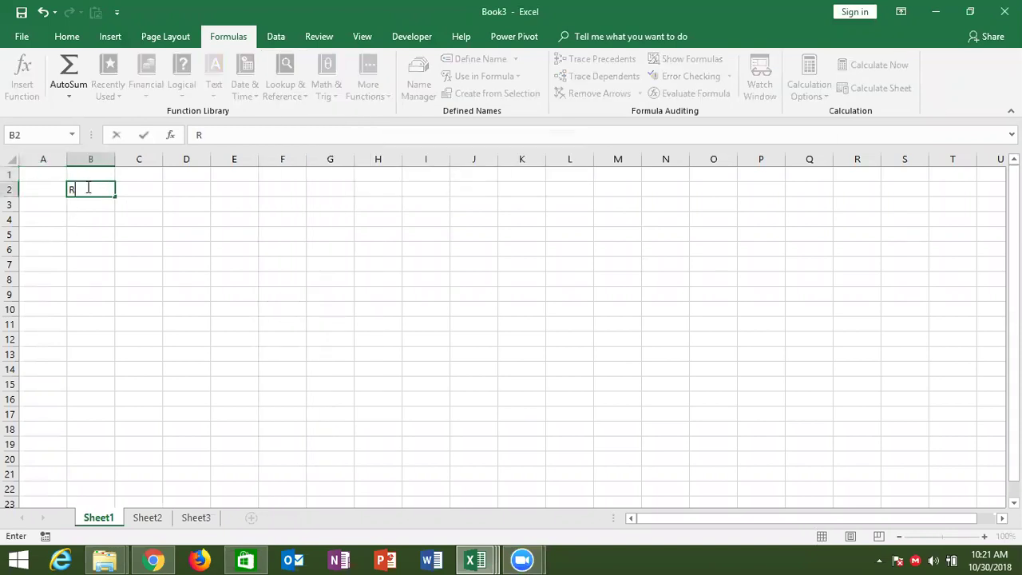
key(Tab)
text(C)
key(Return)
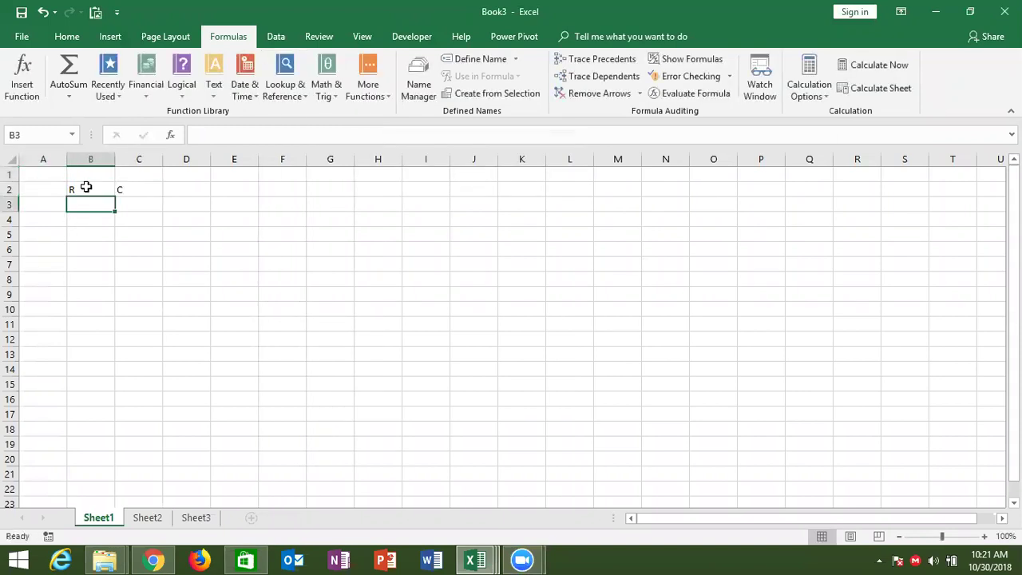
- Enter 5 in cell B3 under R and 4 in cell C3 under C
key(Up)
key(Right)
key(Down)
key(Left)
text(5)
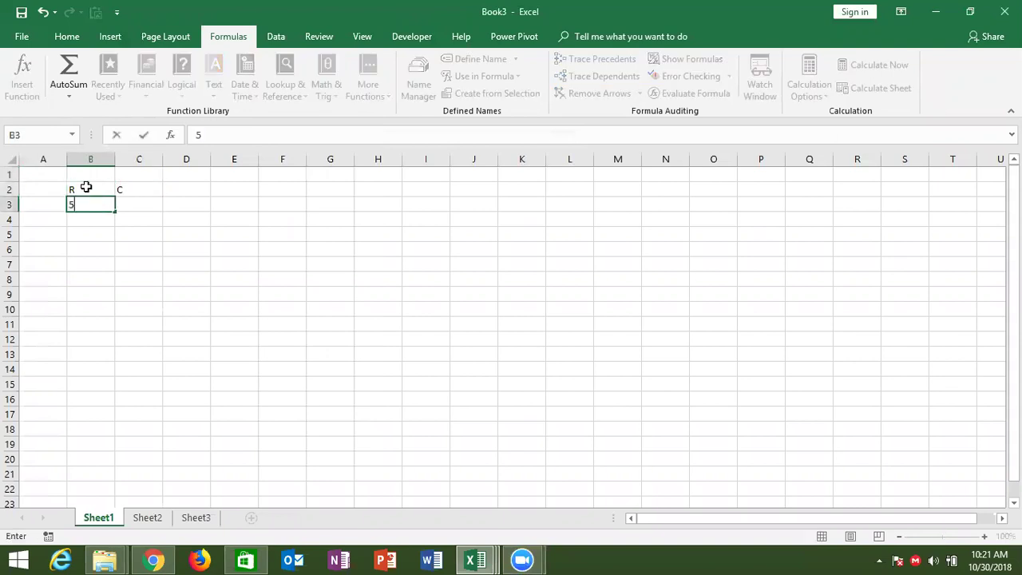
key(Tab)
text(4)
key(Return)
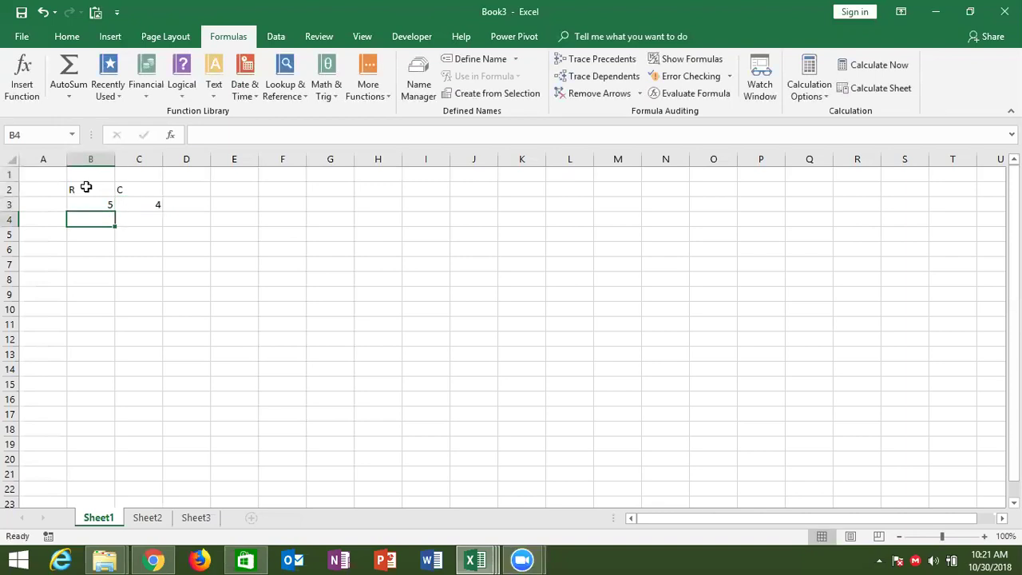
- Enter an ADDRESS formula in cell D3 with B3 as the row number and C3 as the column number
click(202, 204)
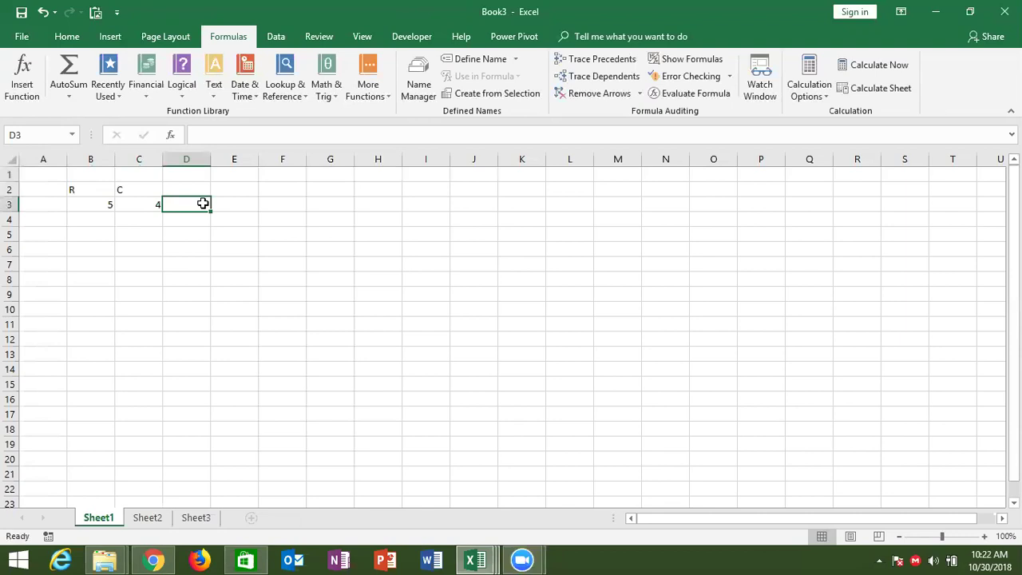
text(=)
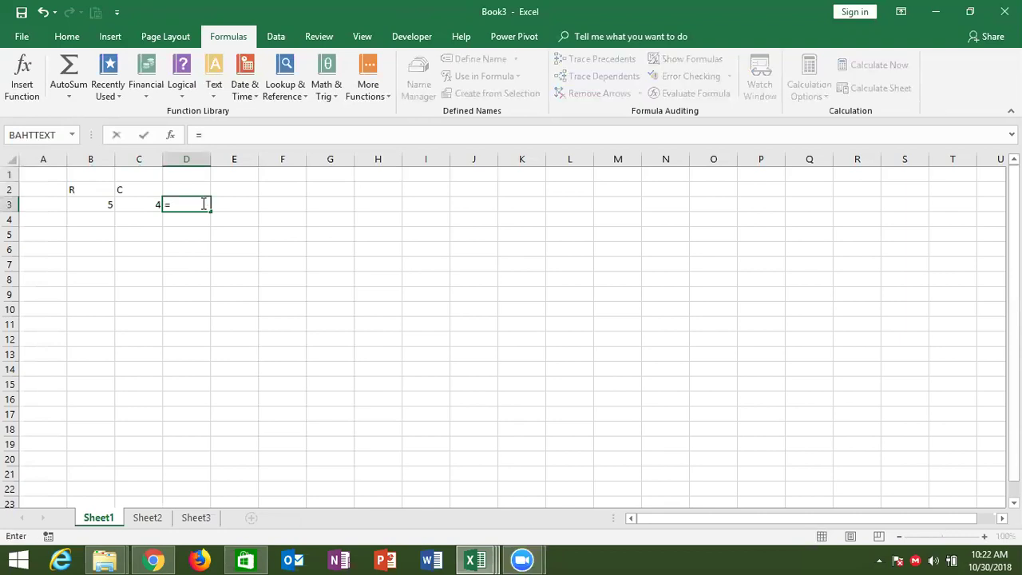
text(c)
key(BackSpace)
text(add)
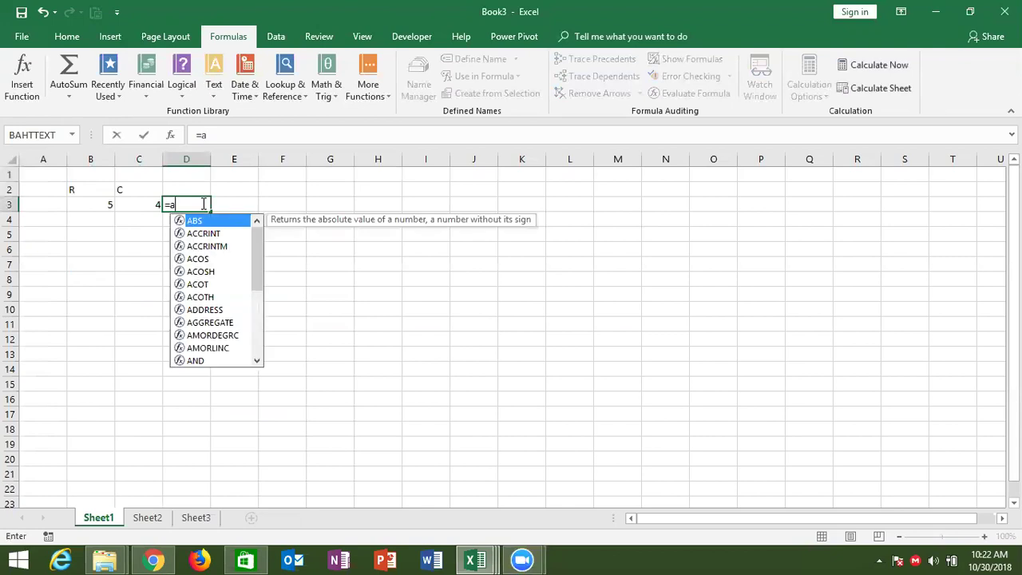
key(Tab)
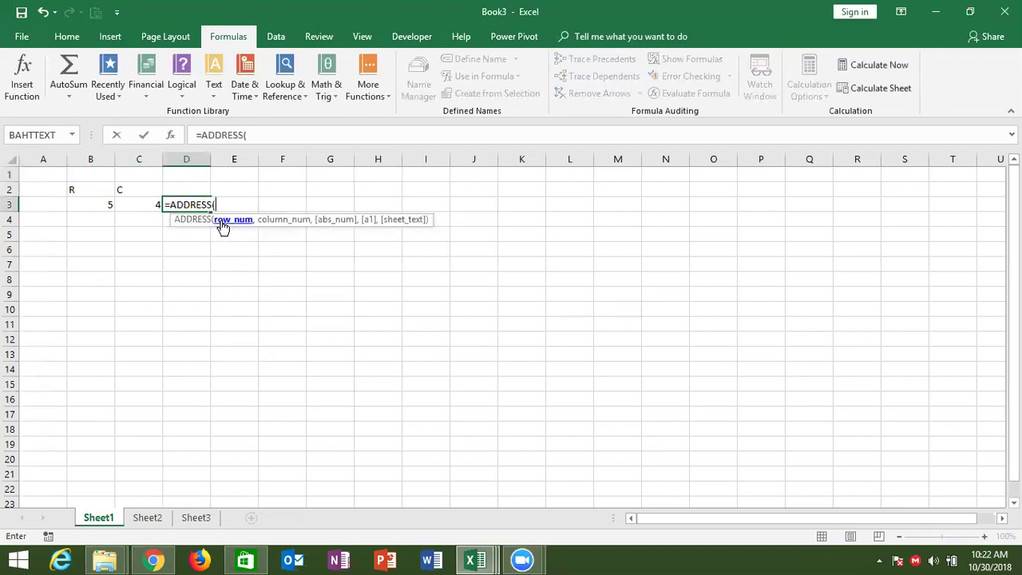
click(80, 203)
text(,)
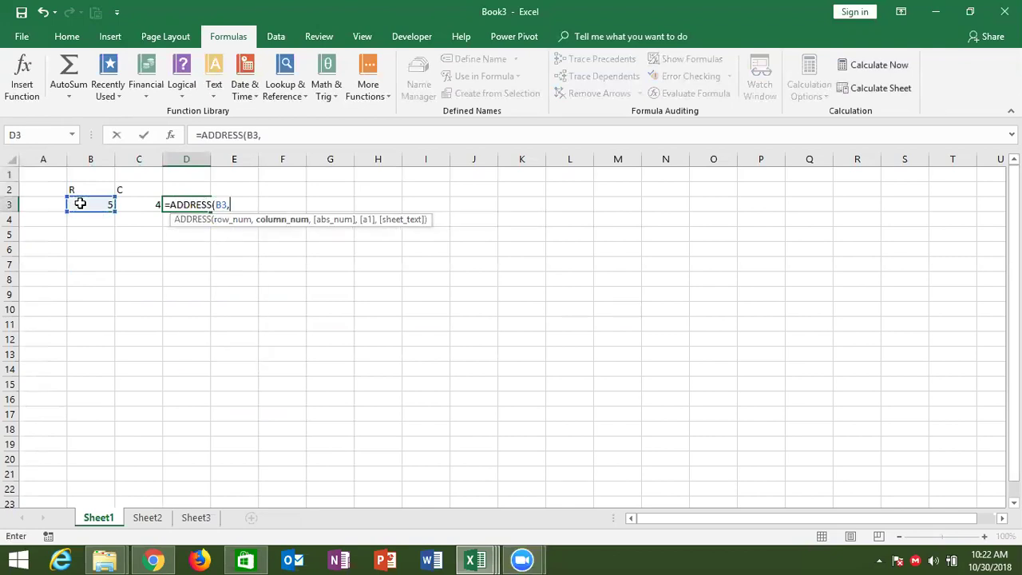
click(136, 205)
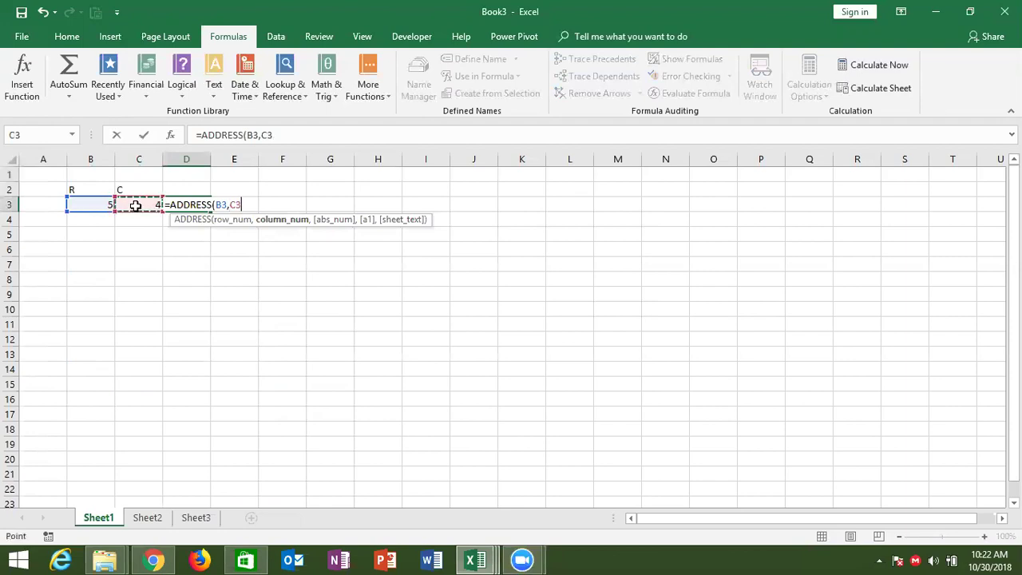
key(Return)
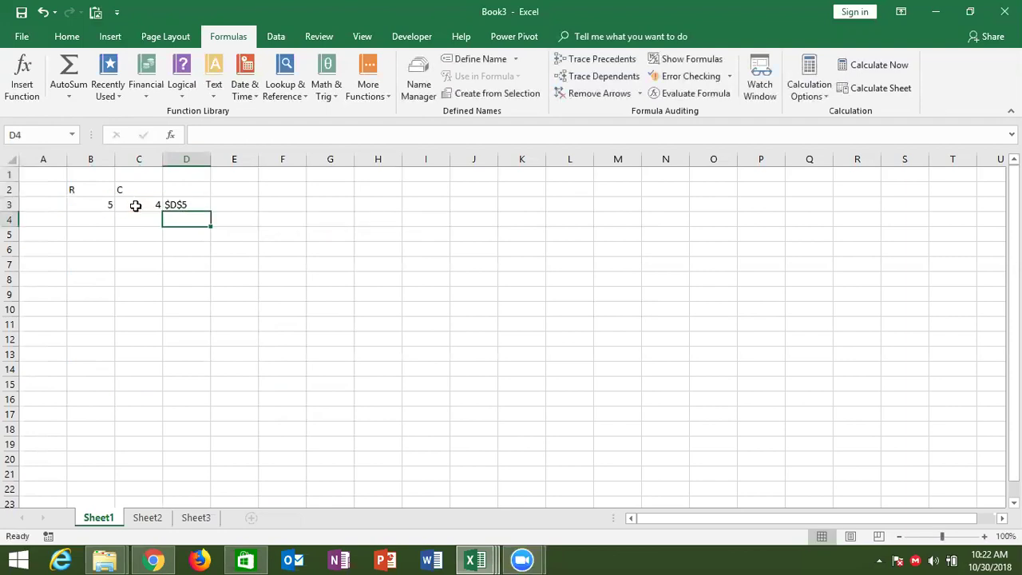
key(Up)
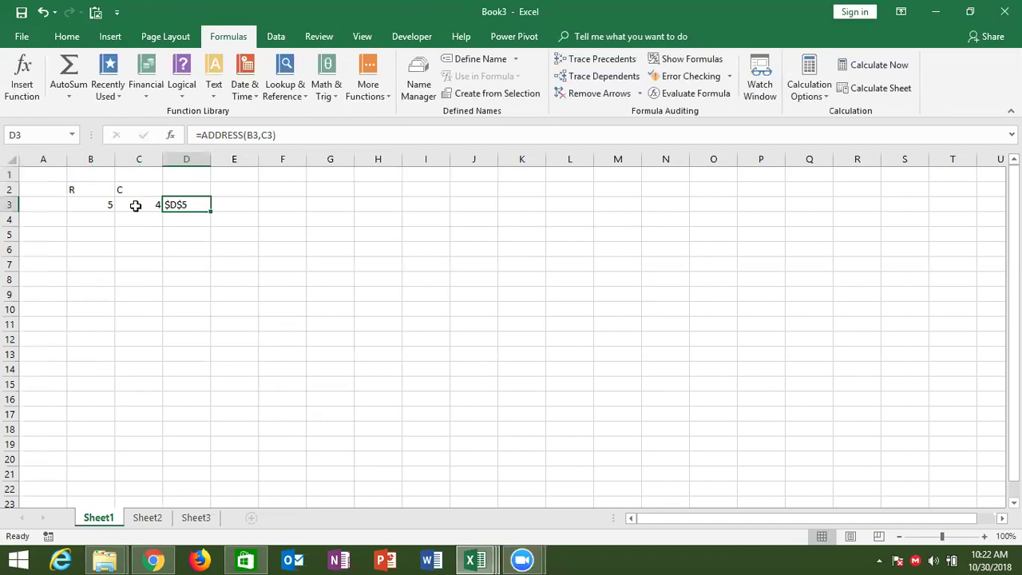
- Enter the value 652 in cell D5
click(52, 239)
key(Right)
key(Right)
key(Right)
text(652)
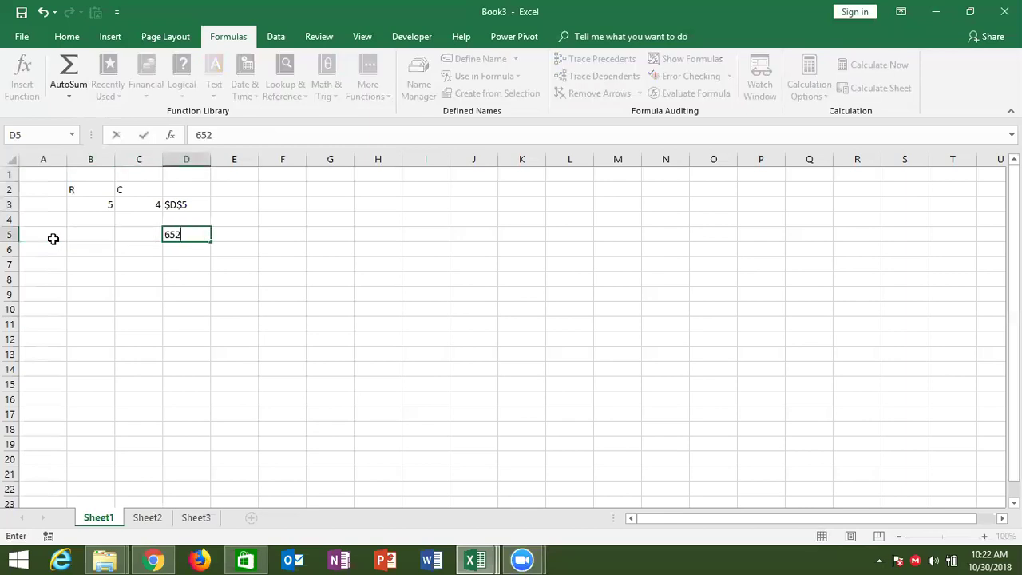
key(Return)
click(190, 231)
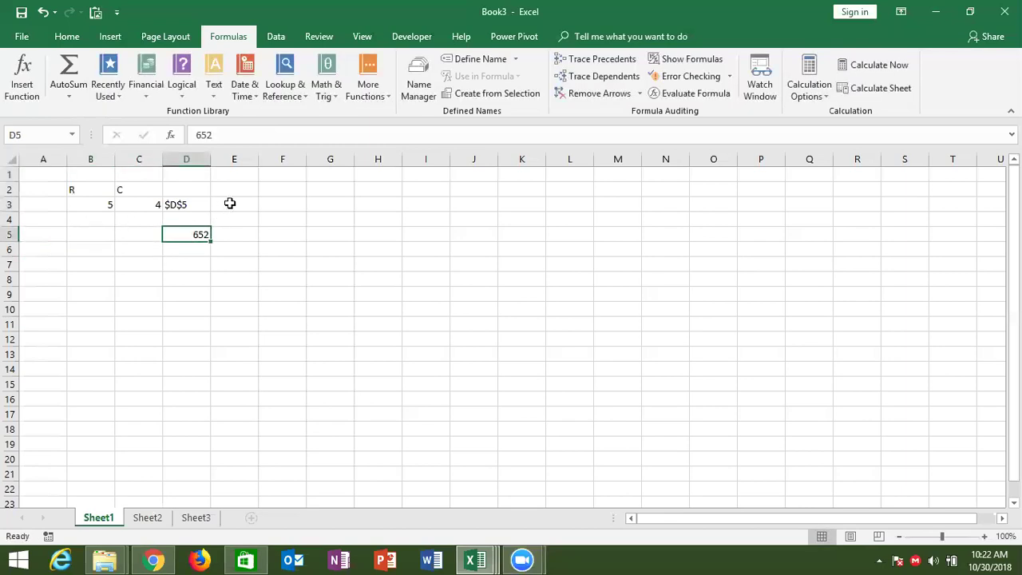
- Enter the formula =INDIRECT(D3) in cell E3 to fetch the value at the address held in D3
click(229, 204)
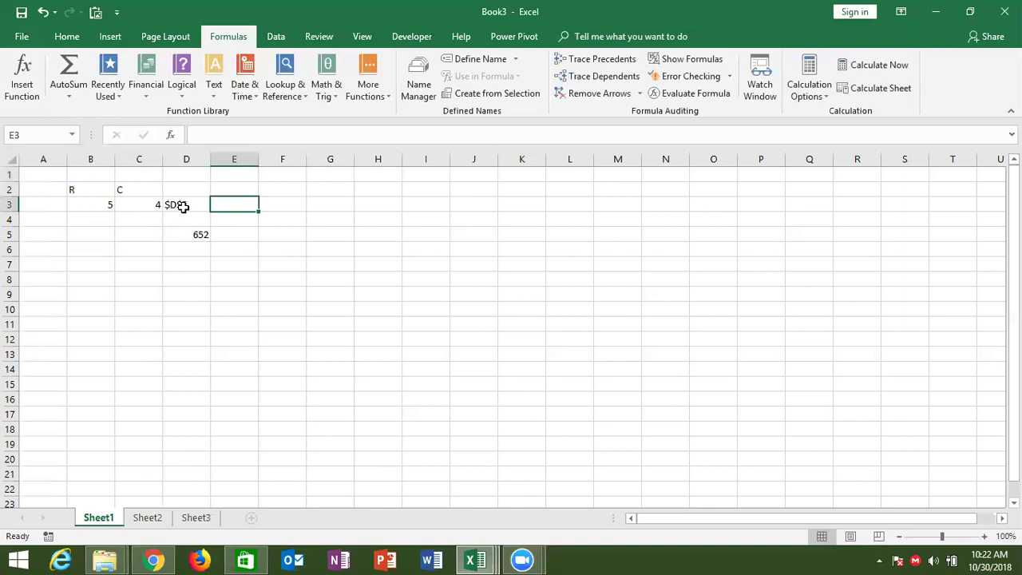
click(183, 207)
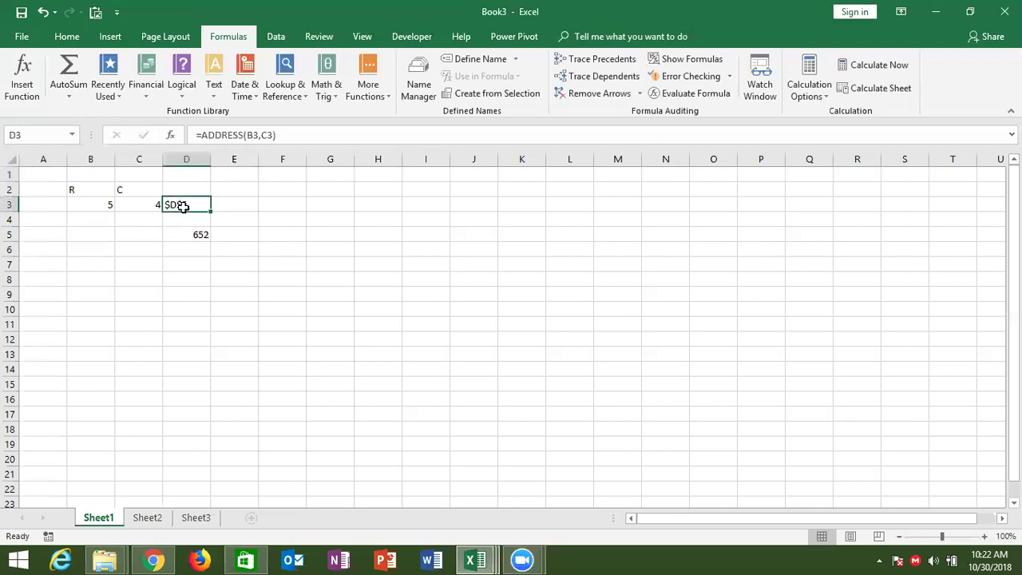
click(215, 203)
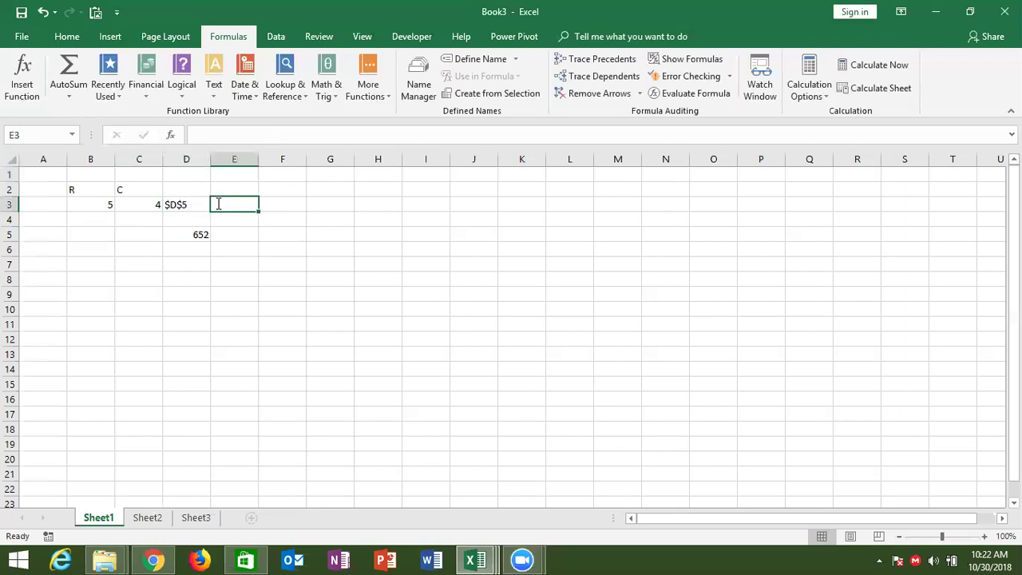
text(=in)
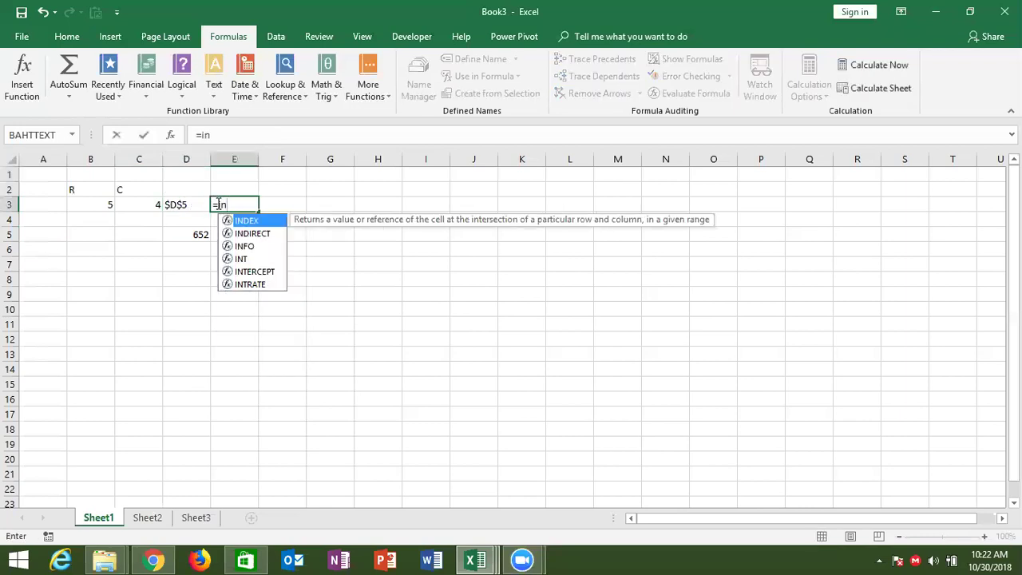
key(Down)
key(Tab)
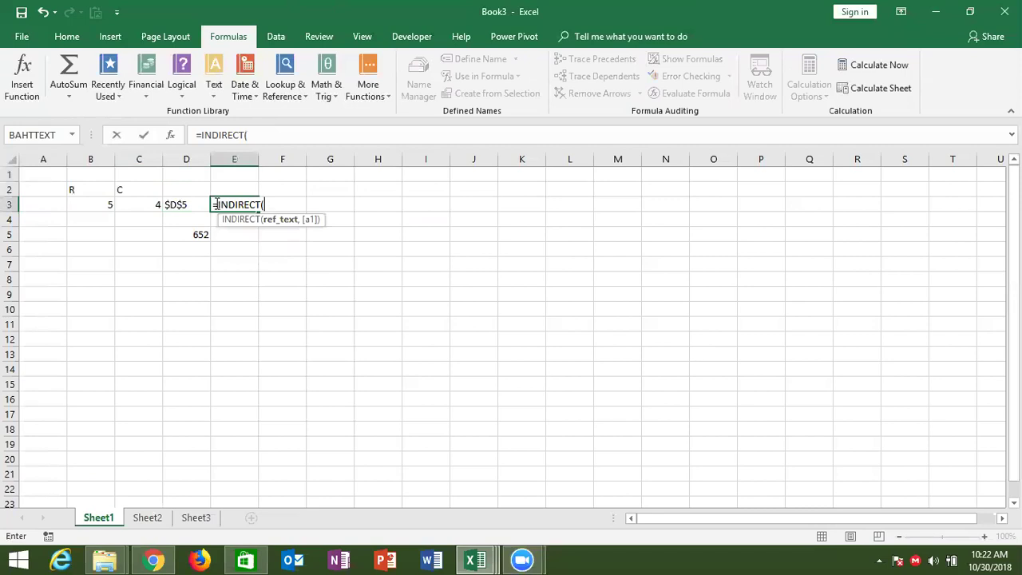
click(183, 204)
key(Return)
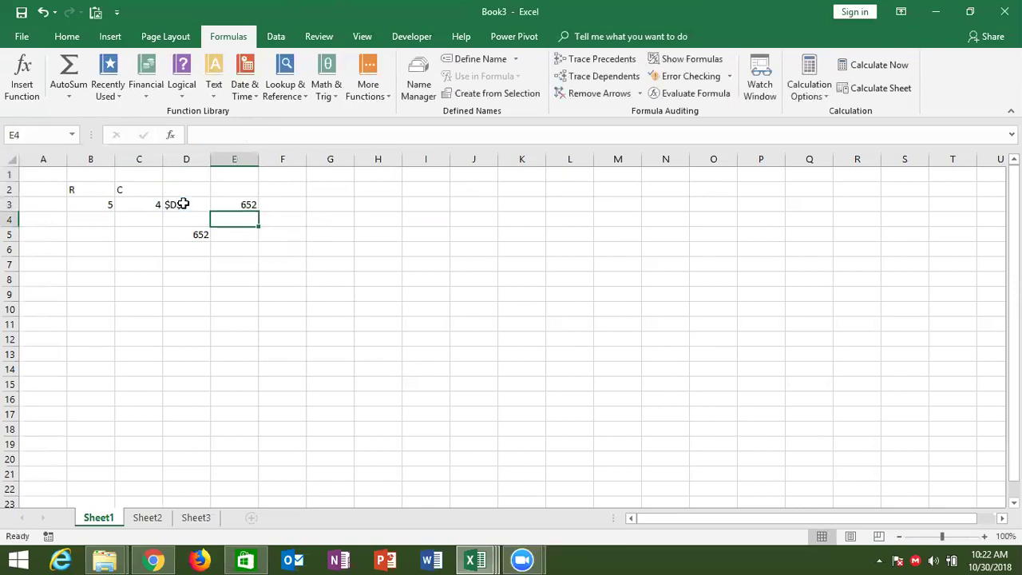
- Enter the value 6236 in cell A1
click(30, 177)
text(6236)
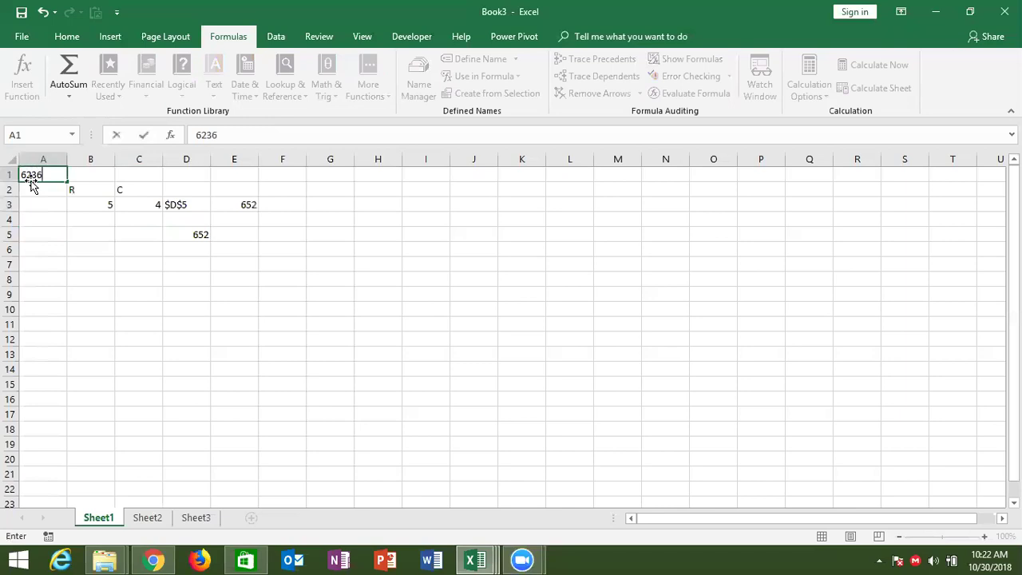
click(195, 277)
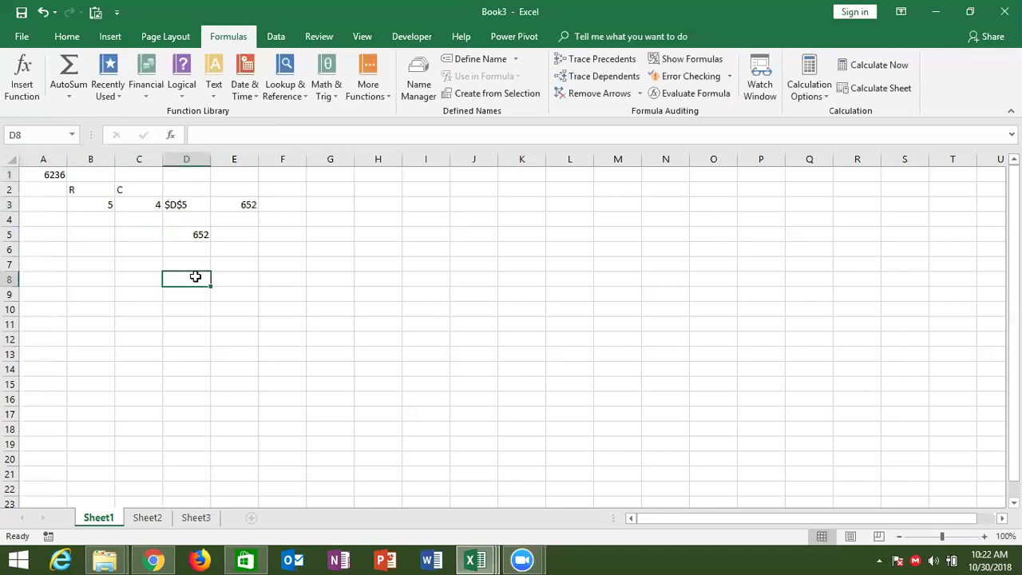
- Enter the direct reference formula =A1 in cell E7 and inspect it
click(248, 204)
click(245, 277)
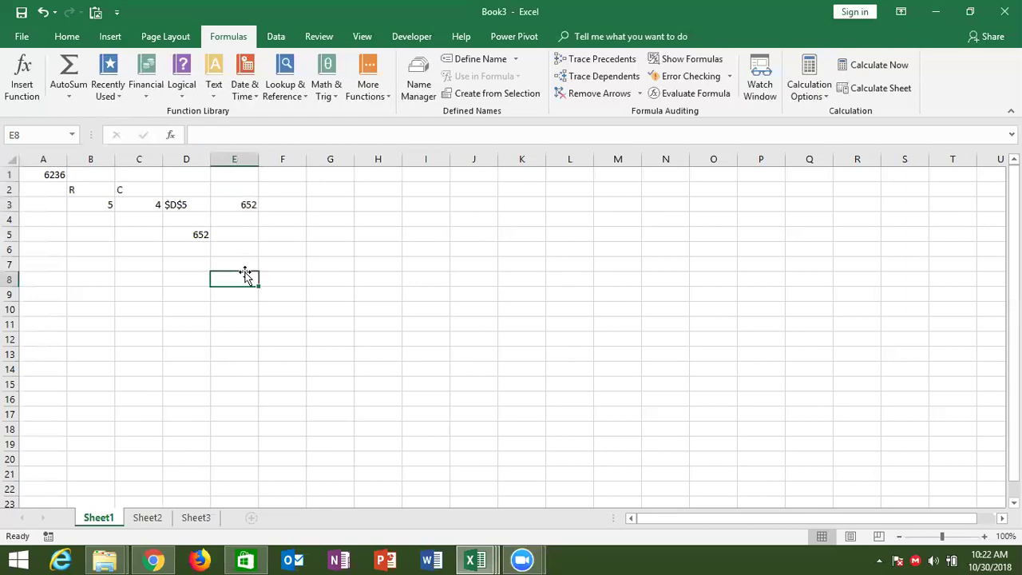
click(242, 265)
text(=)
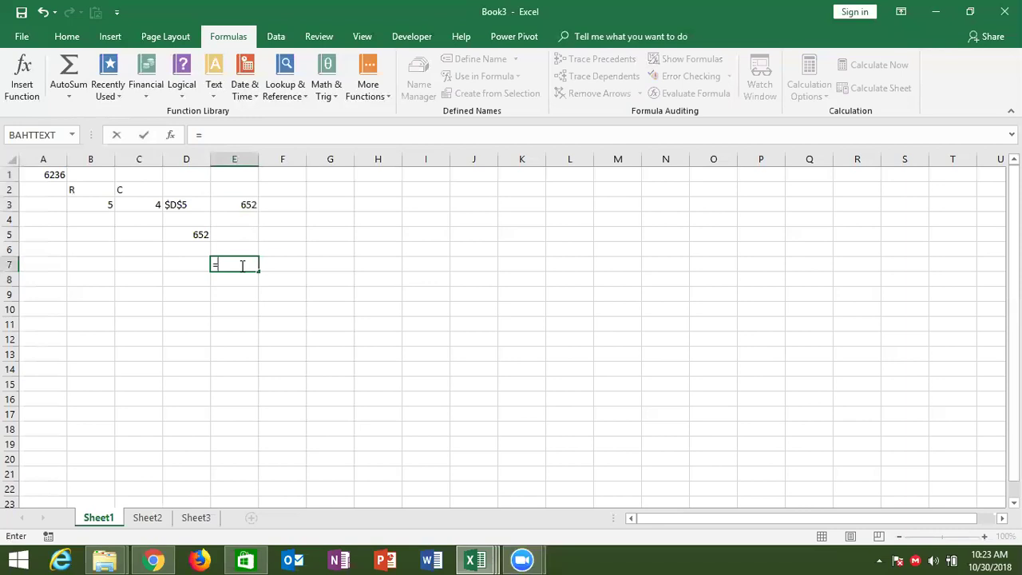
text(a1)
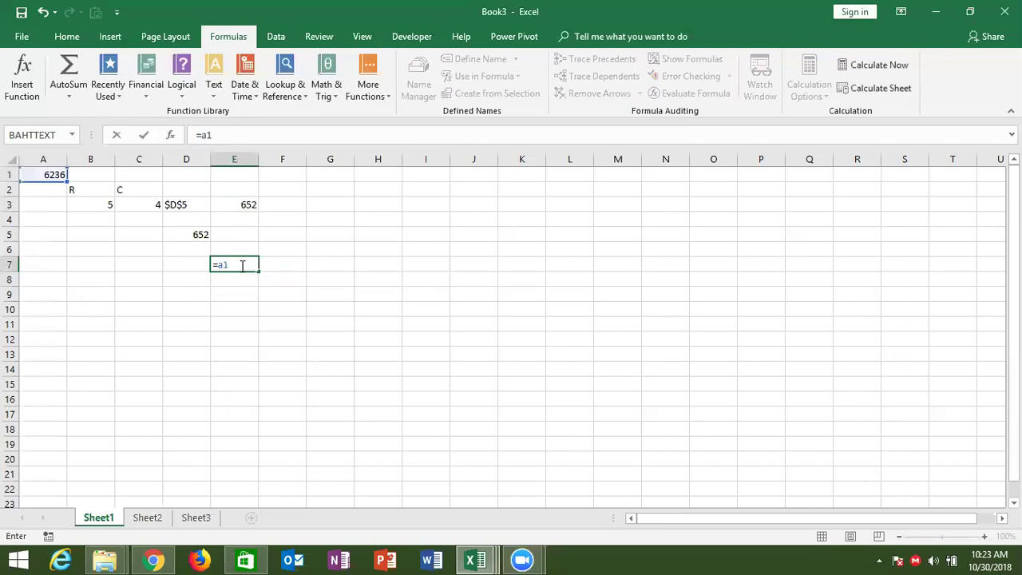
key(Return)
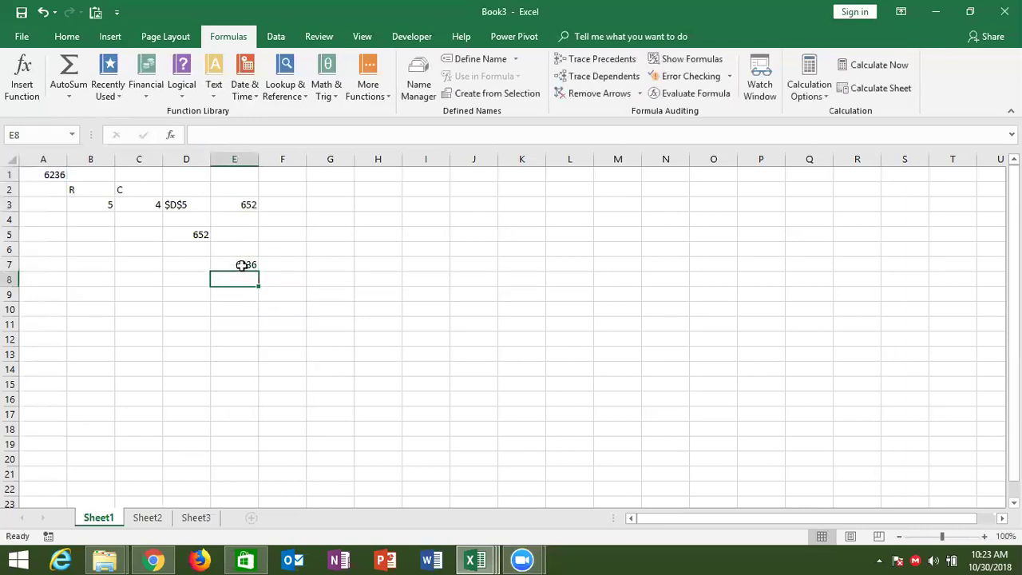
click(242, 265)
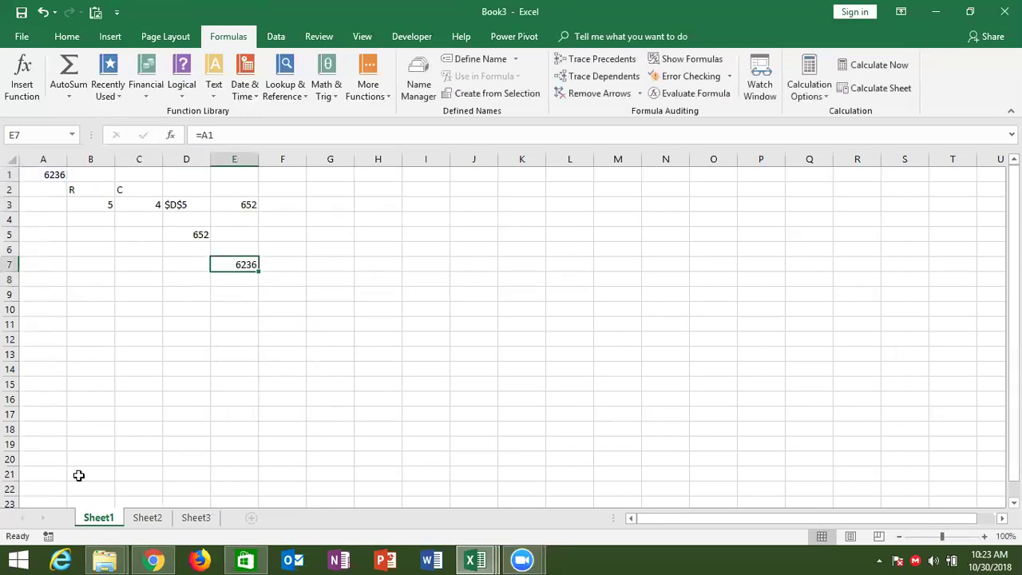
double_click(242, 263)
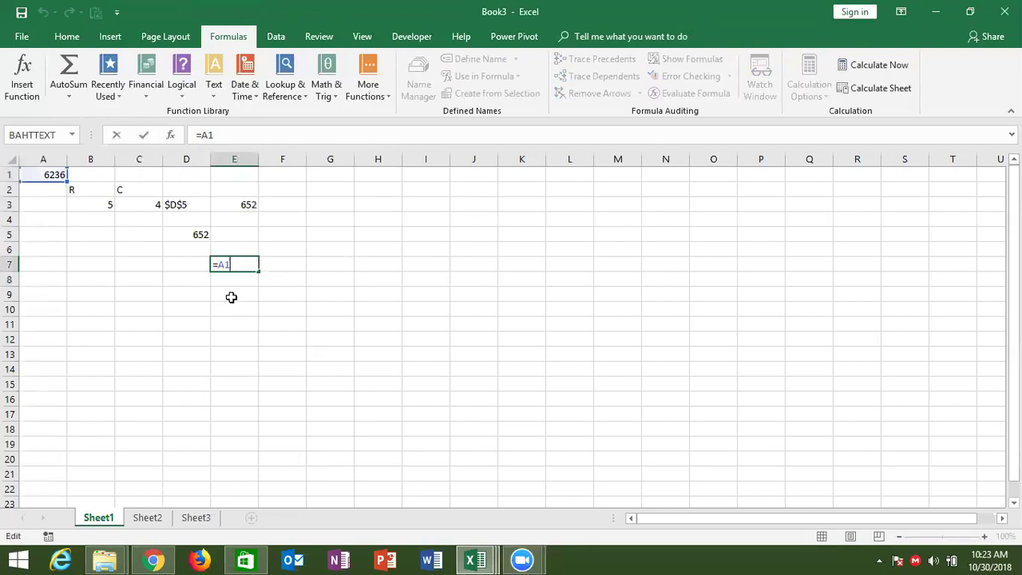
key(Escape)
- Enter the formula ="A1" in cell E8 to output the reference as text, and inspect it
key(Return)
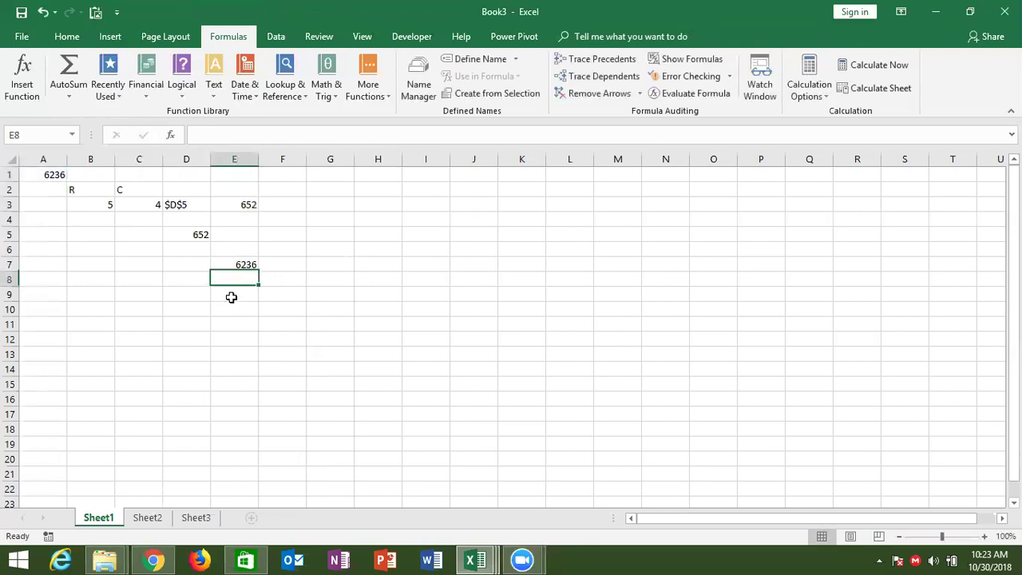
text(=")
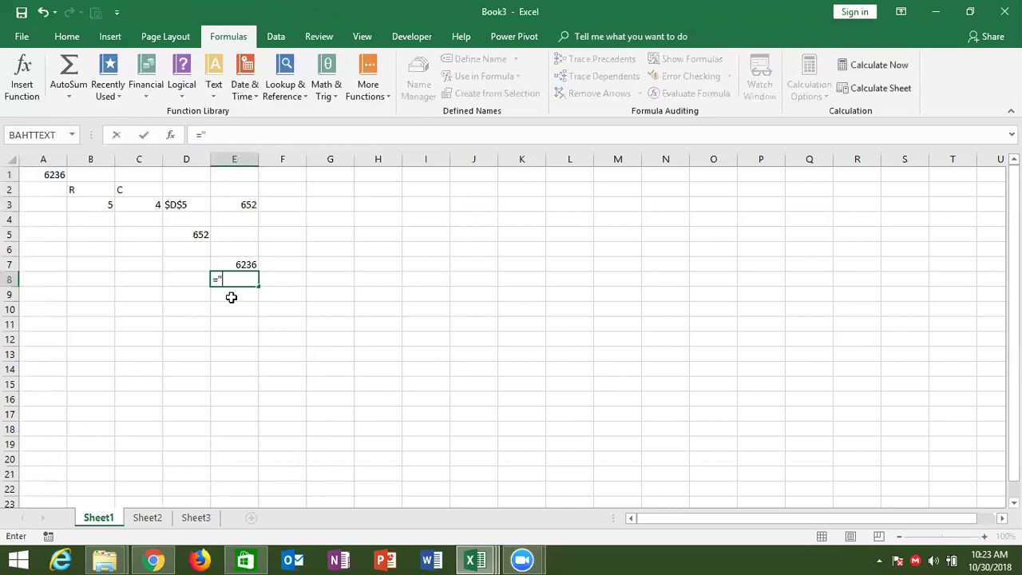
text(A1")
key(ctrl+Return)
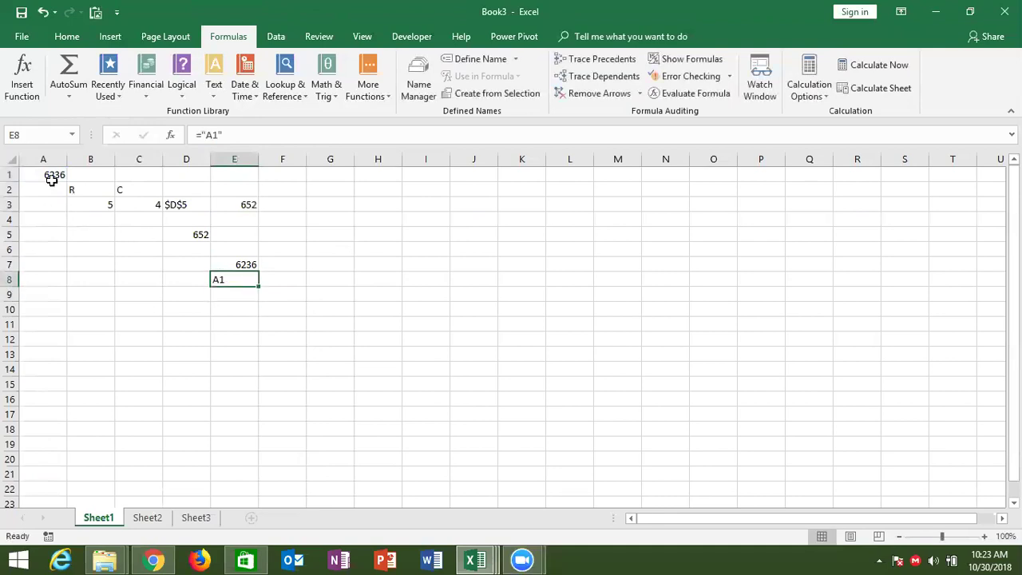
double_click(246, 279)
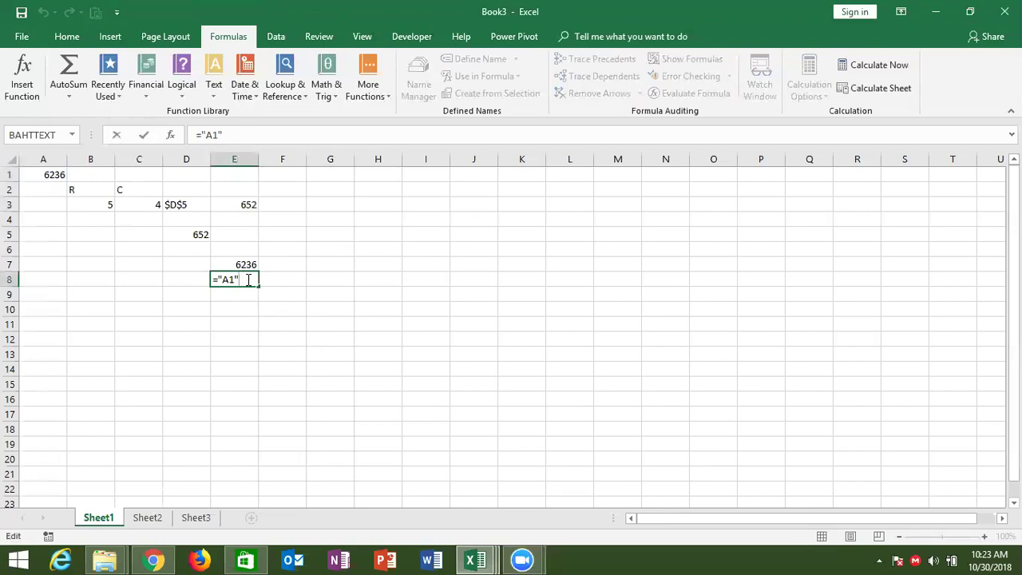
key(ctrl+Return)
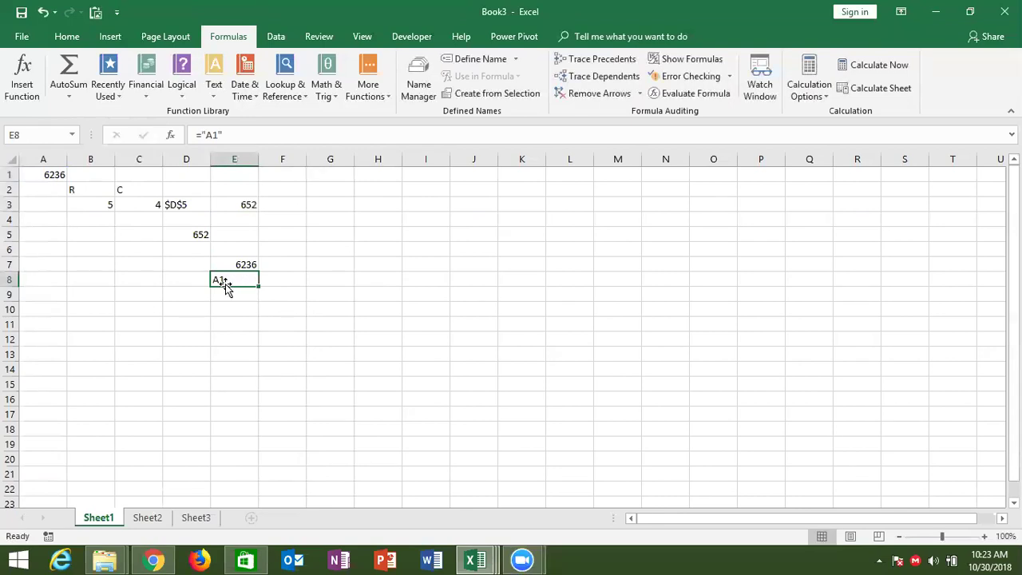
- Enter the formula =INDIRECT(E8) in cell F8 to return the value of the cell named in E8, and inspect it
click(273, 285)
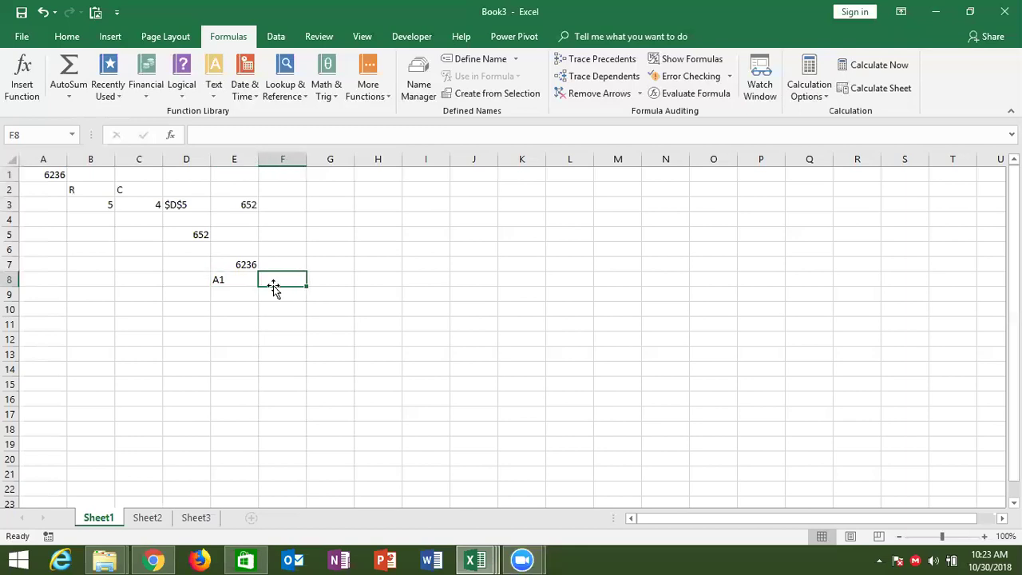
text(=ind)
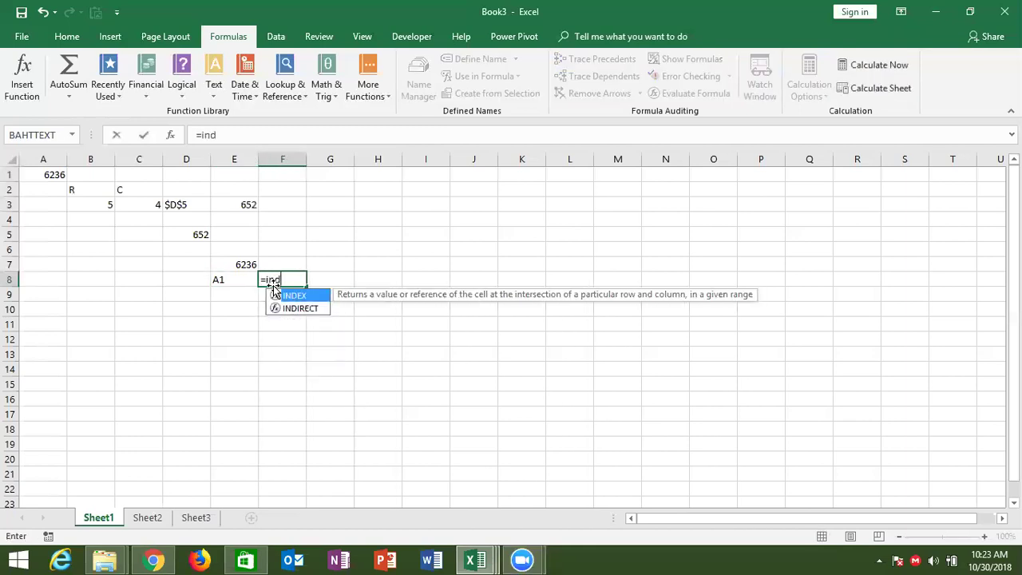
key(Down)
key(Tab)
key(Left)
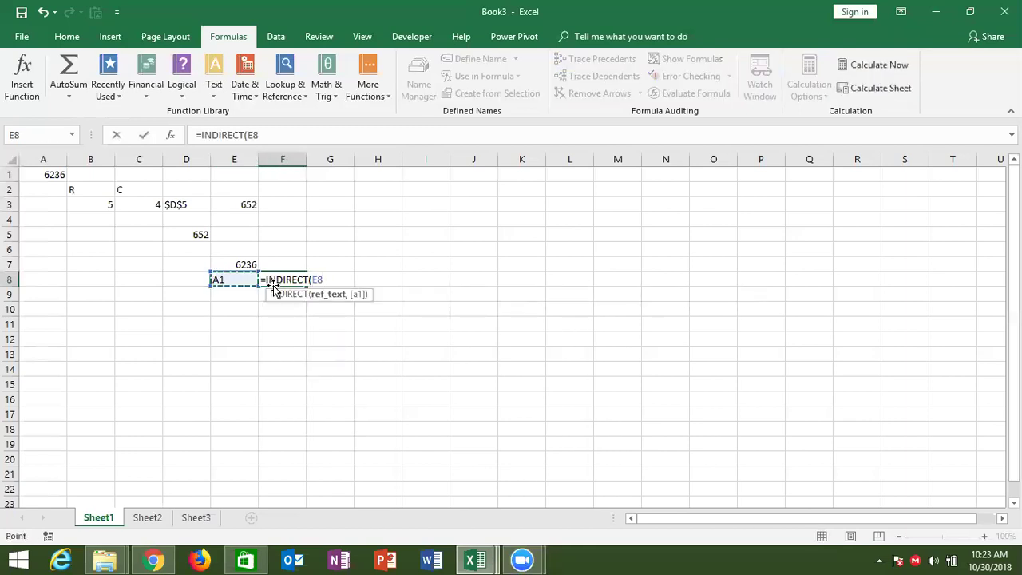
key(Return)
click(273, 286)
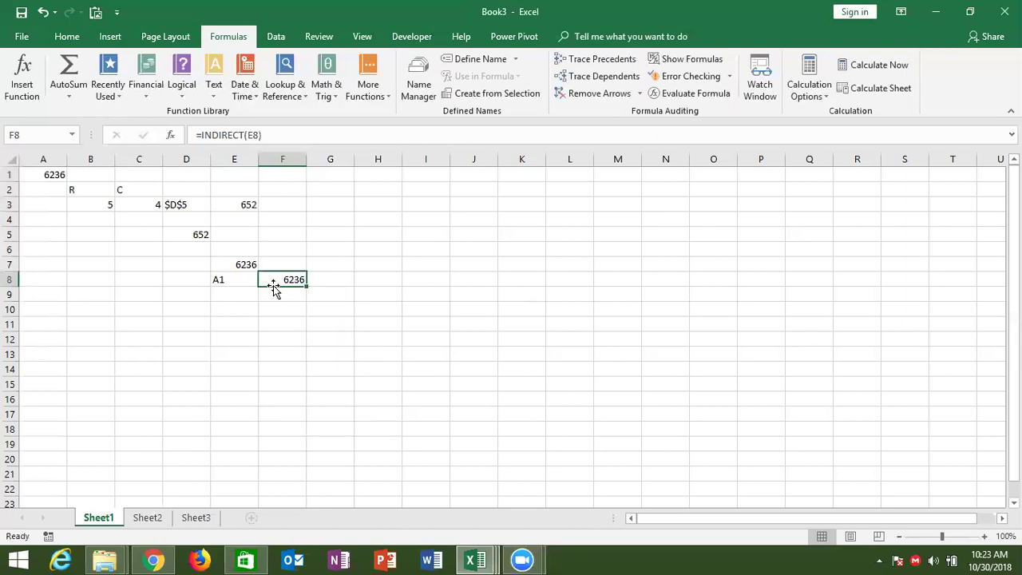
- On Sheet2, enter the header Name in A1 and a first name in A2, and autofill the name list down to A8
click(146, 517)
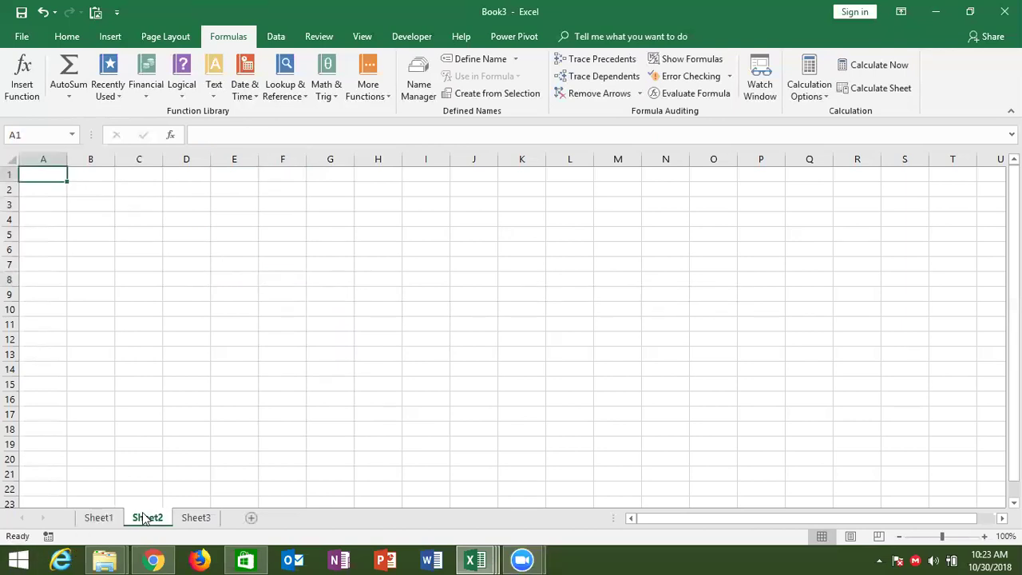
text(Name)
key(Return)
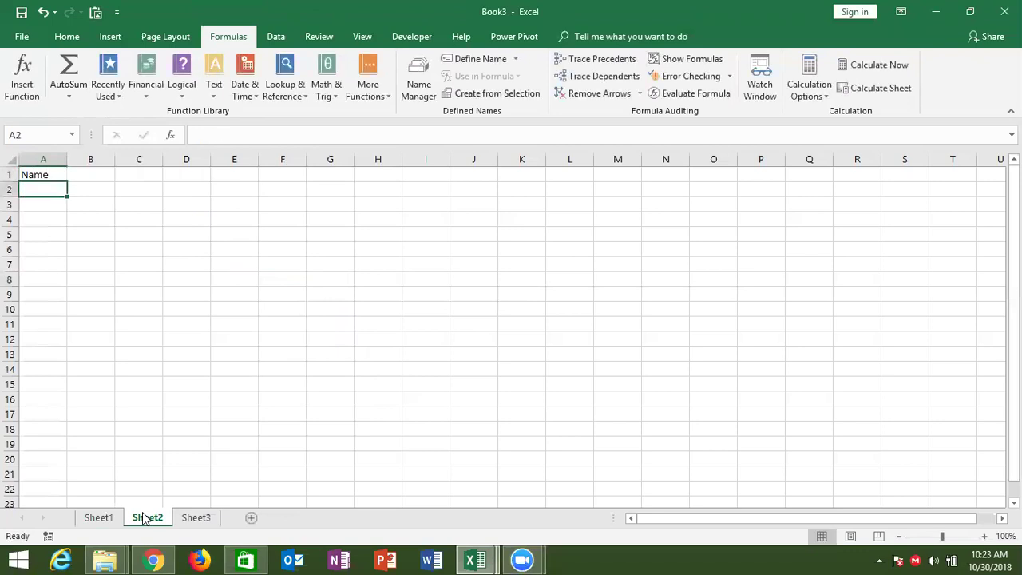
text(Puja)
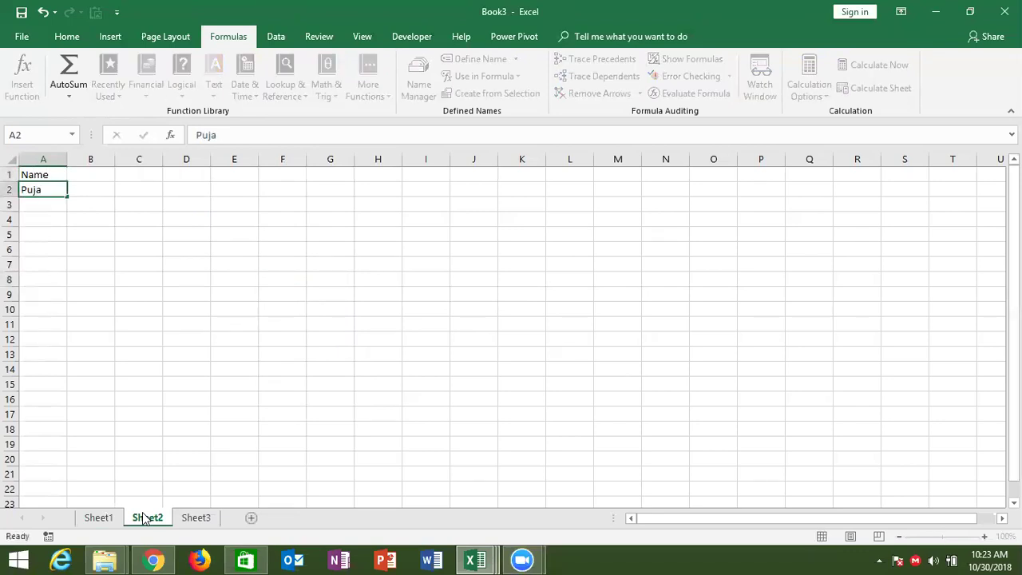
key(Return)
key(Up)
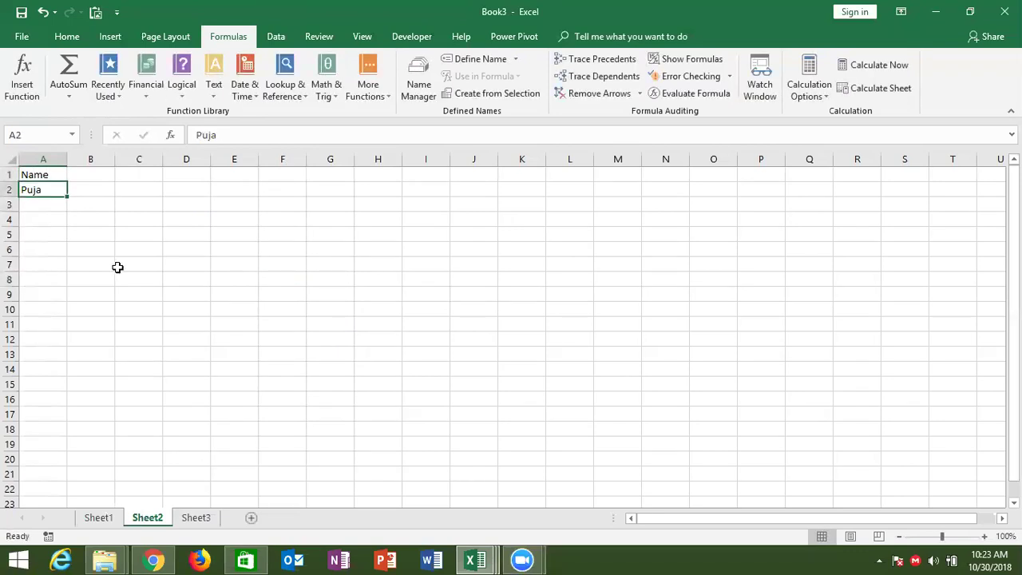
drag(68, 197, 70, 284)
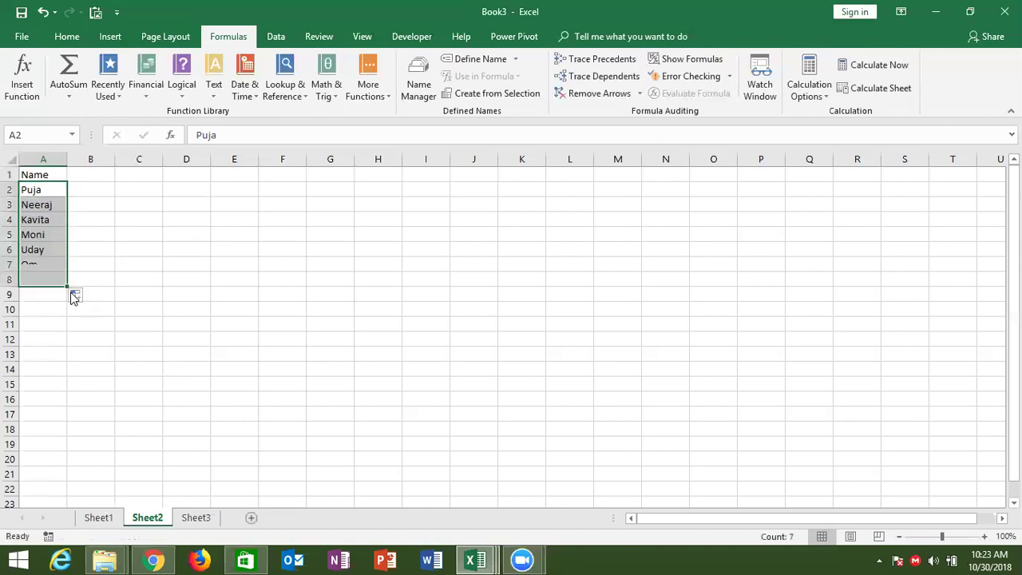
- Enter Jan in B1 and autofill the month headers across to Nov in L1
click(87, 173)
text(Jan)
key(Return)
key(Up)
drag(115, 181, 576, 184)
- Enter the formula =RANDBETWEEN(10,90) in cell B2
click(109, 194)
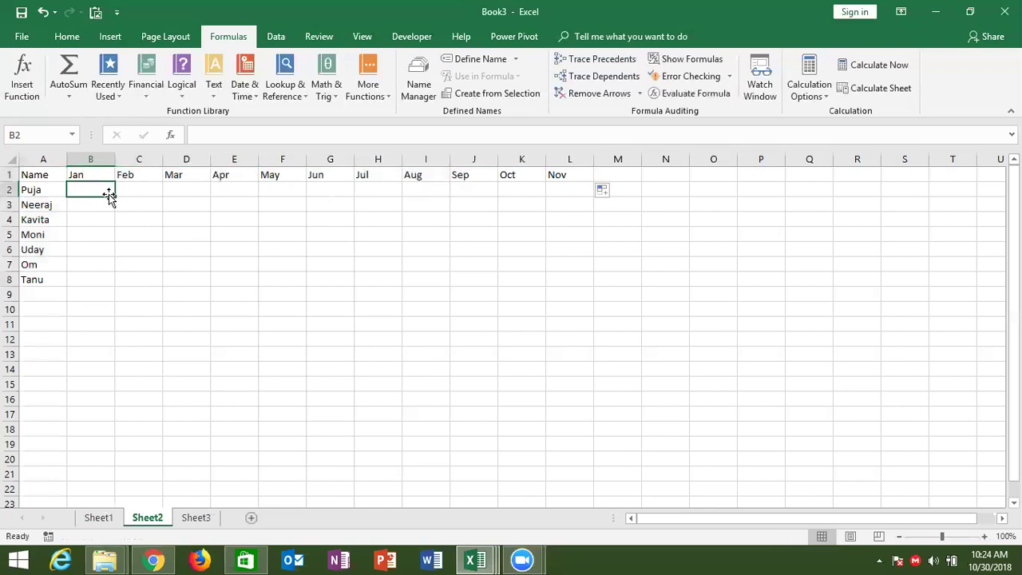
text(=ra)
key(Down)
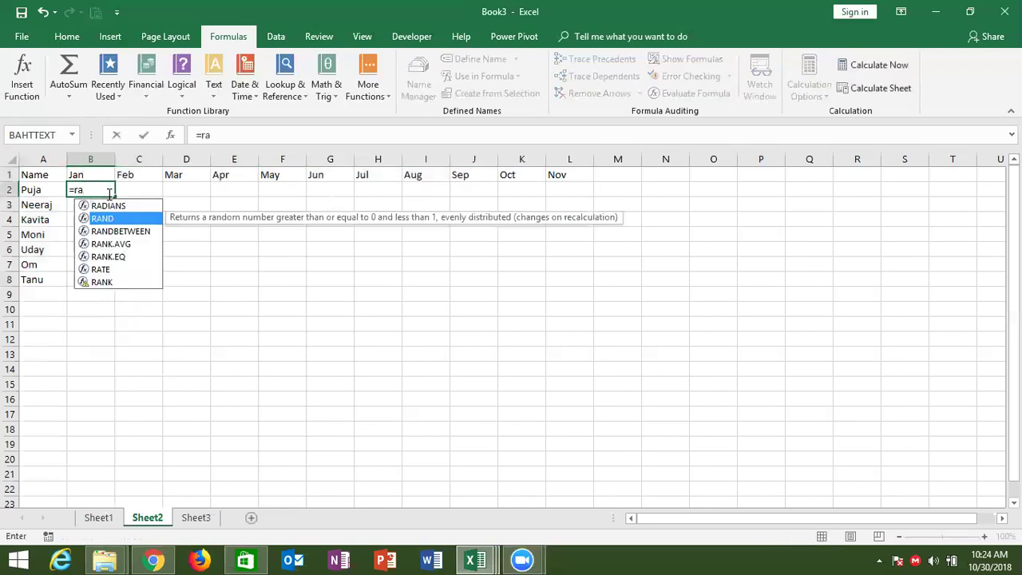
key(Down)
key(Tab)
key(Up)
key(BackSpace)
key(BackSpace)
text(10,50)
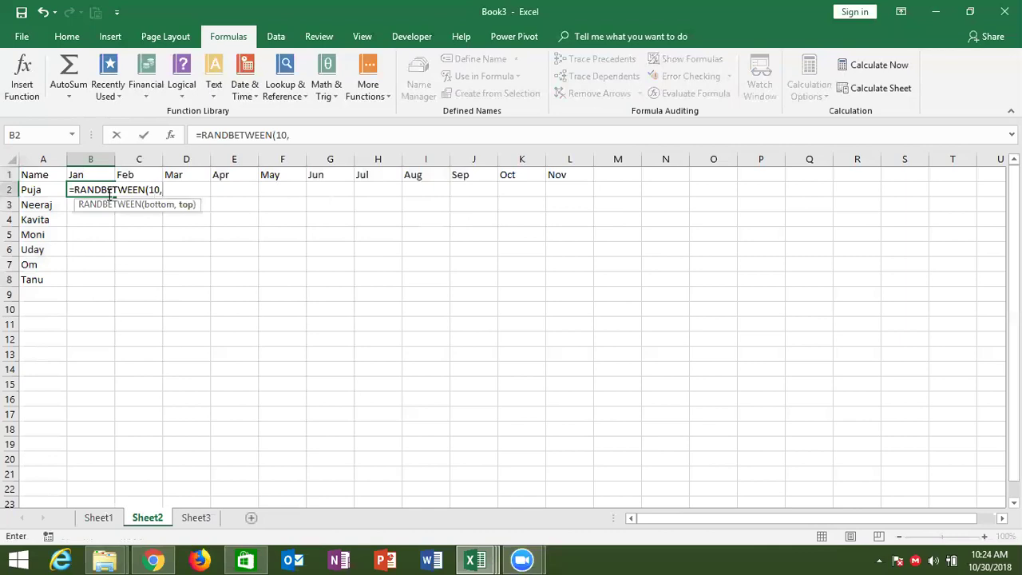
key(Return)
- Fill the random-number formula from B2 across to L2
key(Up)
key(Up)
key(ctrl+Right)
click(107, 192)
key(Up)
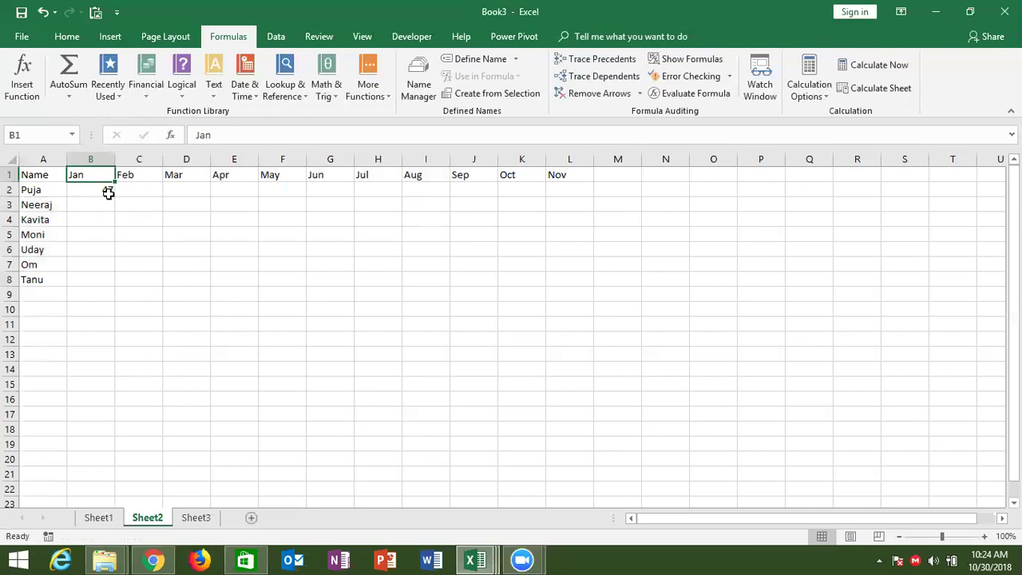
key(ctrl+Right)
key(Down)
key(ctrl+shift+Left)
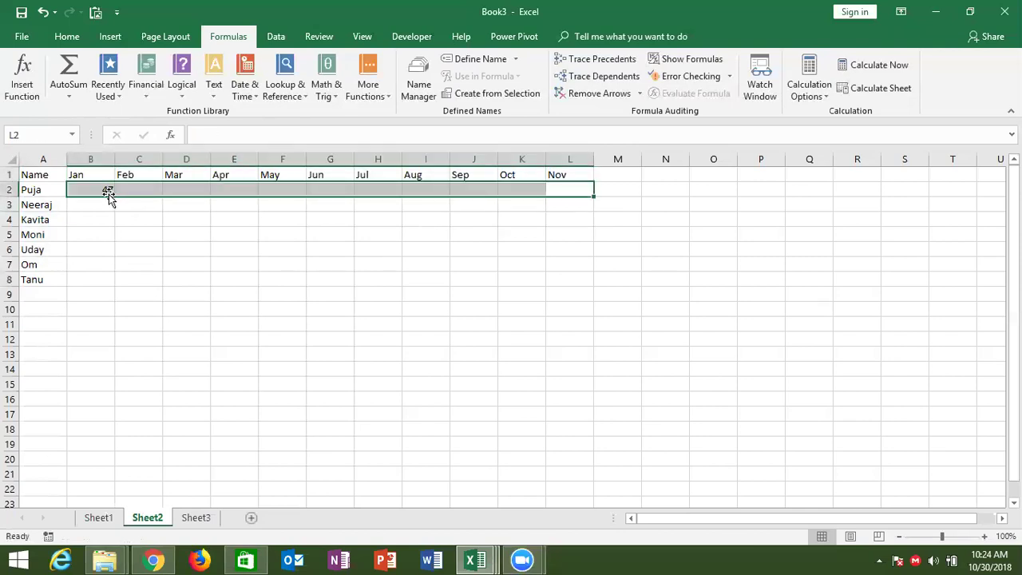
key(ctrl+r)
- Fill the row 2 formulas down through row 8 for all the listed names
key(shift+Down)
key(shift+Down)
key(shift+Down)
key(shift+Down)
key(shift+Down)
key(shift+Down)
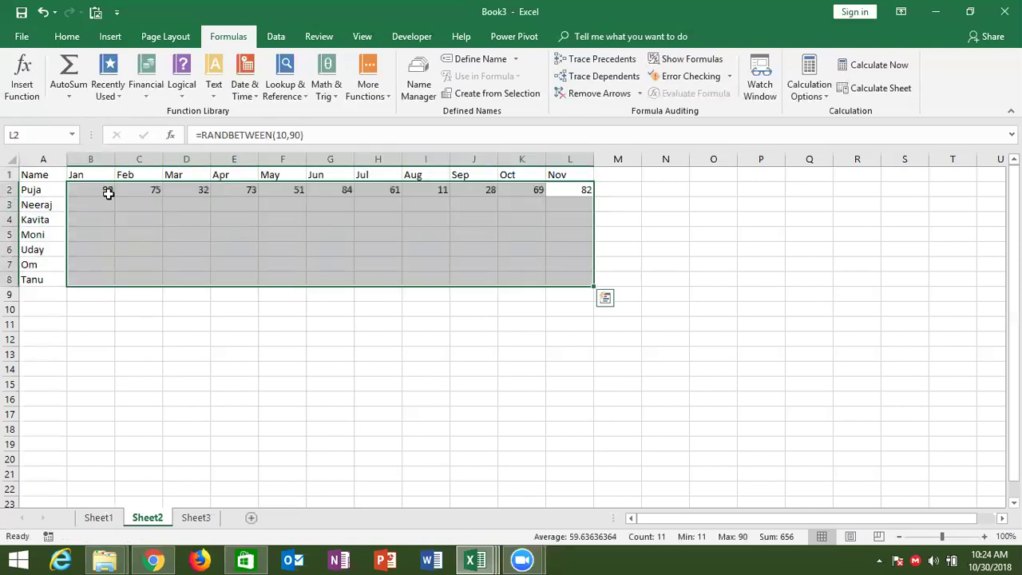
key(ctrl+d)
- Replace the random-number formulas in B2:L8 with their fixed values by copying and pasting as values
key(ctrl+c)
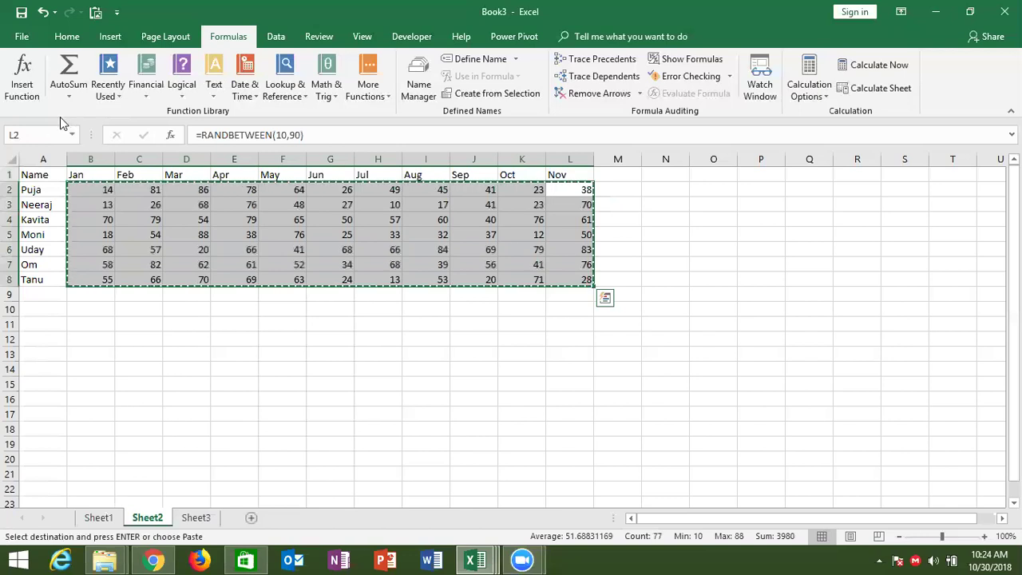
click(67, 36)
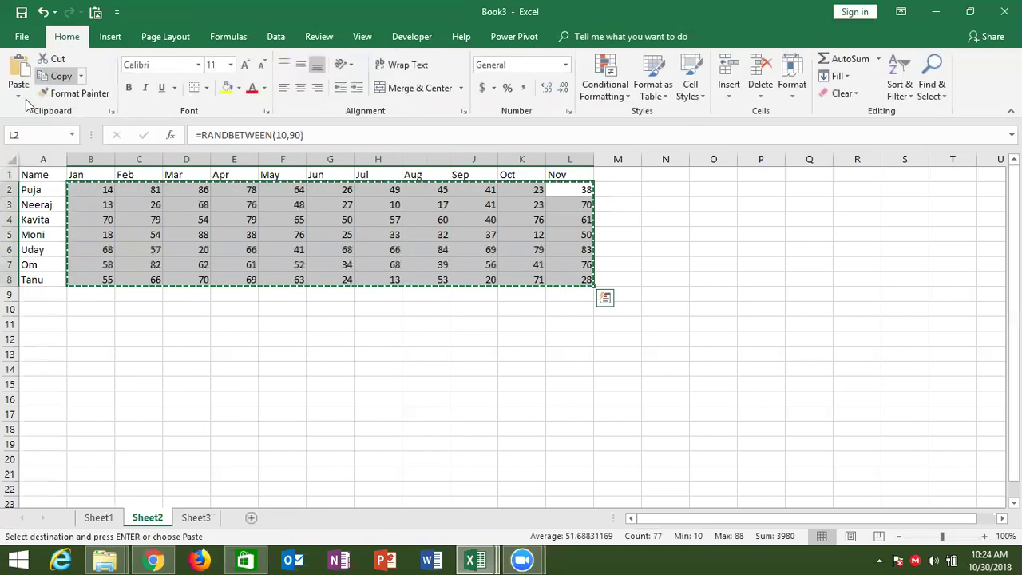
click(18, 88)
click(39, 198)
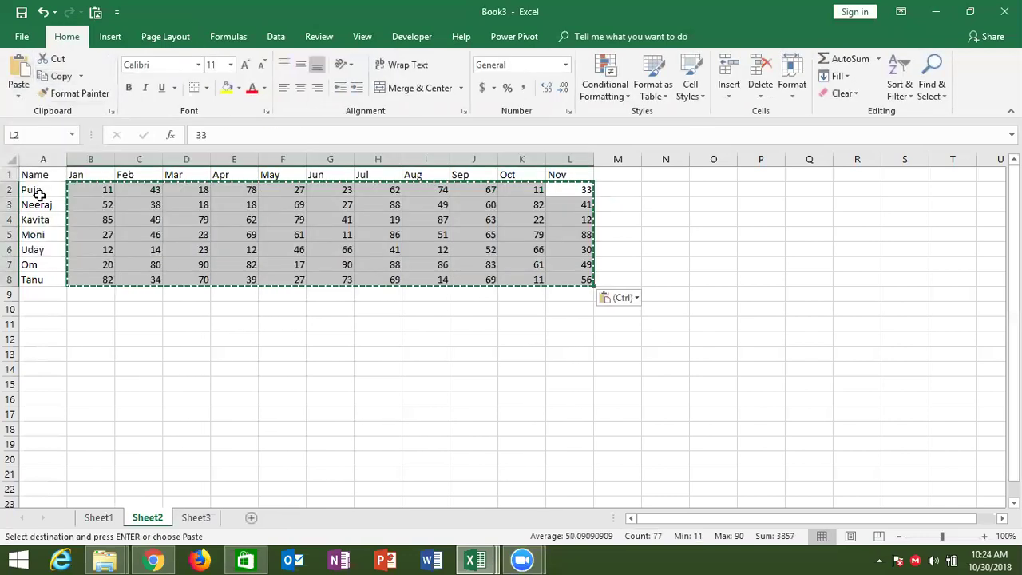
key(Escape)
click(51, 195)
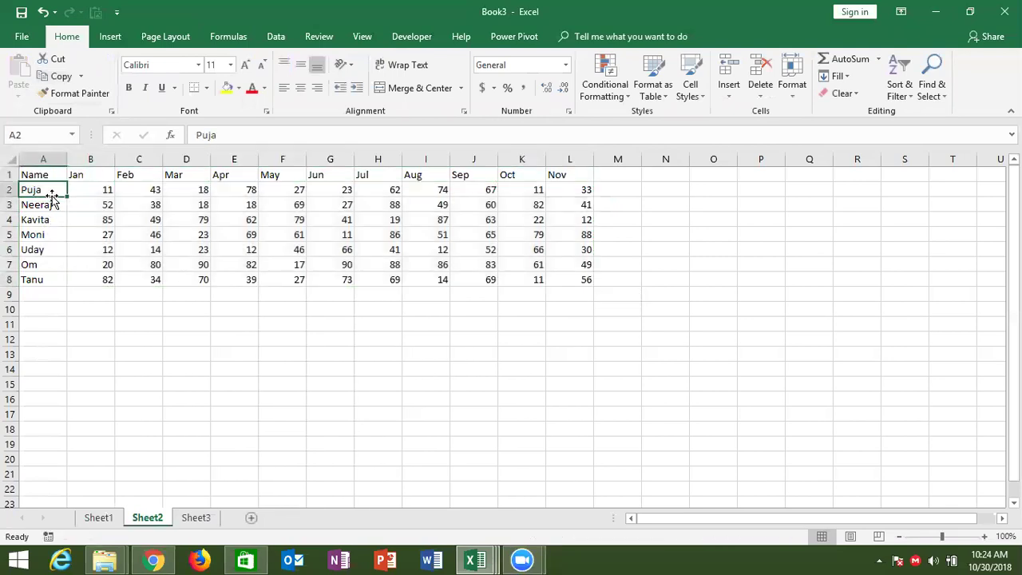
- Review the names and monthly figures, and enter the label Name in A14 with the first listed name in A15
drag(46, 184, 49, 266)
drag(93, 209, 518, 237)
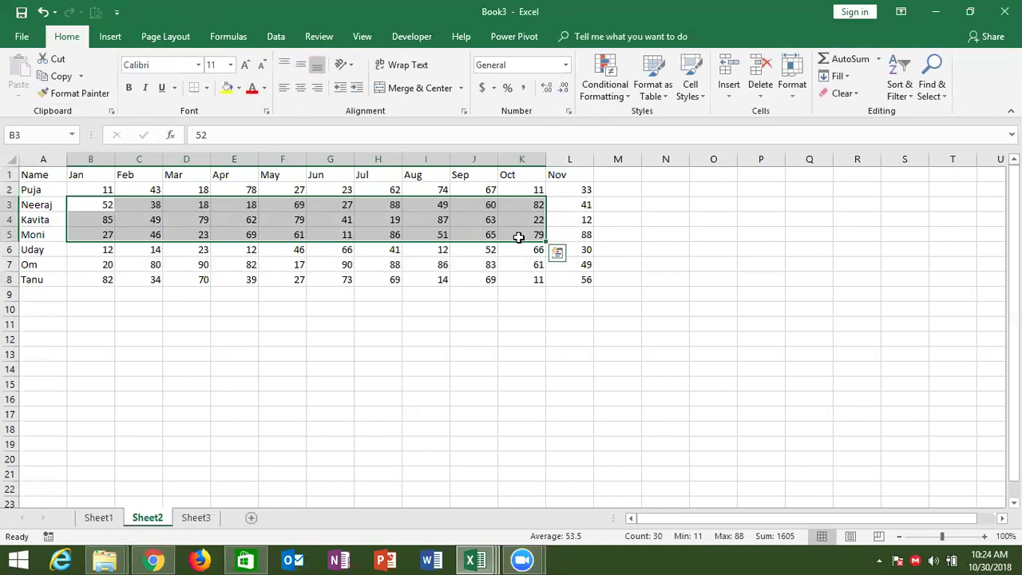
click(51, 365)
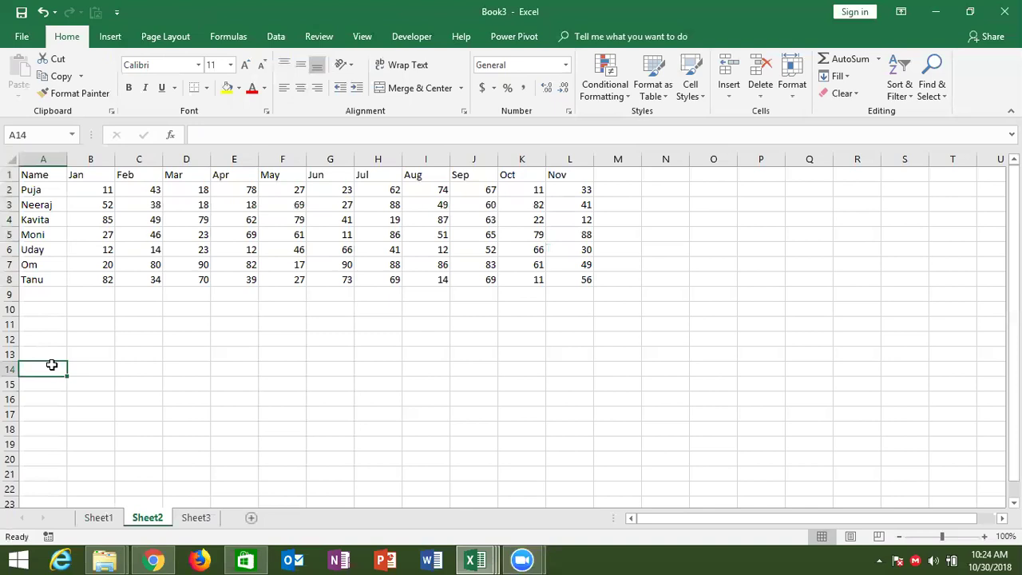
text(Name)
key(Return)
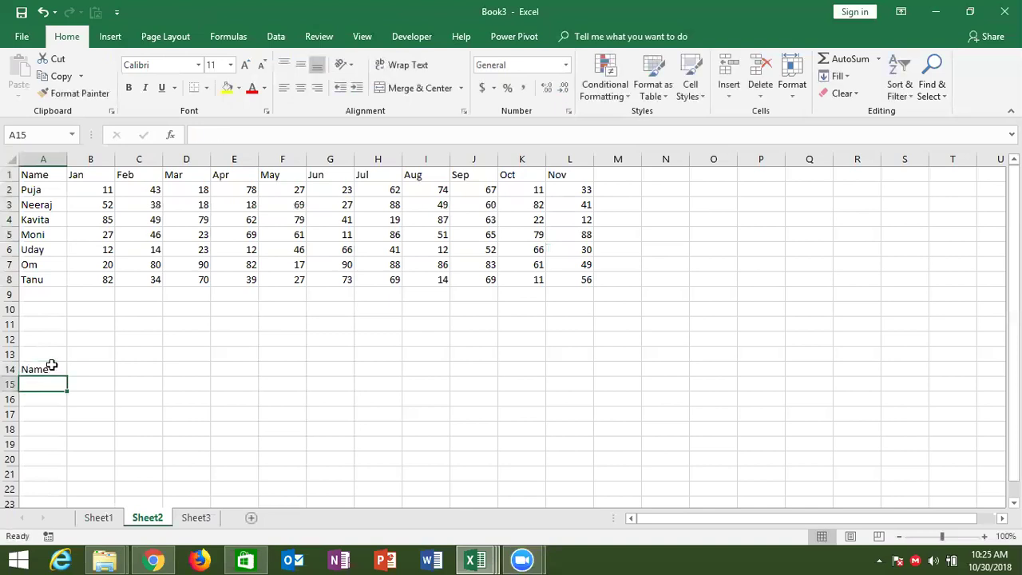
text(Puja)
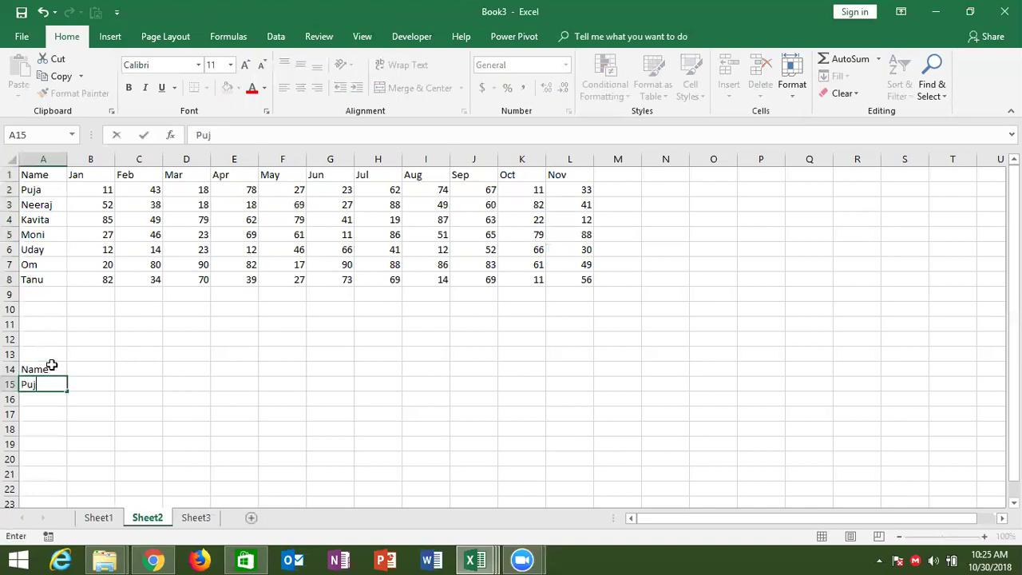
- Enter the label Q in B13 and the quarter number 1 in B14
click(88, 354)
text(Q)
key(Return)
text(1)
key(Return)
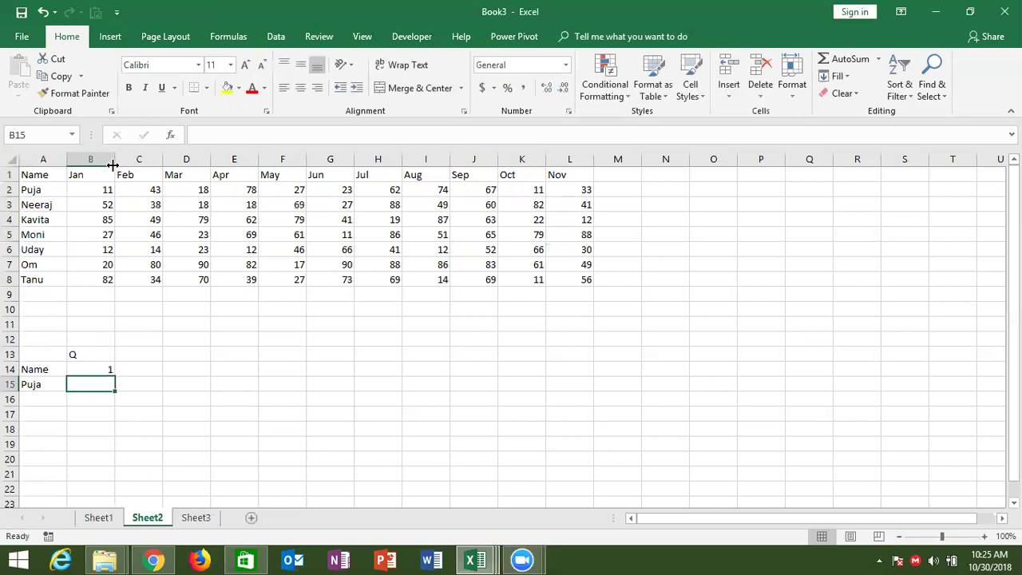
- Total the first person's Jan to Mar figures in B2:D2 and enter 72 in B15 as the sample quarter result
drag(97, 190, 177, 199)
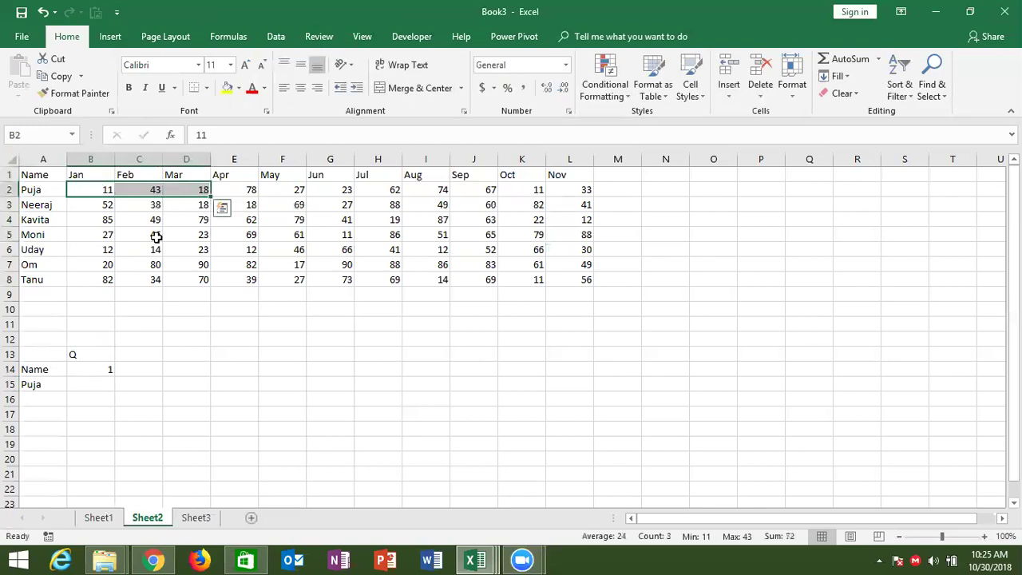
click(92, 386)
text(72)
key(Return)
click(91, 387)
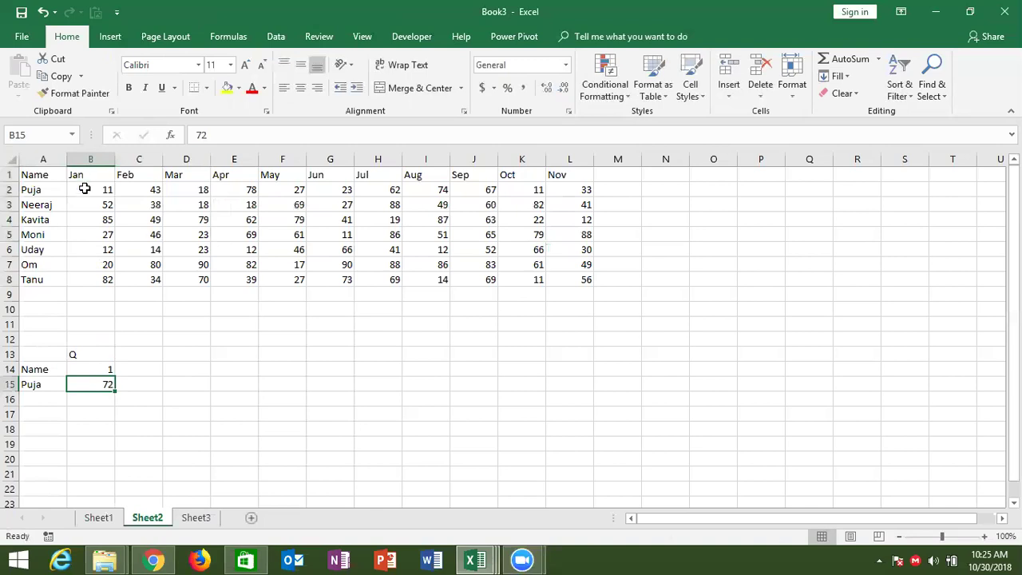
- Set the quarter number in B14 to 2 and check the first person's Apr to Jun figures in E2:G2
click(43, 205)
drag(98, 206, 193, 206)
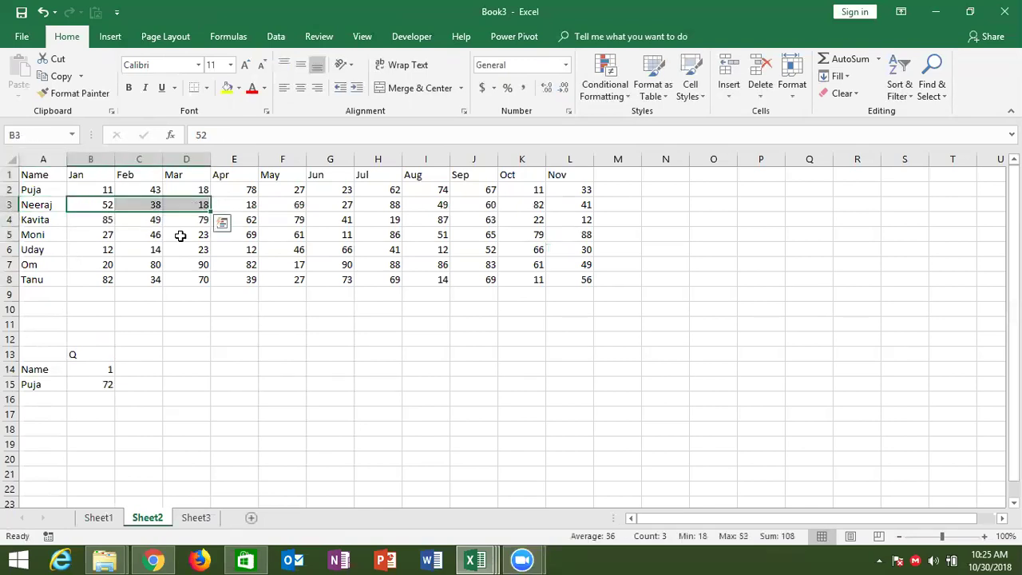
click(111, 371)
text(2)
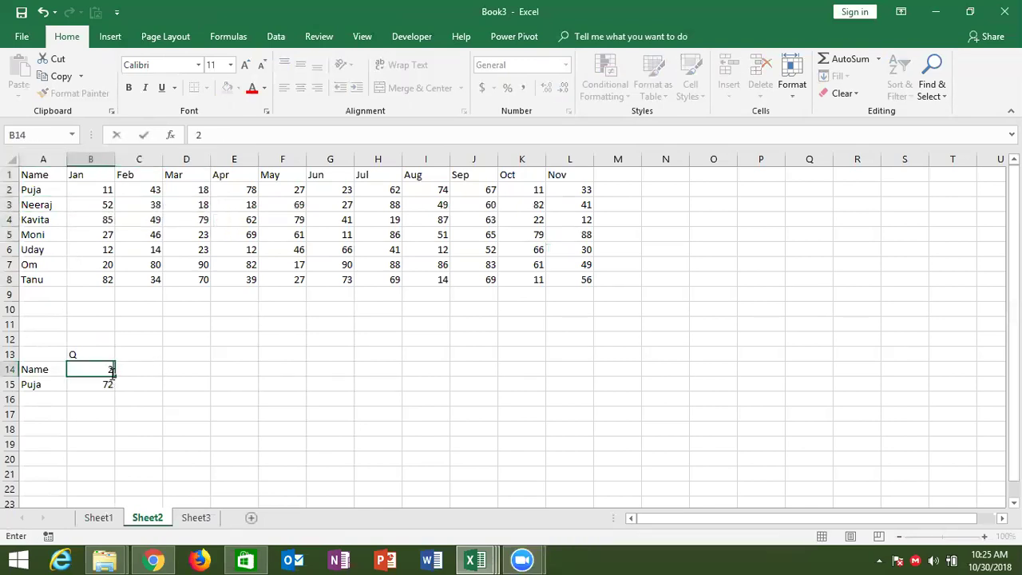
click(250, 192)
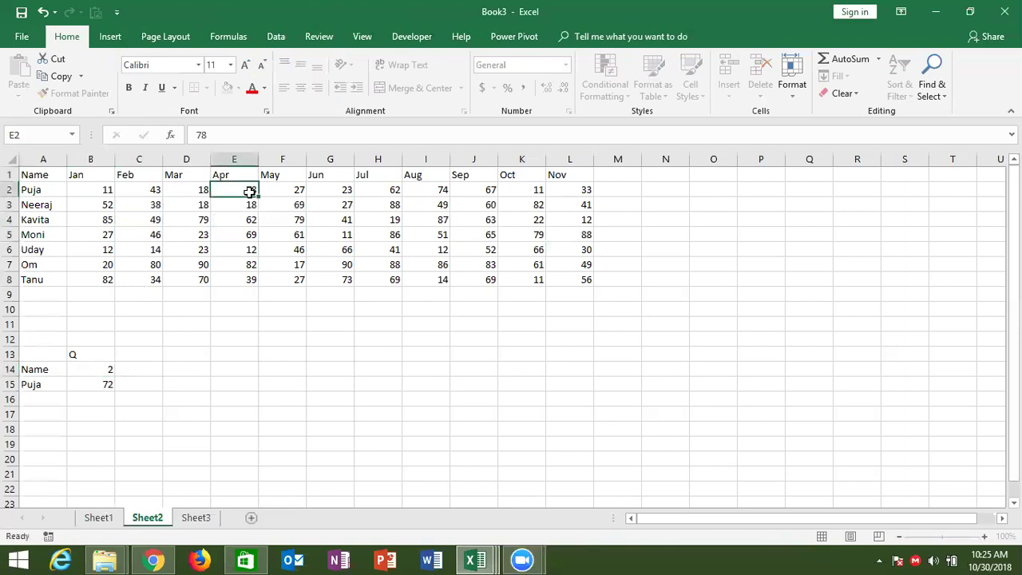
drag(250, 191, 324, 189)
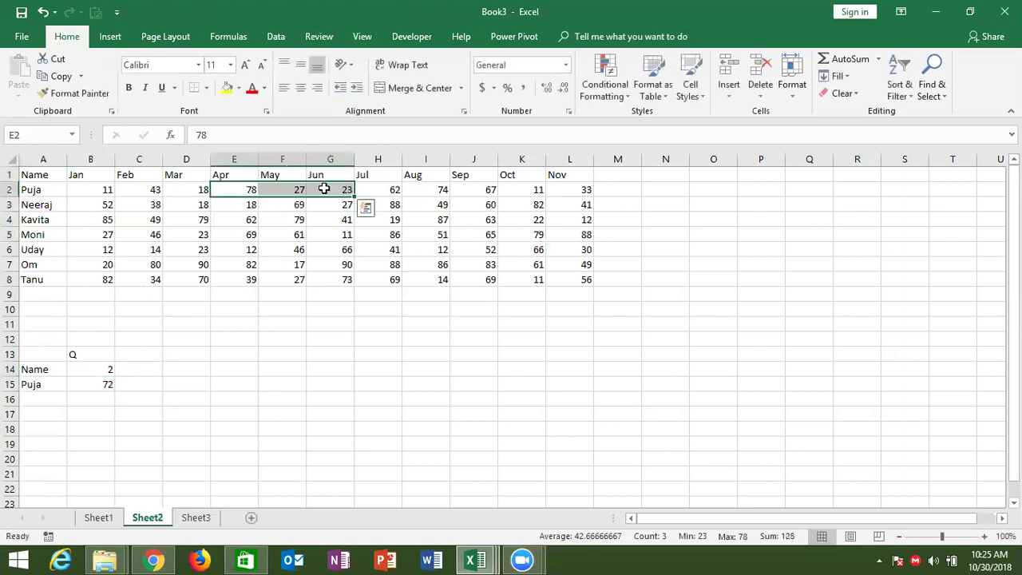
- Replace the sample result in B15 with =MATCH(A15,A1:A8,0) to find the chosen name's row number
click(103, 379)
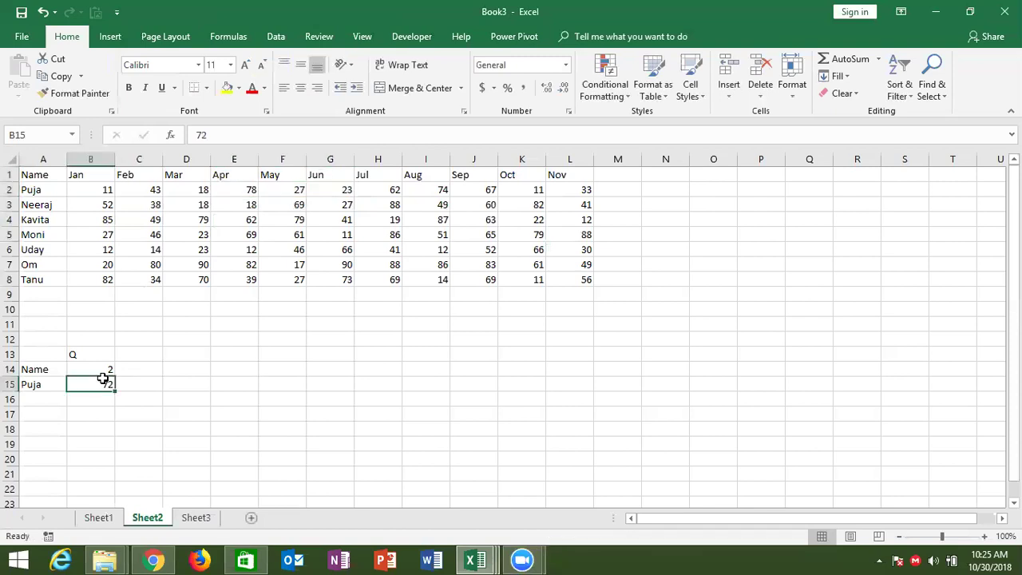
key(Delete)
key(Left)
key(Right)
text(=mat)
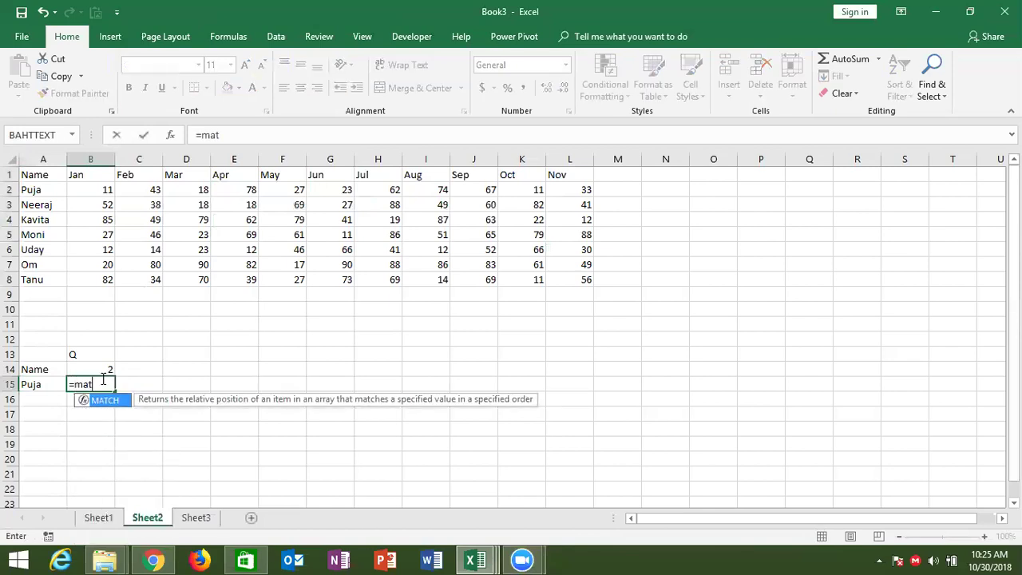
key(Tab)
key(Left)
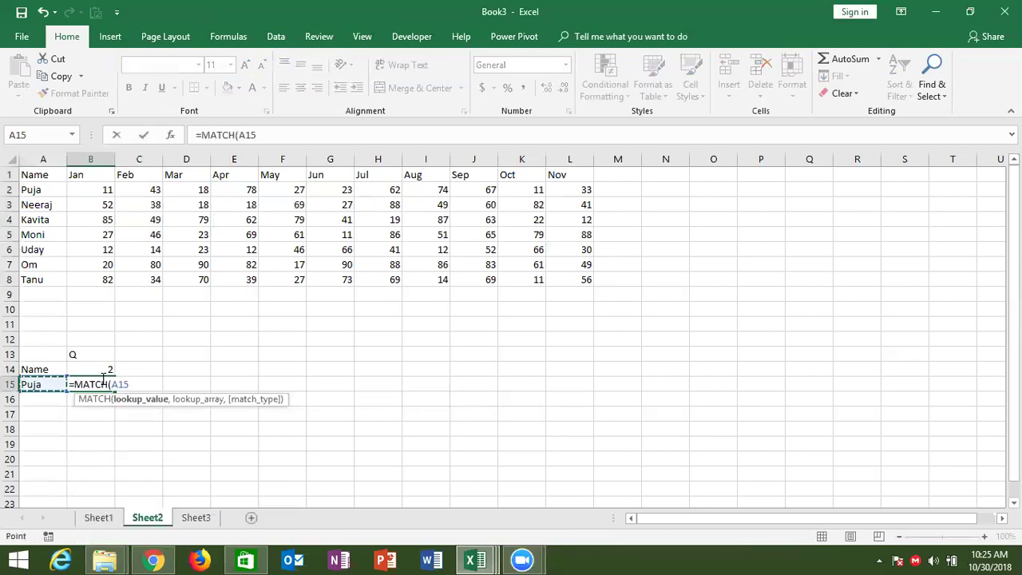
text(,)
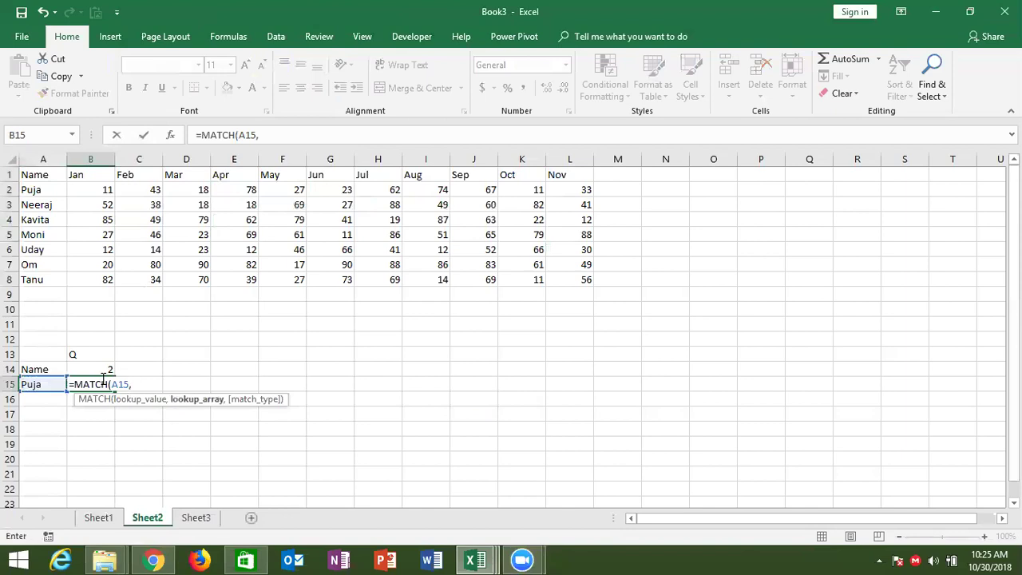
drag(48, 278, 51, 174)
text(,)
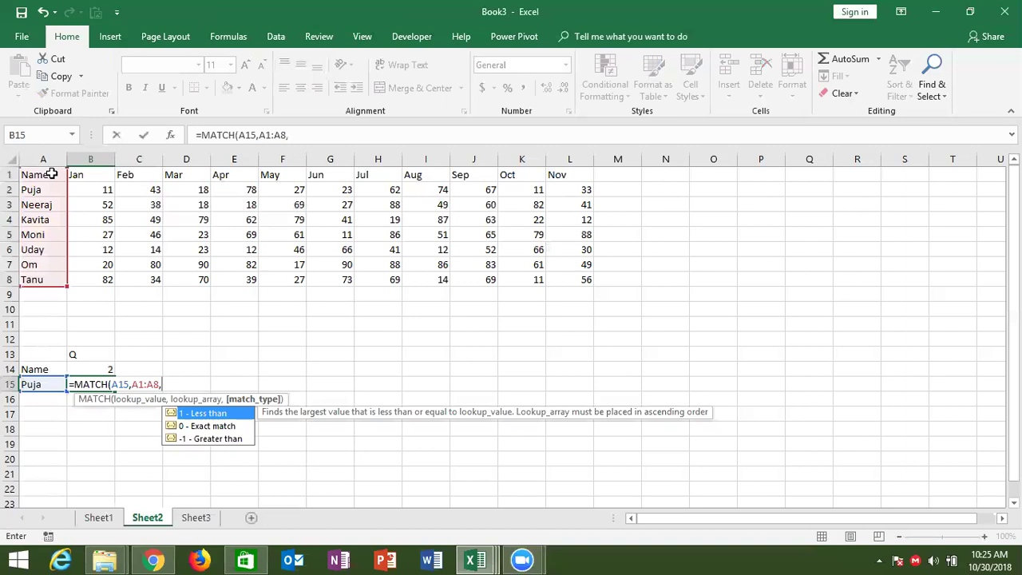
text(0))
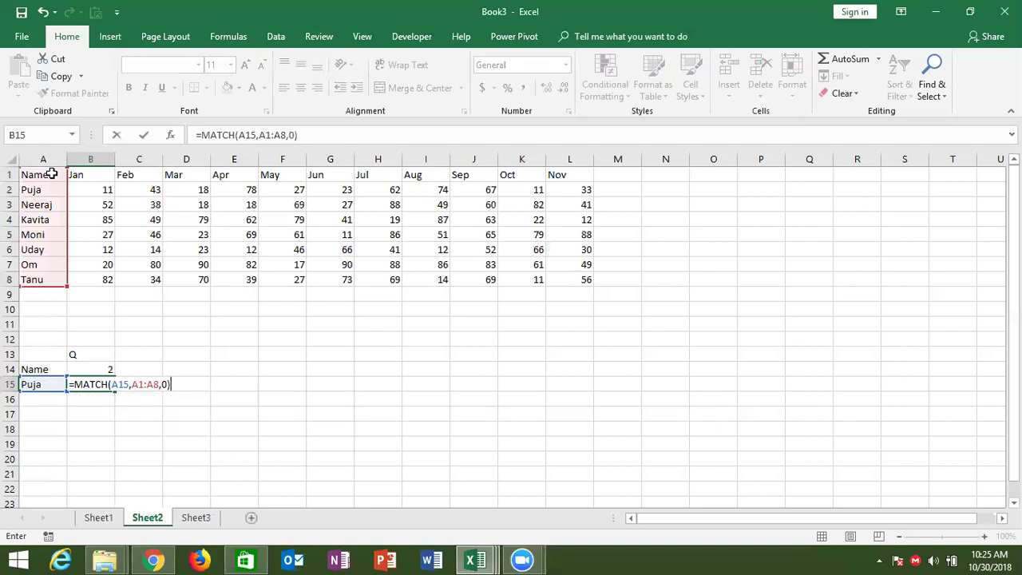
key(Return)
key(Up)
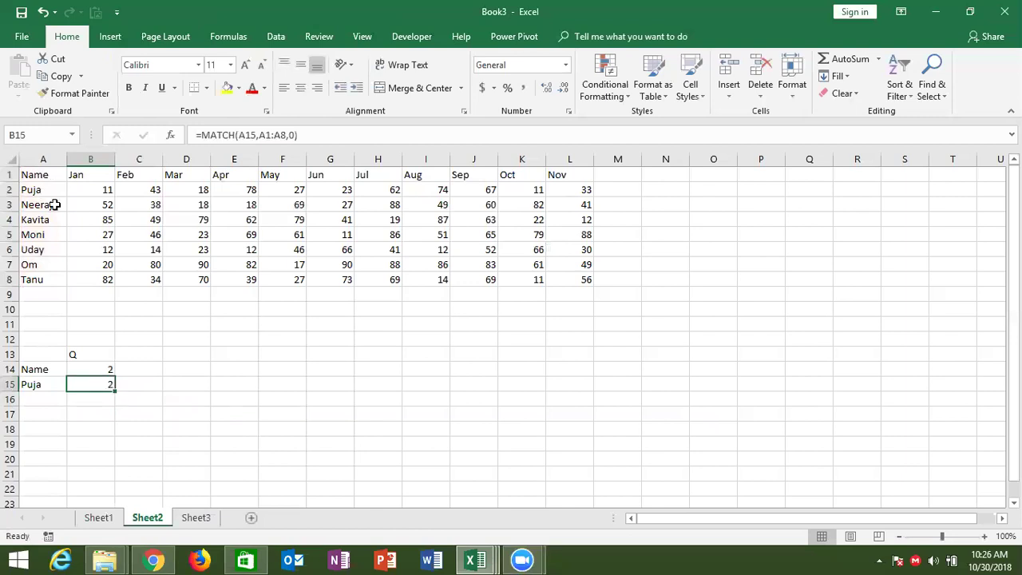
- Check the chosen name's position within A1:A8 against the MATCH result in B15
drag(38, 282, 39, 154)
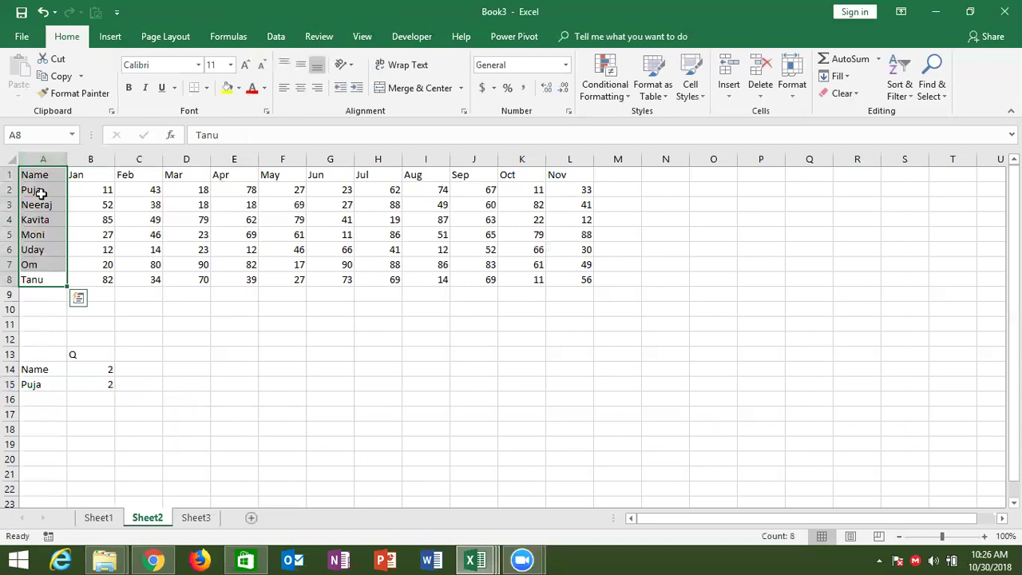
click(40, 193)
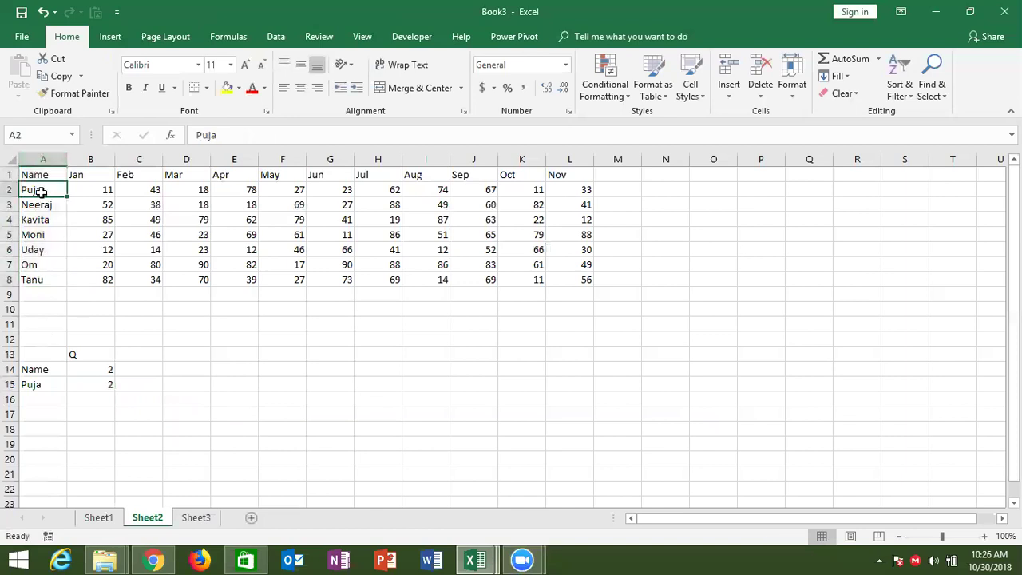
click(38, 174)
click(38, 189)
click(103, 381)
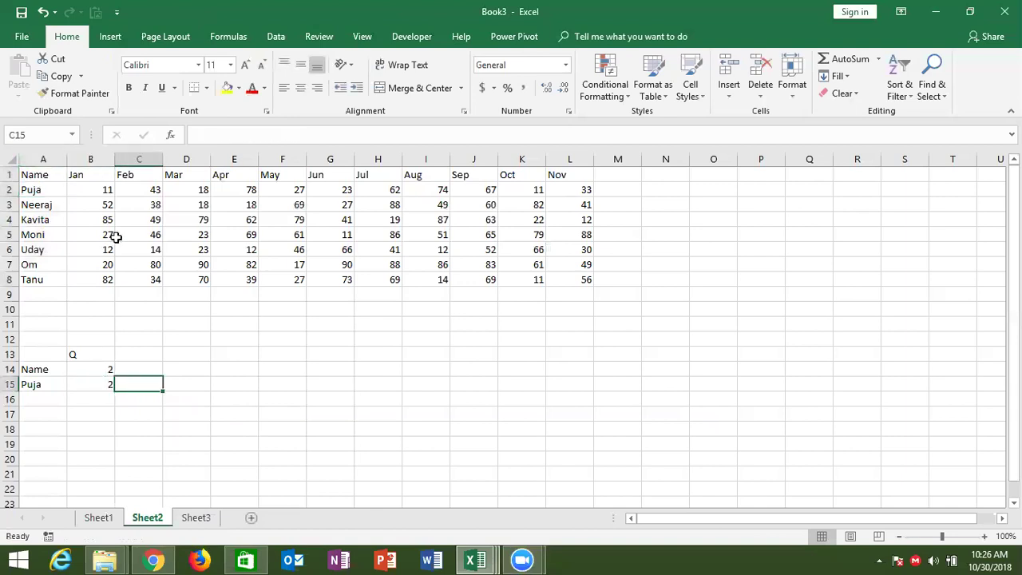
drag(93, 194, 126, 197)
- Enter Apr in C14 as the starting month of the quarter in B14
click(93, 370)
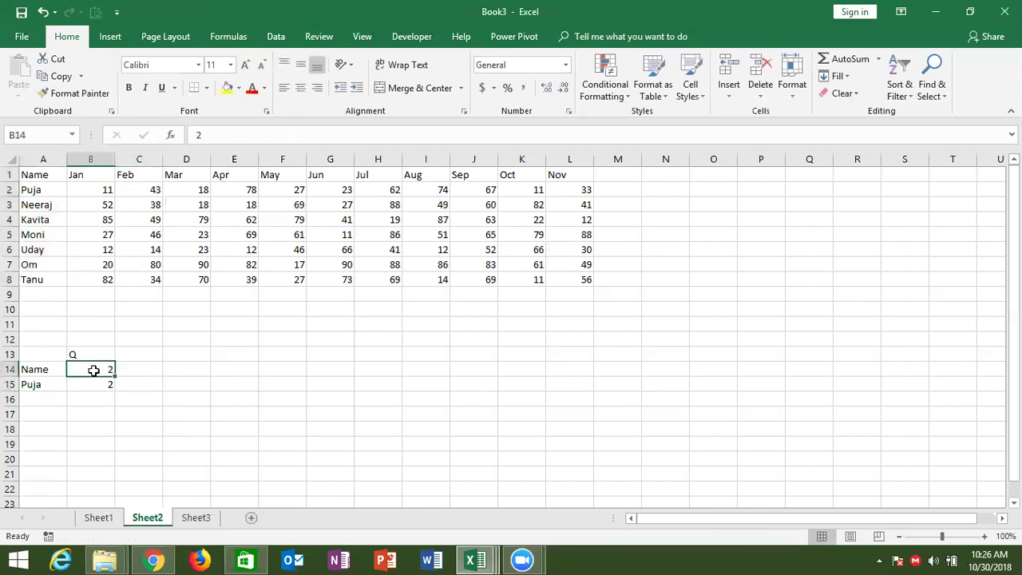
click(133, 373)
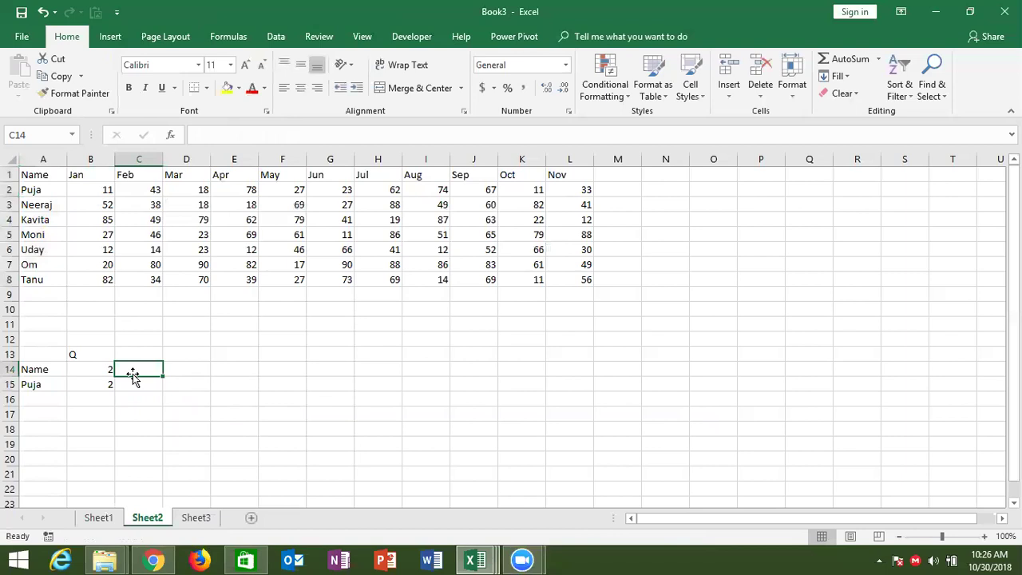
text(Apr)
key(Return)
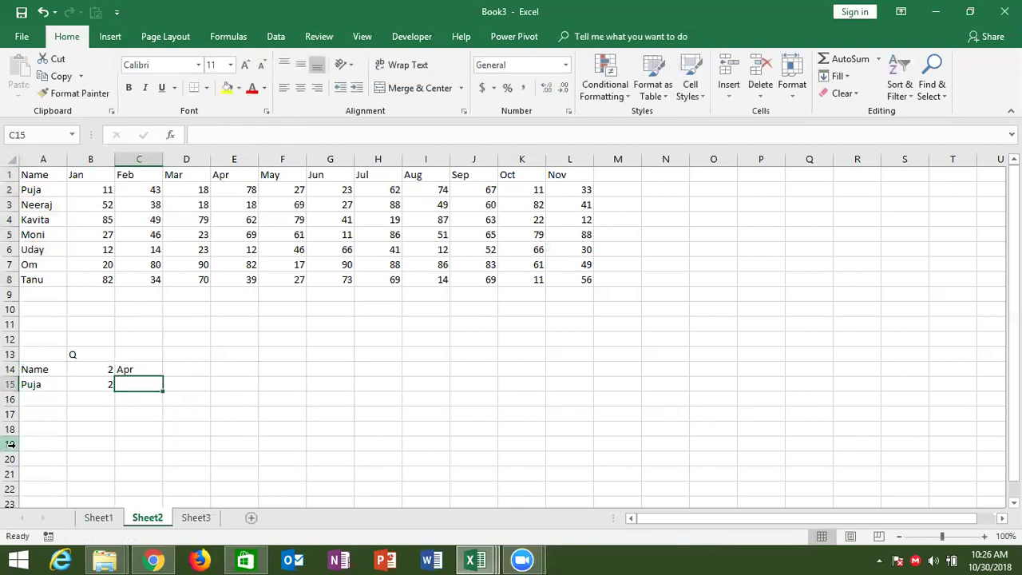
- Enter =MATCH(C14,A1:L1,0) in C15 to find the starting month's column number
text(=m)
key(Tab)
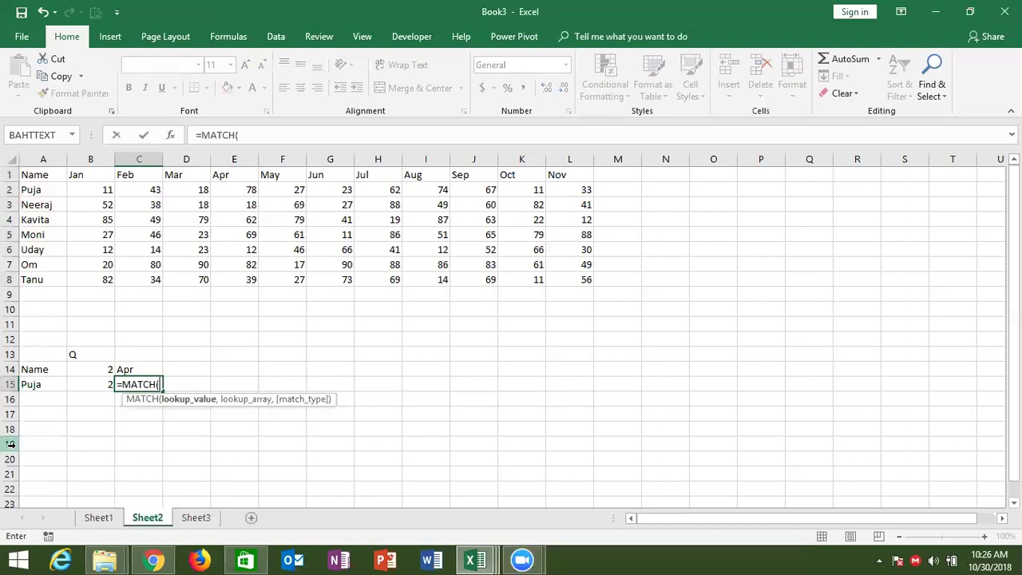
key(Up)
text(,)
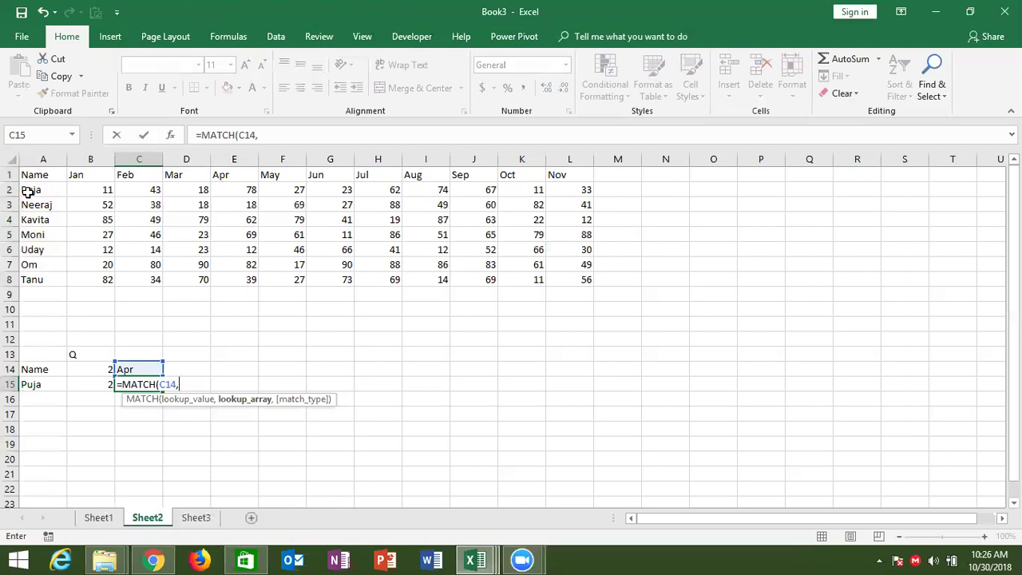
drag(35, 179, 554, 177)
text(,0)
key(ctrl+Return)
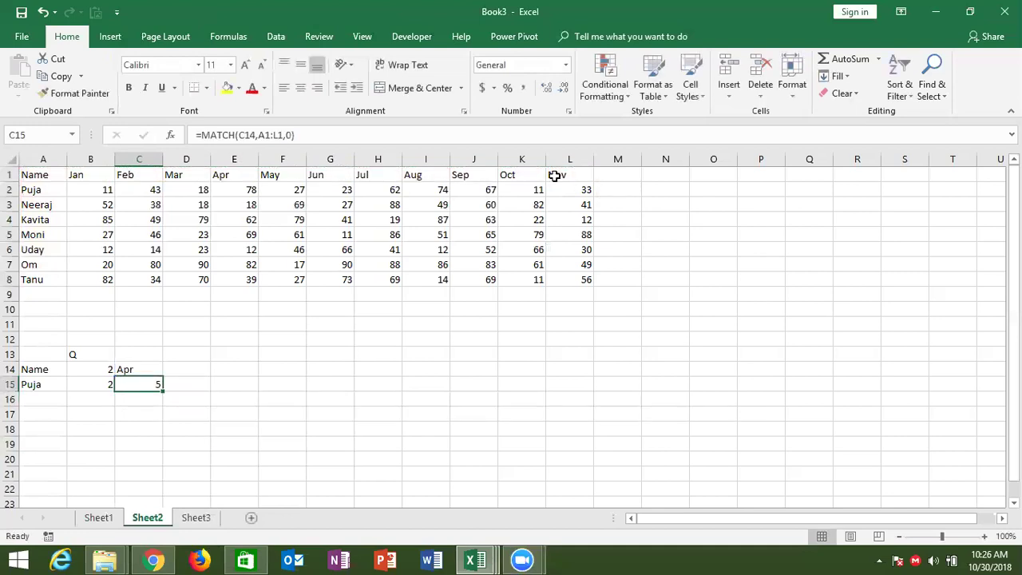
- Review the row and column numbers in B15:C15 and compare them with the ADDRESS example in B3:D3 on Sheet1
key(Left)
key(Right)
key(Up)
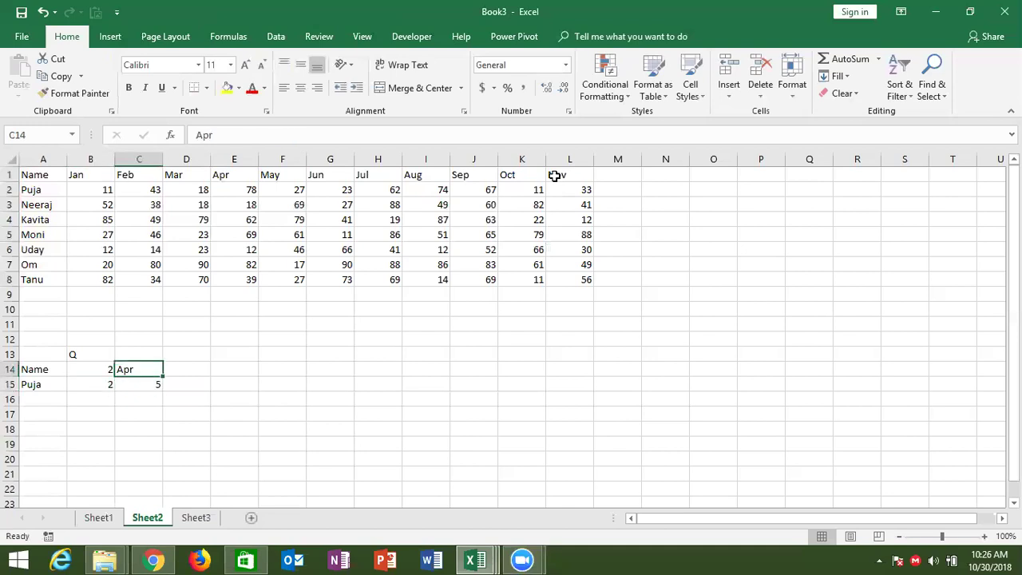
key(Down)
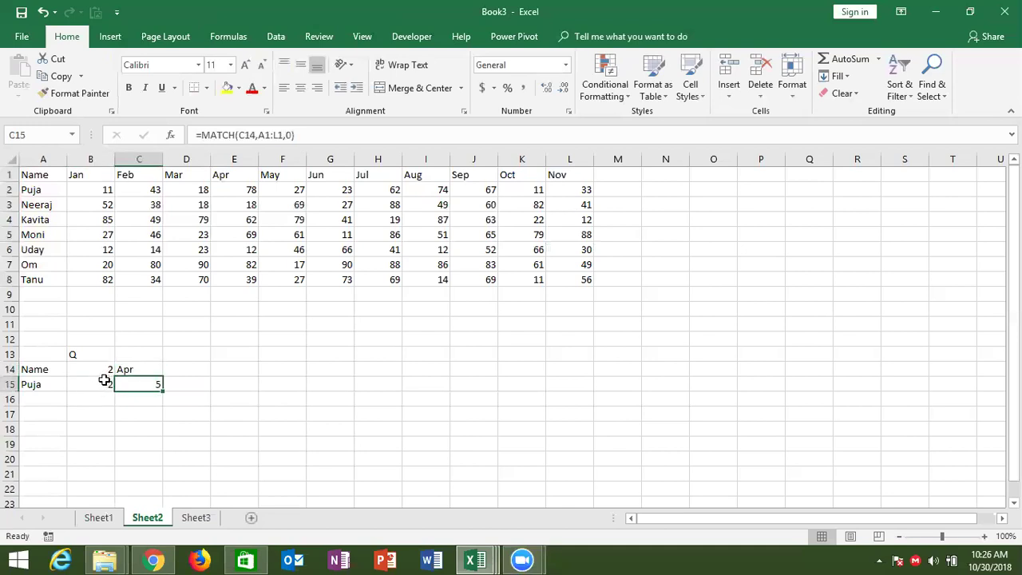
key(Left)
key(Right)
click(111, 519)
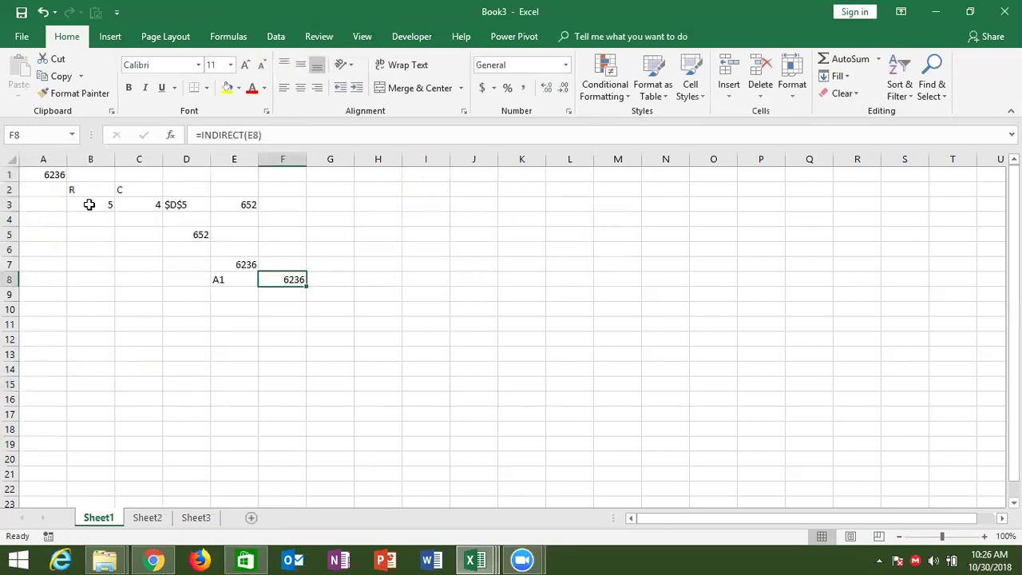
click(89, 205)
click(141, 205)
click(176, 206)
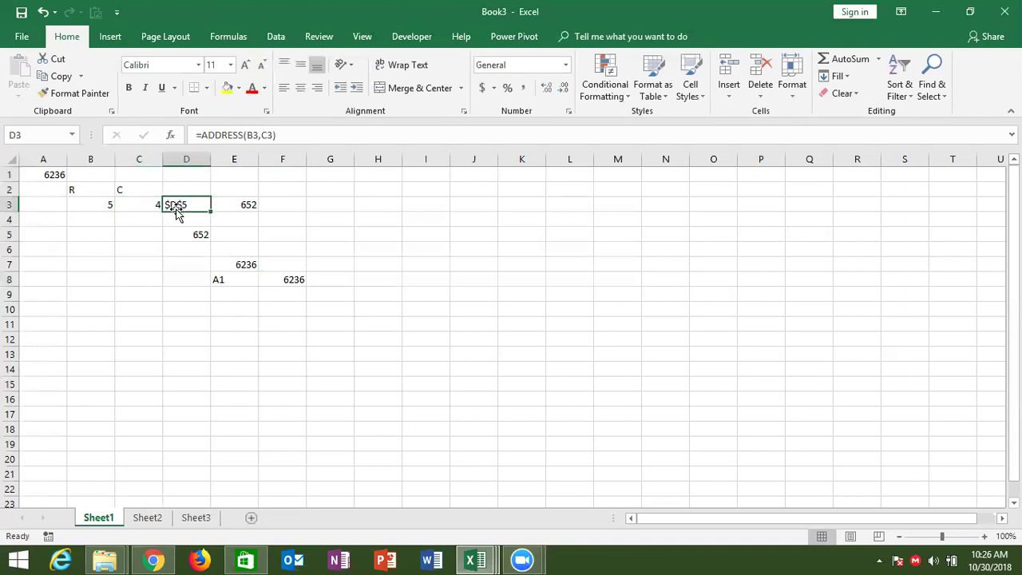
- Enter =ADDRESS(B15,C15) in D15 of Sheet2 and check the cell that the address points to
click(147, 518)
click(201, 384)
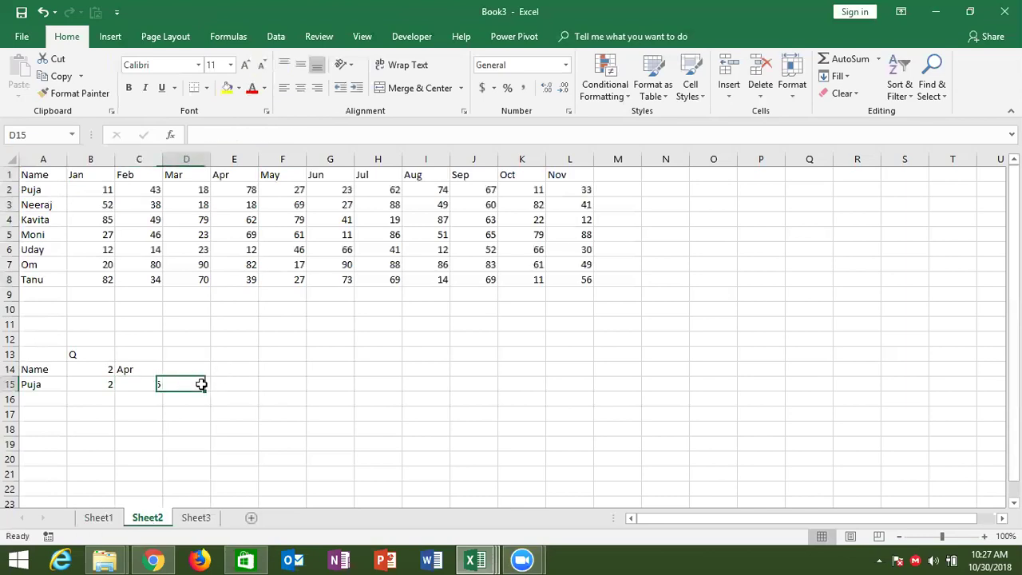
text(=add)
key(Tab)
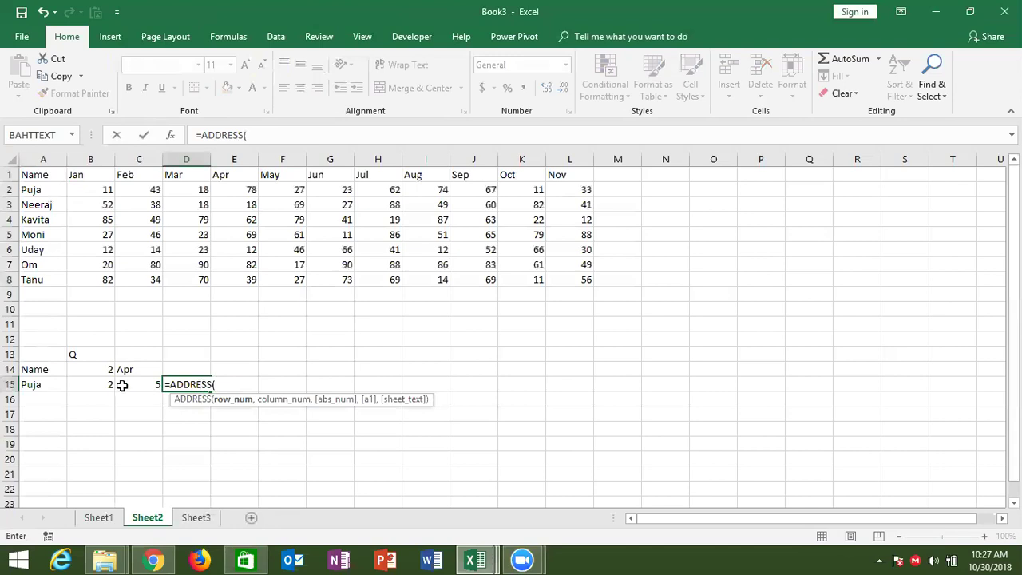
click(108, 382)
text(,)
click(144, 383)
text())
key(Return)
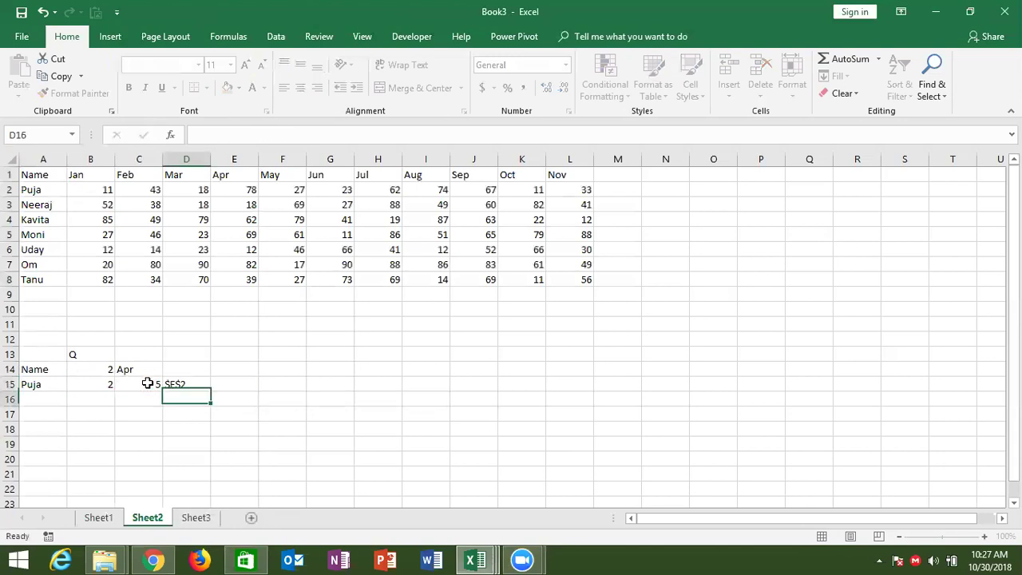
key(Up)
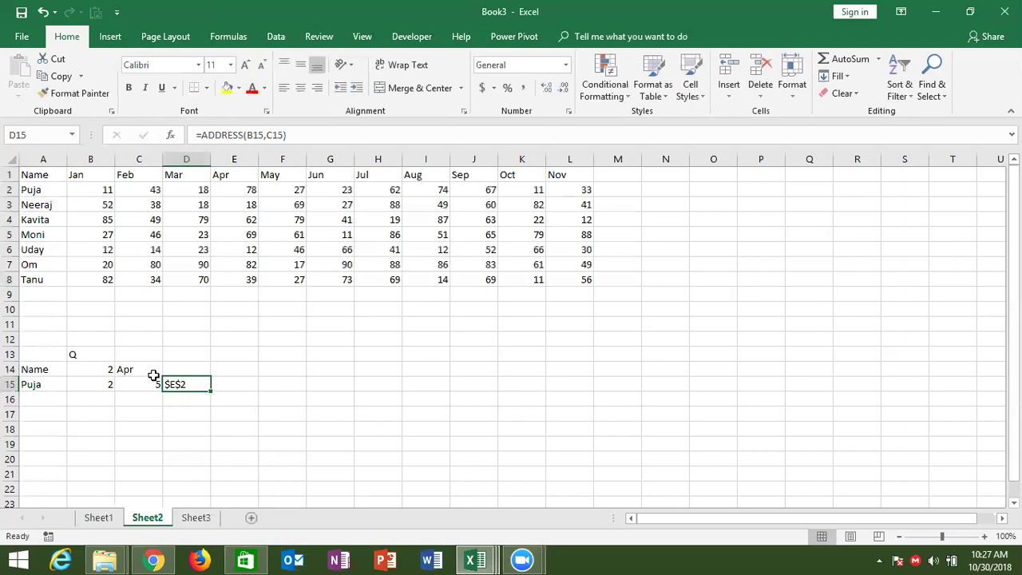
click(230, 191)
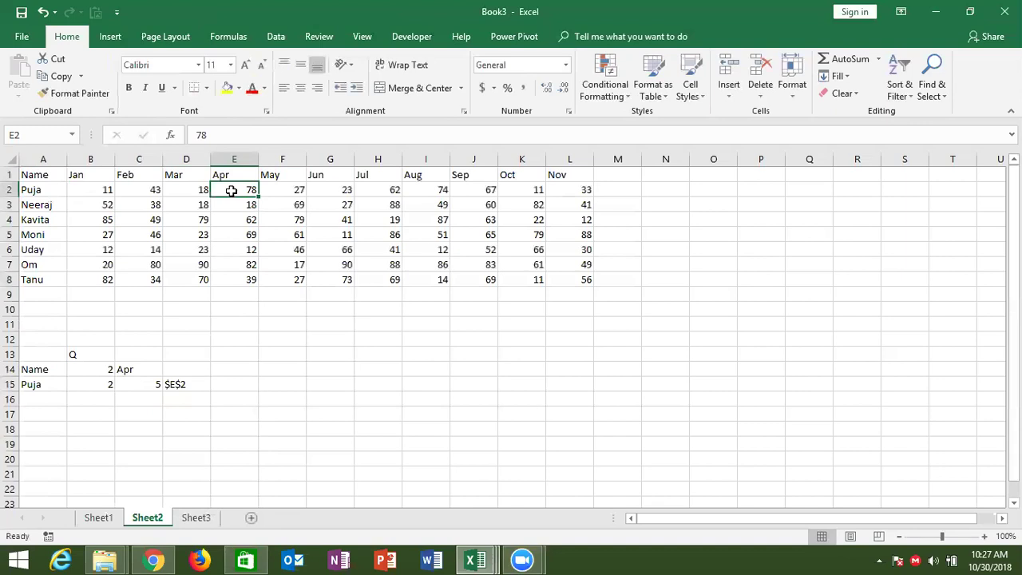
- Set the quarter number in B14 to 1 and the starting month in C14 to Jan
click(128, 371)
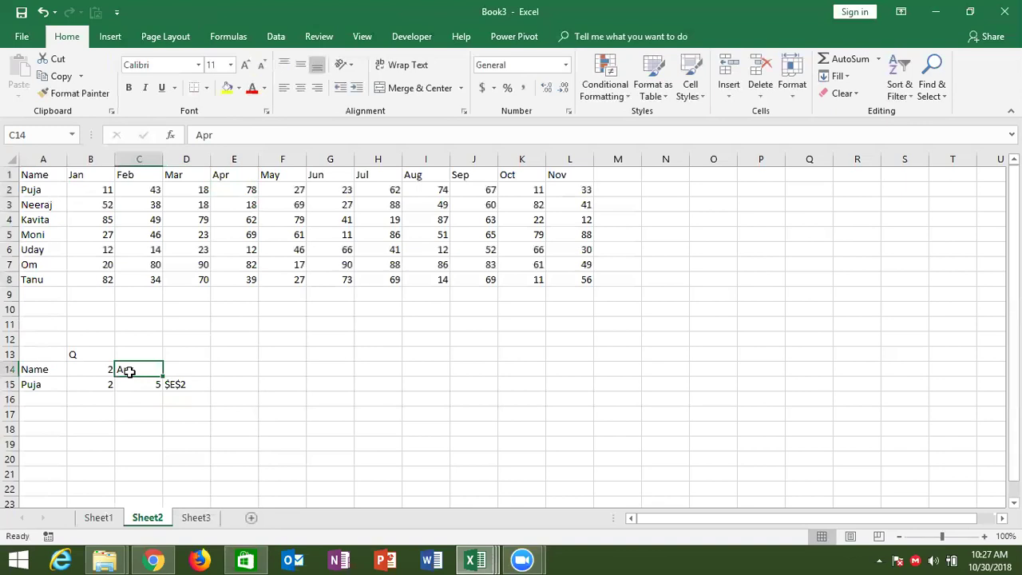
click(106, 368)
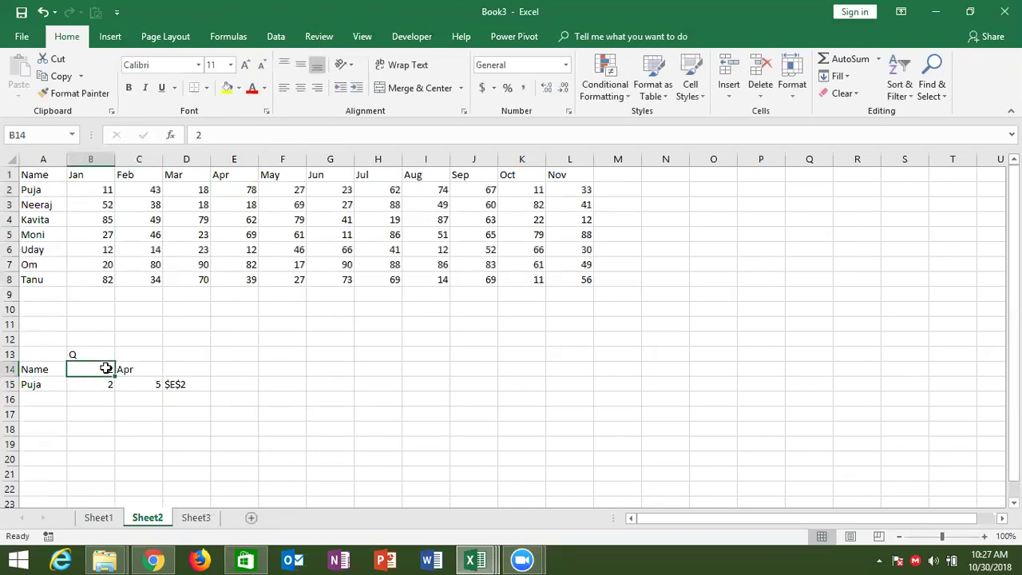
text(1)
key(Return)
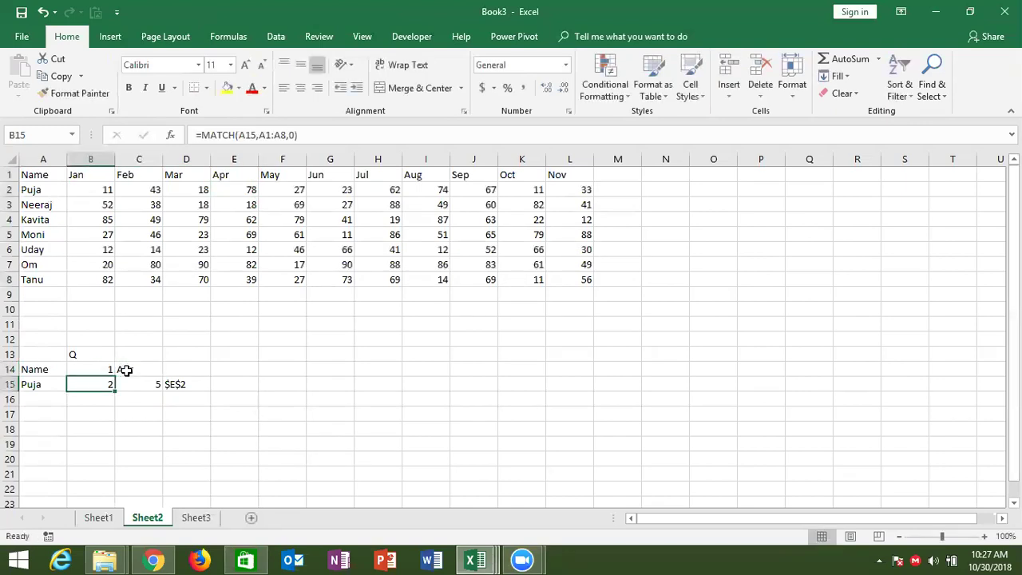
click(126, 371)
text(JAn)
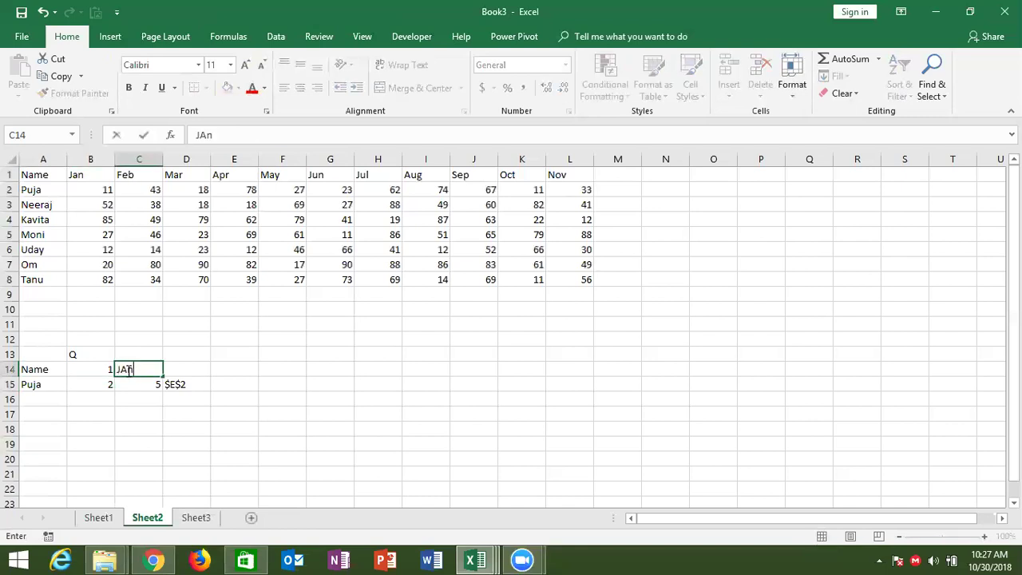
key(ctrl+Return)
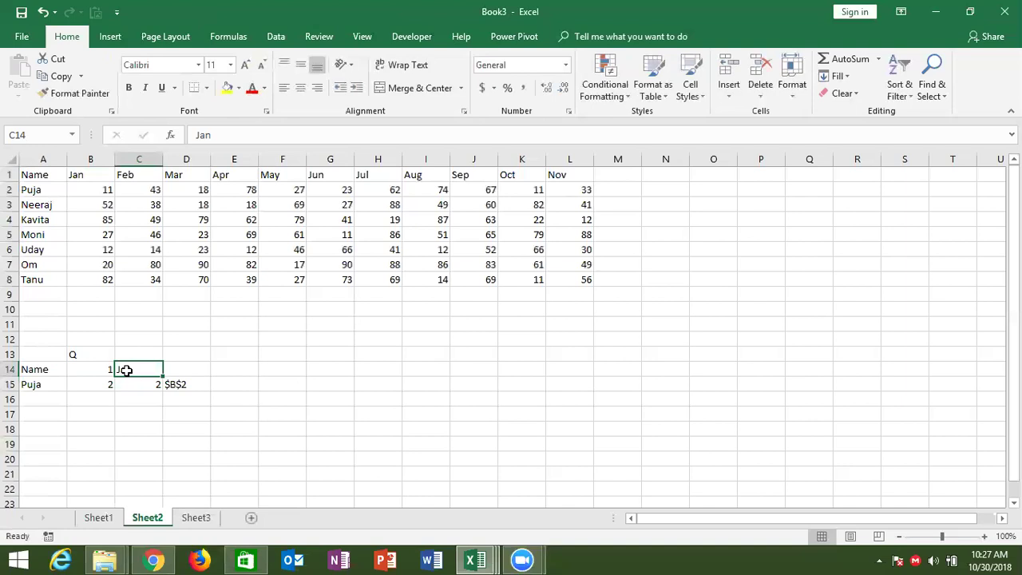
text(=)
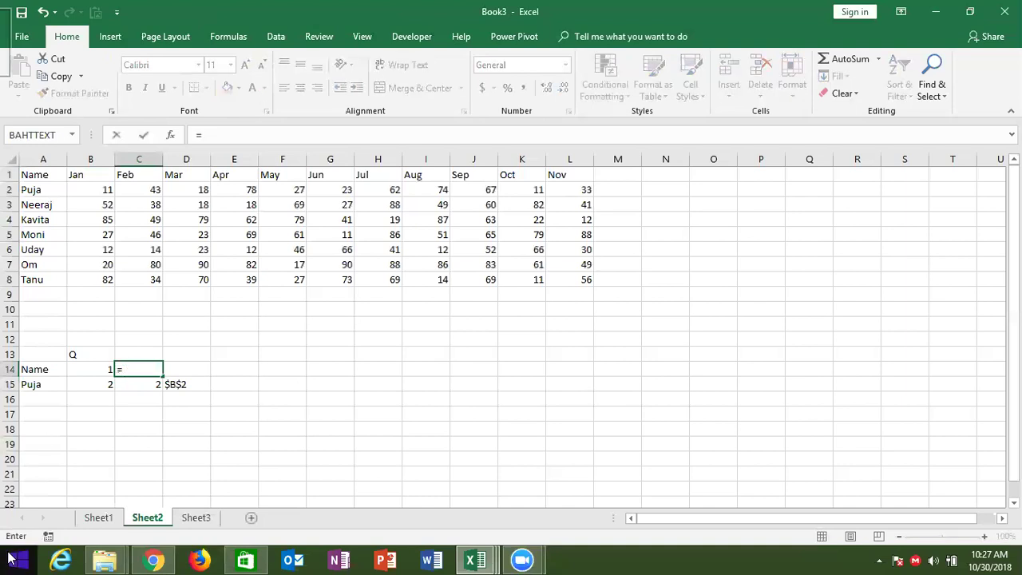
text(IF()
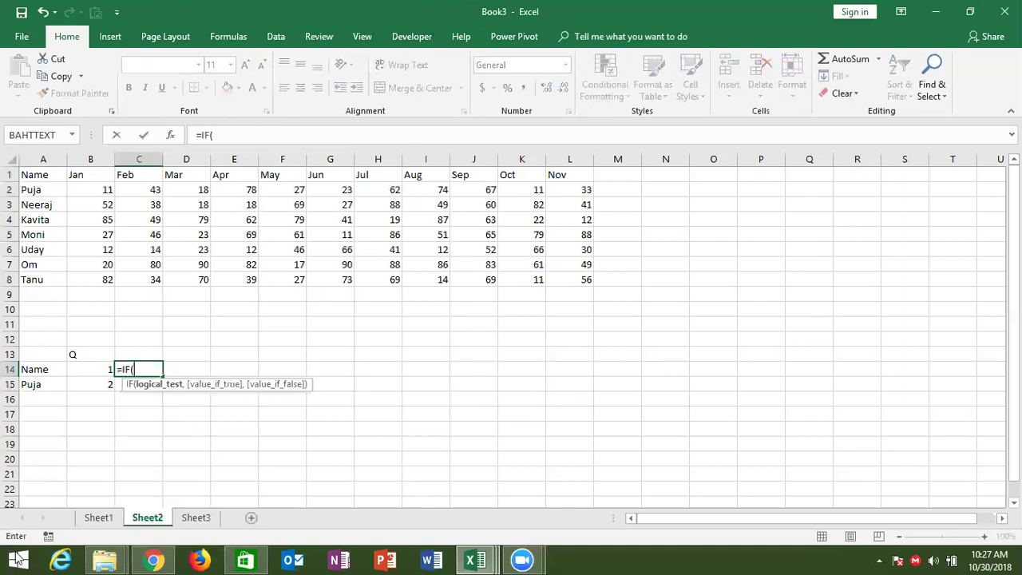
click(103, 369)
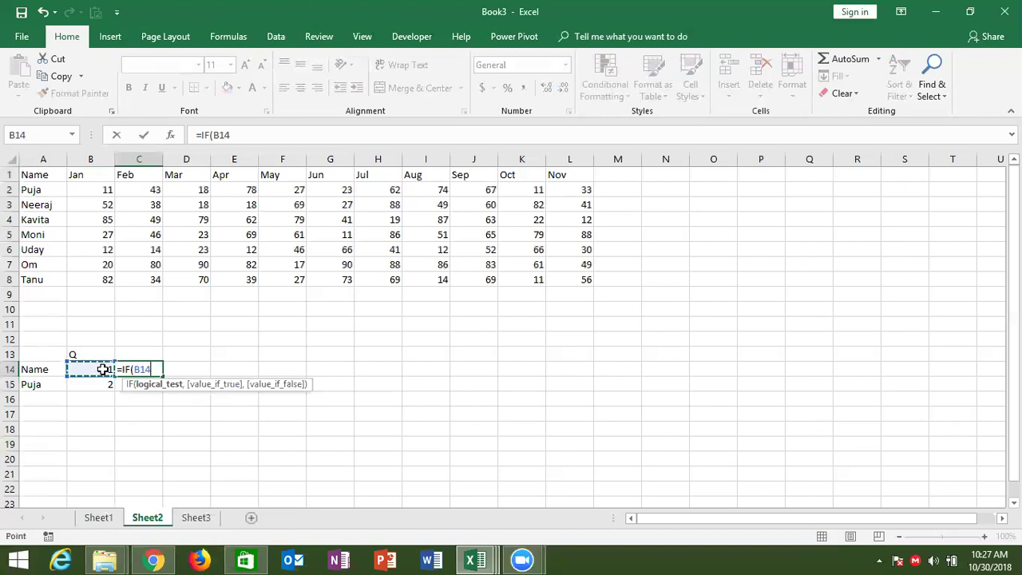
text(=1,)
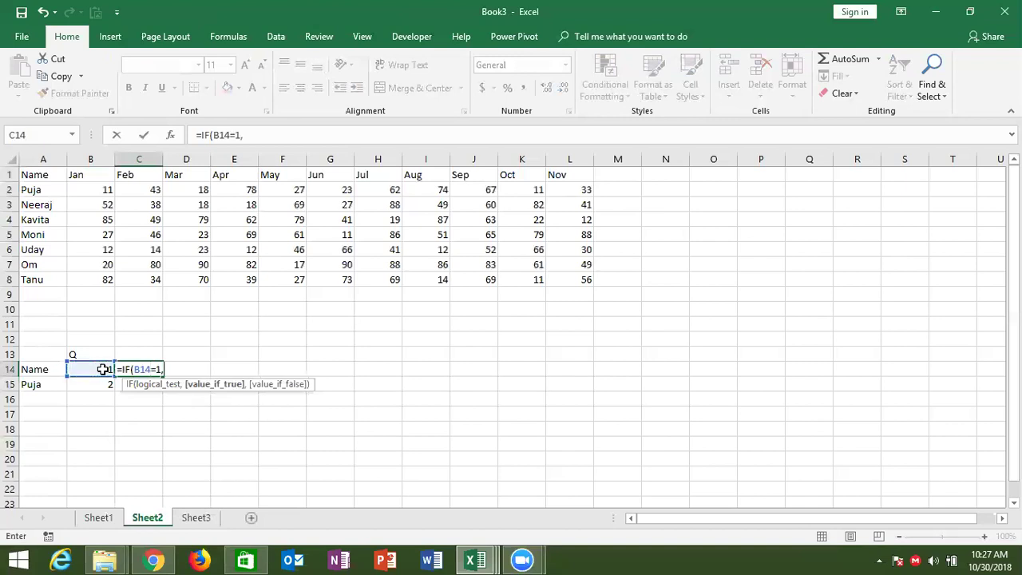
text("JAN",IF()
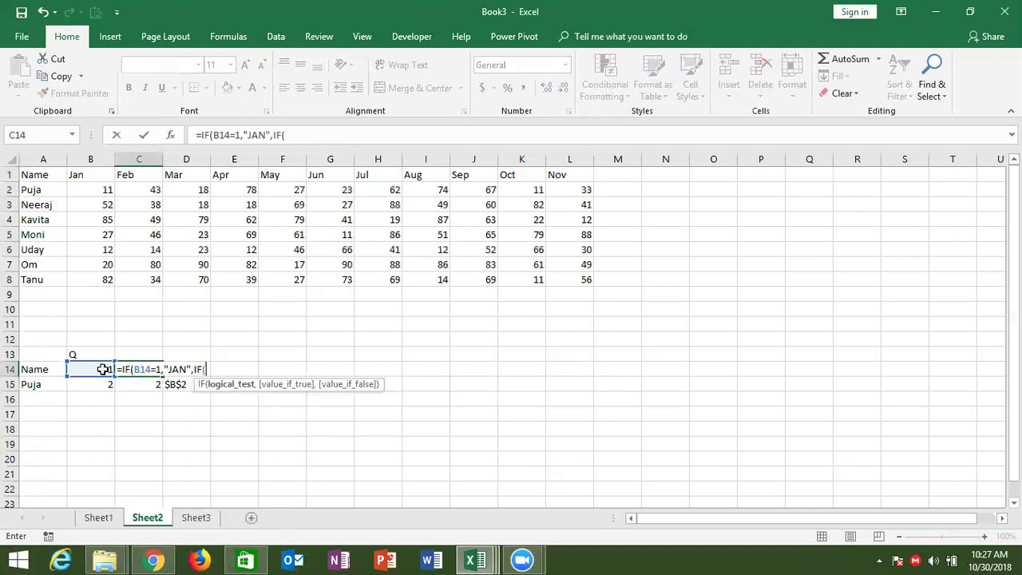
click(103, 369)
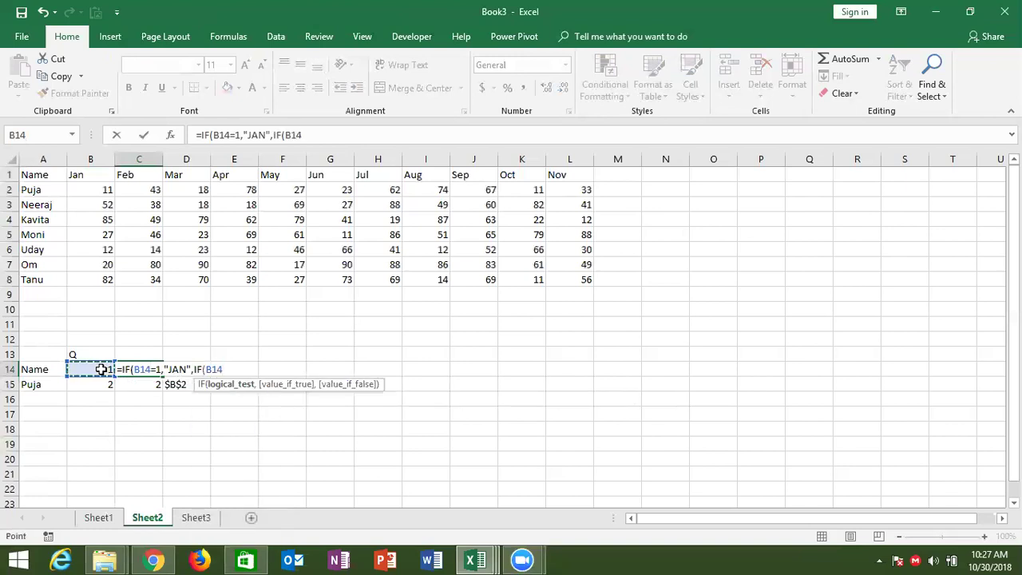
text(2)
key(BackSpace)
text(=2)
key(Escape)
click(101, 369)
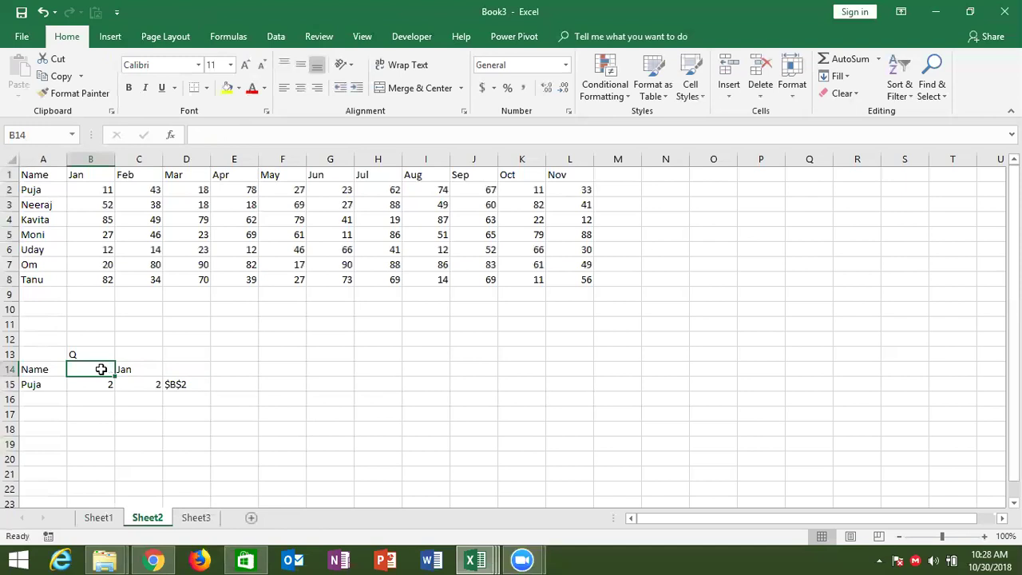
key(Right)
text(c)
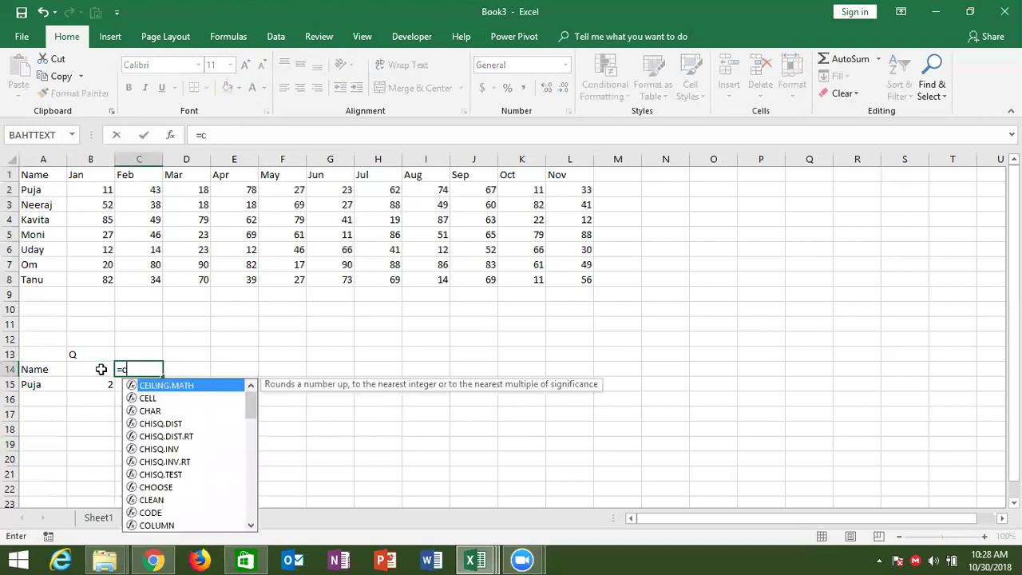
text(hoo)
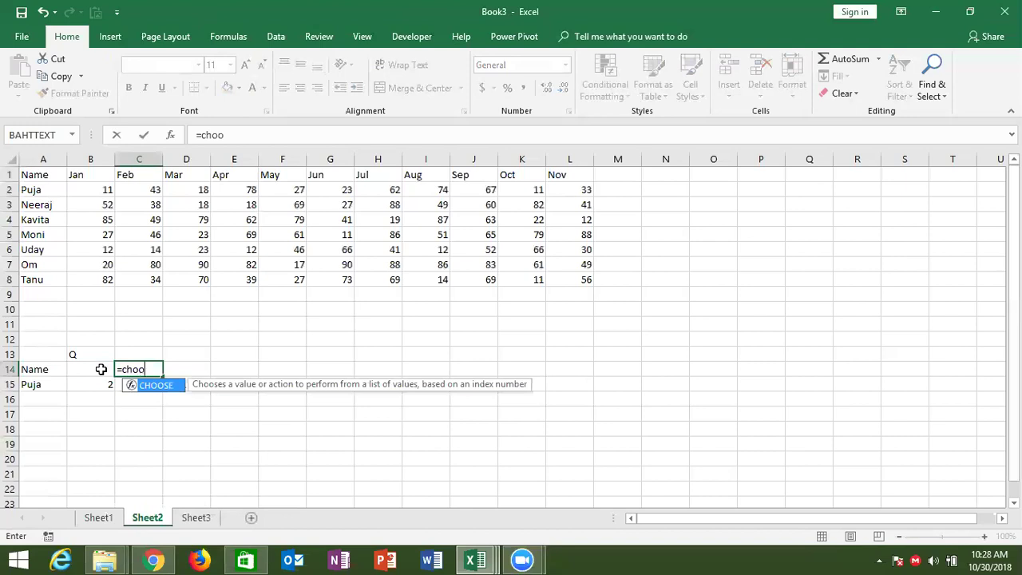
key(Tab)
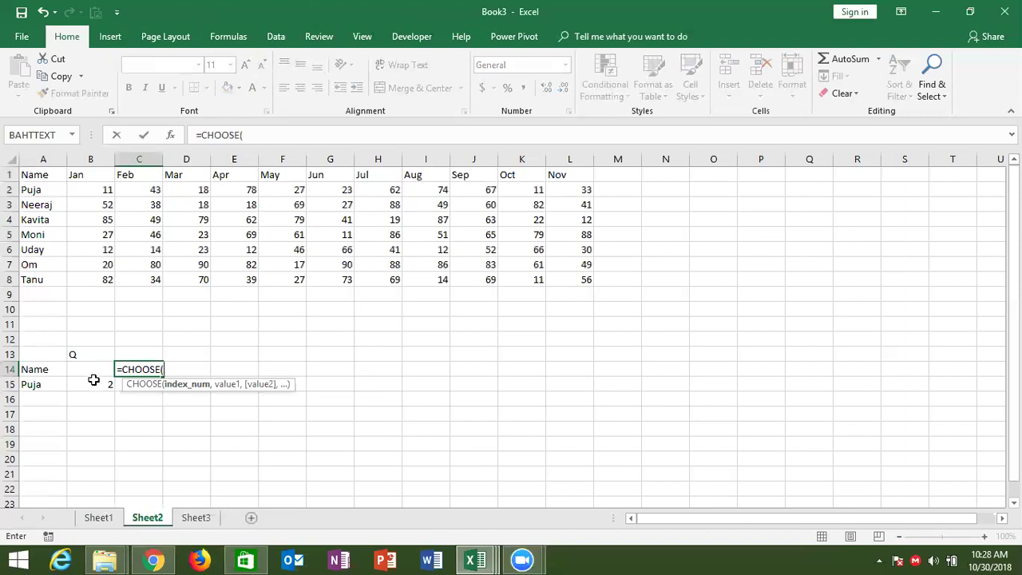
key(Escape)
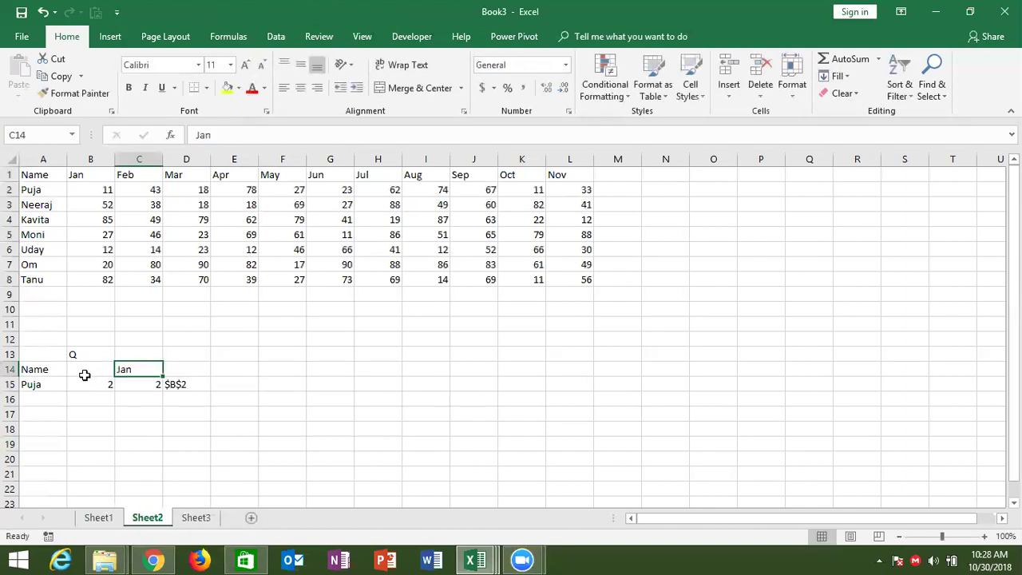
- Set the quarter number in B14 to 1 and begin a CHOOSE formula in C14 with B14 as its index number
click(86, 374)
text(1)
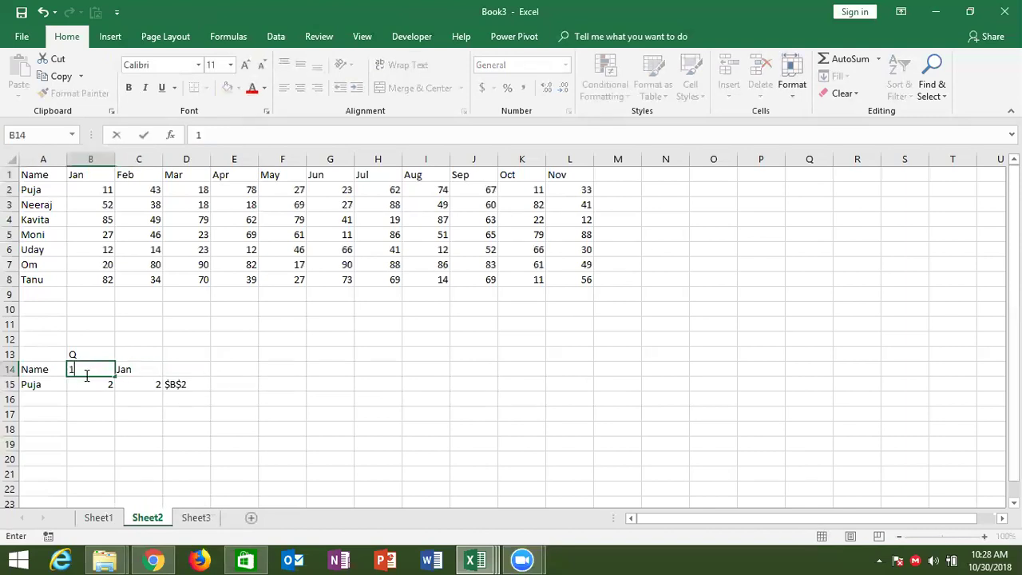
click(133, 370)
text(=c)
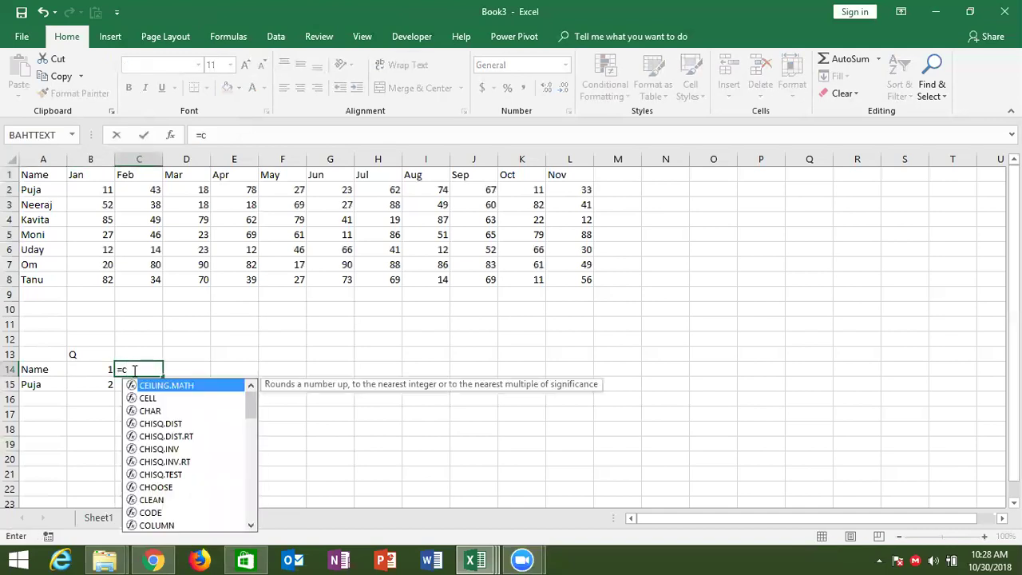
text(ho)
key(Tab)
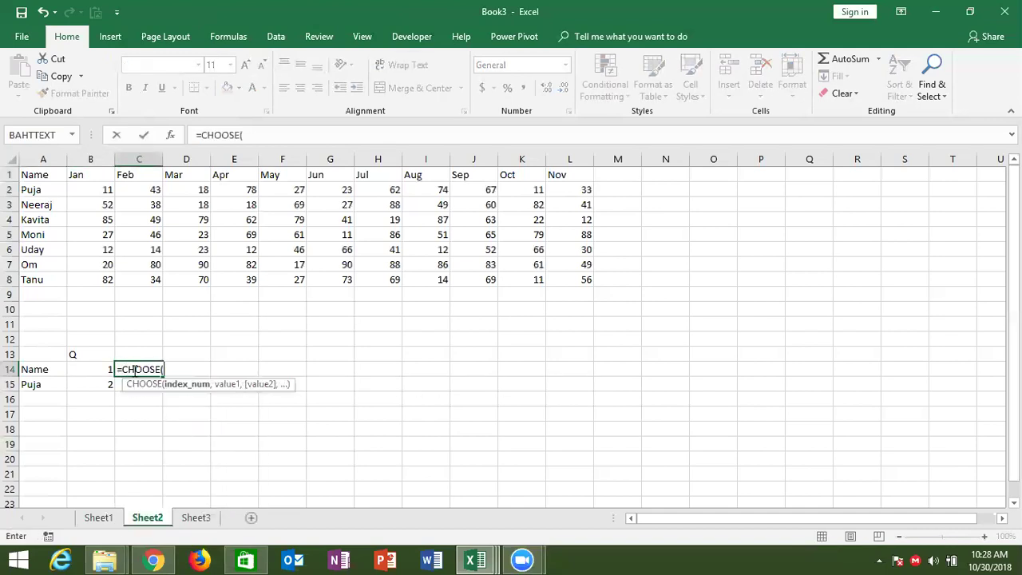
click(107, 369)
text(,)
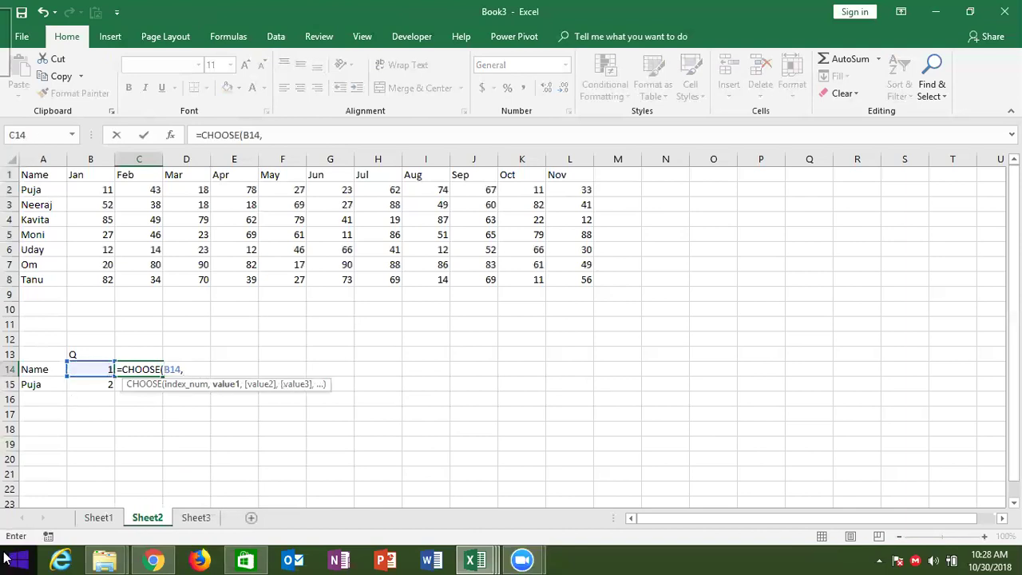
- Complete the CHOOSE formula in C14 with the quarter starting months "JAN", "APR", "Jul" and "Oct" as its values
text("JAN)
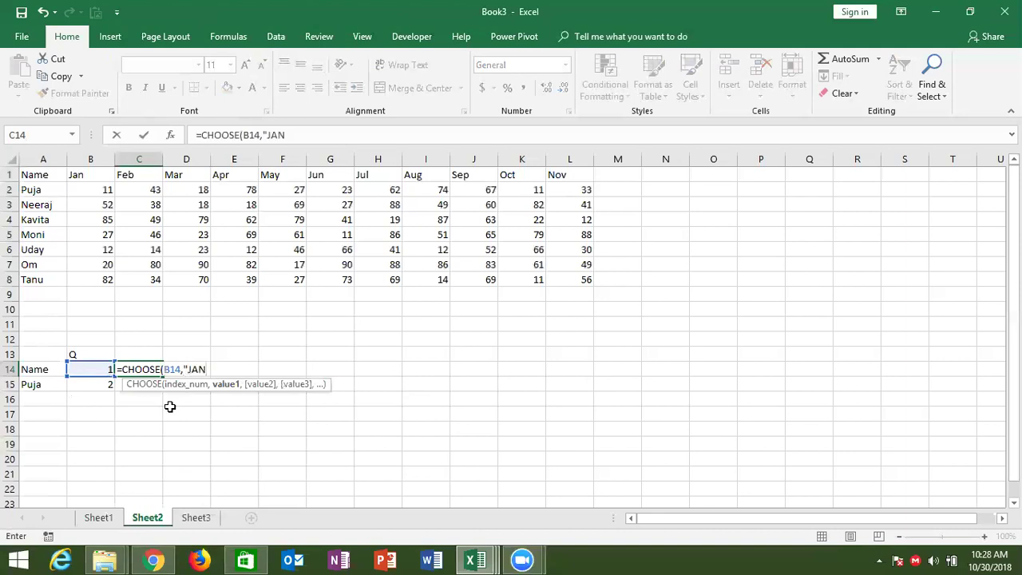
text(","F)
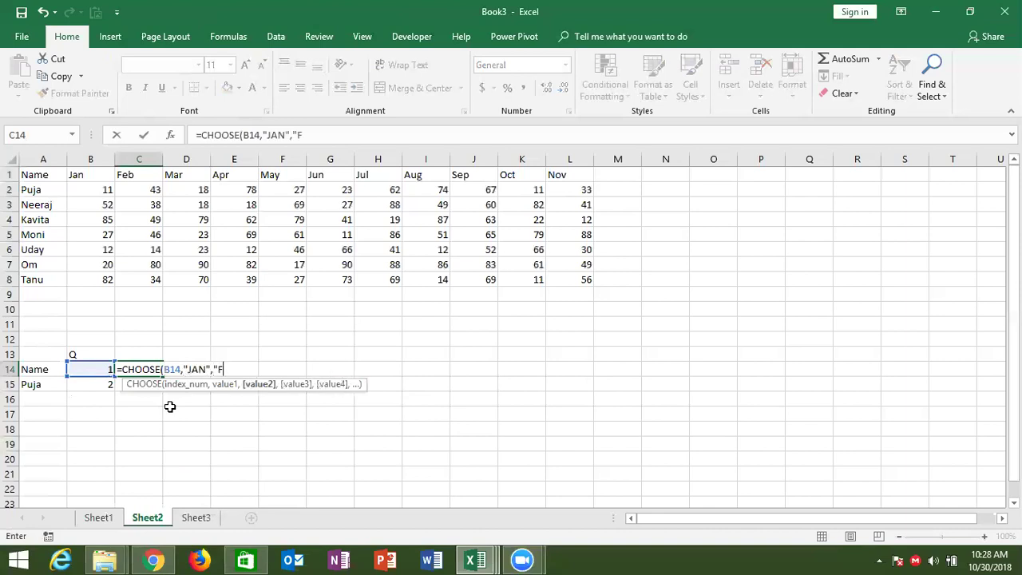
text(EB")
key(BackSpace)
key(BackSpace)
key(BackSpace)
key(BackSpace)
text(APR",)
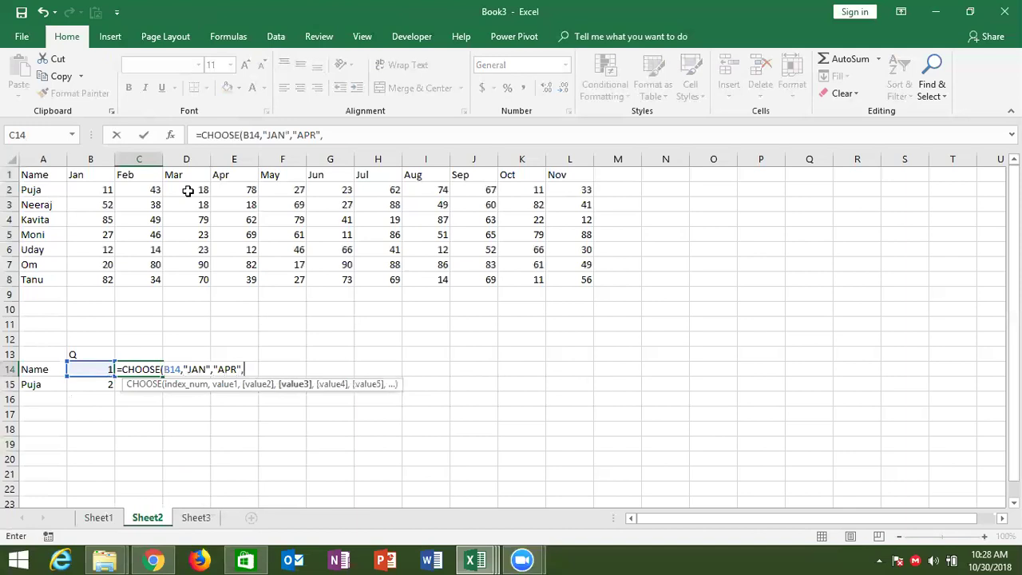
text("Jul",)
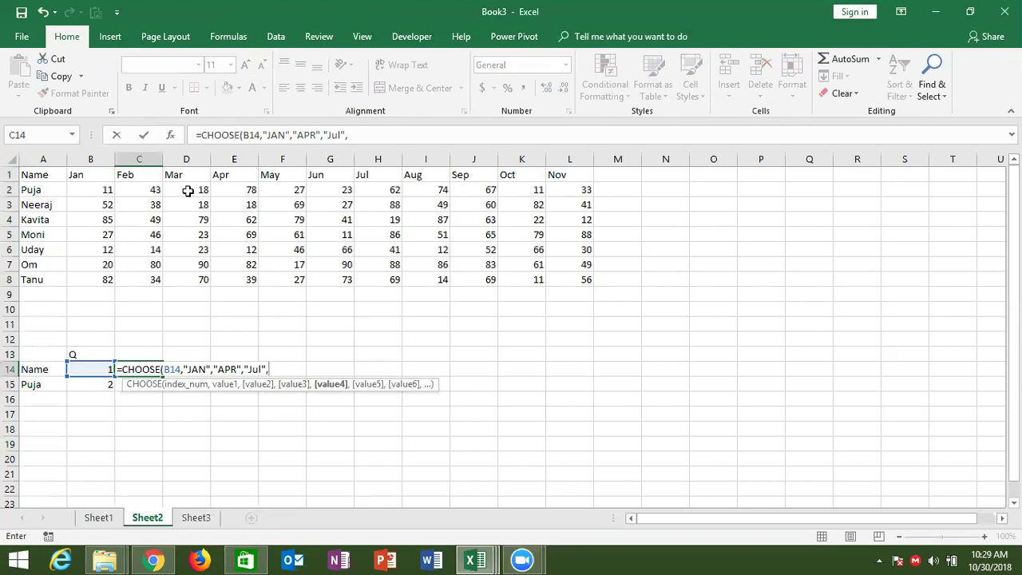
text(Oct)
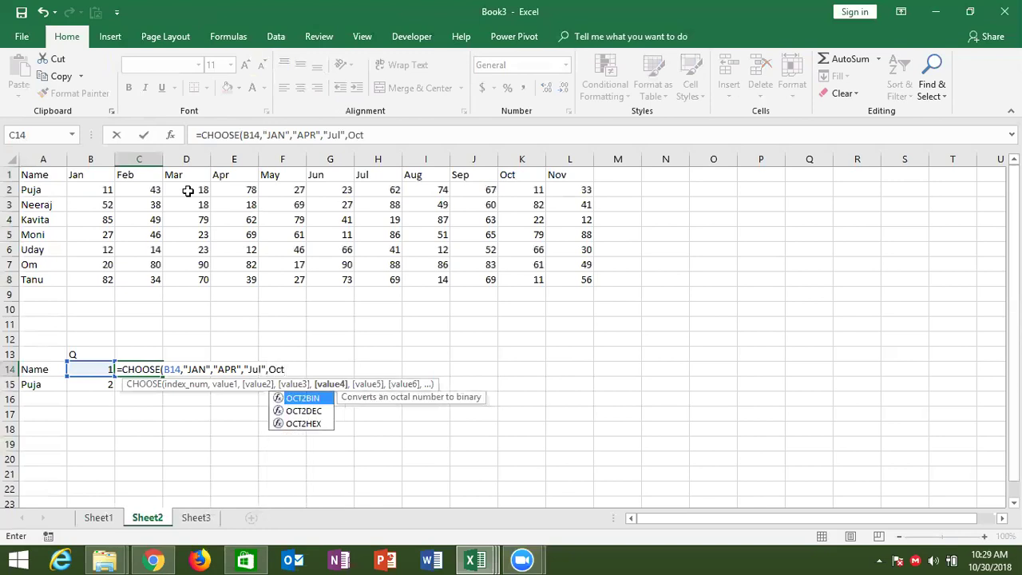
text(")
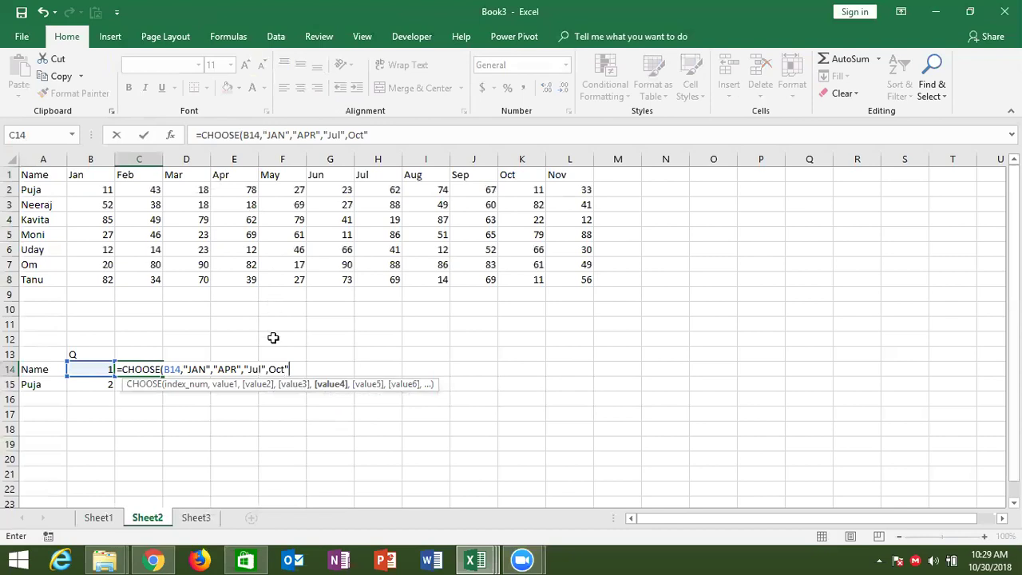
click(270, 369)
text(")
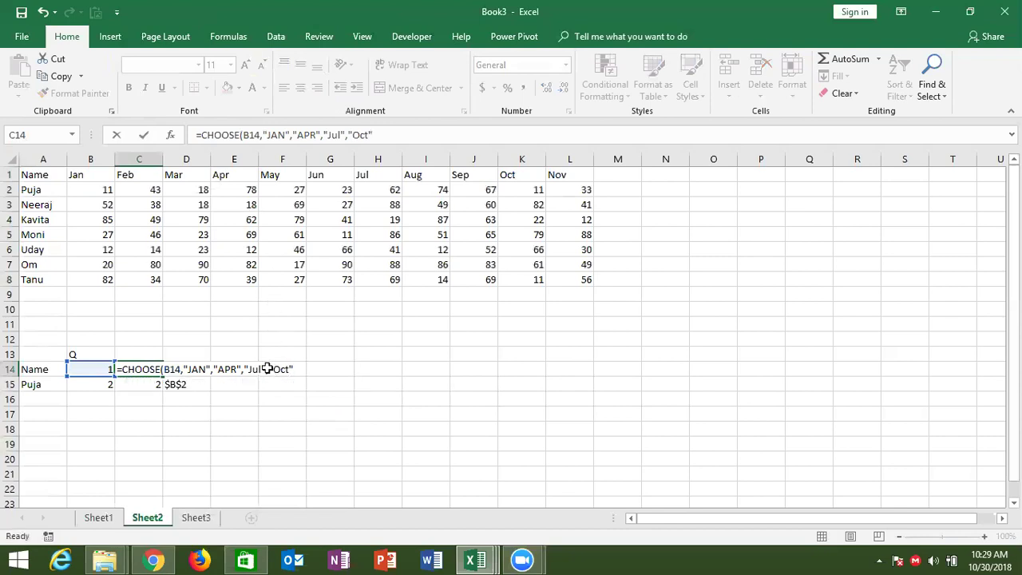
key(Return)
- Extend the month headers to Dec in M1 and copy the Nov values L2:L8 into the Dec column from M2
click(566, 181)
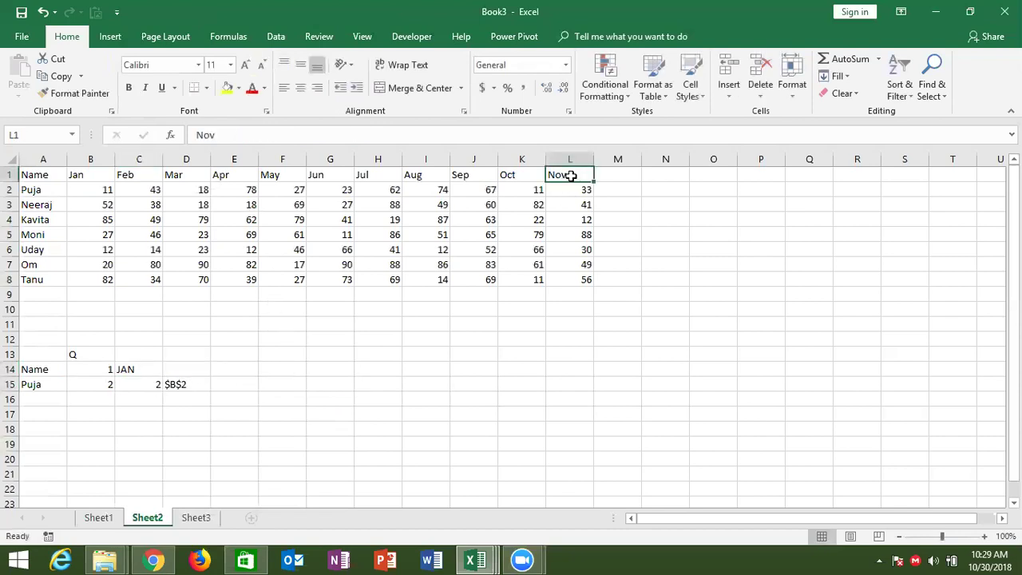
drag(594, 188, 633, 184)
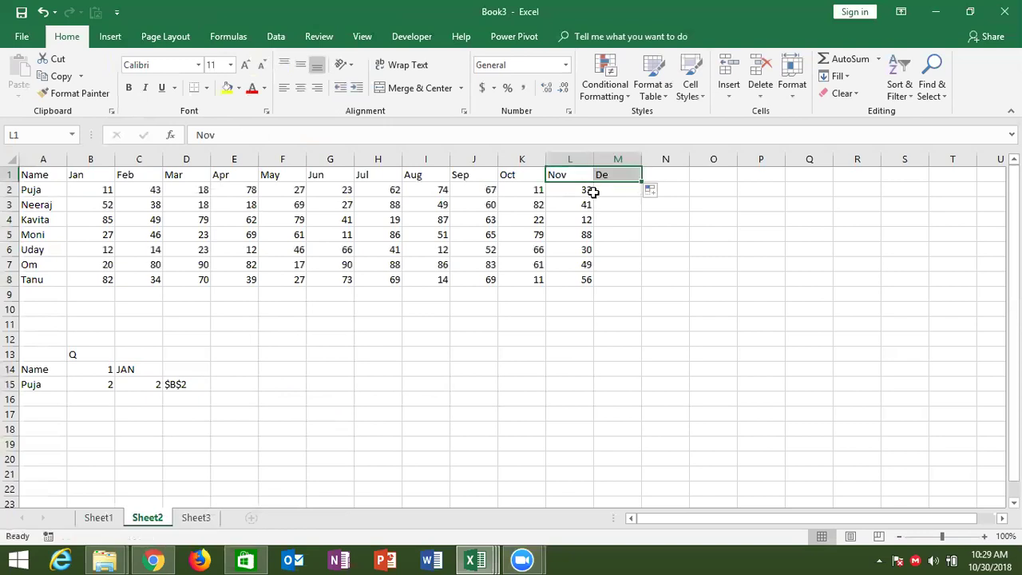
drag(568, 192, 576, 279)
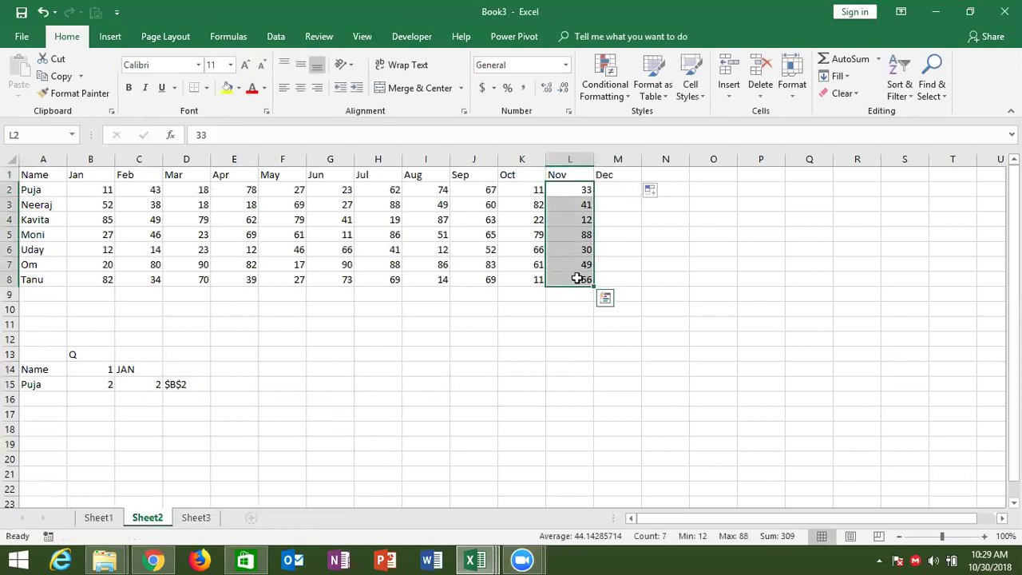
key(ctrl+c)
mouse_move(617, 186)
mouse_down()
mouse_move(617, 217)
mouse_move(616, 187)
mouse_up()
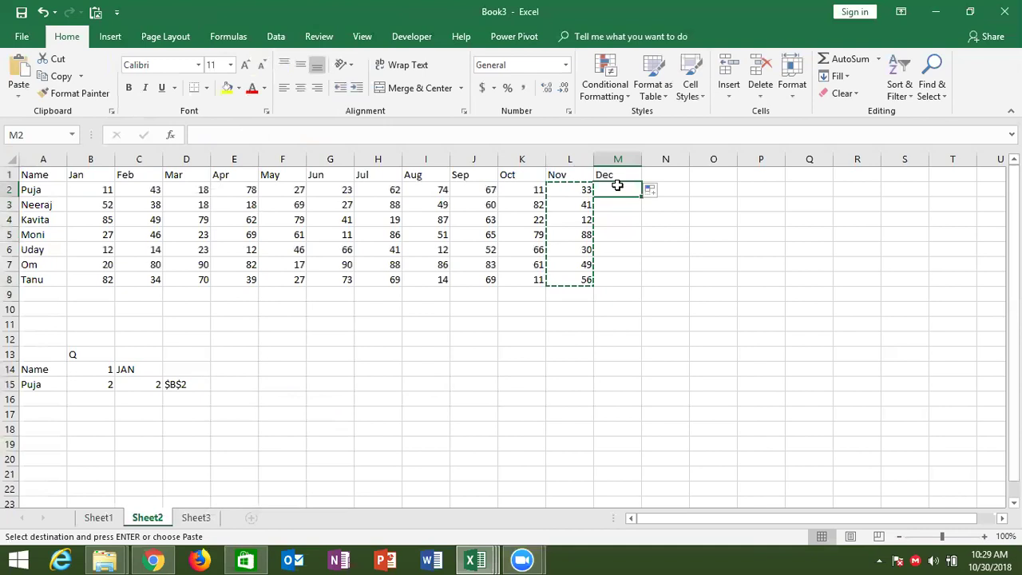
key(ctrl+v)
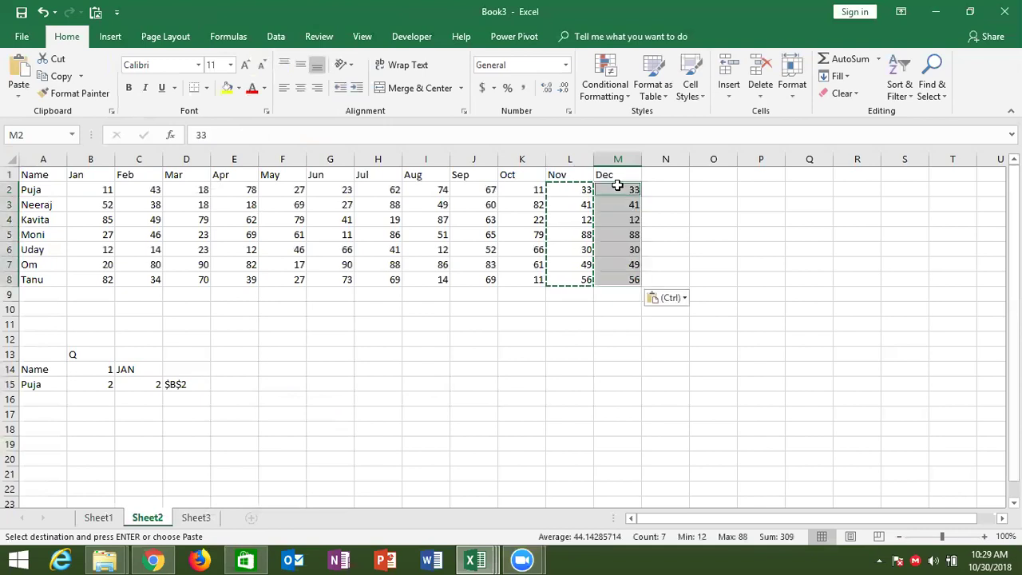
- Test the CHOOSE formula in C14 by setting the quarter number in B14 to 2, and check the MATCH formula in C15
click(125, 369)
click(93, 370)
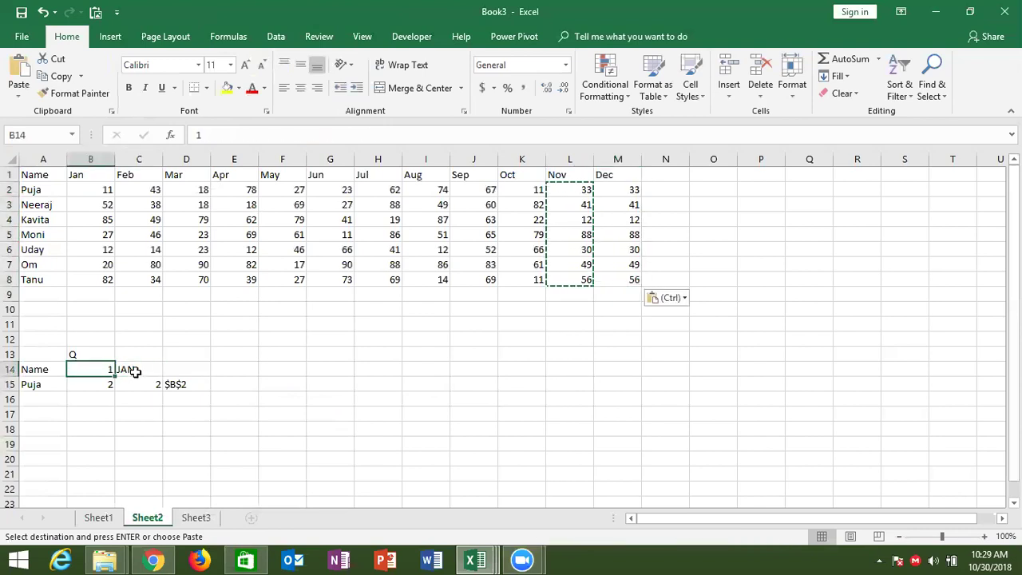
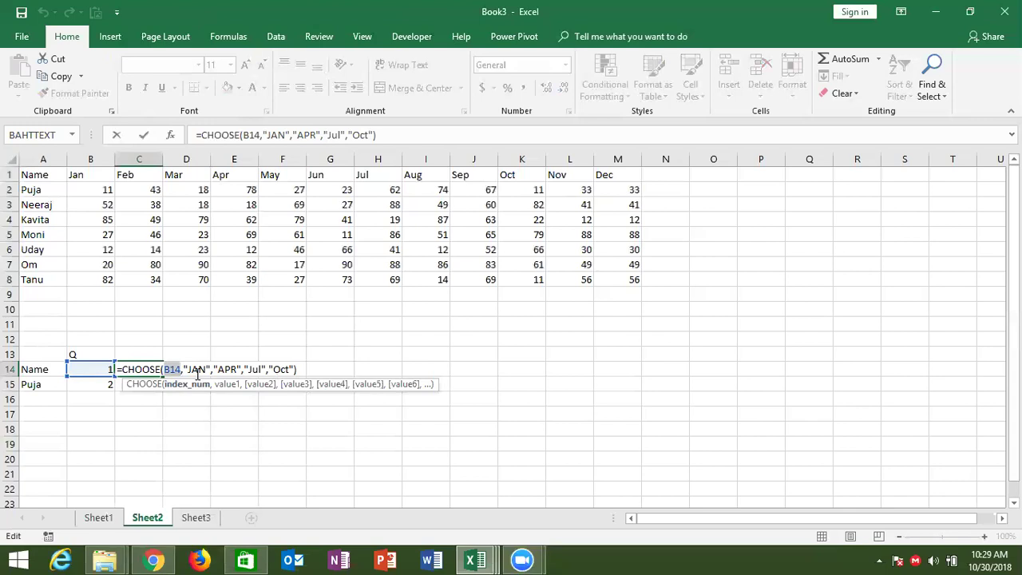
key(Return)
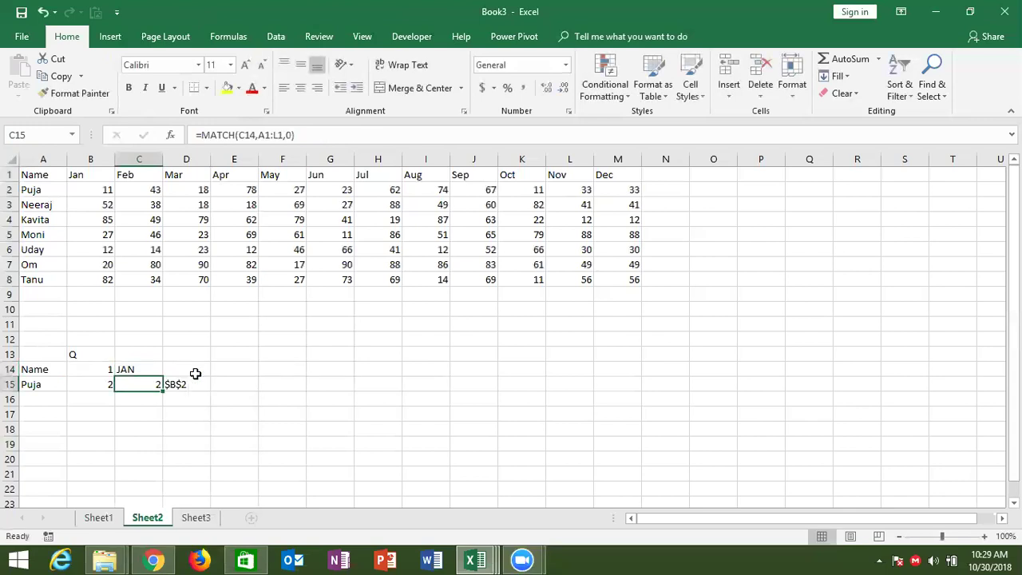
key(Up)
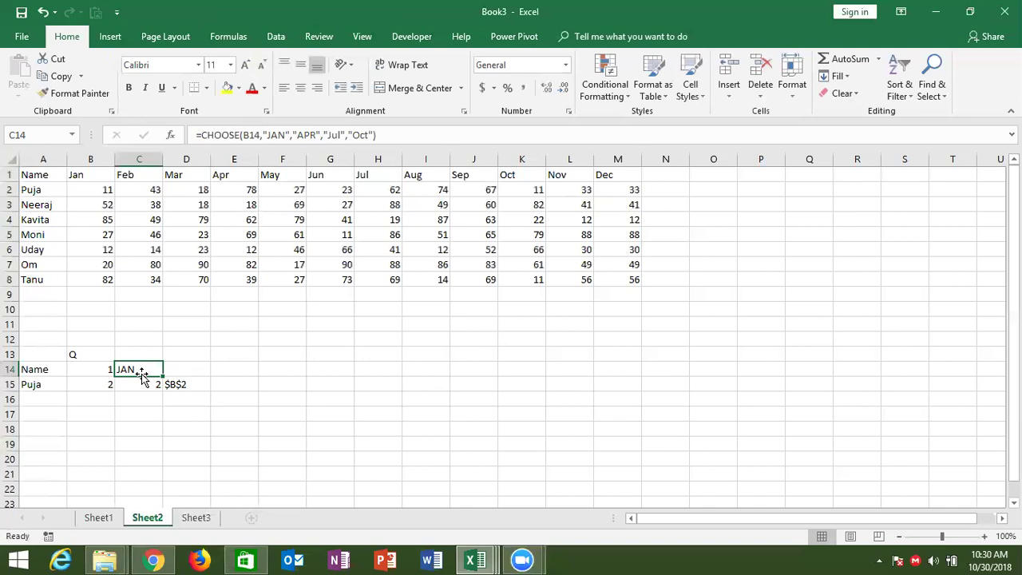
click(99, 367)
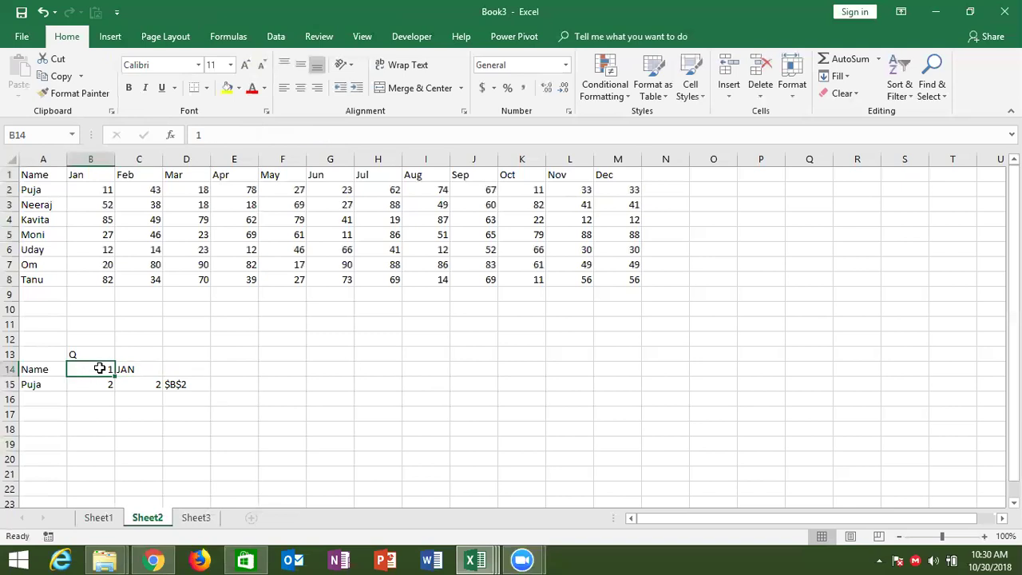
text(2)
key(Return)
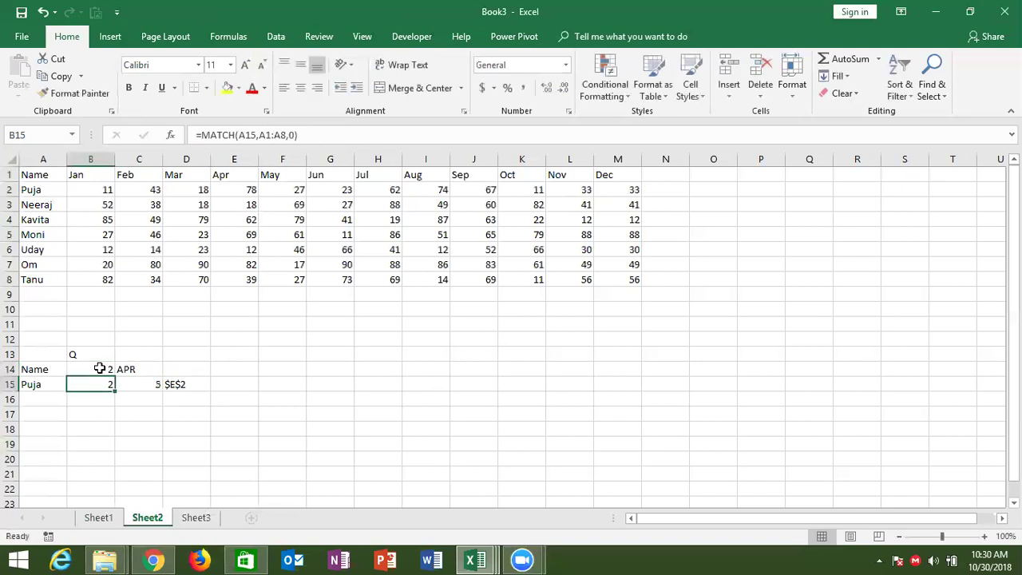
key(Up)
key(Right)
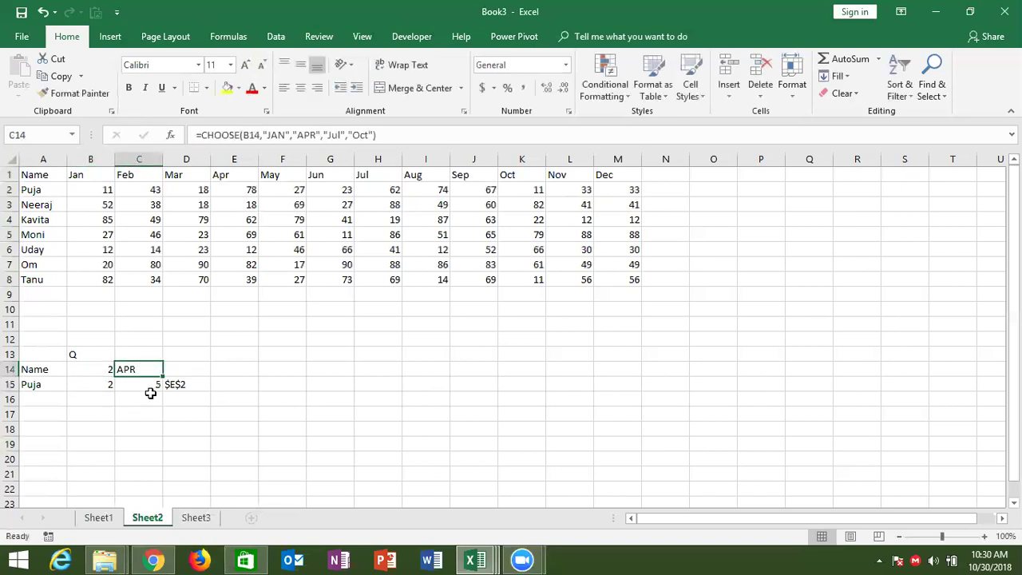
click(150, 388)
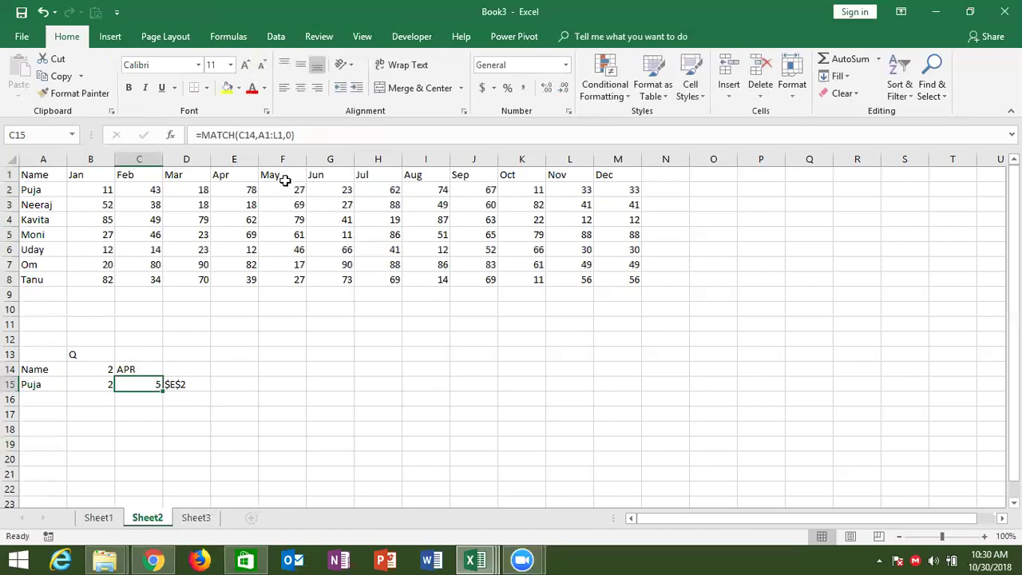
- Enter an ADDRESS formula in E15 using B15 as the row number and C15+2 as the column number
click(76, 388)
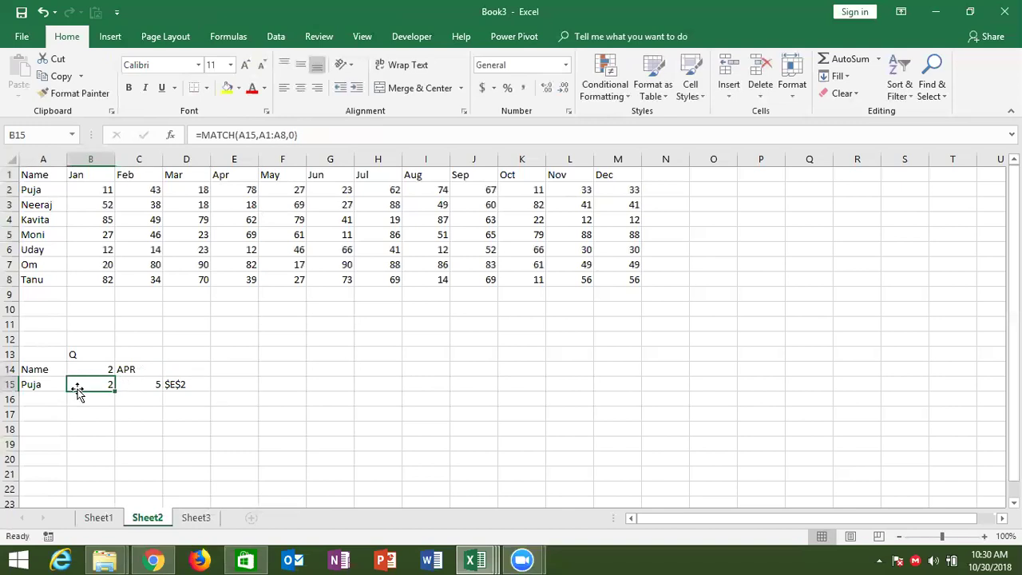
click(193, 390)
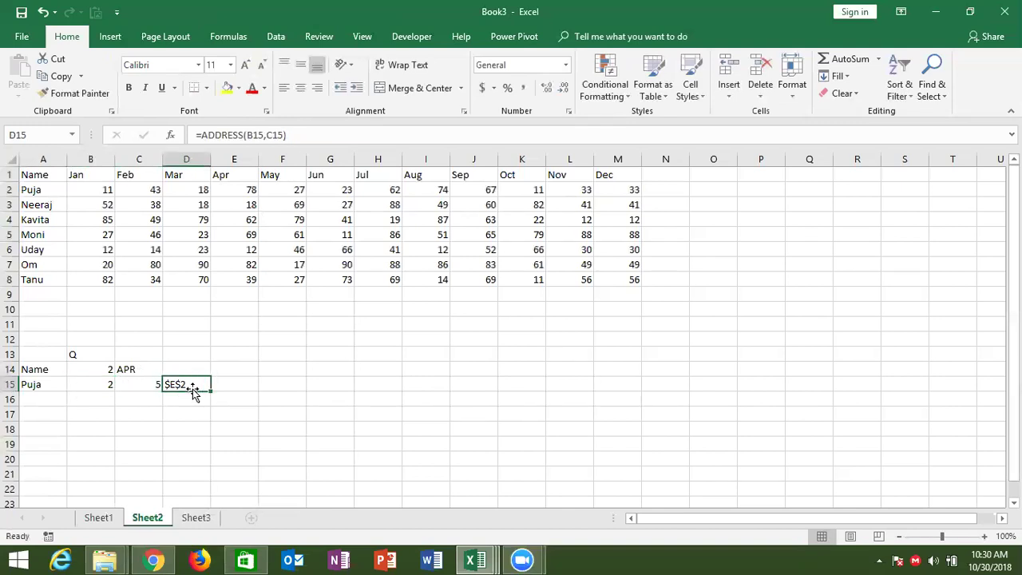
click(254, 389)
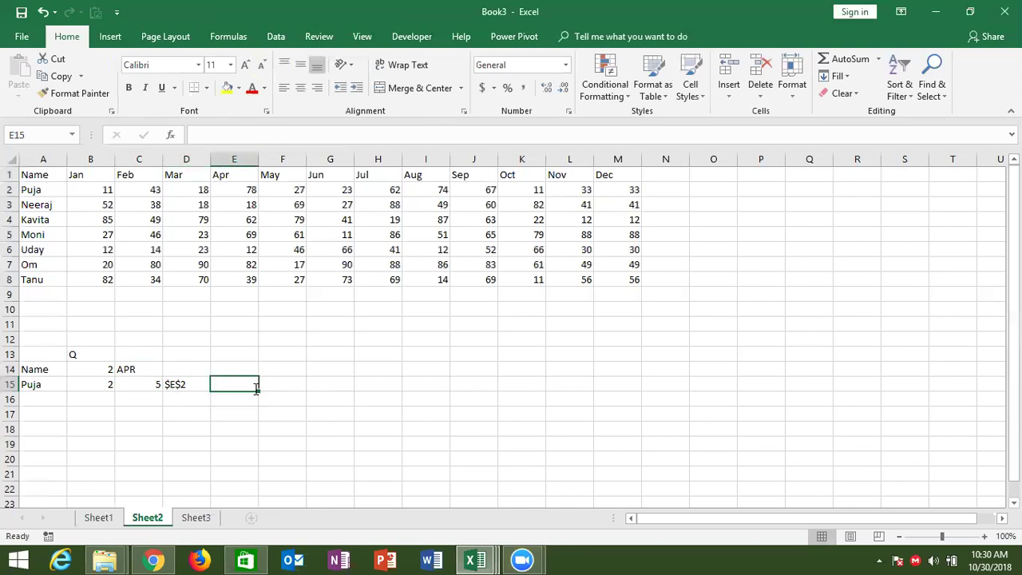
text(=add)
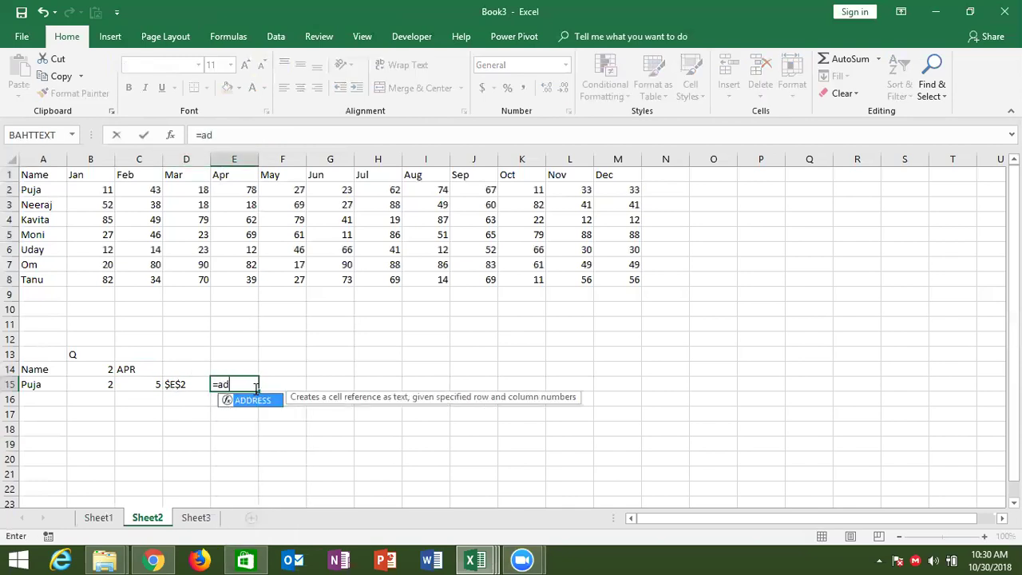
key(Tab)
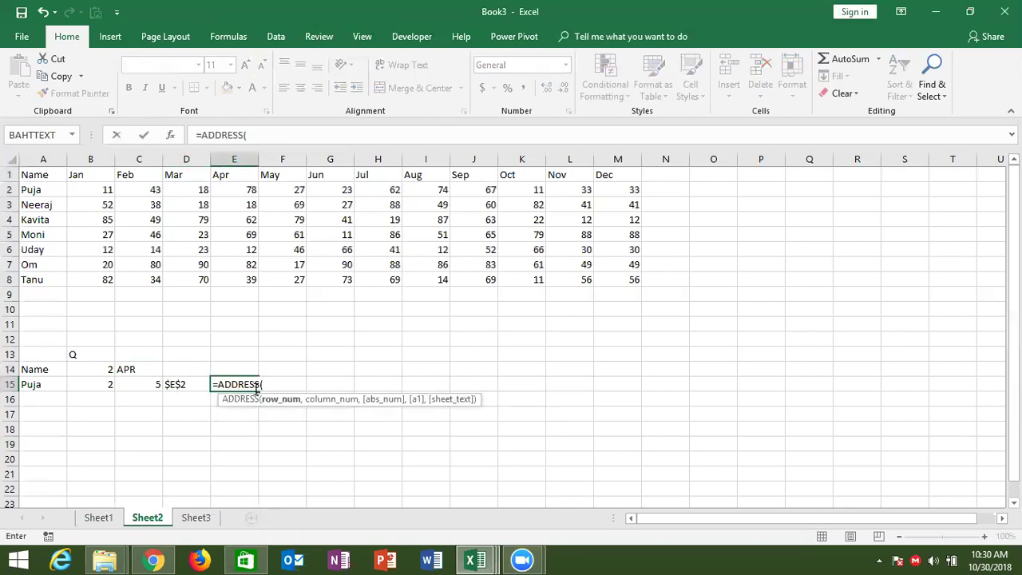
click(112, 385)
text(,)
click(139, 389)
text(+2)
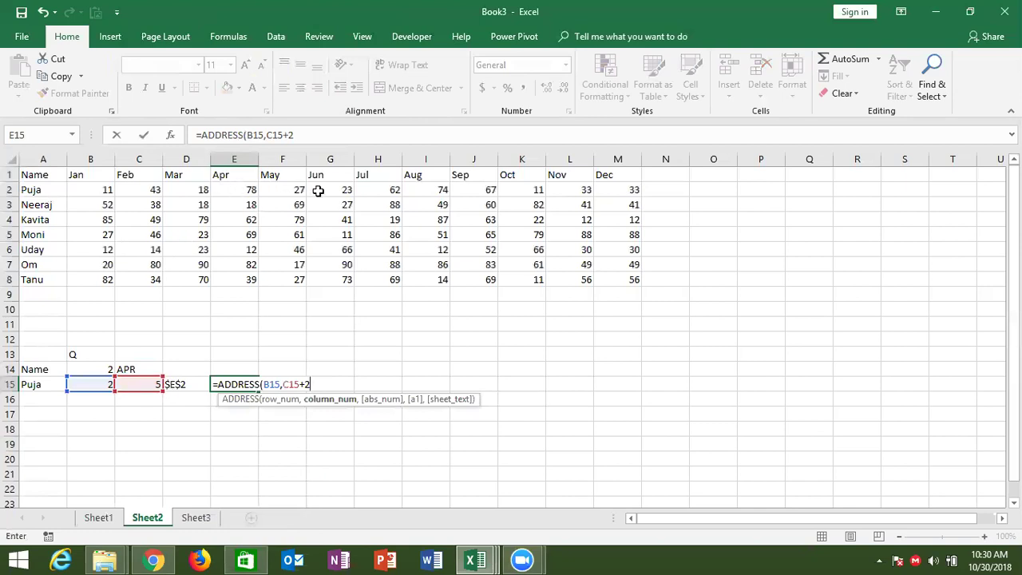
key(ctrl+Return)
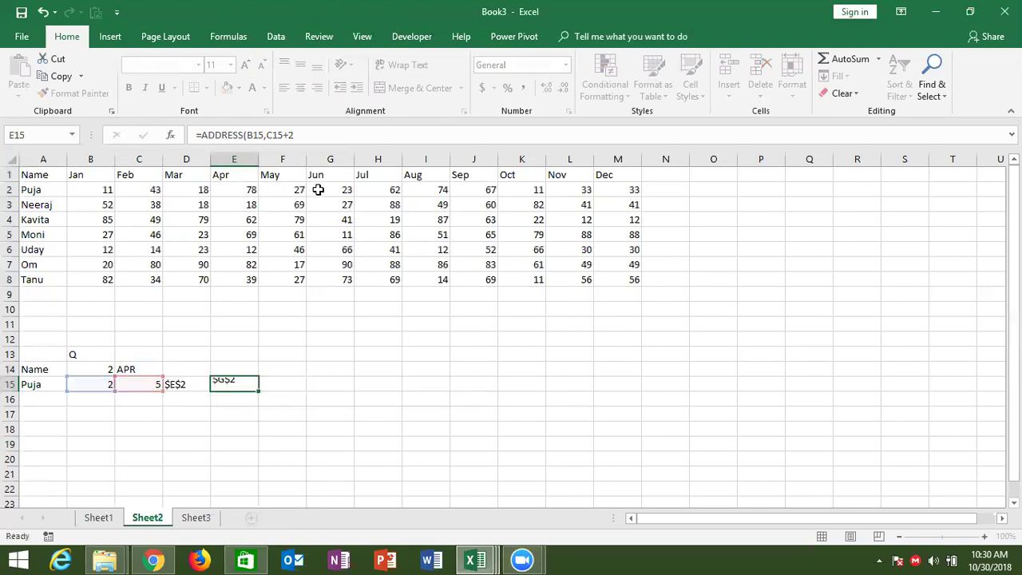
- Test the ADDRESS formulas in D15 and E15 by setting the quarter number in B14 to 1
click(186, 384)
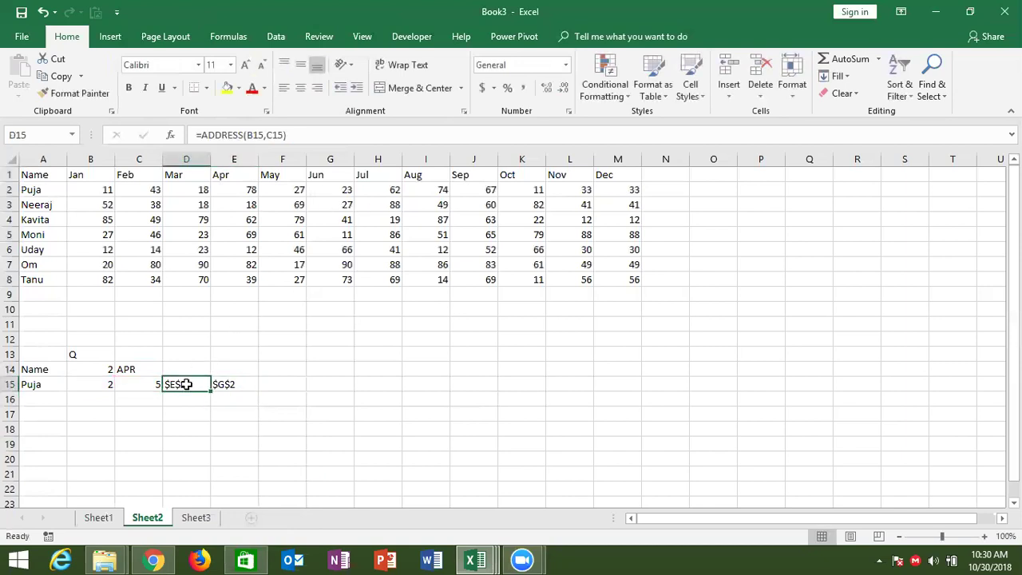
click(227, 384)
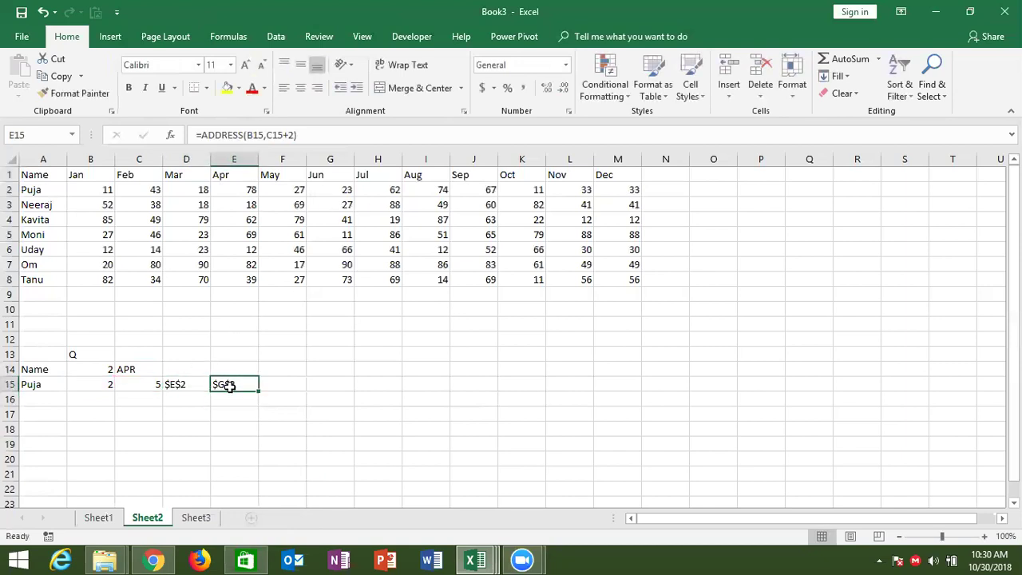
click(110, 367)
text(1)
key(Return)
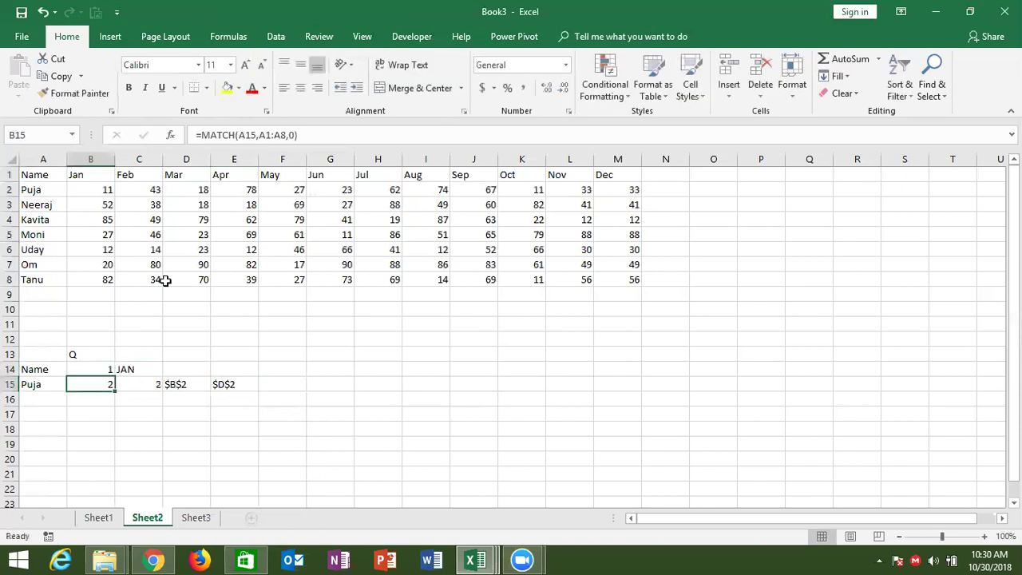
click(187, 382)
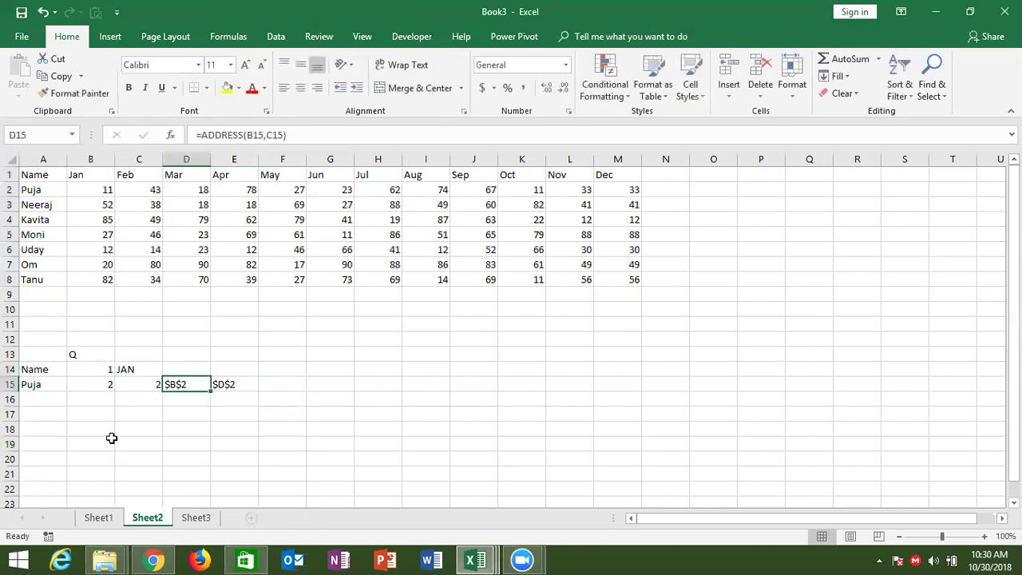
click(245, 385)
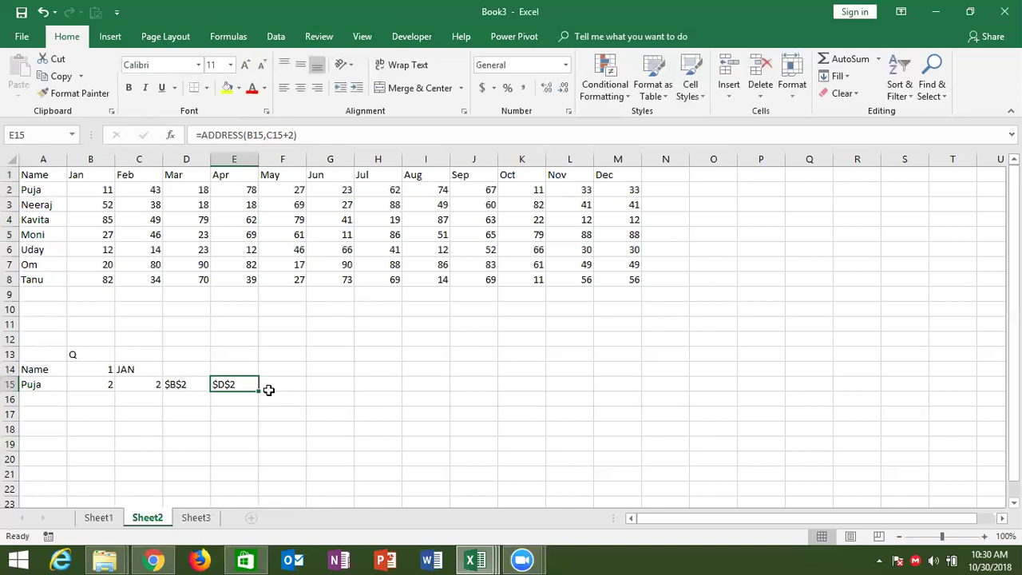
click(272, 386)
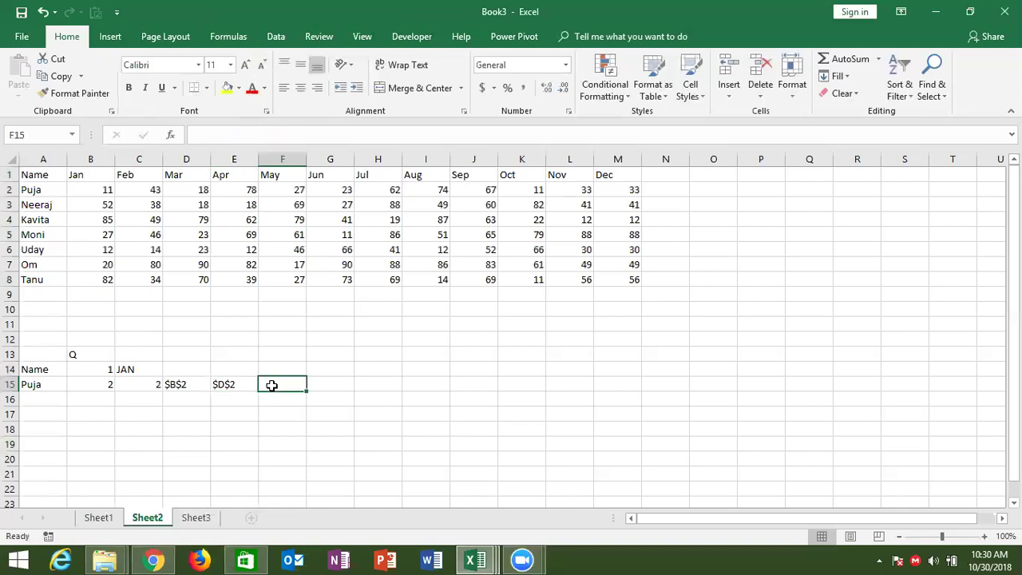
text(=SUM()
drag(94, 192, 182, 191)
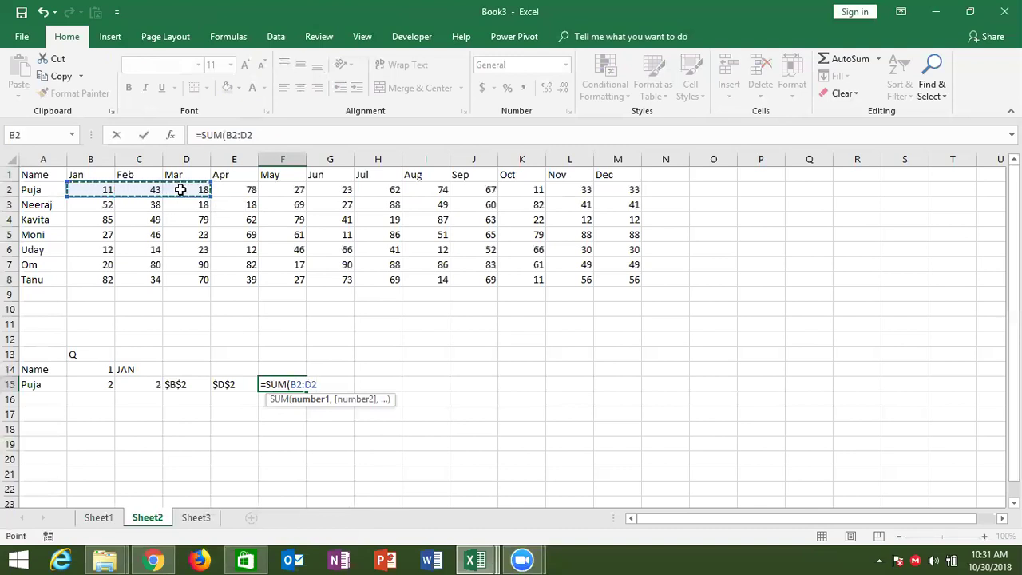
key(Escape)
- Build the range address text in F15 by joining D15 and E15 with a colon, using =D15&":"&E15
text(=)
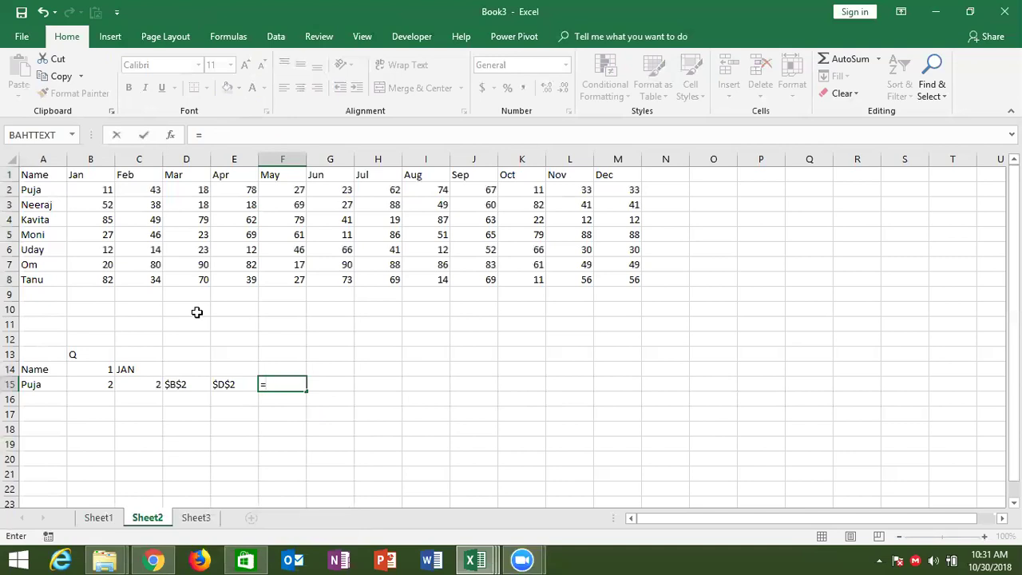
click(187, 381)
text(&":)
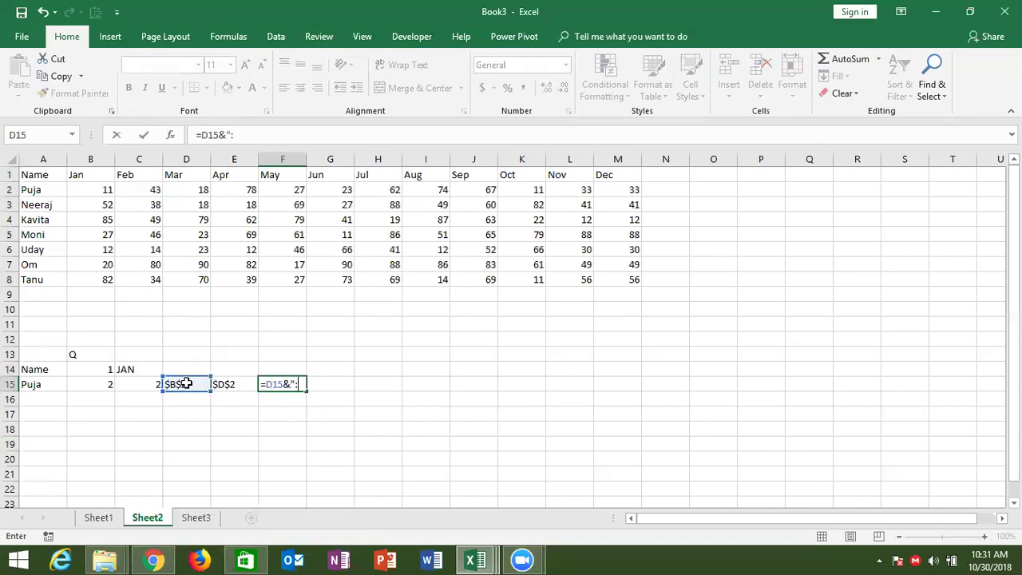
text("&)
click(226, 385)
key(Return)
key(Up)
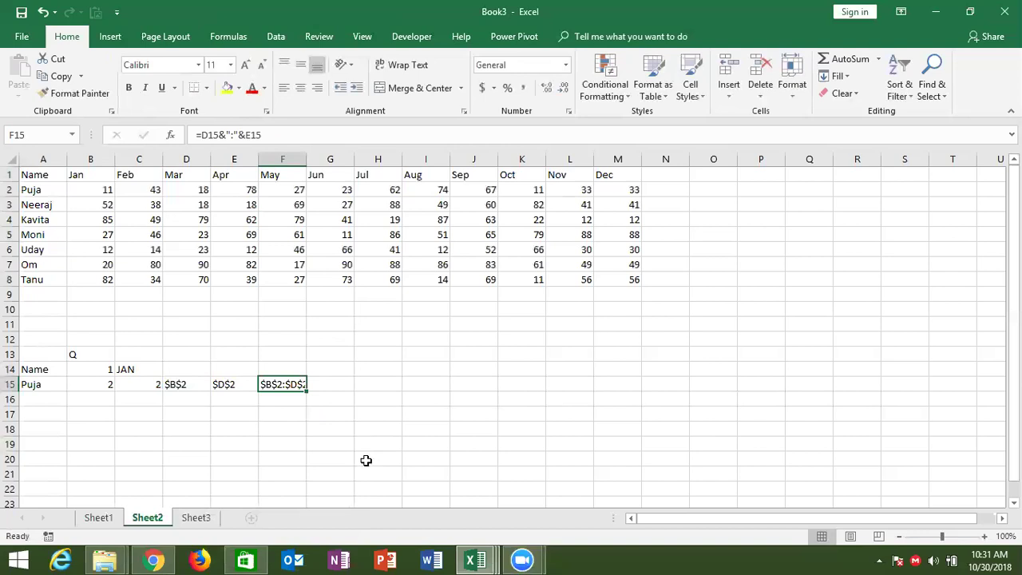
click(336, 383)
text(=sum)
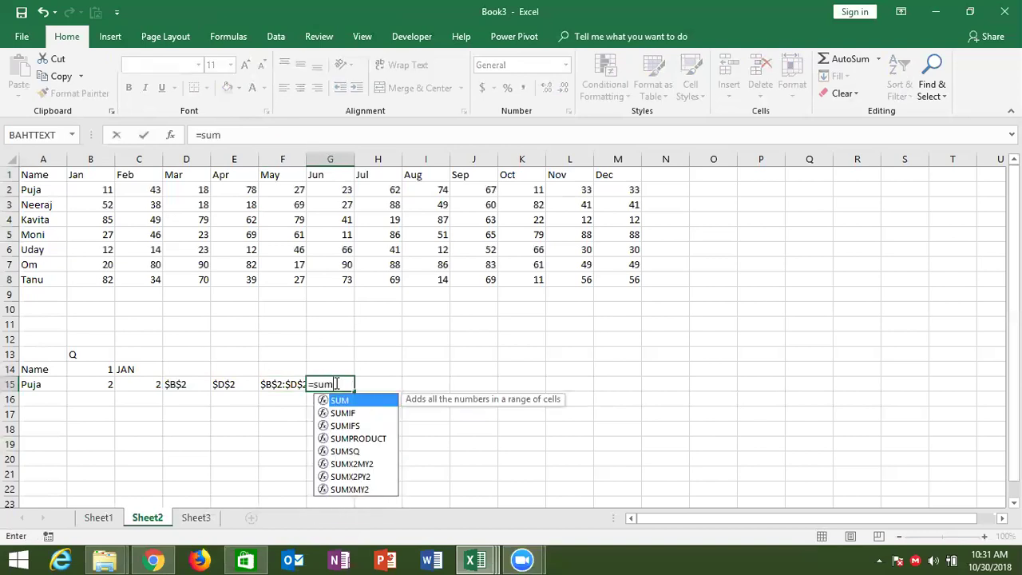
key(Tab)
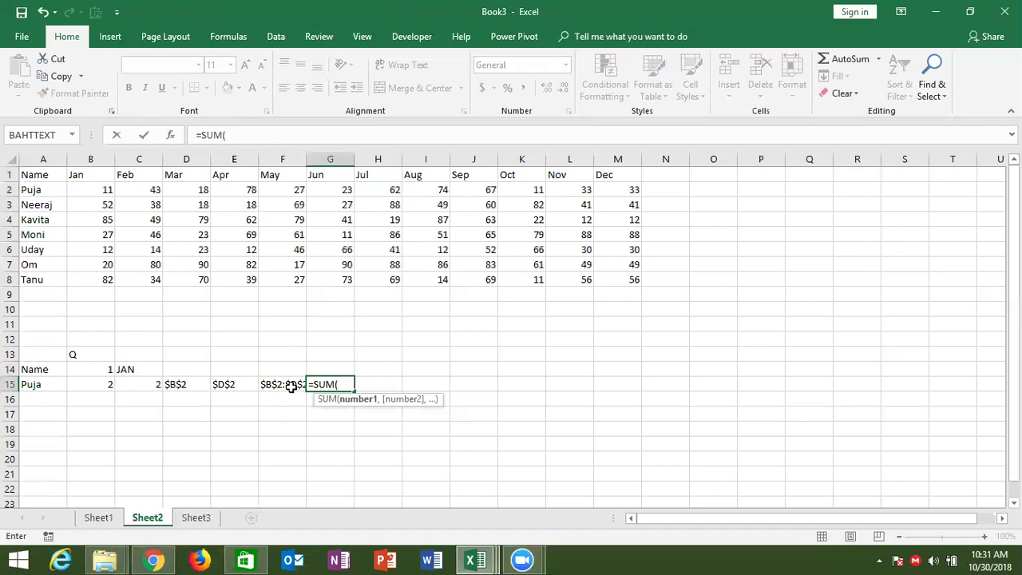
key(Escape)
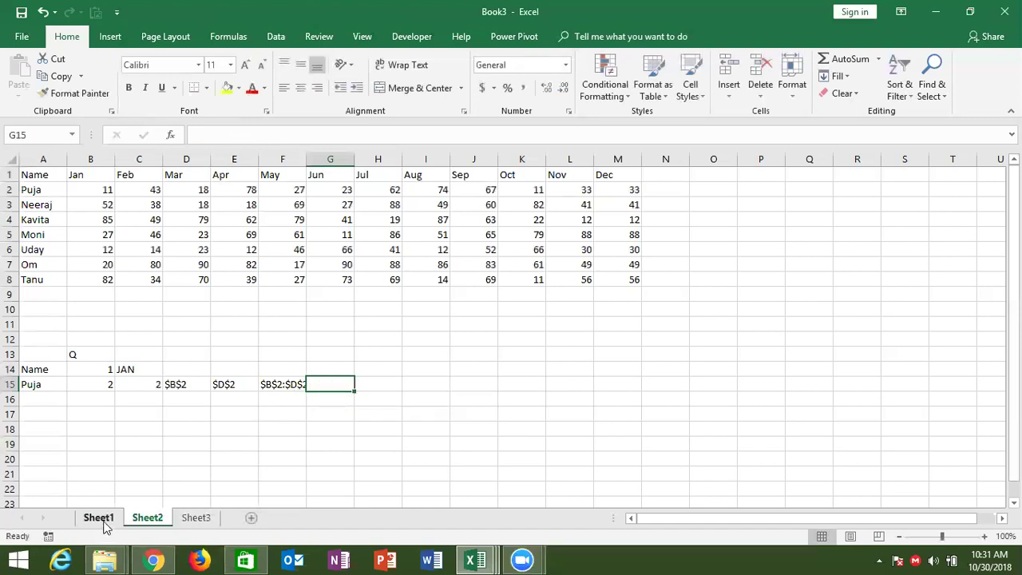
- Review the direct reference, text reference and INDIRECT examples in E7:F8 on Sheet1, and return to Sheet2
click(101, 519)
click(239, 267)
key(Down)
double_click(242, 264)
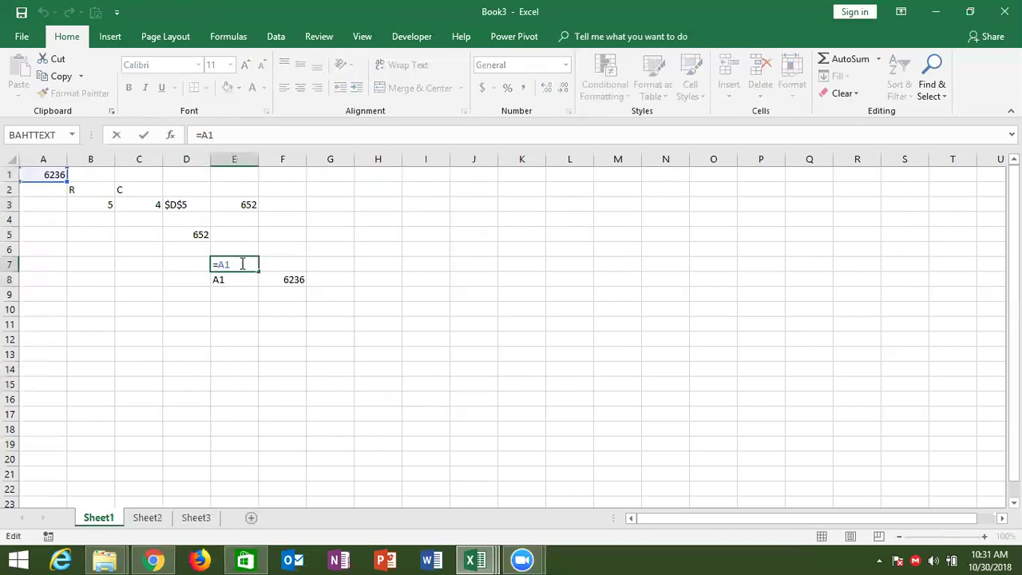
key(Escape)
double_click(238, 281)
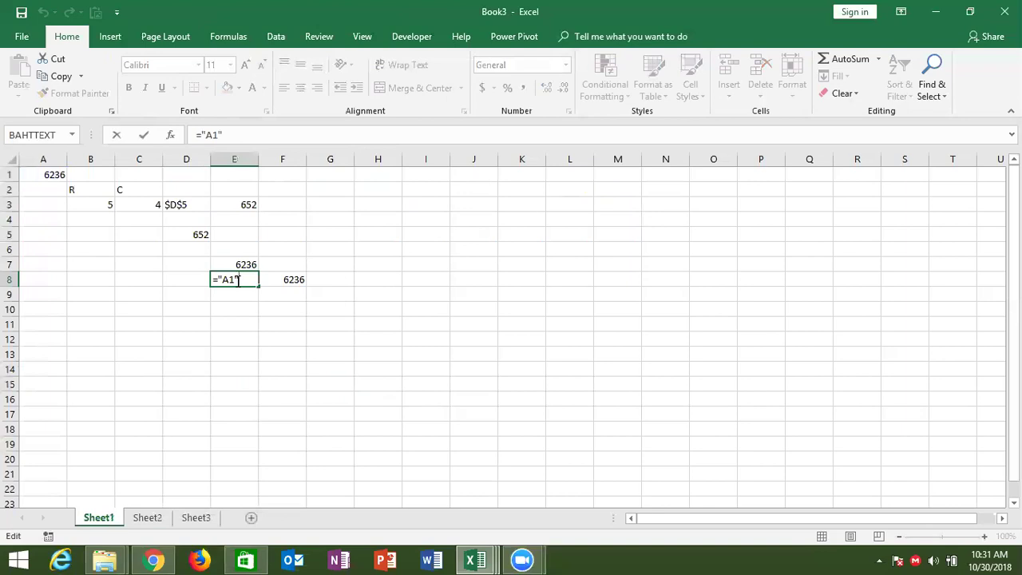
key(Tab)
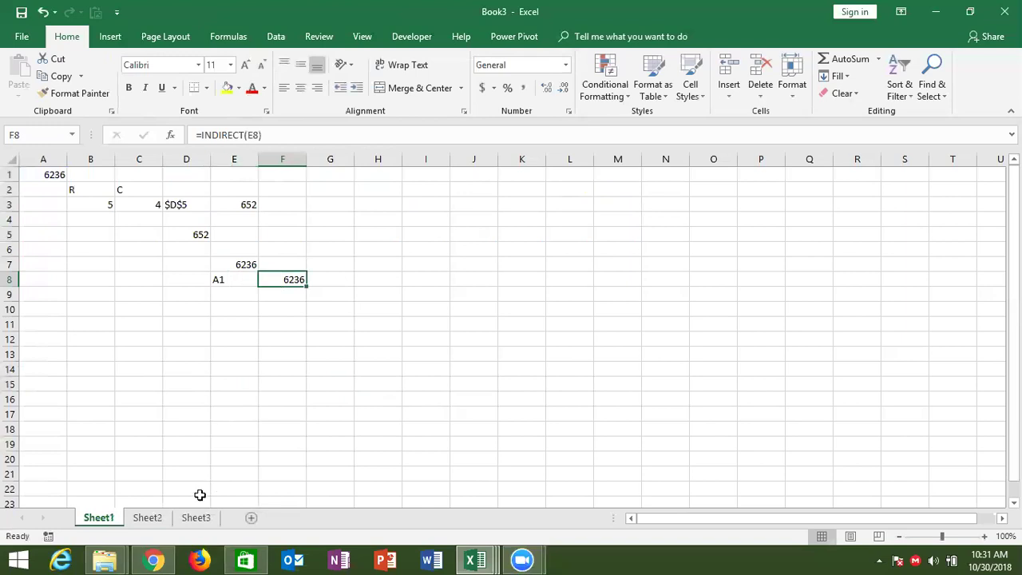
click(163, 519)
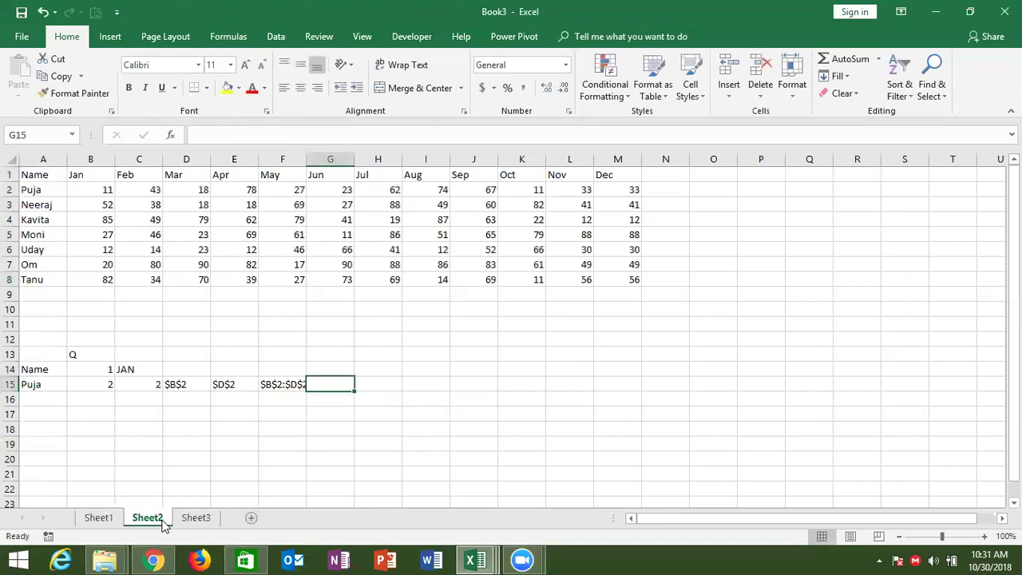
- Enter =SUM(INDIRECT(F15)) in G15 to total the range named in F15, accepting the closing-parenthesis correction
click(271, 387)
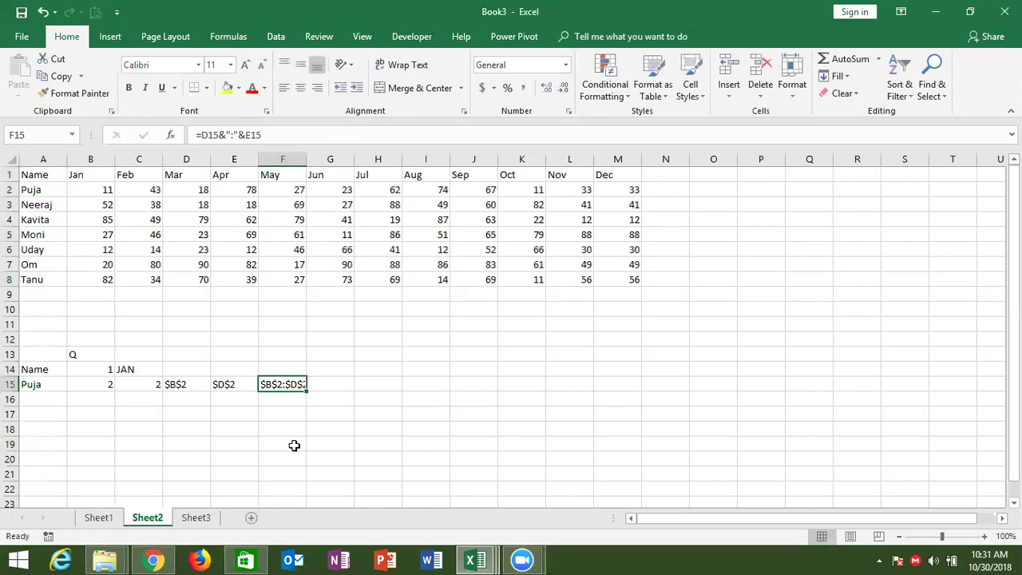
click(335, 382)
text(=sum)
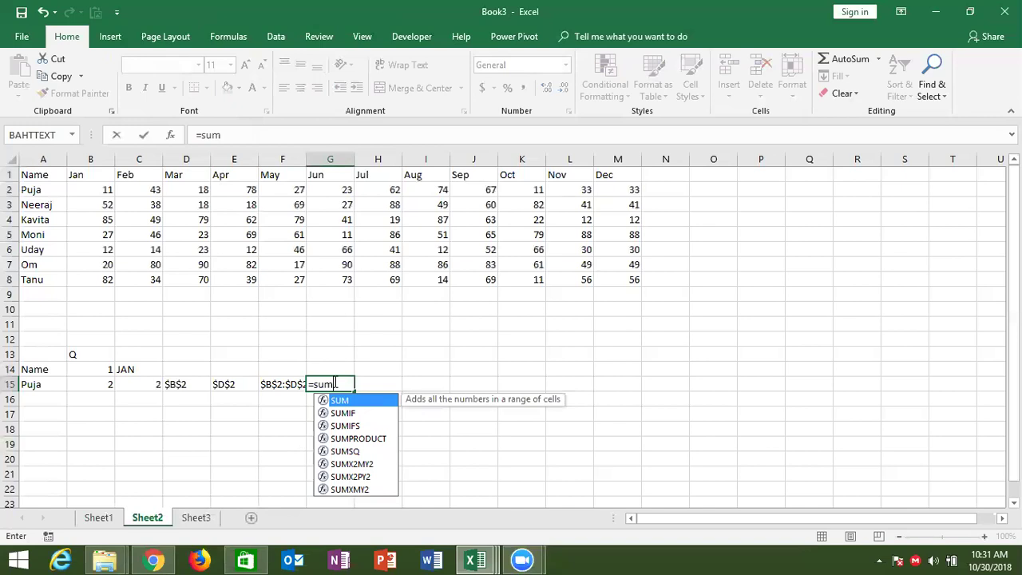
key(Tab)
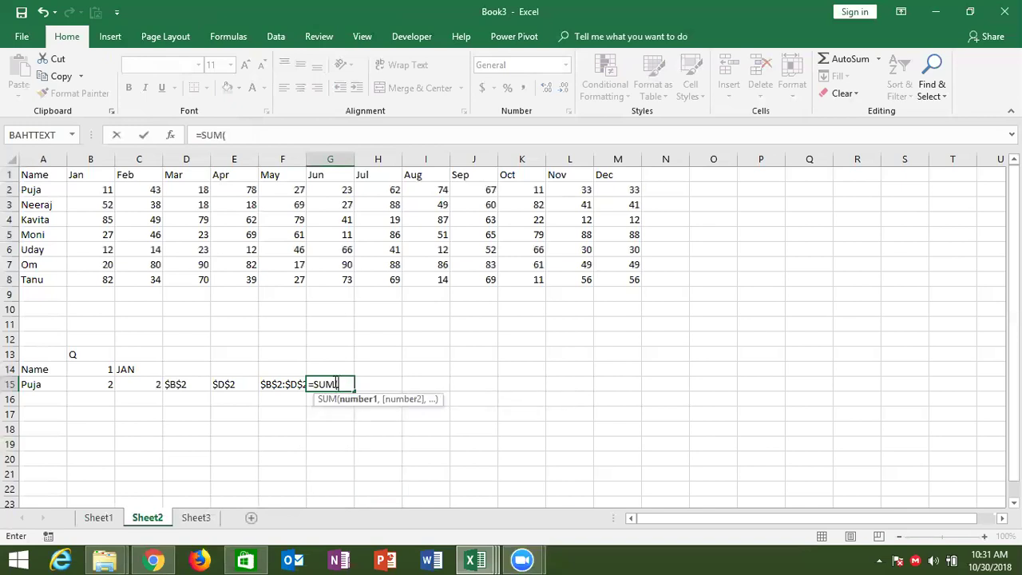
text(in)
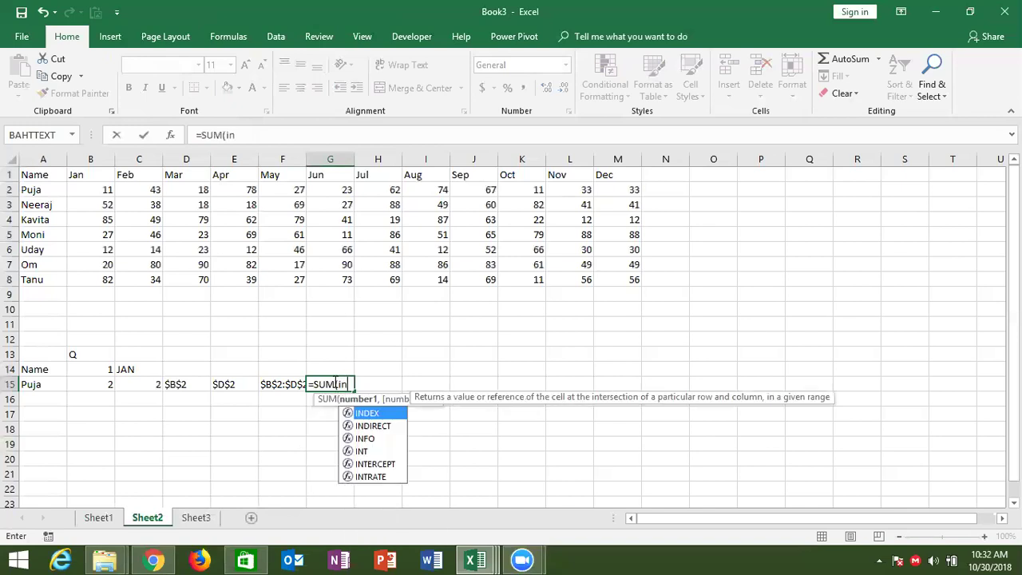
key(Down)
key(Tab)
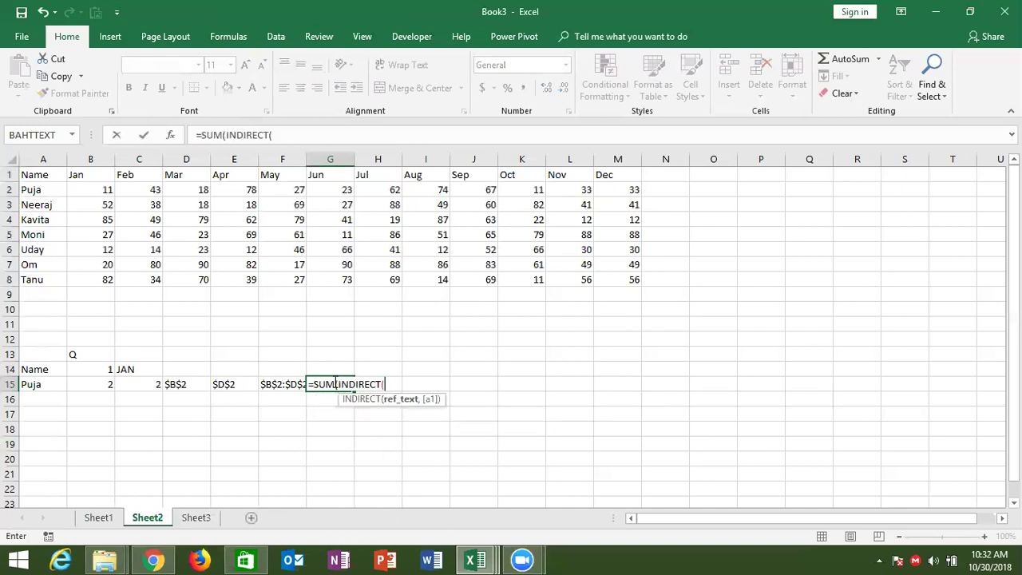
click(285, 384)
text())
key(Return)
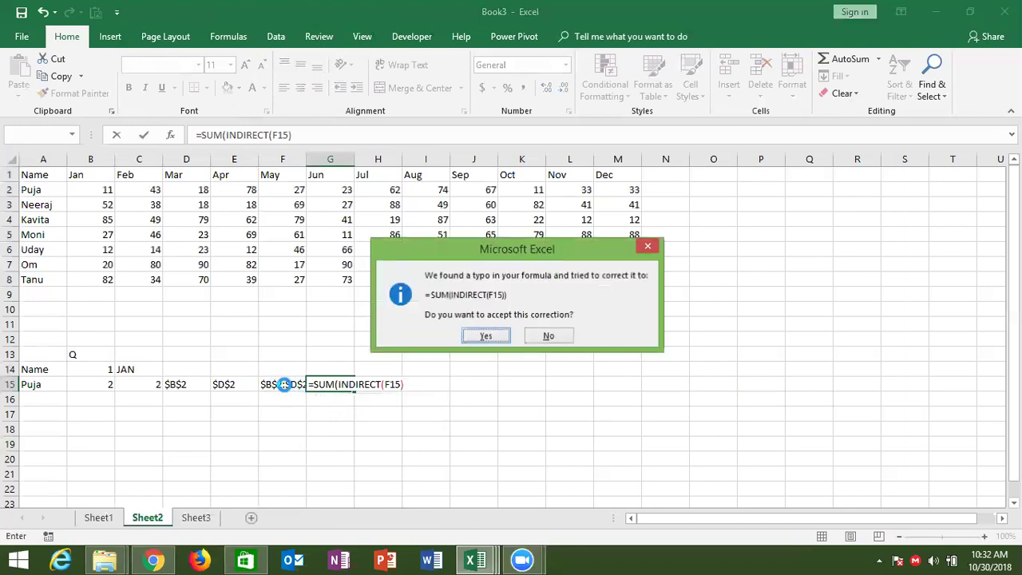
key(Return)
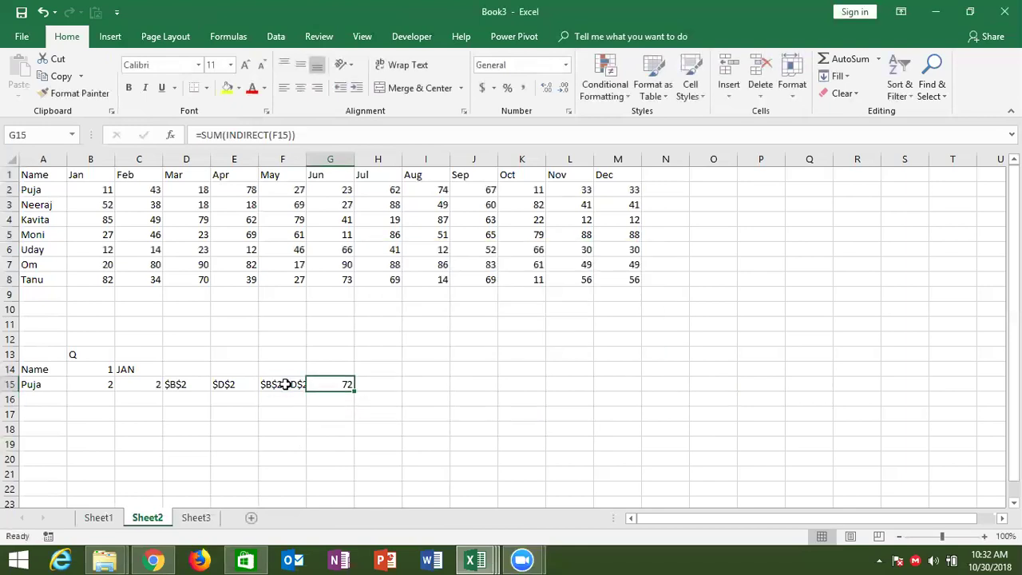
- Evaluate the SUM and INDIRECT formula in G15 step by step through to its final result
click(226, 36)
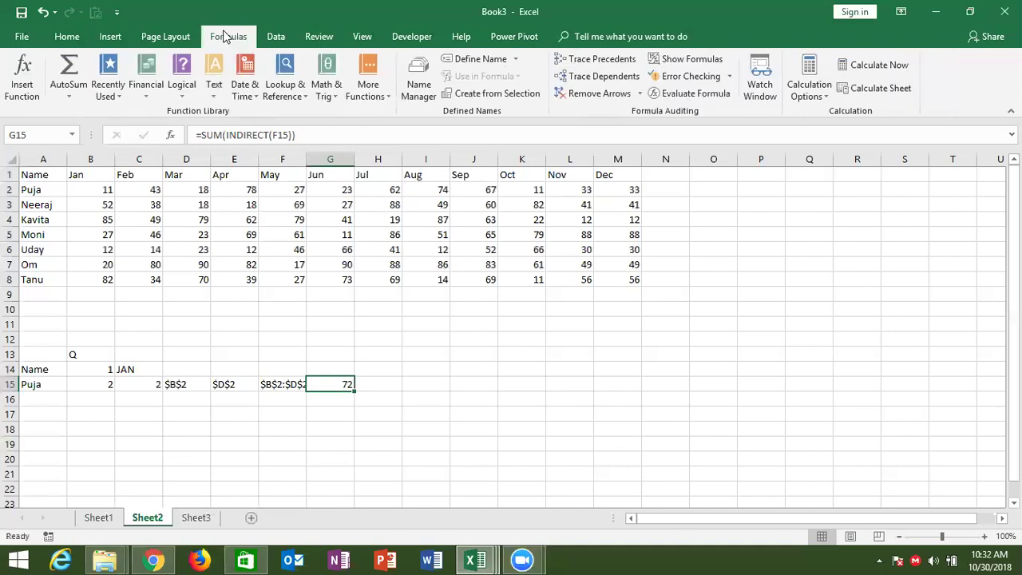
click(684, 99)
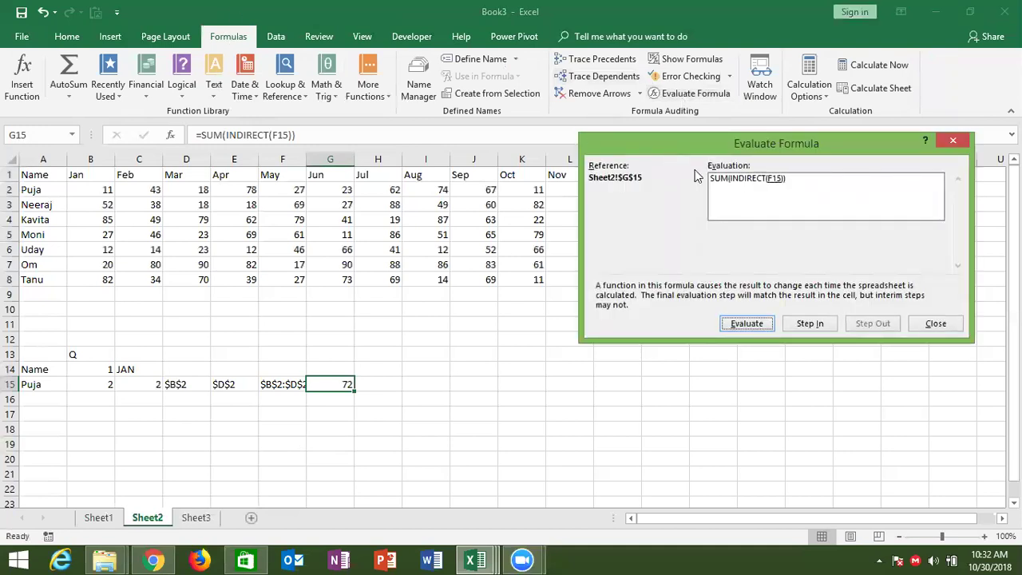
click(748, 324)
click(750, 323)
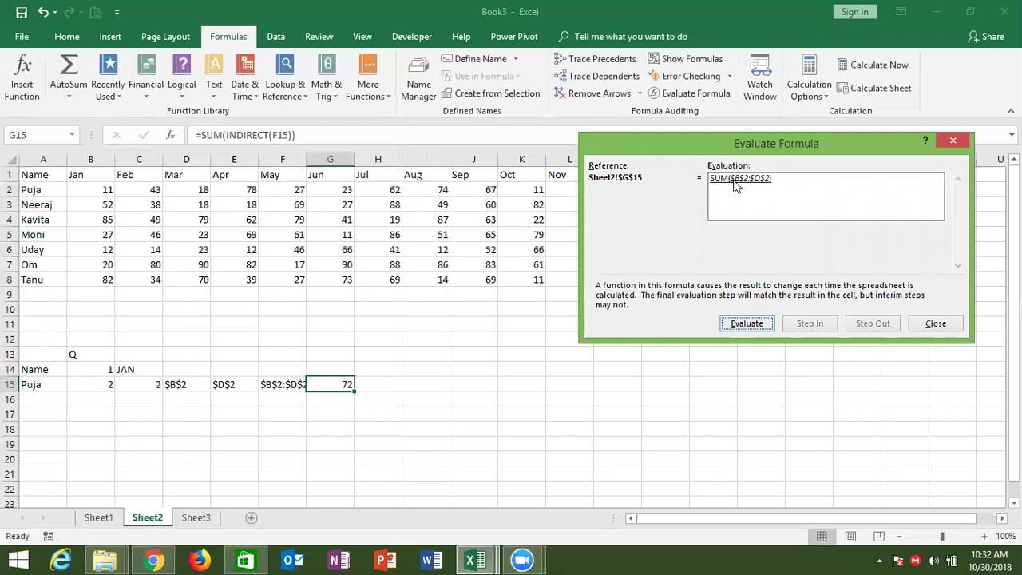
click(743, 324)
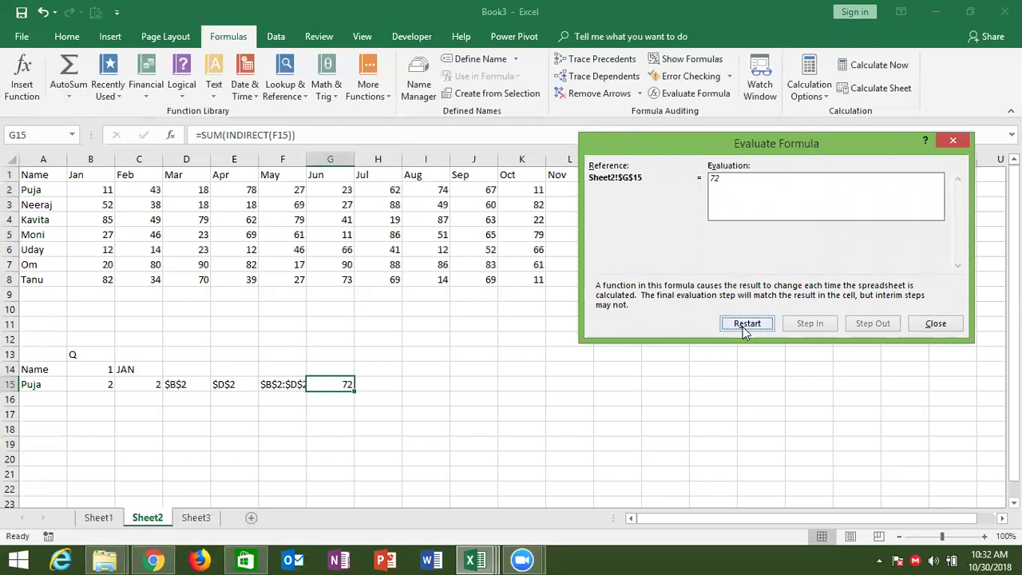
- Close the formula evaluation and copy the expression MATCH(A15,A1:A8,0) from the formula in B15
click(953, 325)
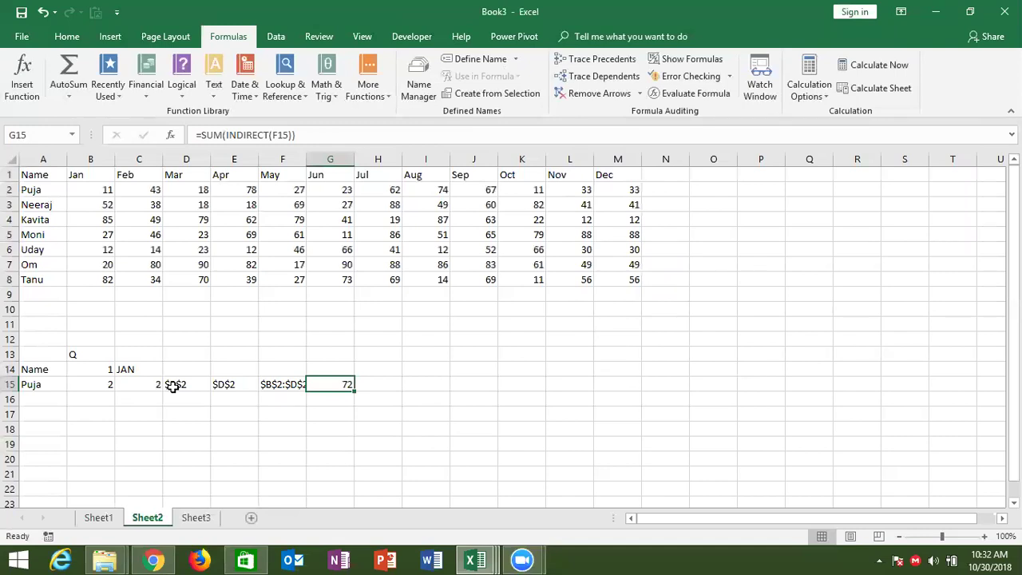
click(98, 388)
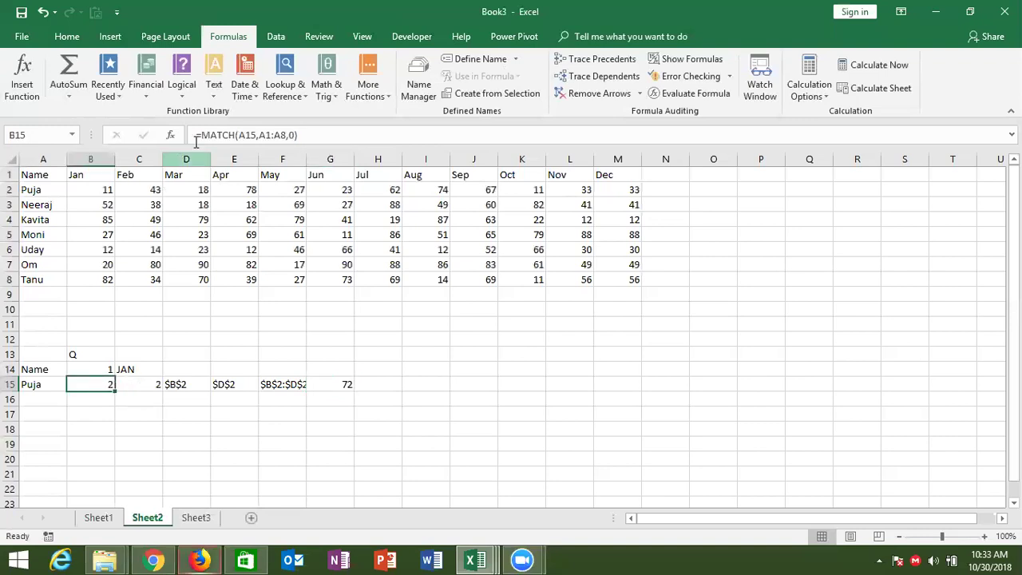
drag(200, 136, 317, 137)
key(ctrl+c)
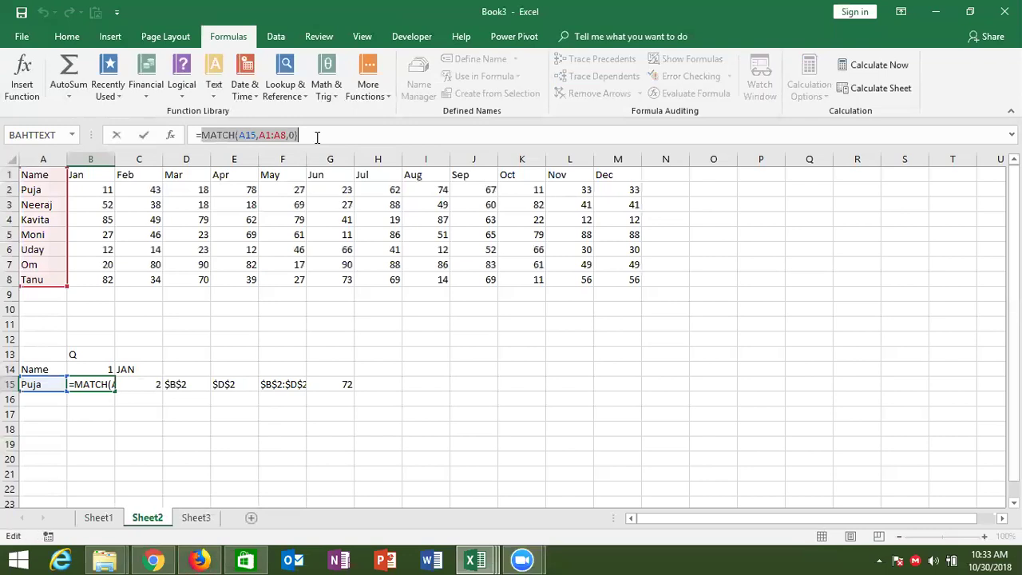
key(Escape)
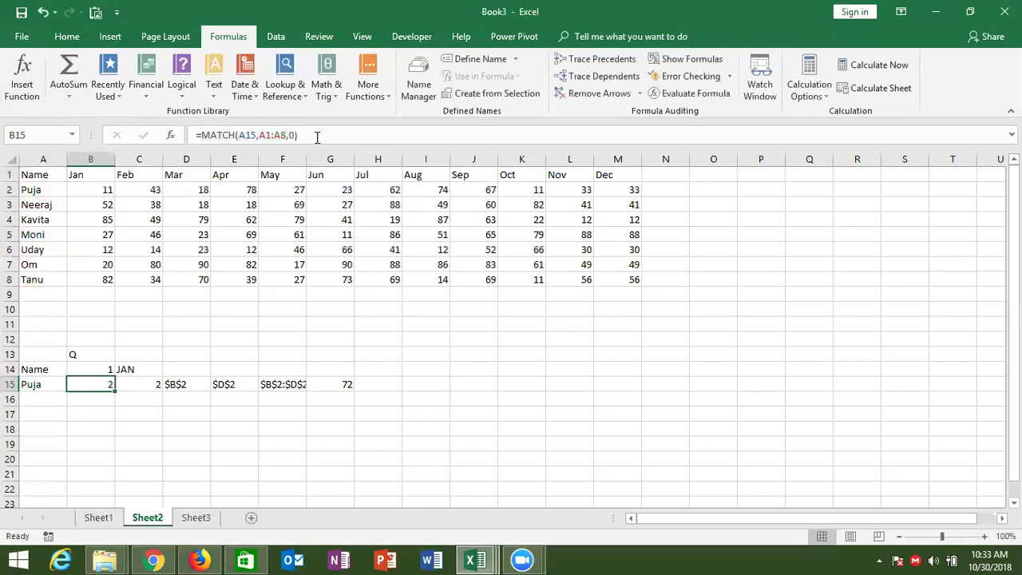
- Replace the B15 reference in D15's ADDRESS formula with the copied MATCH expression, giving =ADDRESS(MATCH(A15,A1:A8,0),C15)
click(177, 384)
double_click(178, 385)
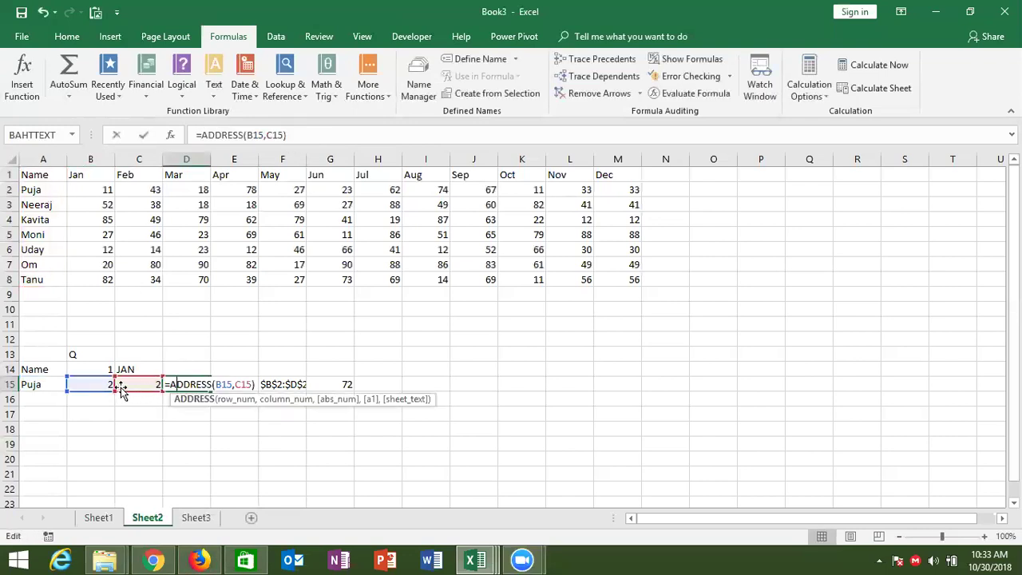
double_click(224, 384)
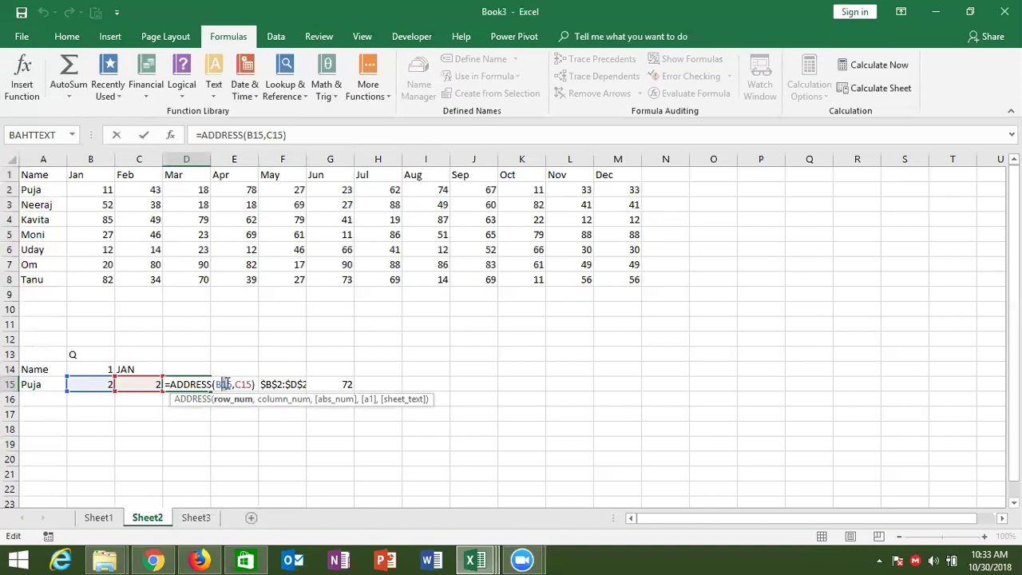
click(229, 385)
key(shift+Left)
key(shift+Left)
key(shift+Left)
key(ctrl+v)
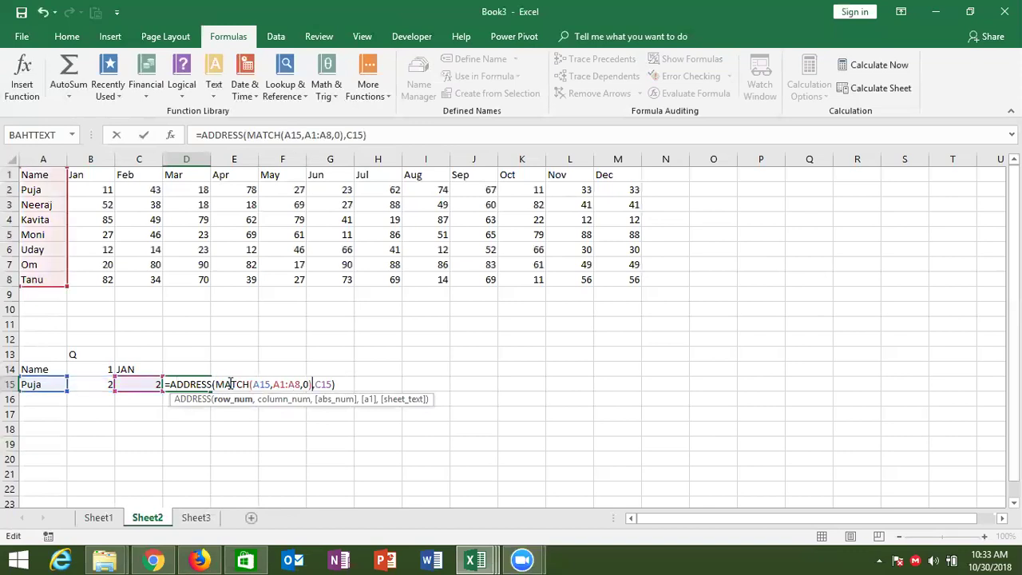
key(ctrl+Return)
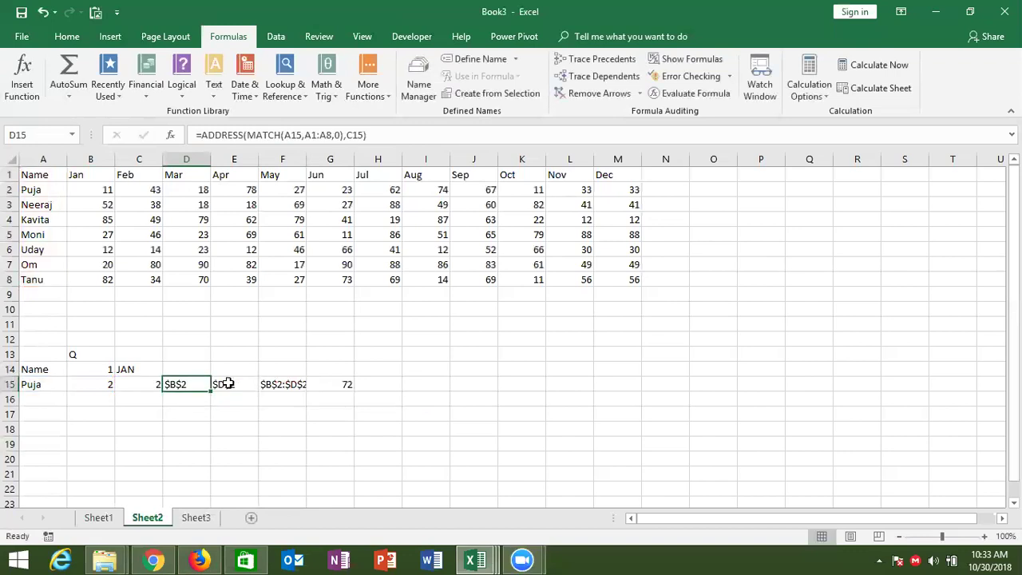
- Copy the expression CHOOSE(B14,"JAN","APR","Jul","Oct") from the formula in C14
key(Right)
key(Right)
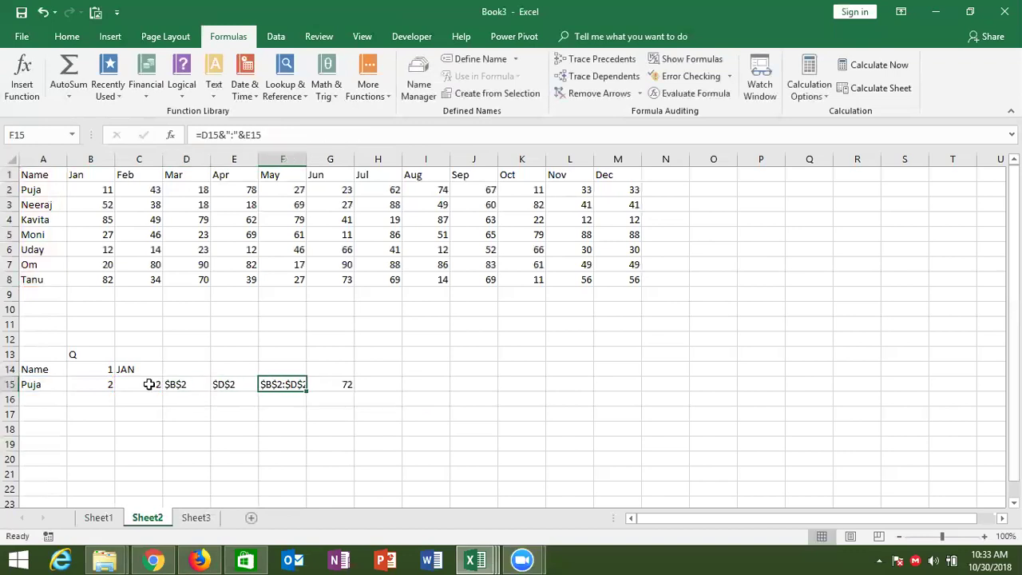
click(194, 384)
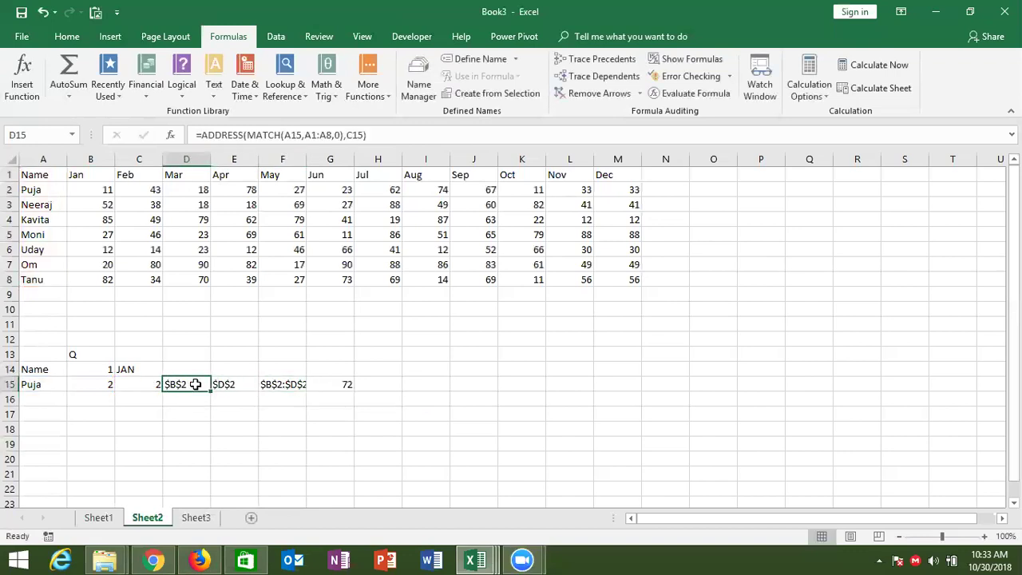
click(151, 380)
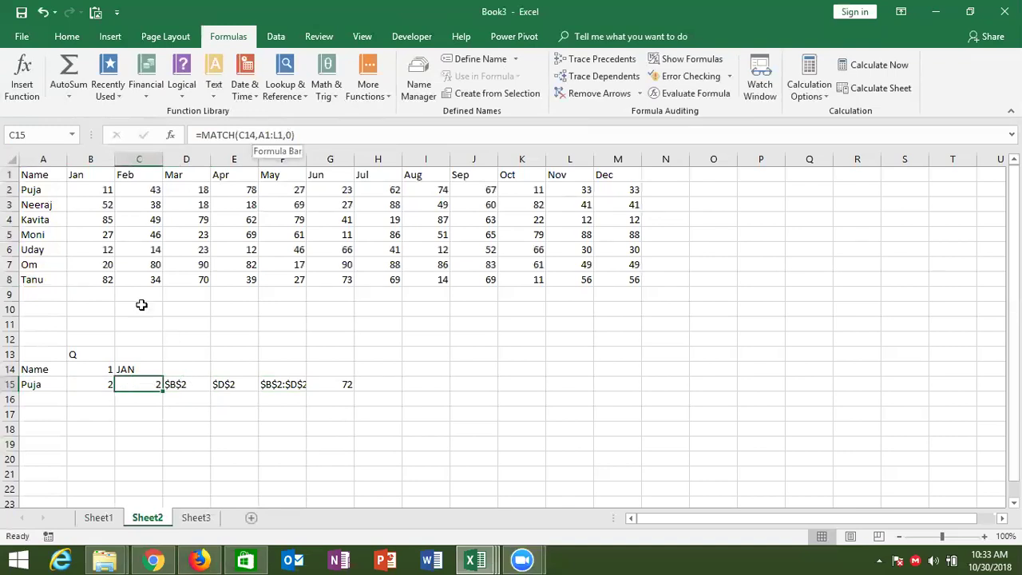
click(127, 366)
drag(201, 135, 272, 135)
drag(356, 160, 361, 157)
key(ctrl+c)
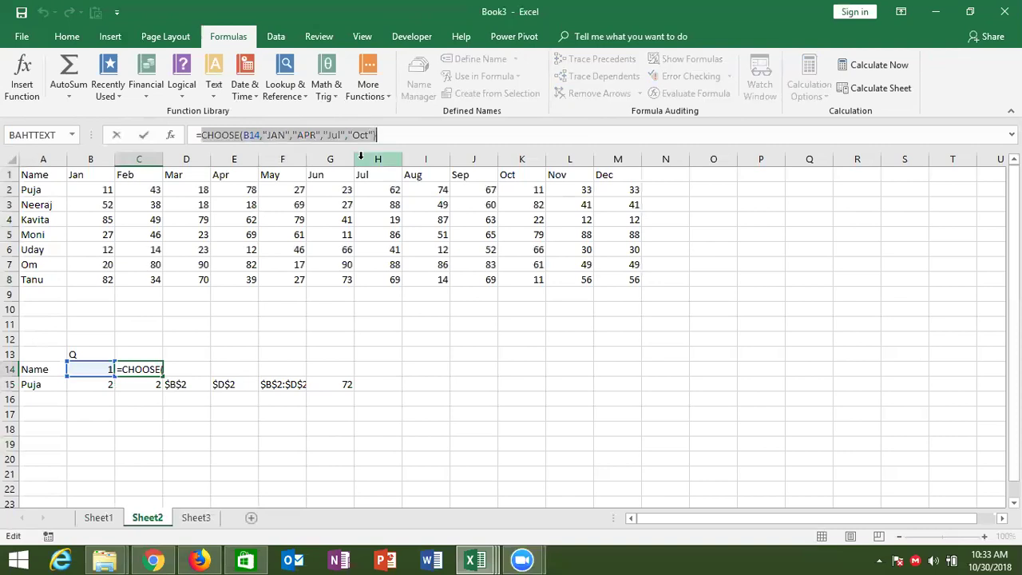
key(Escape)
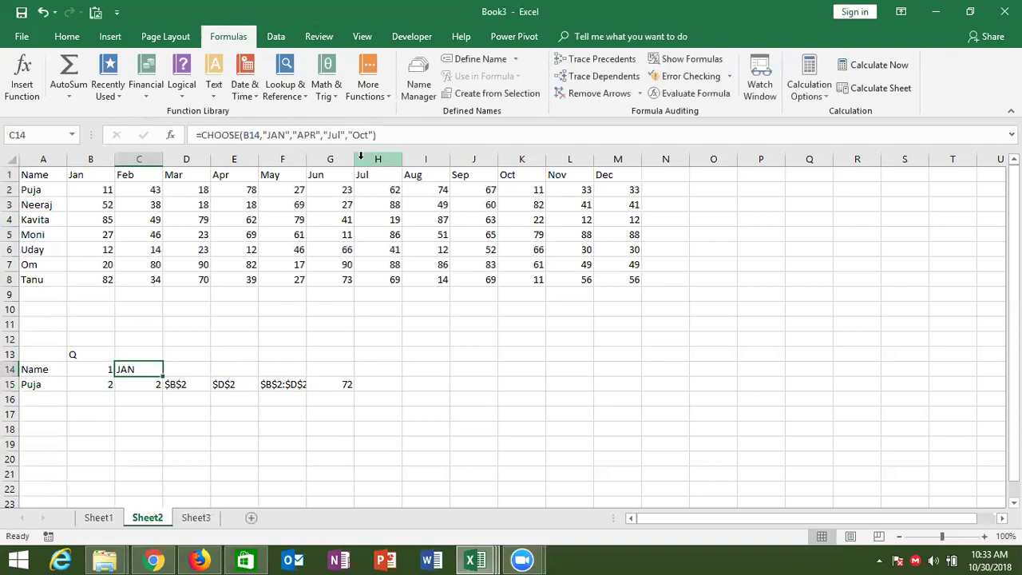
- Replace the C14 reference in C15's MATCH formula with the copied CHOOSE expression
key(Down)
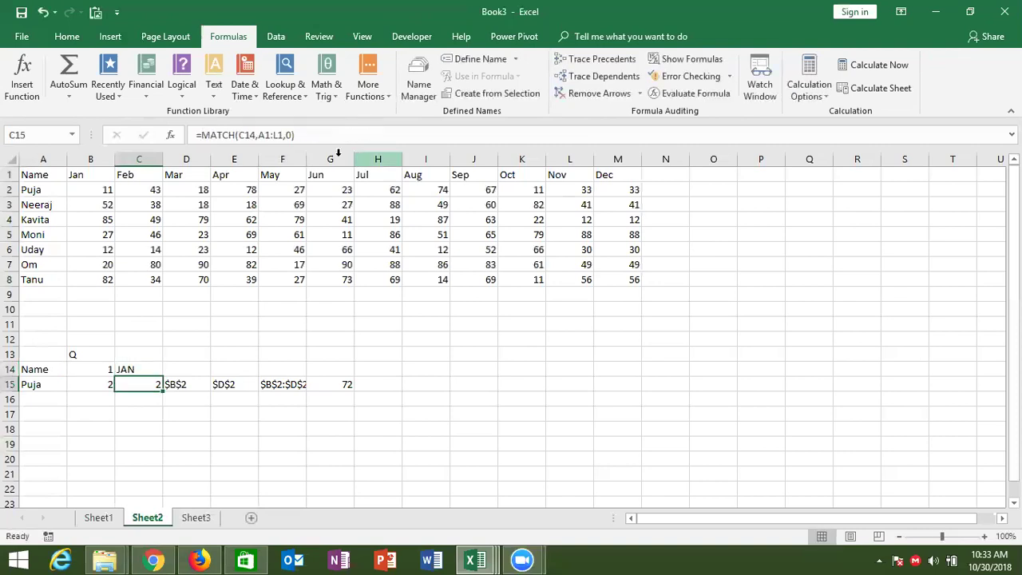
double_click(246, 136)
key(ctrl+v)
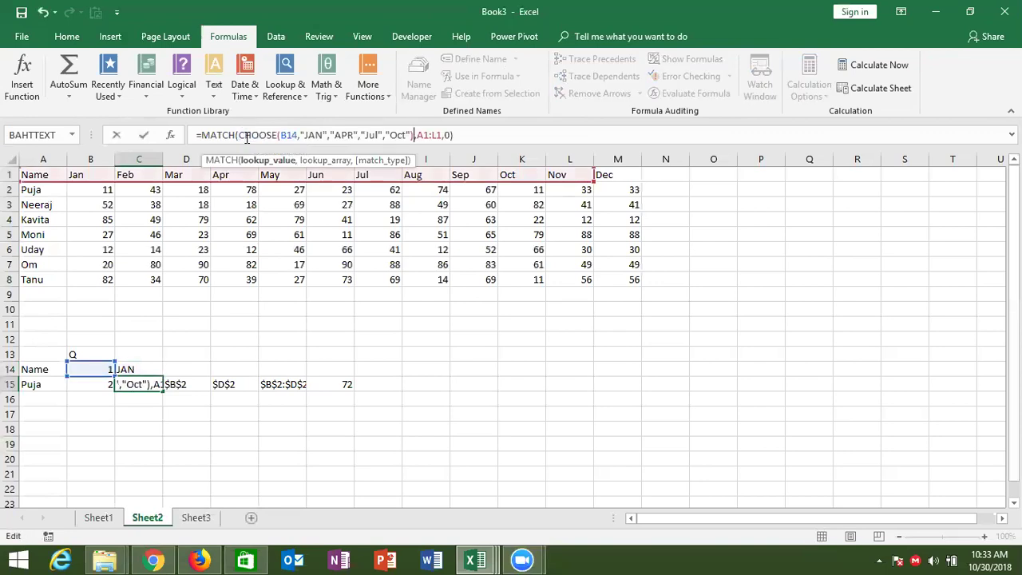
key(ctrl+Return)
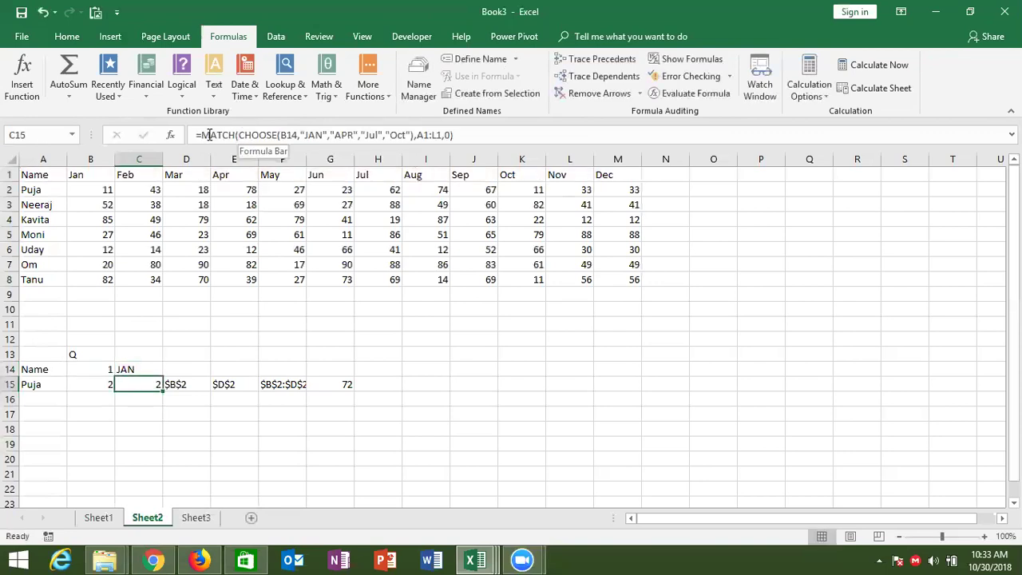
- Copy C15's full MATCH(CHOOSE(...),A1:L1,0) expression and substitute it for the C15 reference in D15's ADDRESS formula
drag(202, 135, 589, 149)
key(ctrl+c)
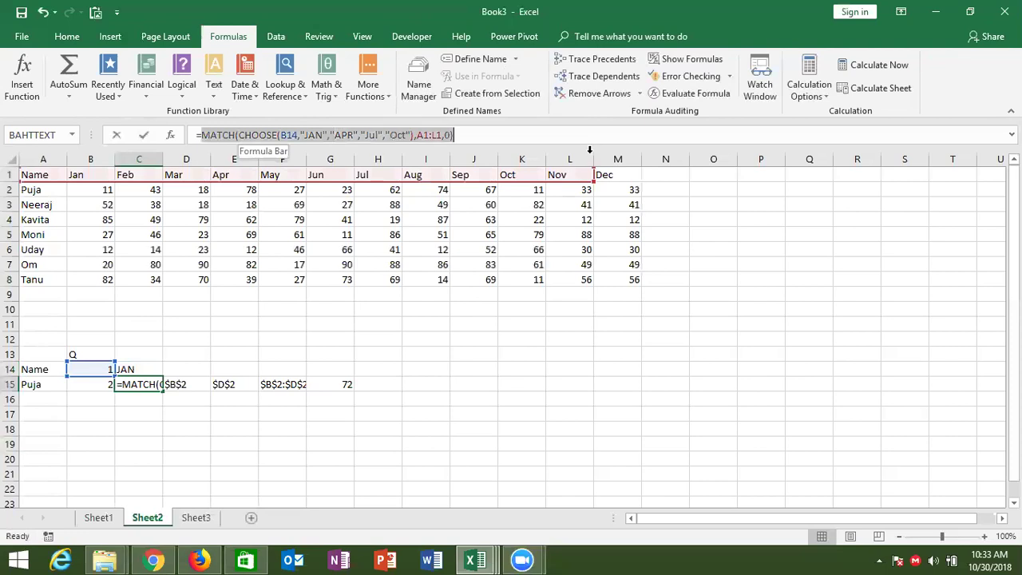
key(Escape)
key(Right)
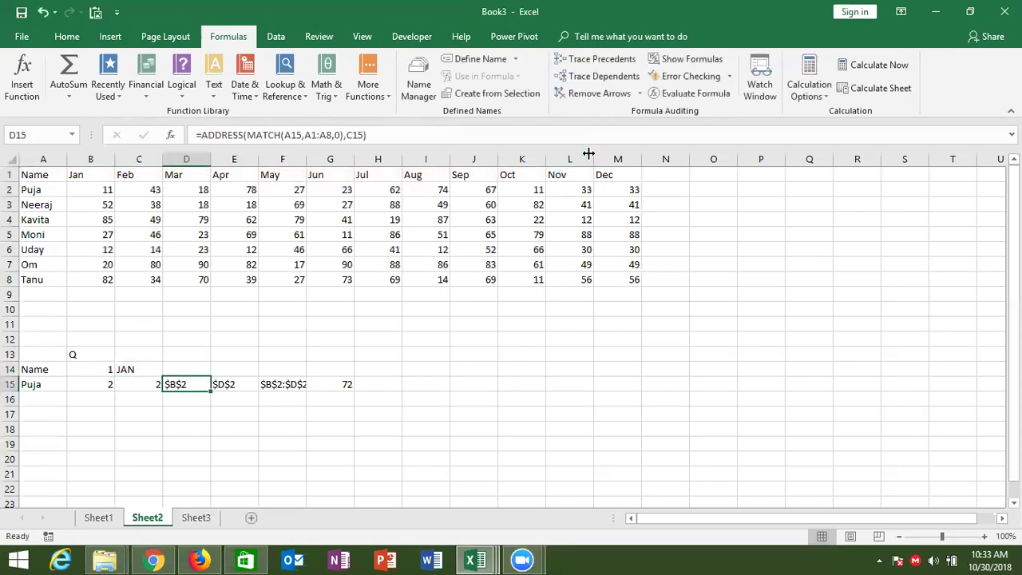
click(349, 135)
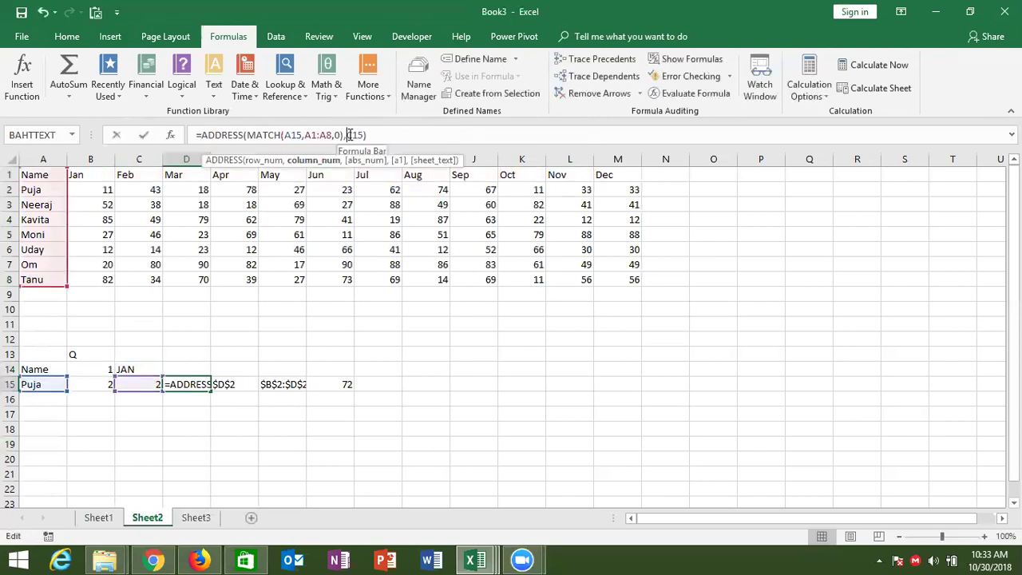
double_click(349, 135)
key(ctrl+v)
key(Return)
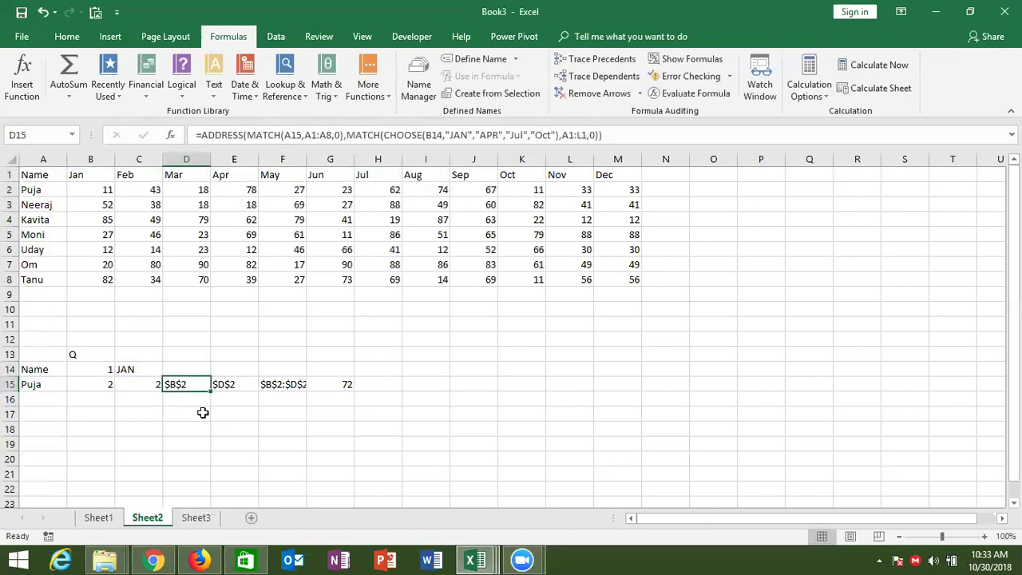
- Replace the C15 reference in E15's ADDRESS formula with MATCH(CHOOSE(B14,"JAN","APR","Jul","Oct"),A1:L1,0), keeping the +2
click(237, 386)
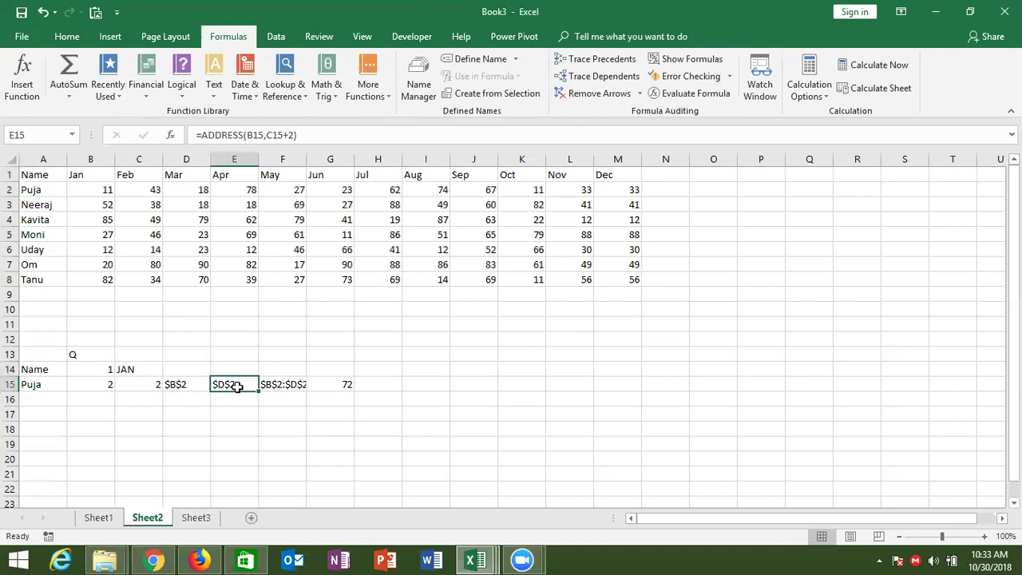
double_click(274, 135)
text(MATCH(CHOOSE(B14,"JAN","APR","JUL","OCT"),A1:L1,0))
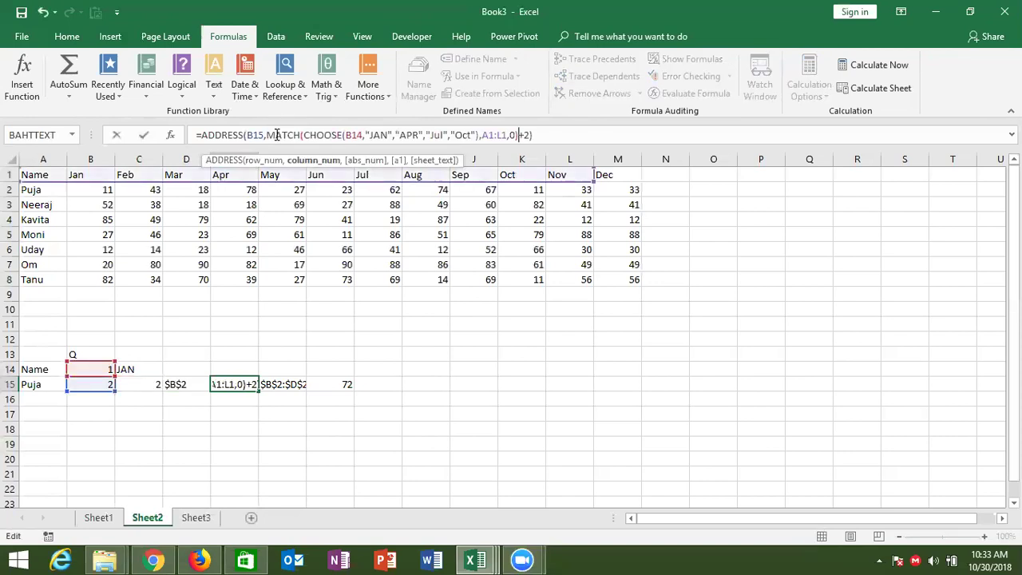
key(Return)
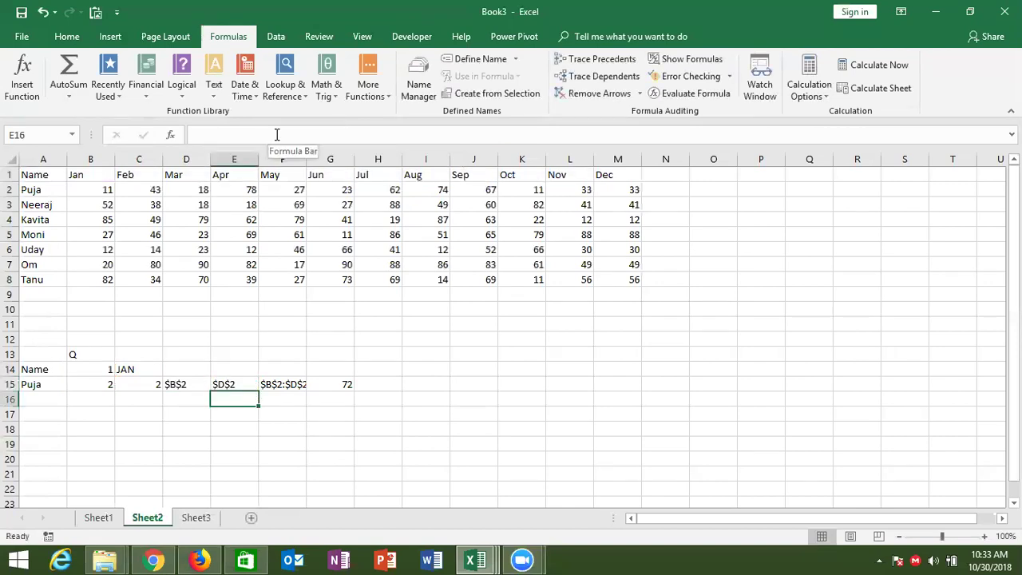
- Copy the row-lookup expression MATCH(A15,A1:A8,0) from B15 again
key(Up)
key(Left)
key(Left)
key(Left)
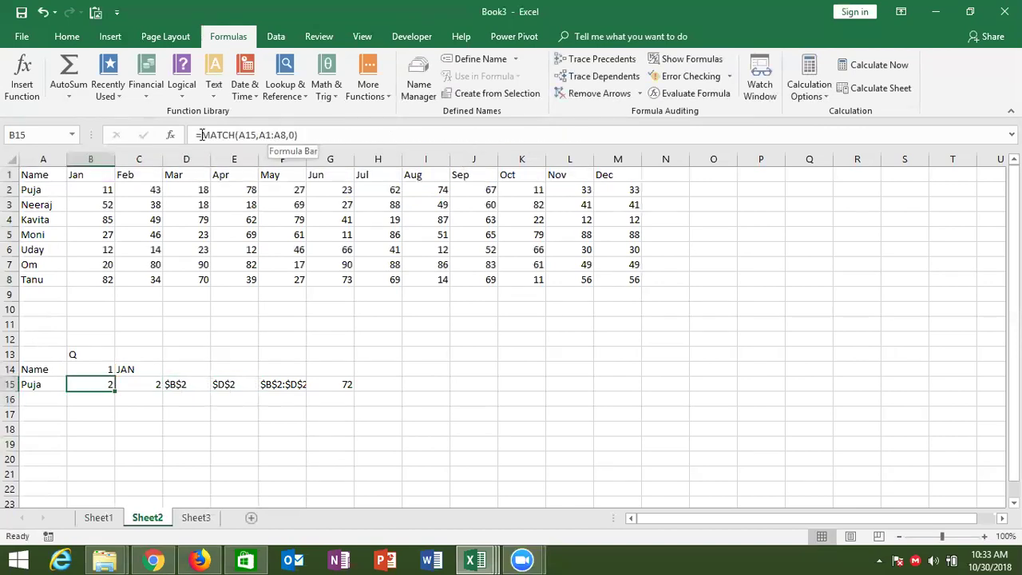
drag(202, 135, 345, 135)
key(ctrl+c)
key(Escape)
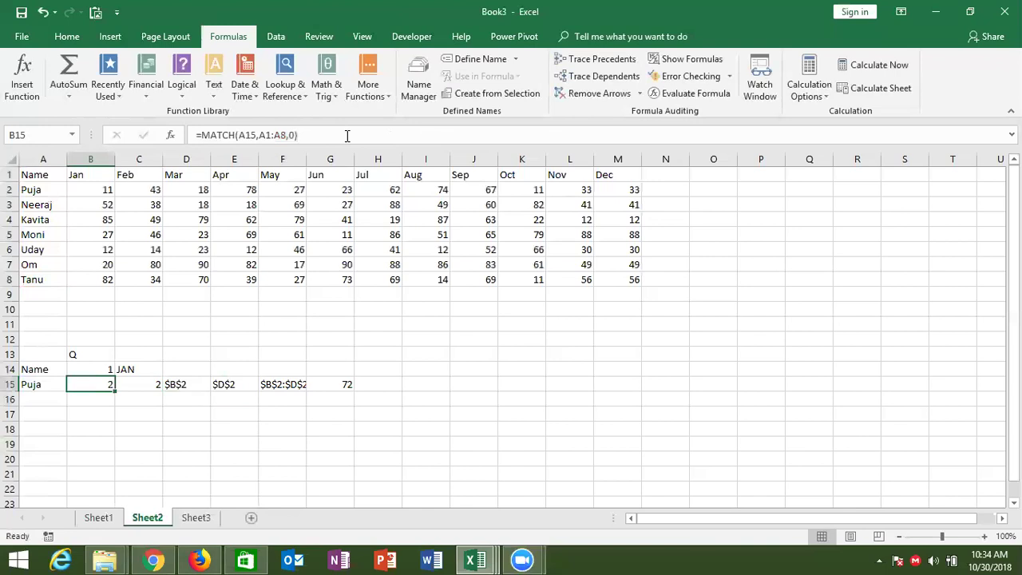
- Replace the B15 reference in E15's ADDRESS formula with the copied MATCH(A15,A1:A8,0) expression
key(Right)
key(Right)
key(Right)
key(Right)
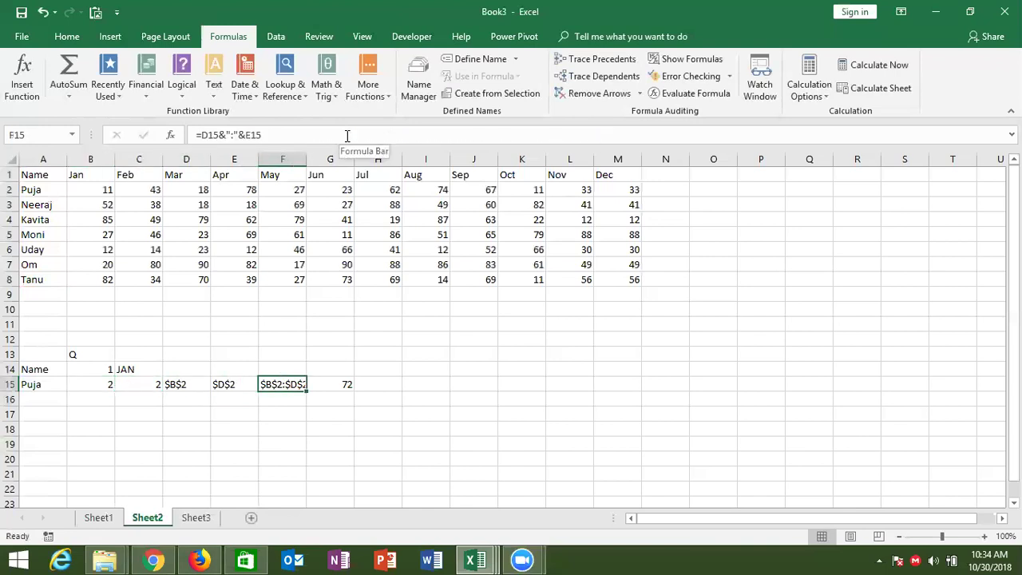
key(Left)
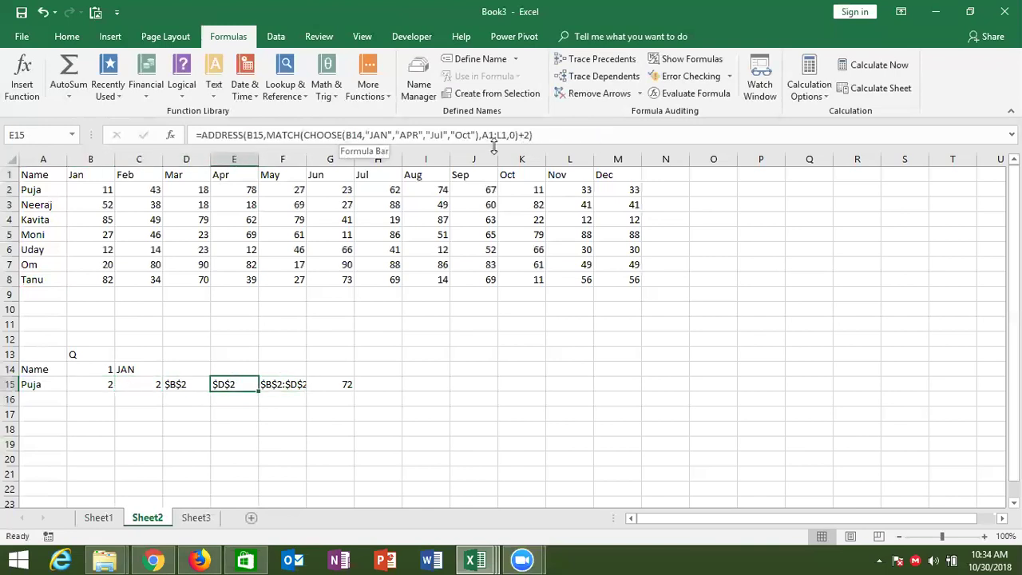
click(258, 135)
double_click(258, 135)
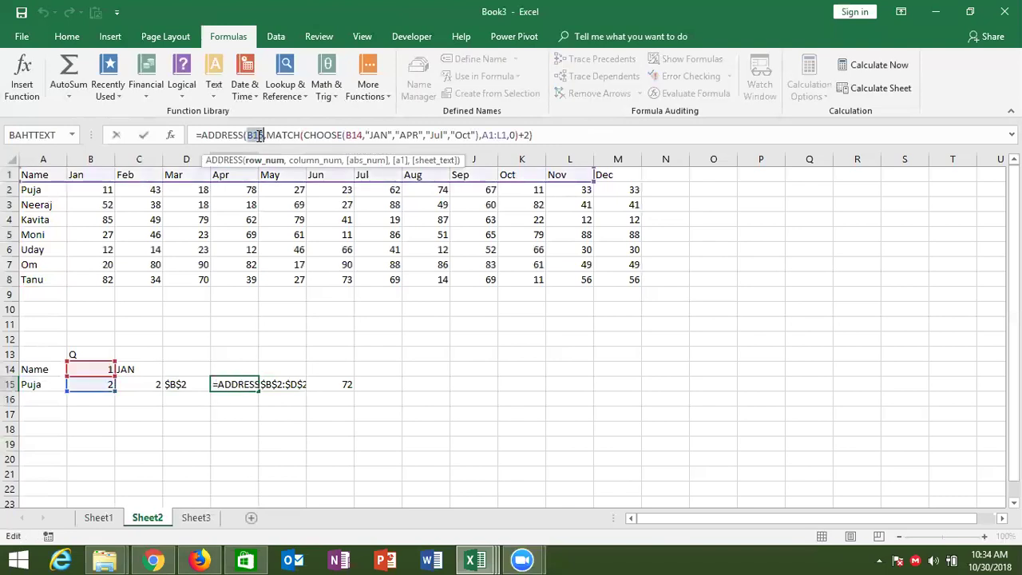
key(ctrl+v)
key(Return)
- Copy the complete nested ADDRESS expression, without its equals sign, from the formula in D15
key(Down)
key(Up)
key(Up)
key(Right)
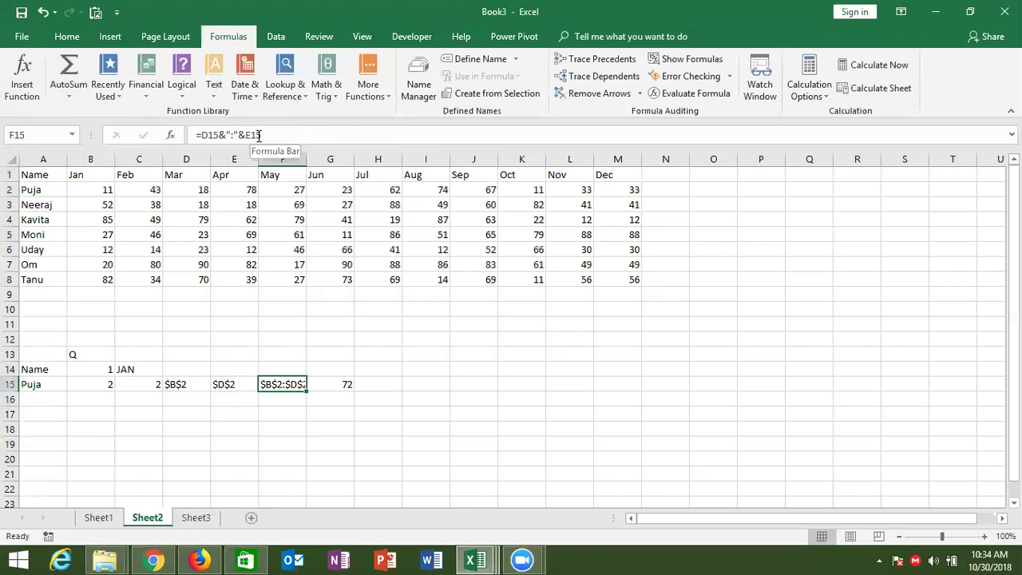
key(Left)
key(Left)
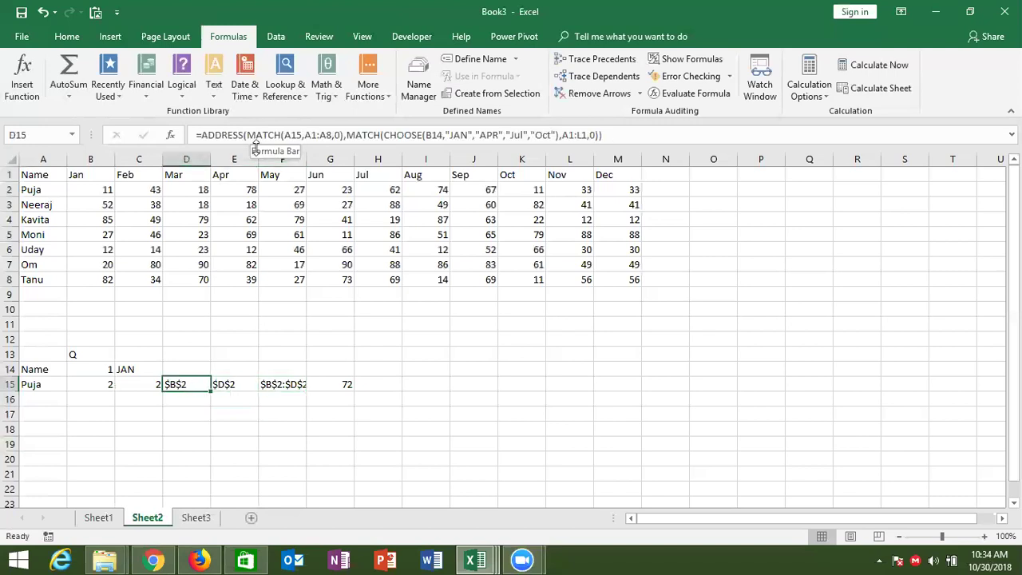
drag(201, 135, 601, 138)
key(ctrl+c)
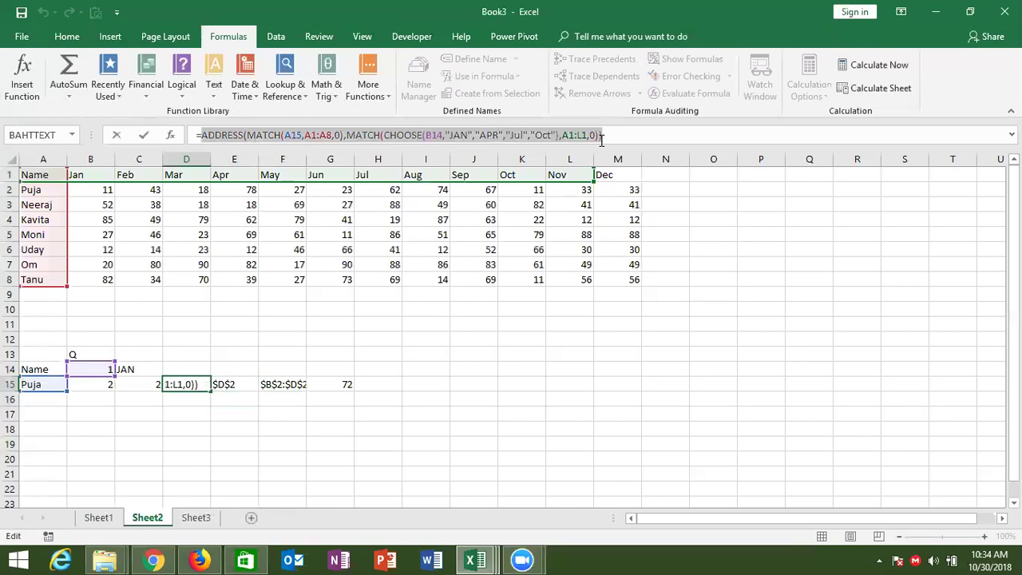
key(Escape)
- Replace the D15 reference in F15's range-address formula with the copied ADDRESS expression, keeping &":"&E15, and return to E15
key(Right)
key(Right)
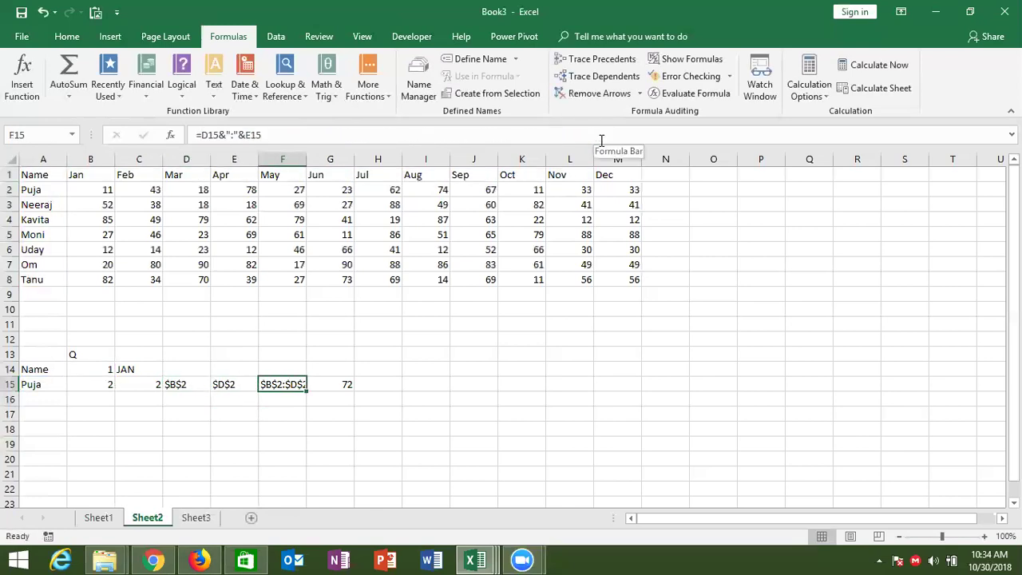
click(214, 135)
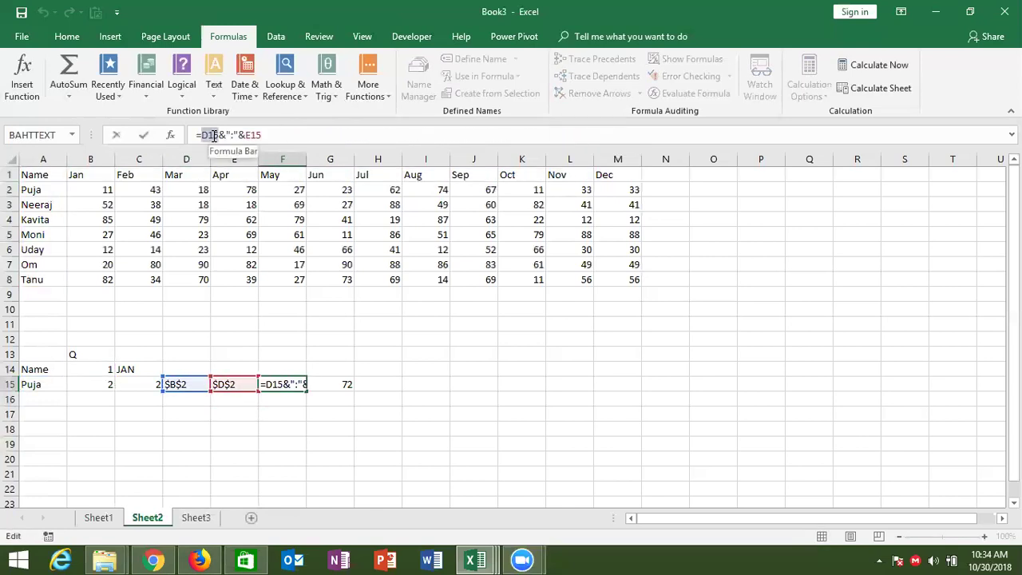
key(ctrl+v)
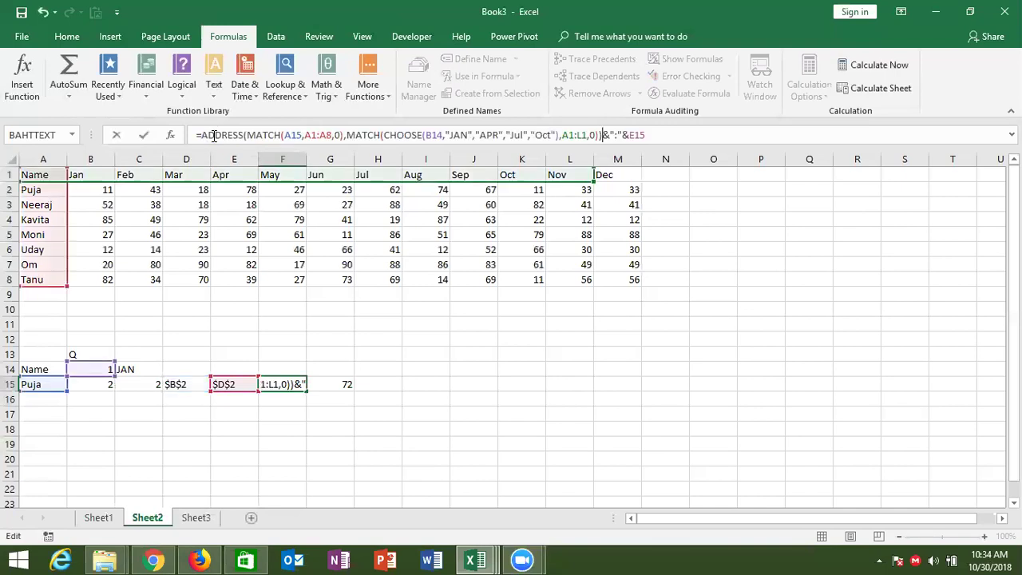
key(ctrl+Return)
key(Left)
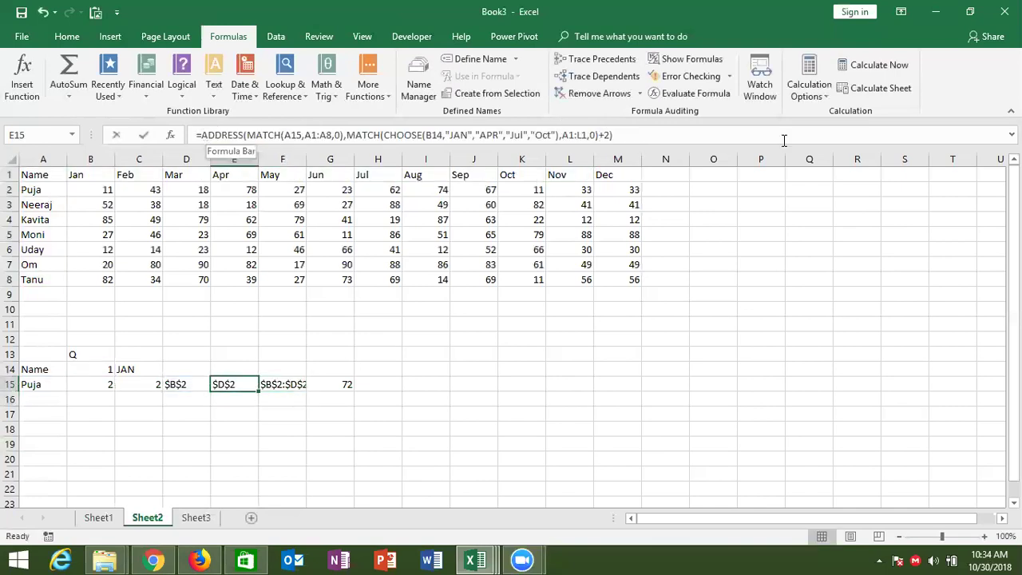
- Replace the E15 reference in F15's range-address formula with the full ADDRESS expression from E15, including its +2 column offset
click(783, 141)
key(Escape)
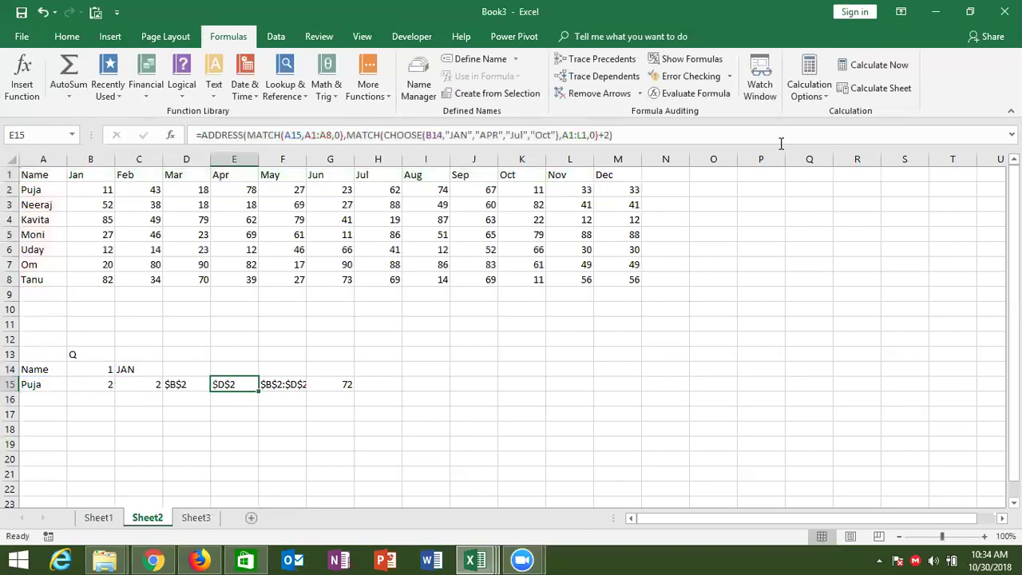
key(Right)
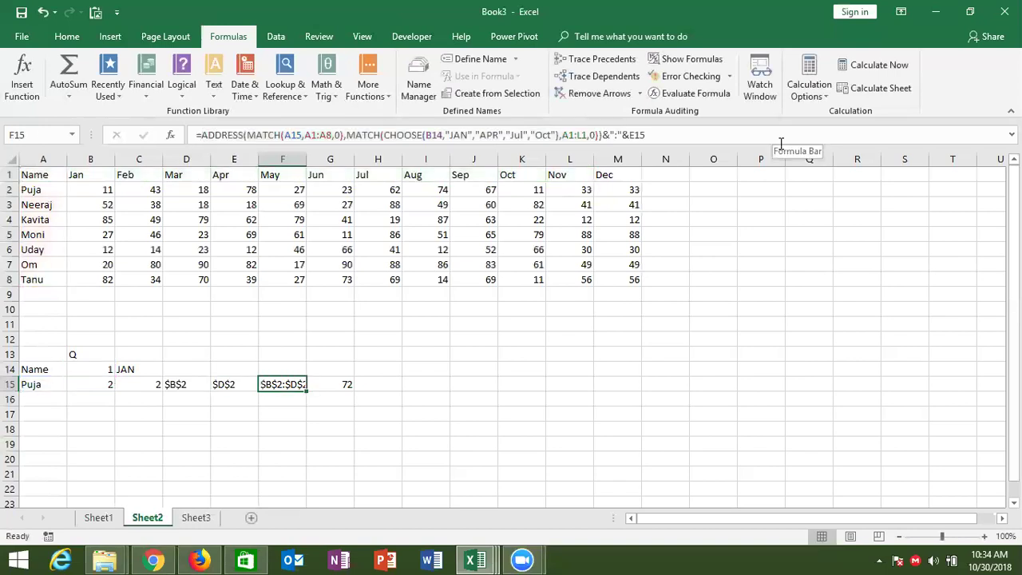
click(637, 134)
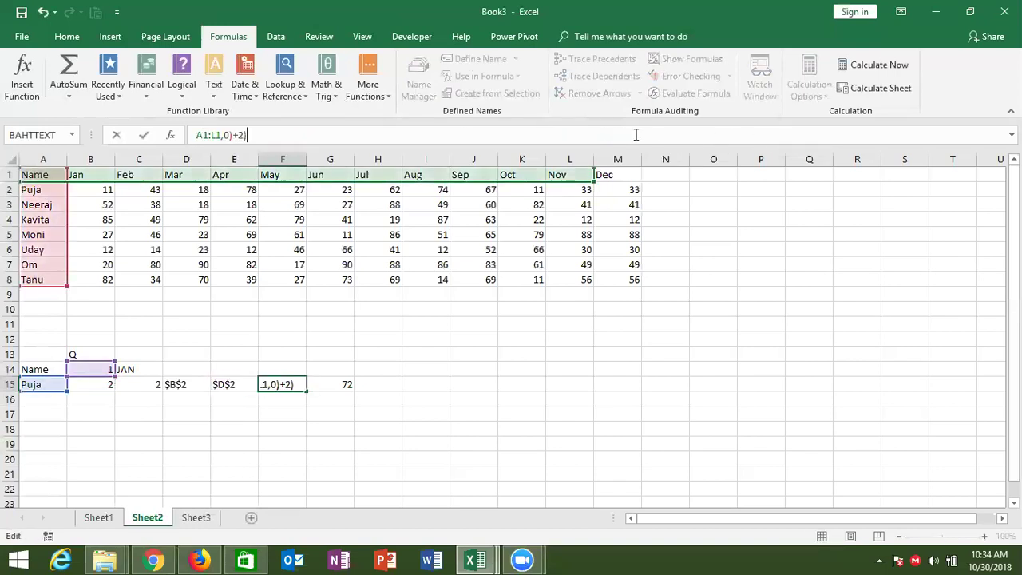
key(Return)
key(Up)
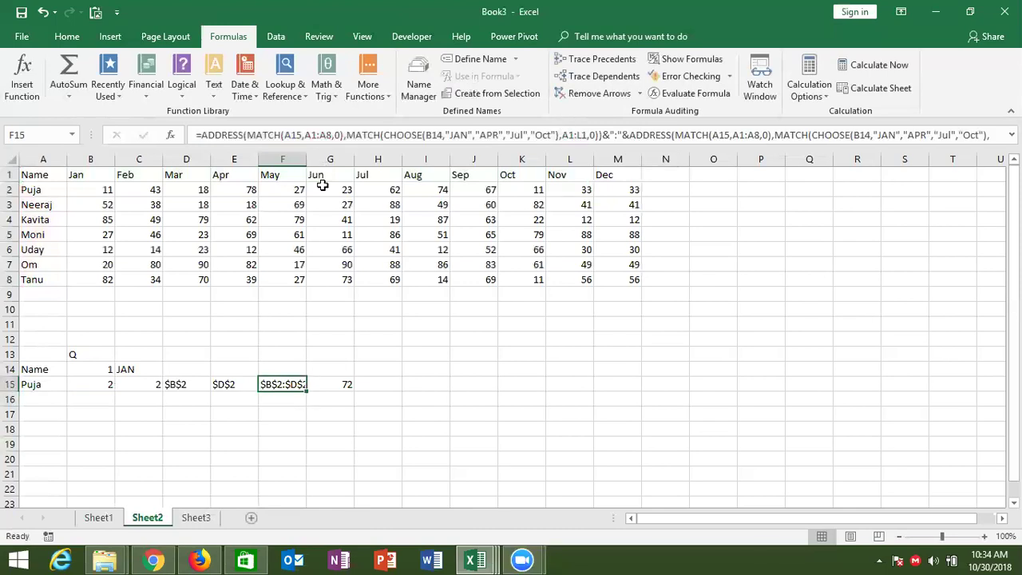
- Expand the formula bar and copy F15's complete range-address expression without its equals sign, leaving the cell unchanged
drag(334, 142, 335, 158)
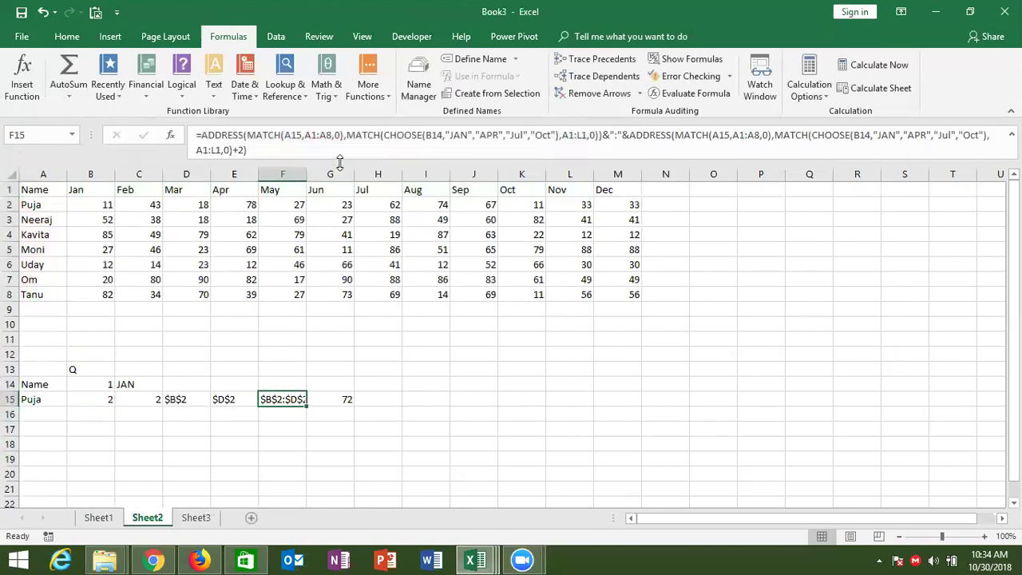
drag(240, 151, 205, 135)
key(ctrl+c)
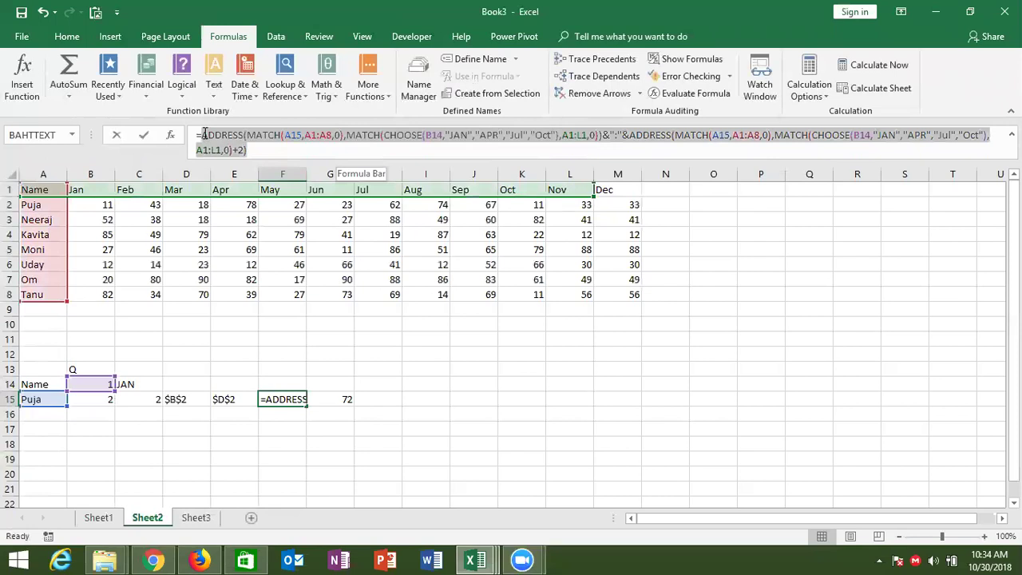
key(Escape)
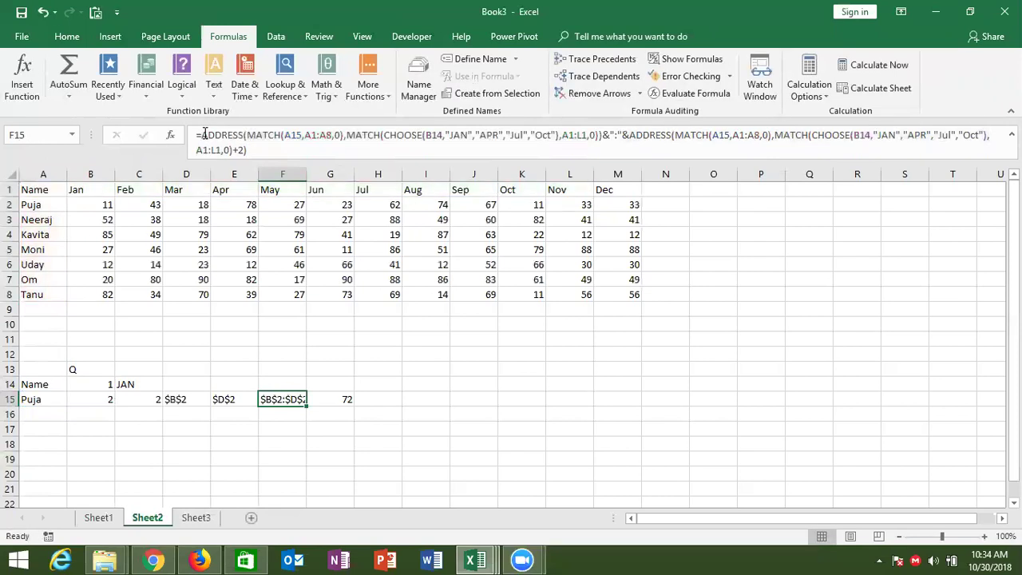
- Replace the F15 reference inside G15's SUM(INDIRECT(F15)) formula with the copied range-address expression
key(Right)
key(Right)
key(Left)
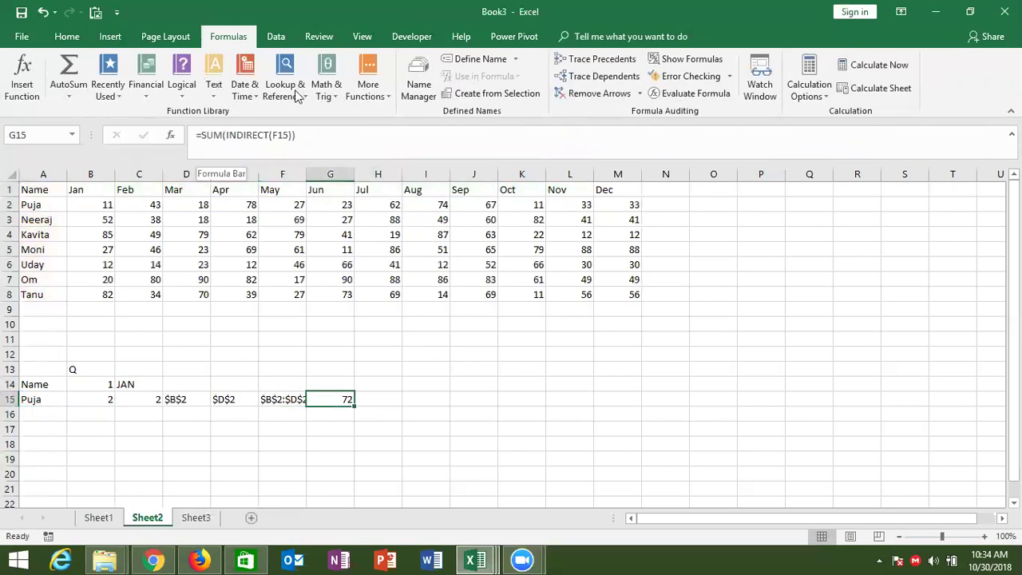
double_click(281, 134)
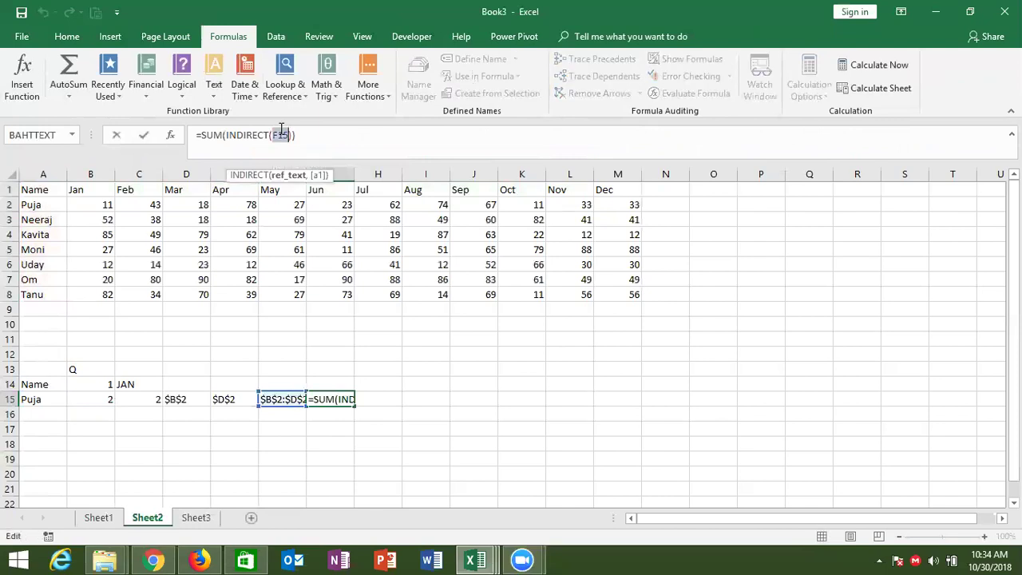
key(ctrl+v)
key(Return)
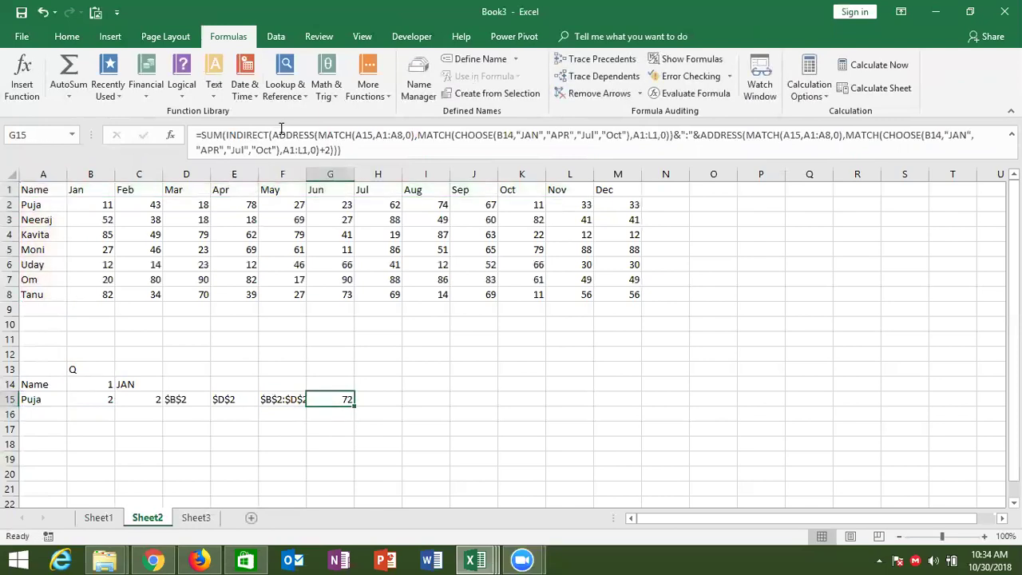
- Move the fully nested SUM formula from G15 to B16, keeping its cell references intact
key(ctrl+c)
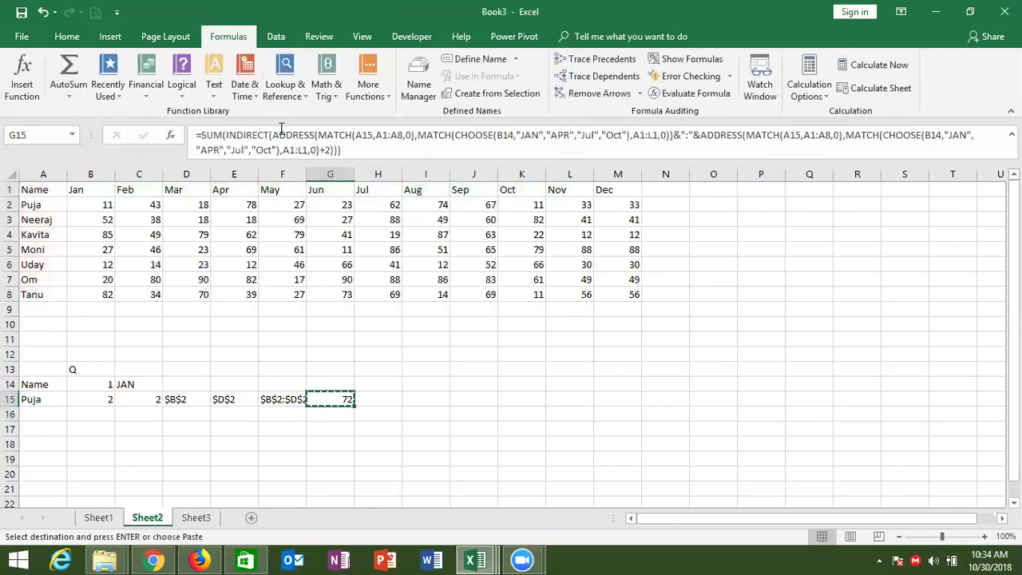
click(93, 415)
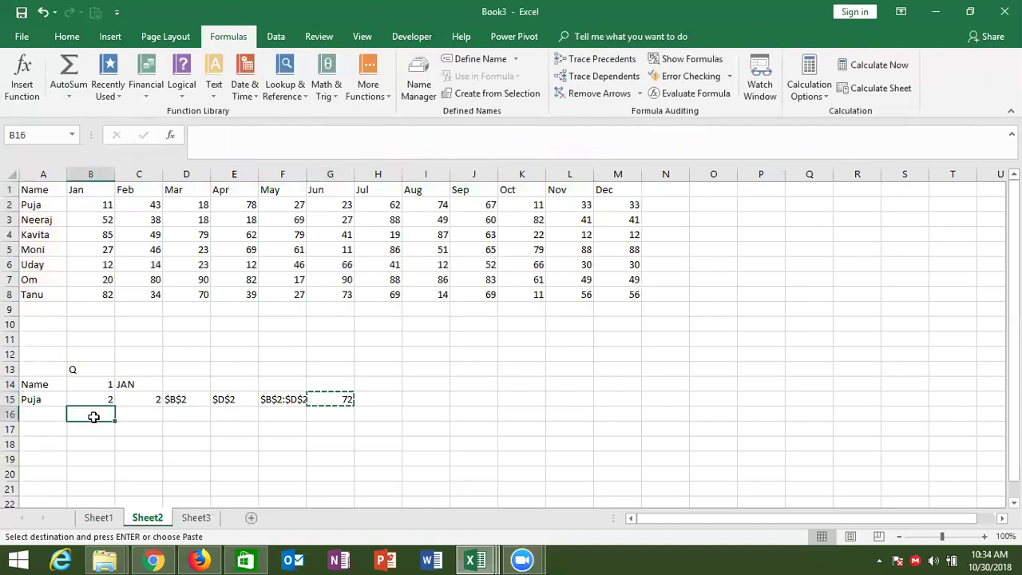
key(ctrl+v)
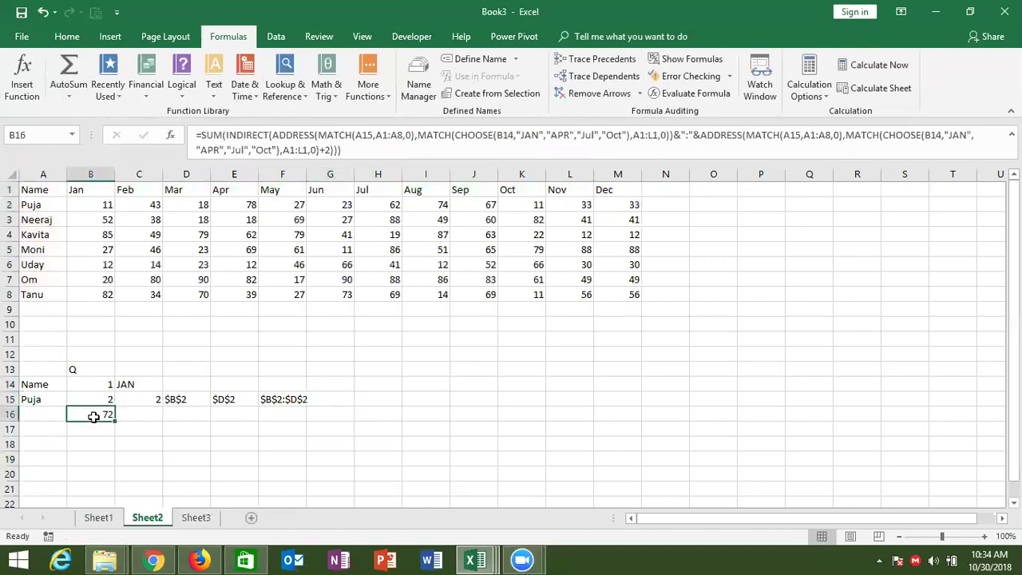
- Change the lookup name in A15 to the person listed in A5
click(46, 398)
text(Moni)
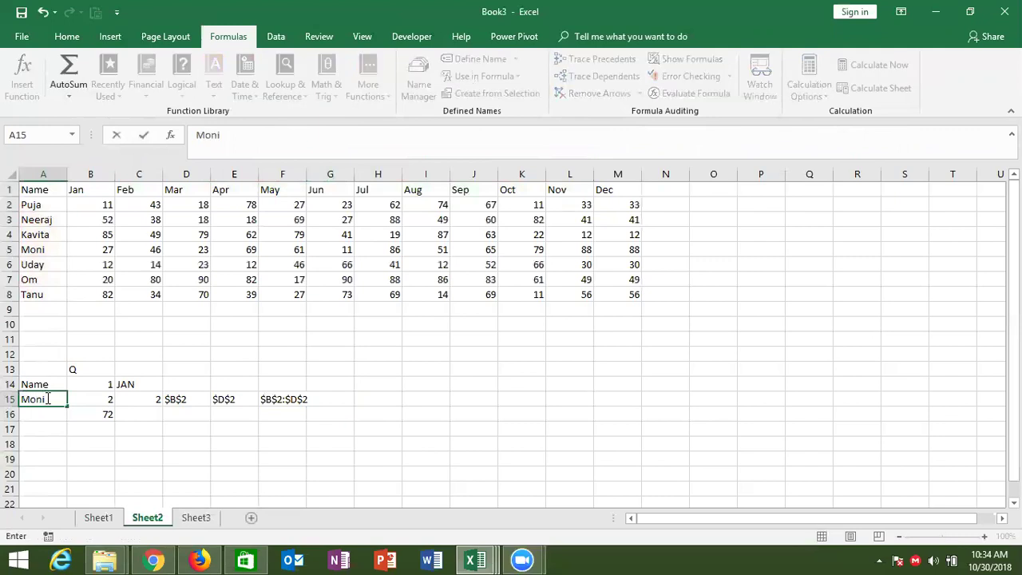
key(Return)
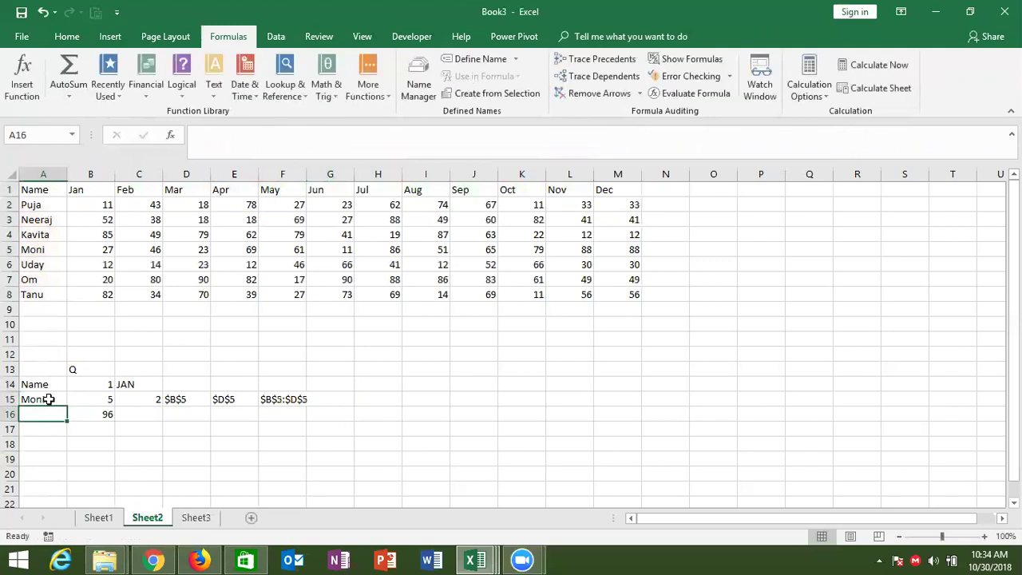
- Select the January to March values in B5:D5 to check their sum against the formula in B16
drag(98, 237, 169, 247)
click(88, 248)
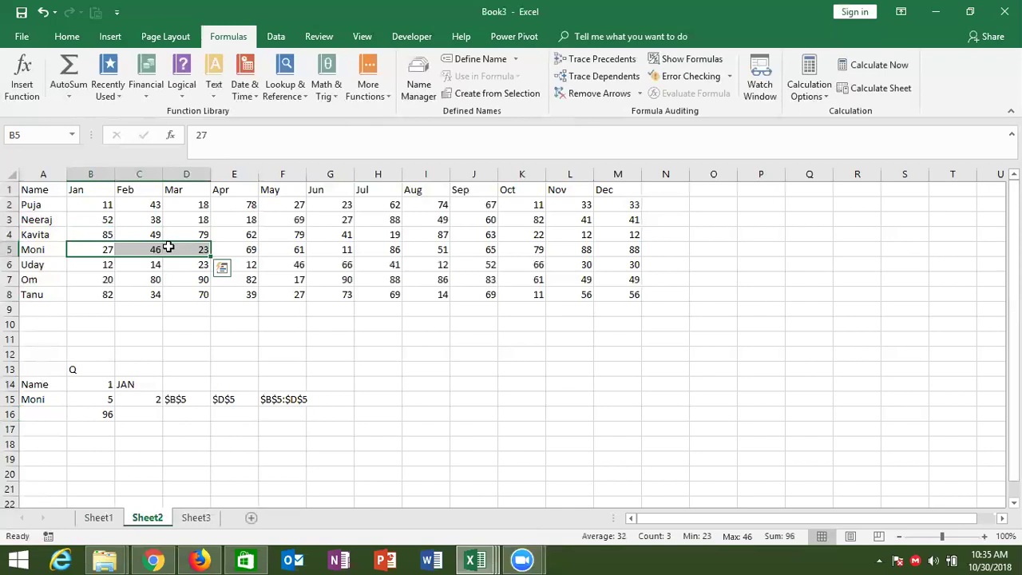
click(245, 231)
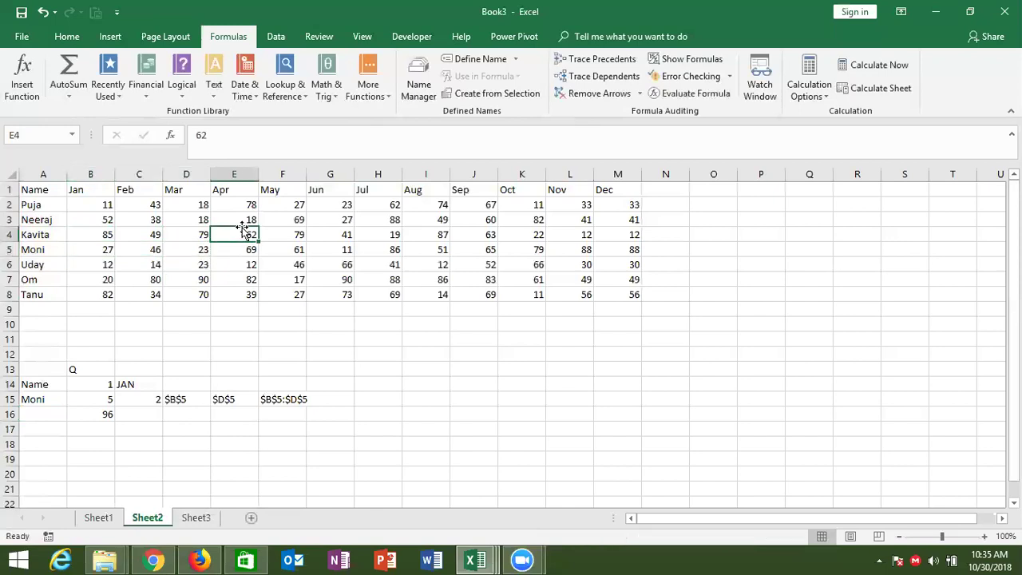
- Examine the names in A2:A8, the month headers and the first person's values grouped by quarter
drag(40, 205, 36, 294)
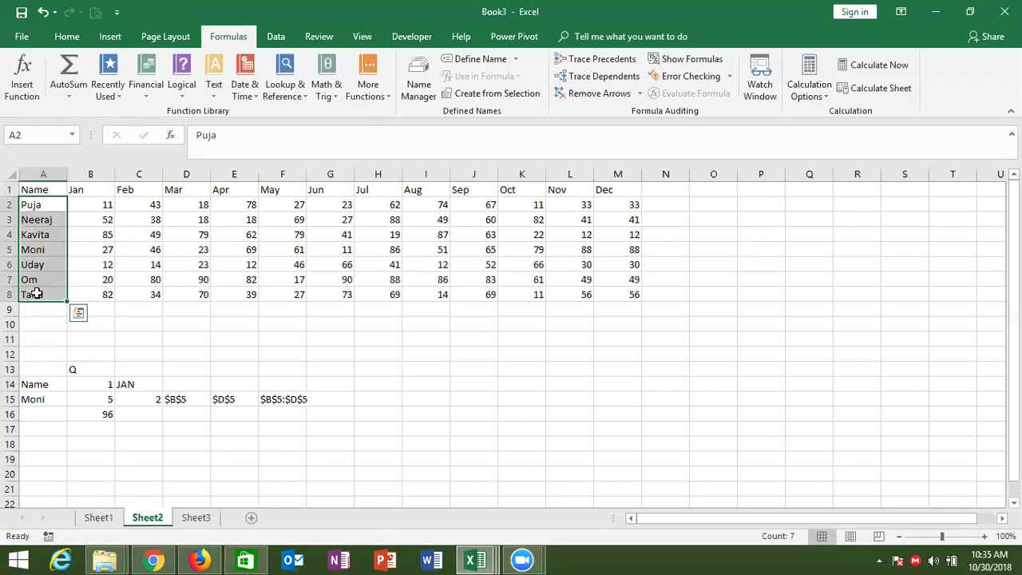
drag(101, 191, 171, 189)
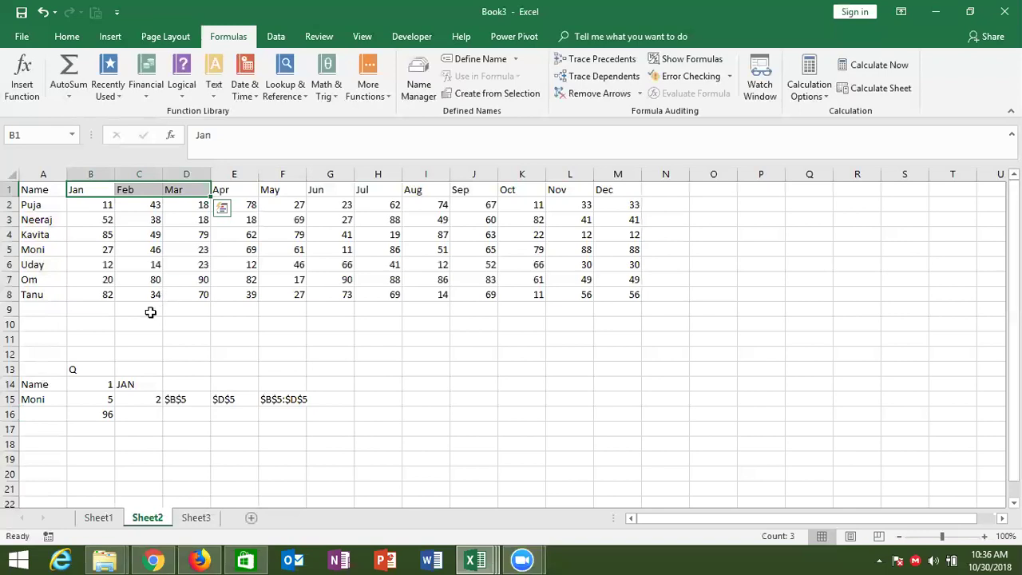
click(84, 191)
drag(85, 205, 168, 200)
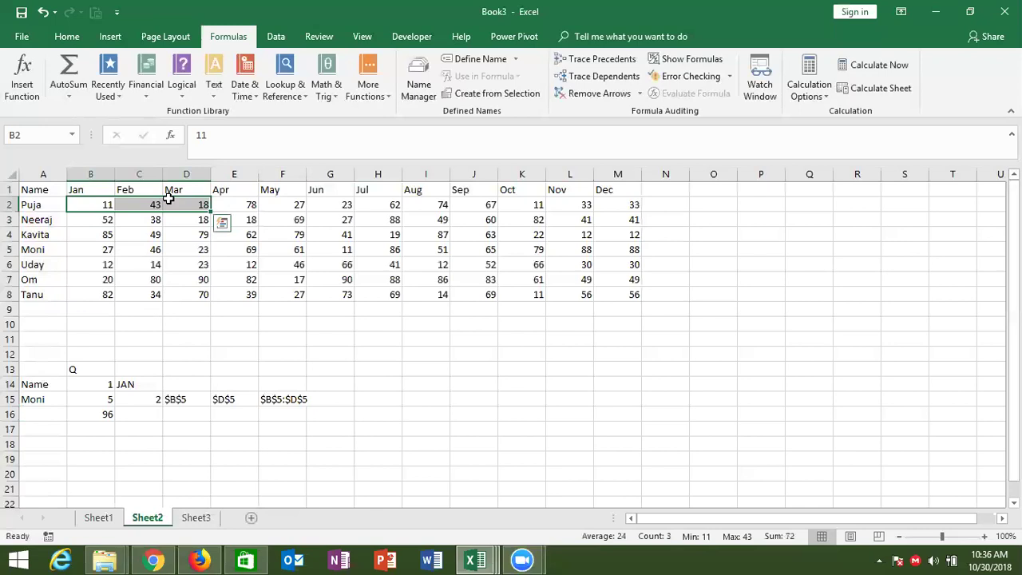
drag(232, 206, 406, 196)
click(468, 206)
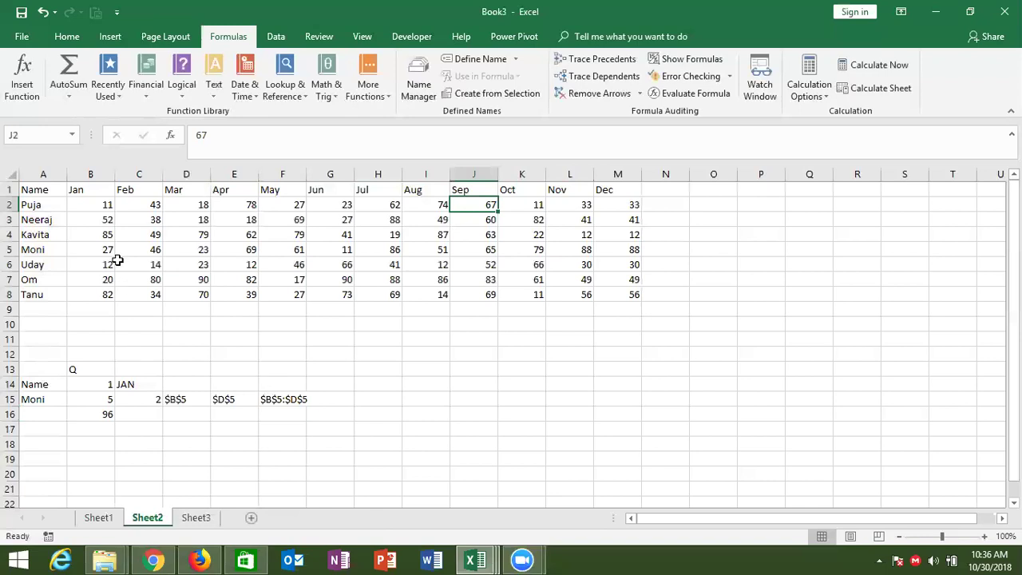
drag(49, 206, 39, 296)
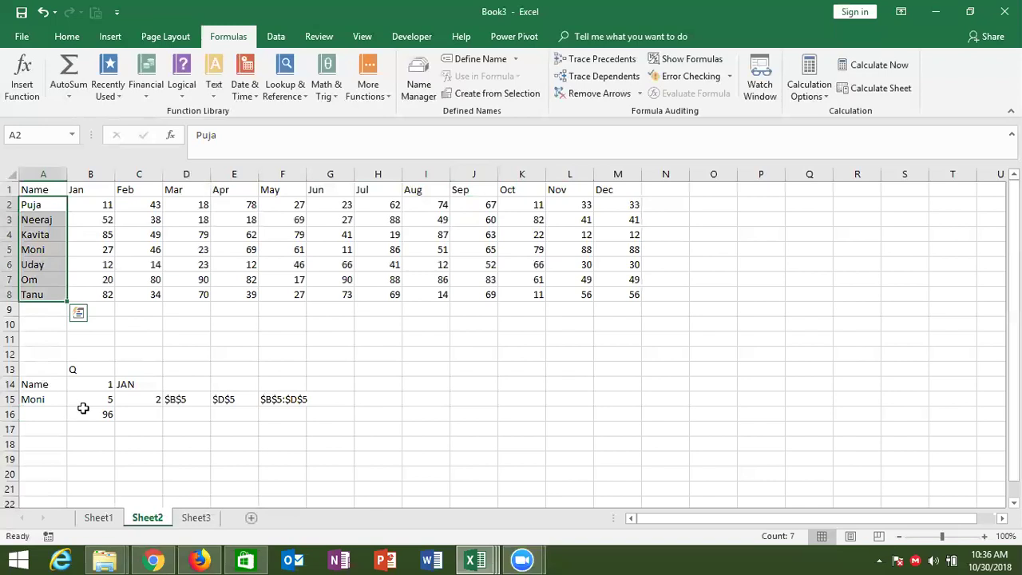
drag(94, 190, 178, 189)
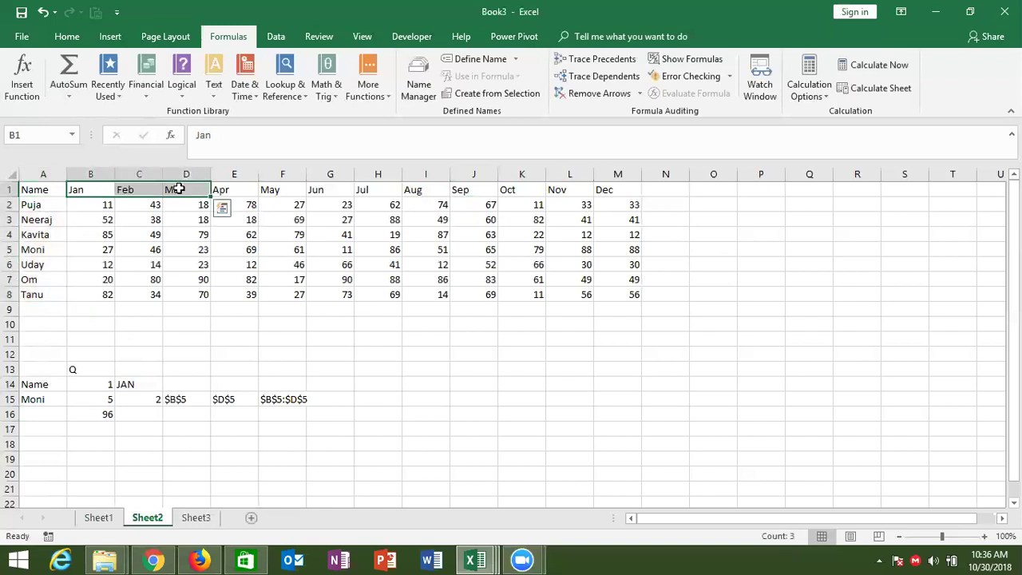
click(94, 191)
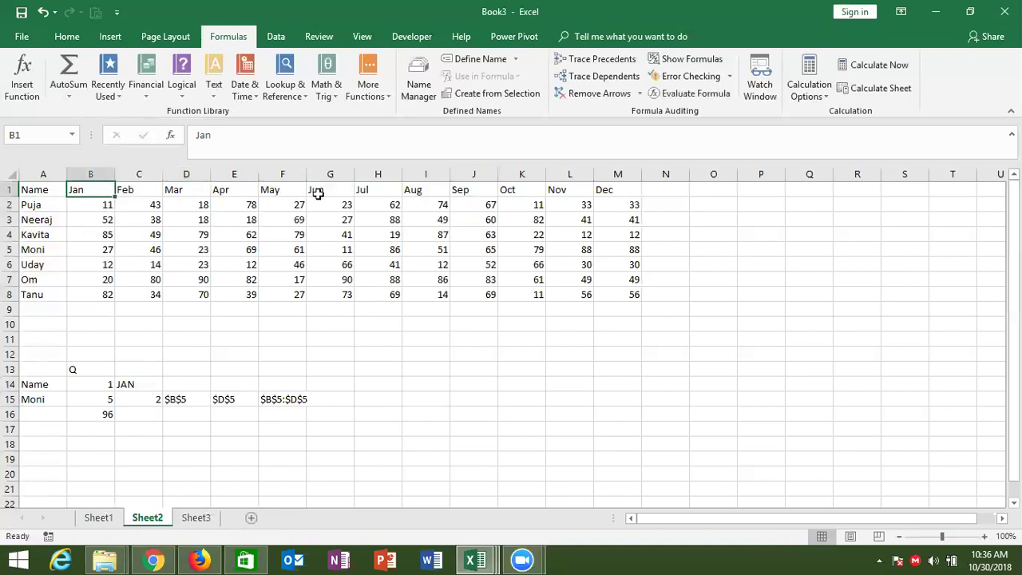
click(342, 195)
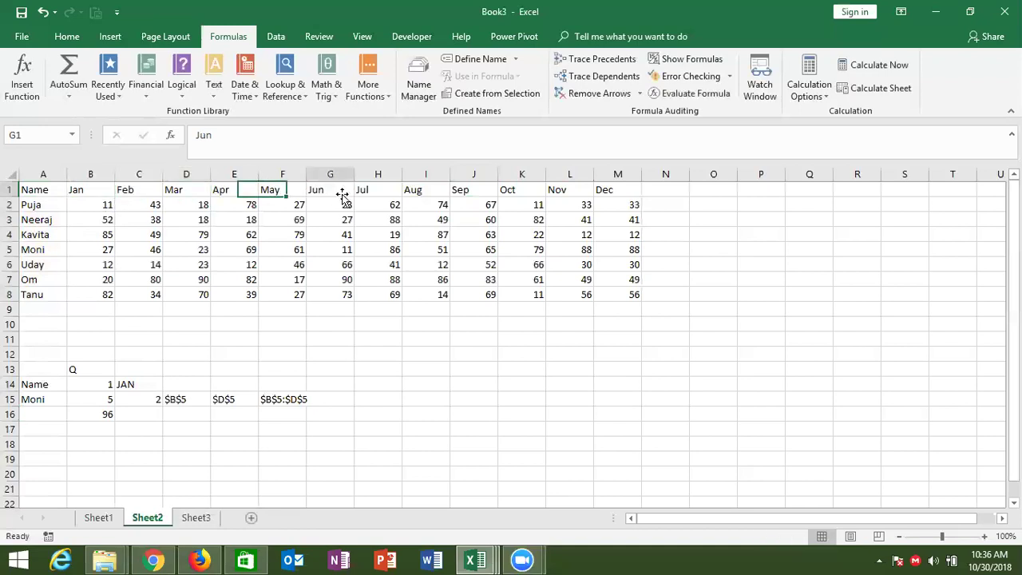
click(557, 202)
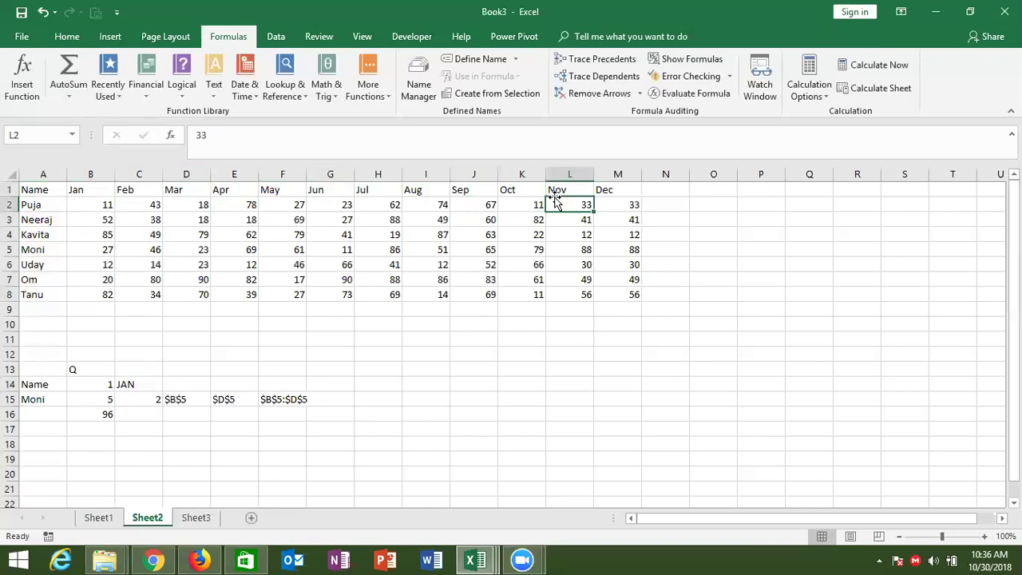
- Review the nested range-address formula in F15, the MATCH and CHOOSE formula in C15, and the SUM formula in B16
click(281, 400)
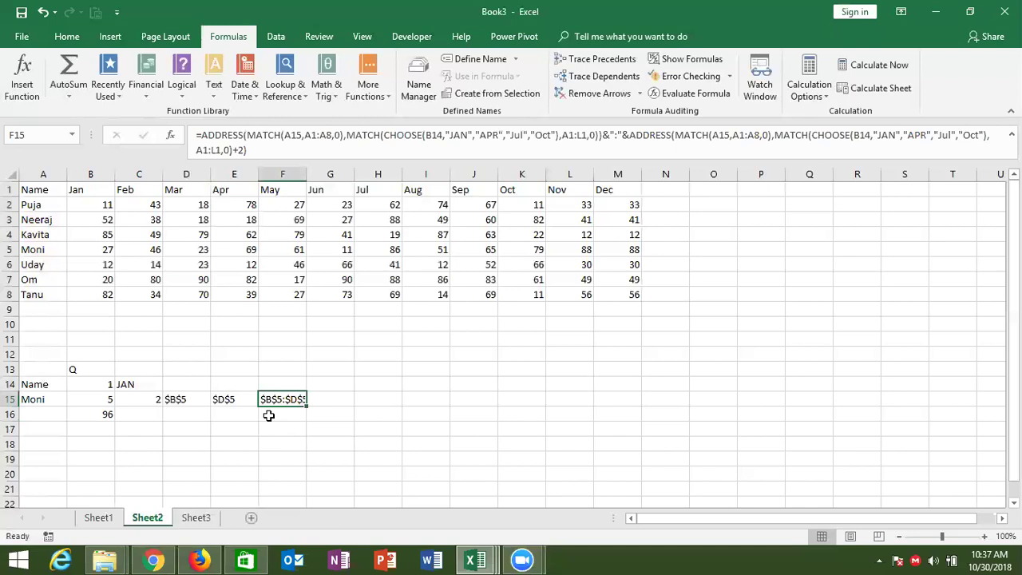
click(148, 409)
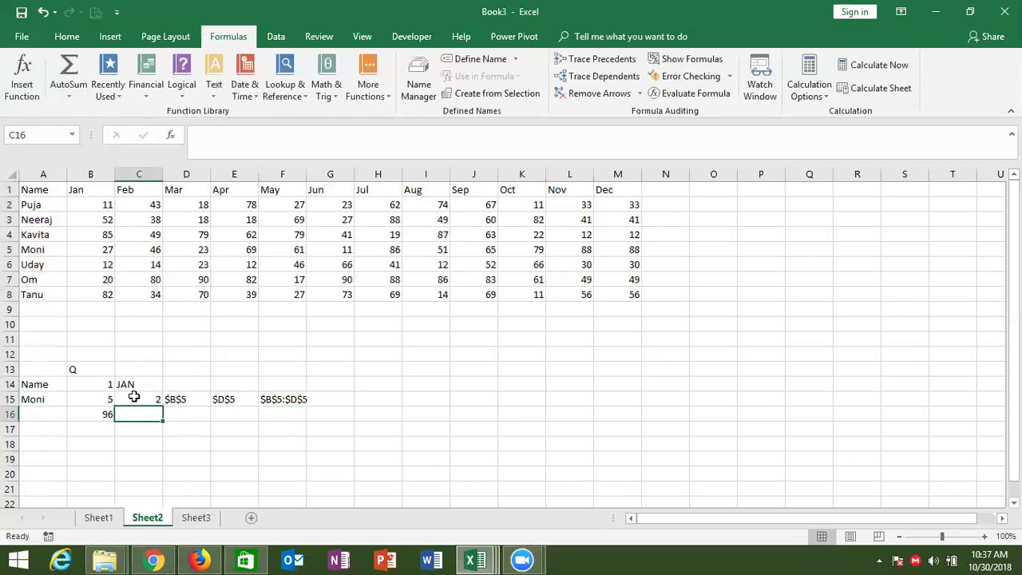
click(128, 397)
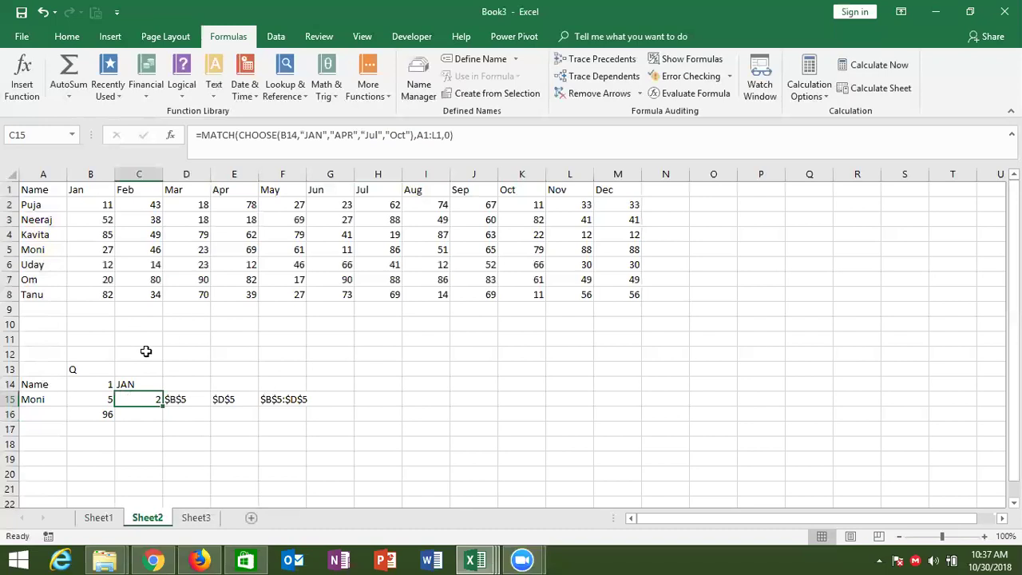
click(100, 410)
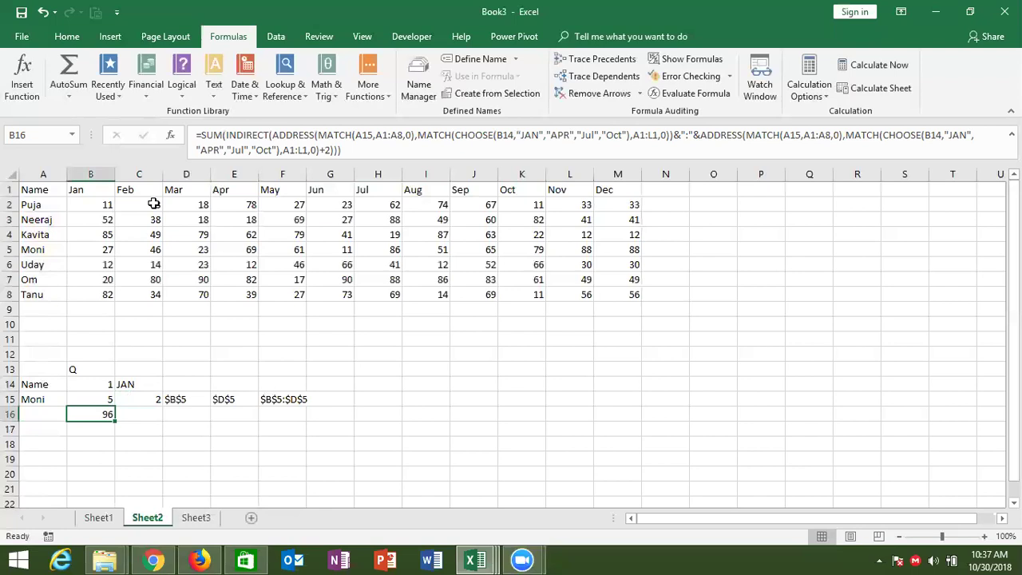
- Enter =ROW() in cell C4 of Sheet3 and reselect the cell
click(110, 520)
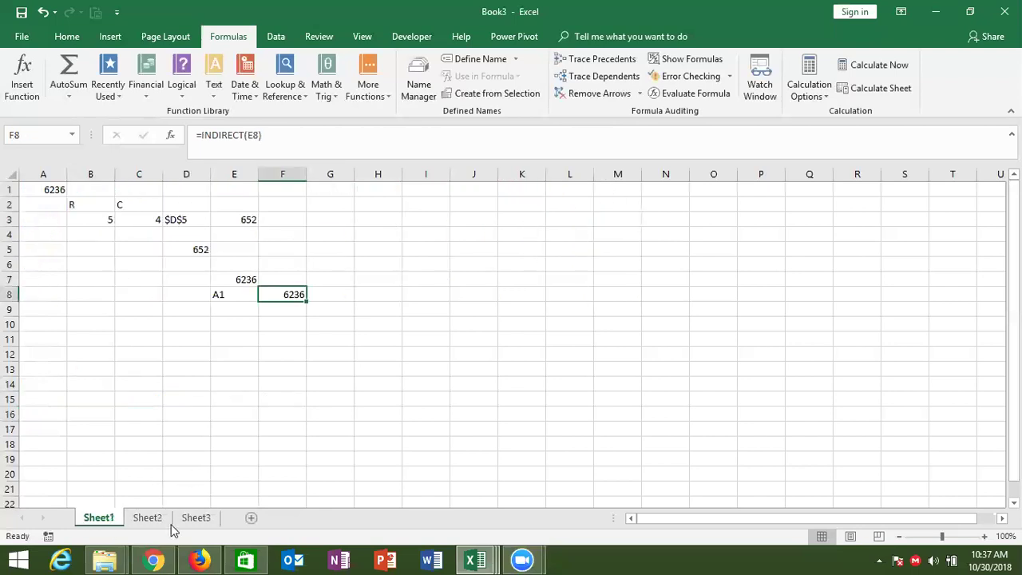
click(162, 523)
click(192, 523)
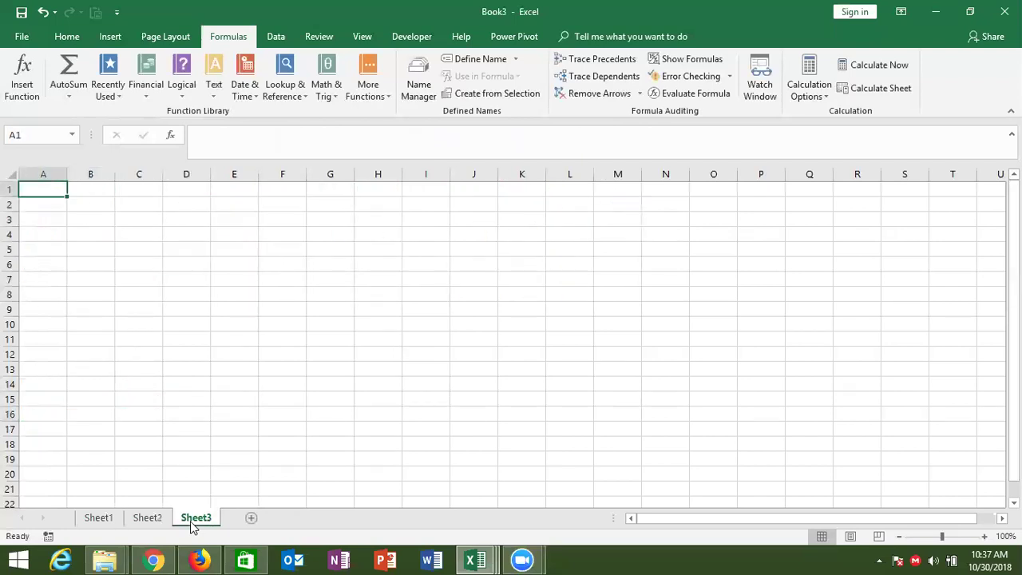
click(152, 228)
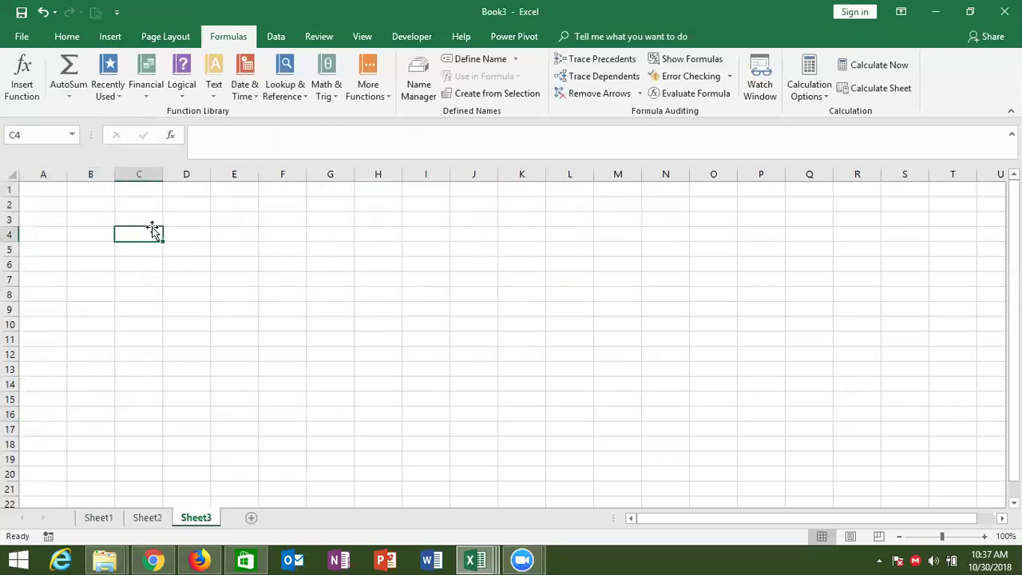
text(=row)
key(Tab)
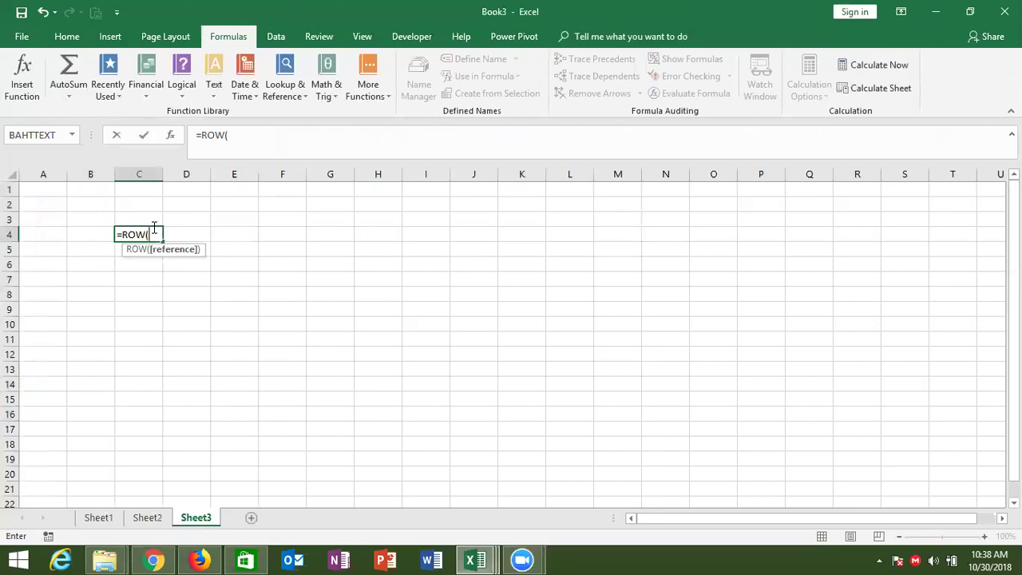
text())
click(150, 239)
key(Return)
click(150, 239)
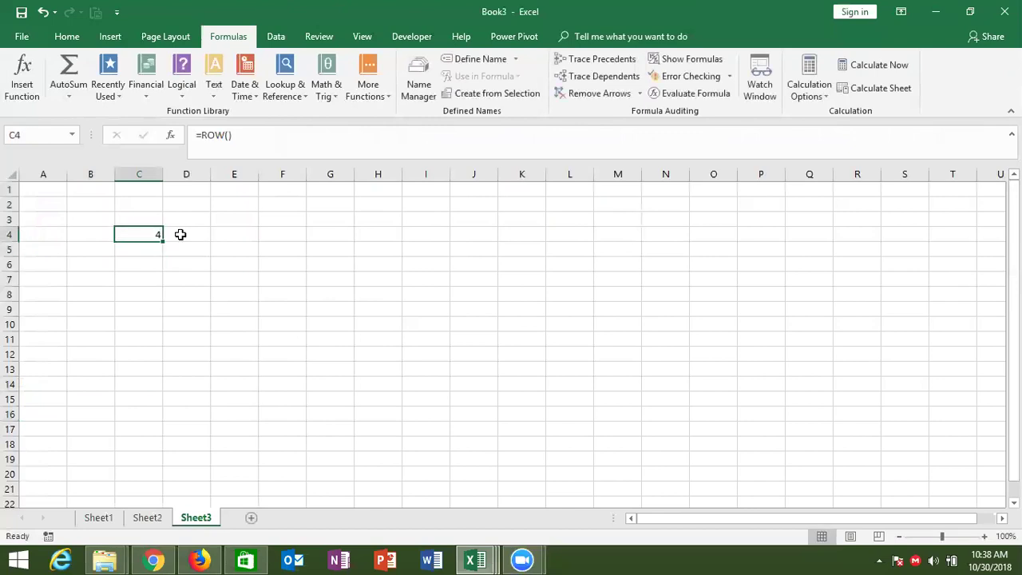
- Enter =ROW(B9) in cell D4 and reselect the cell
click(180, 234)
text(=ro)
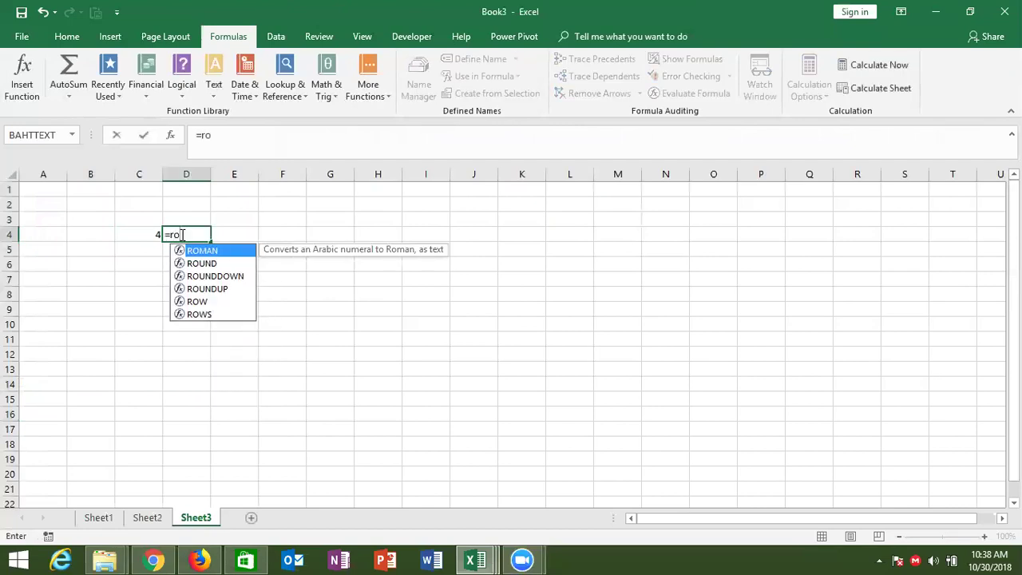
text(w)
key(Tab)
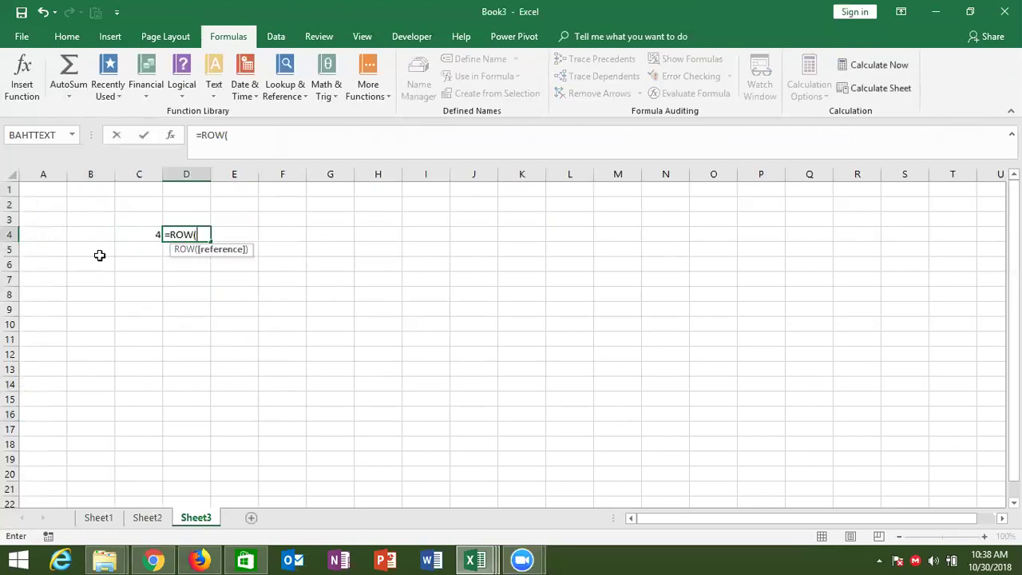
click(71, 316)
text())
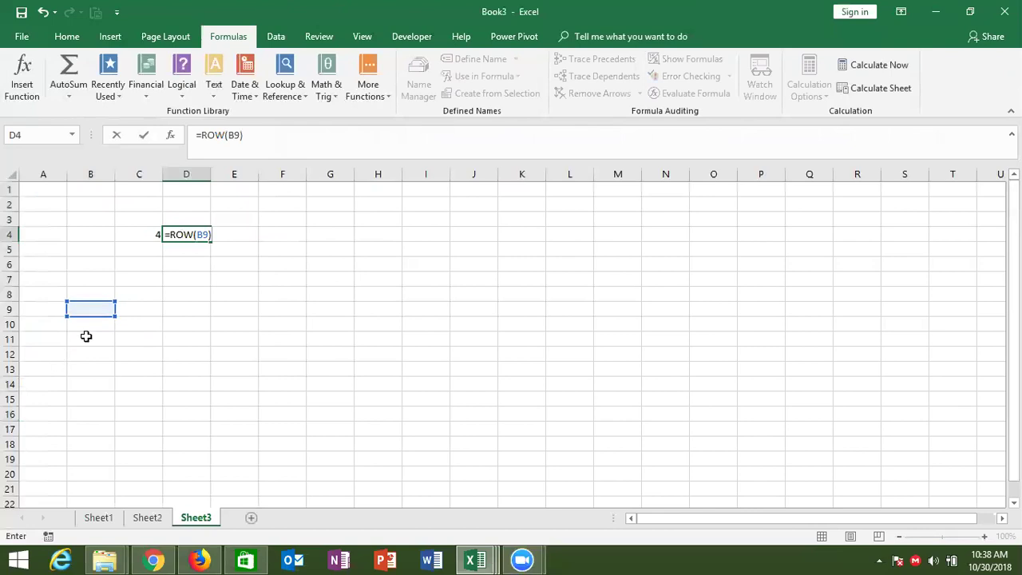
key(Return)
key(Up)
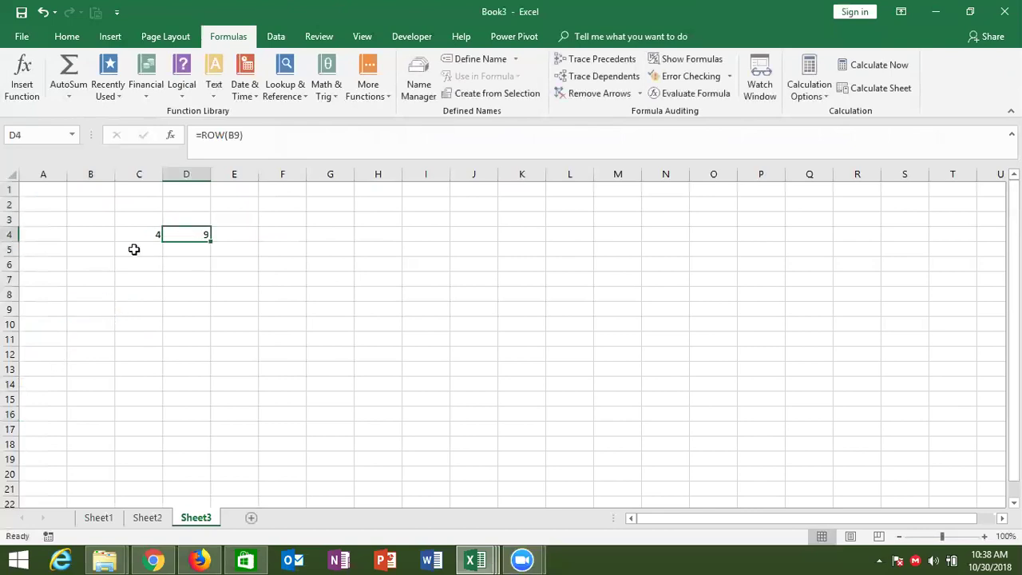
- Clear the ROW formulas from the range C3:D5 and go to cell A1
drag(138, 222, 203, 244)
key(Delete)
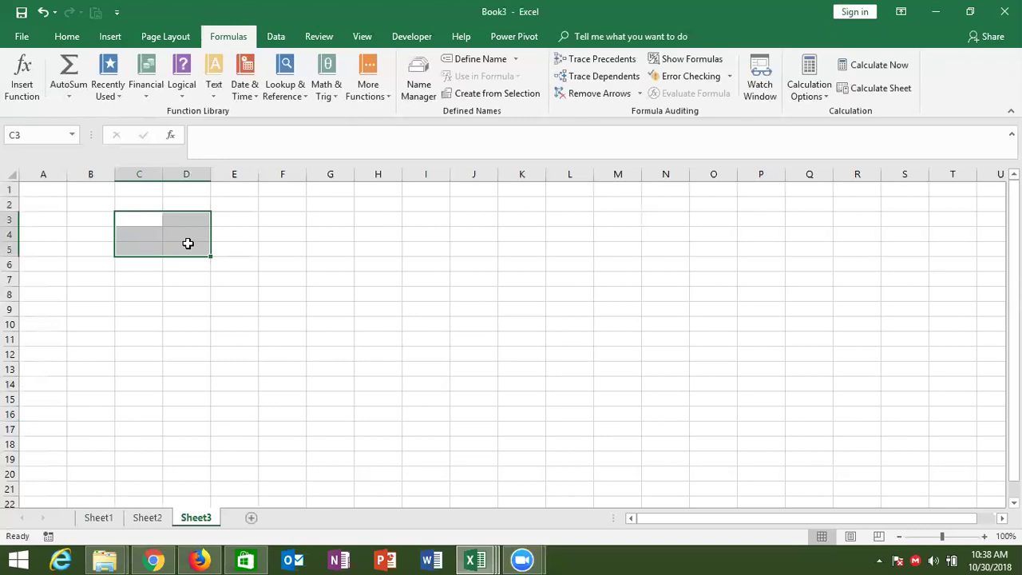
key(Up)
key(Up)
key(Left)
key(Left)
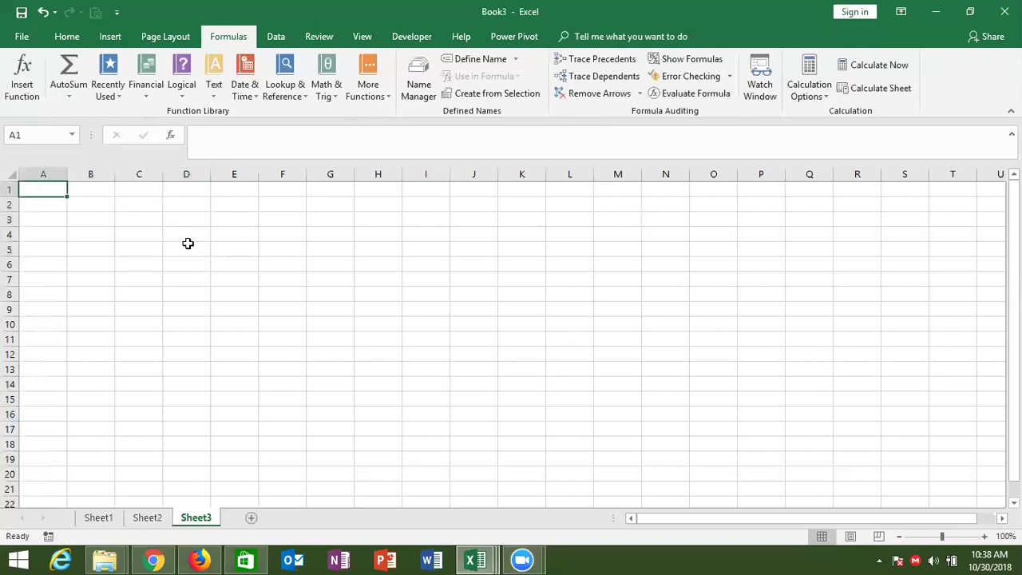
- Enter 1 and 2 in A1:A2 and extend the number series down to A17
text(1)
key(Return)
text(2)
key(Return)
key(Up)
key(Up)
key(shift+Down)
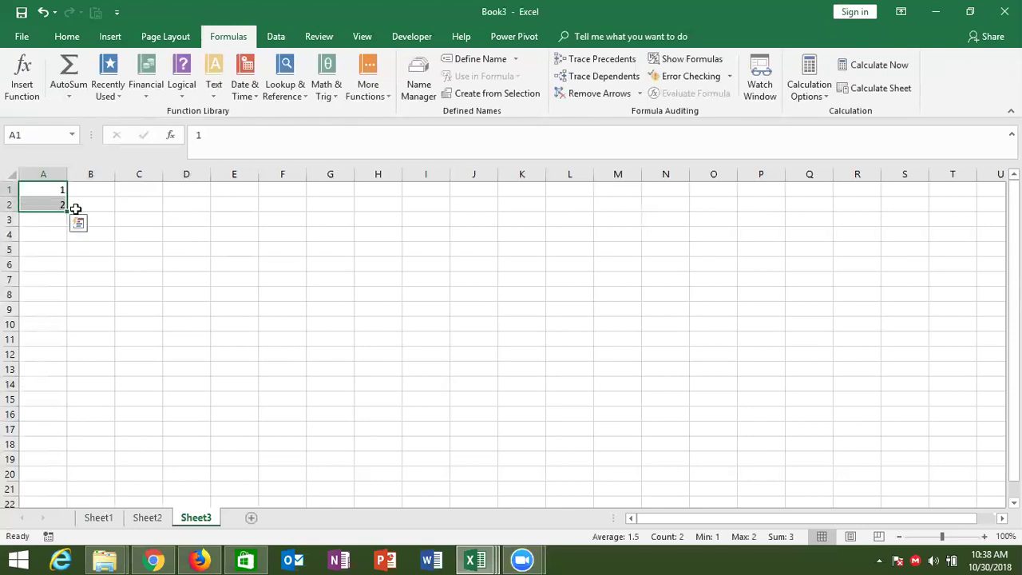
drag(67, 211, 71, 435)
- Delete rows 6 to 8 and select A4:A7 to check the gap in the typed numbering
drag(11, 264, 12, 294)
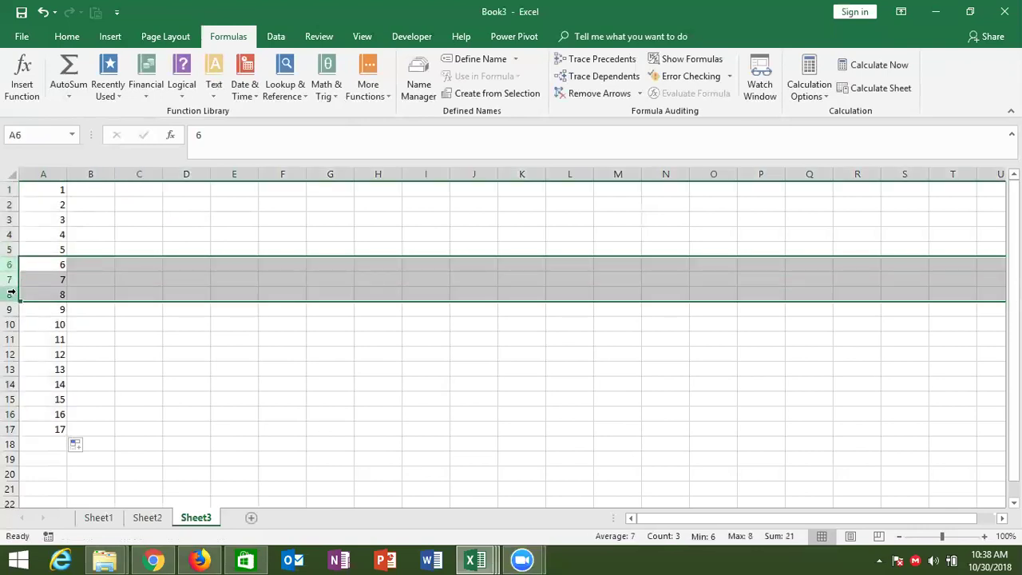
key(ctrl+minus)
drag(39, 240, 41, 280)
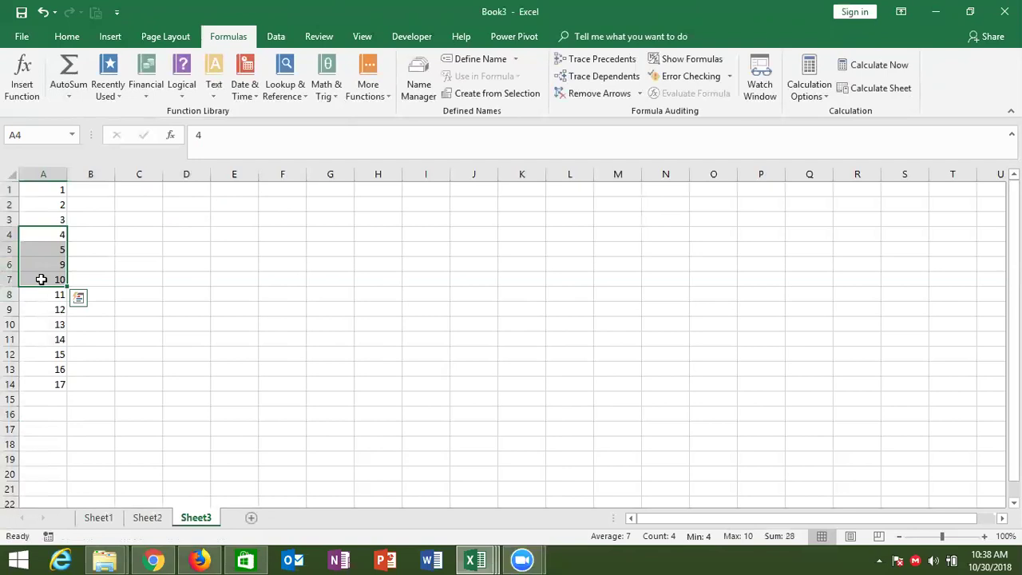
- Clear the whole number series in A1:A14 and return to cell A1
key(ctrl+Home)
key(ctrl+Down)
key(ctrl+shift+Up)
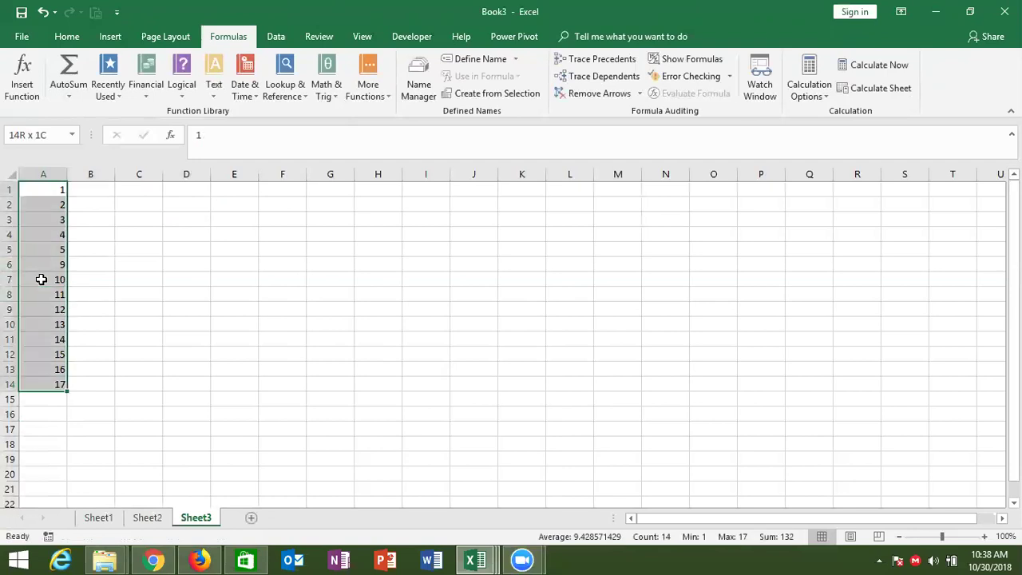
key(Delete)
key(ctrl+Home)
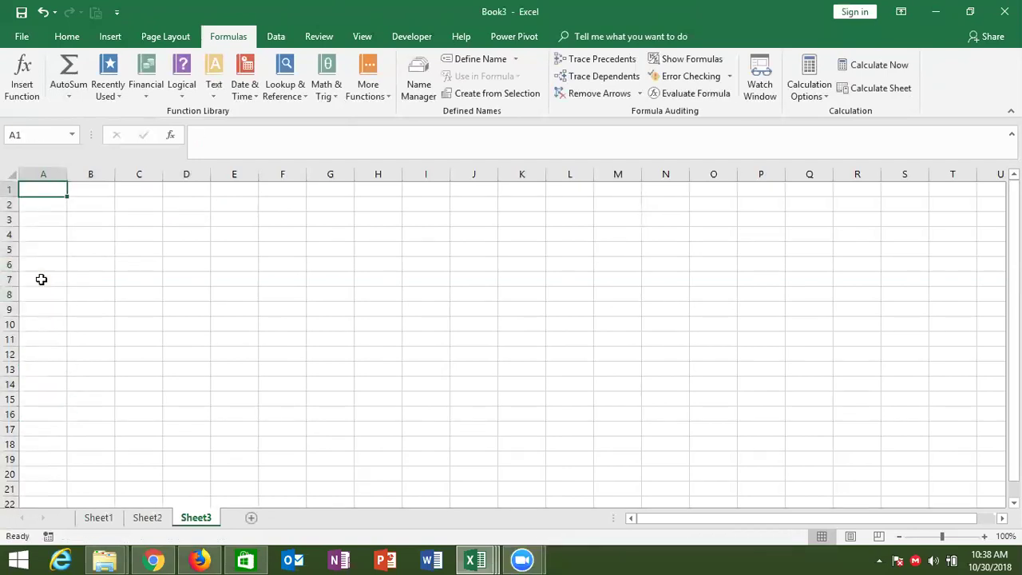
- Enter =ROW() in cell A1 and fill it down through A20
text(=row)
key(Tab)
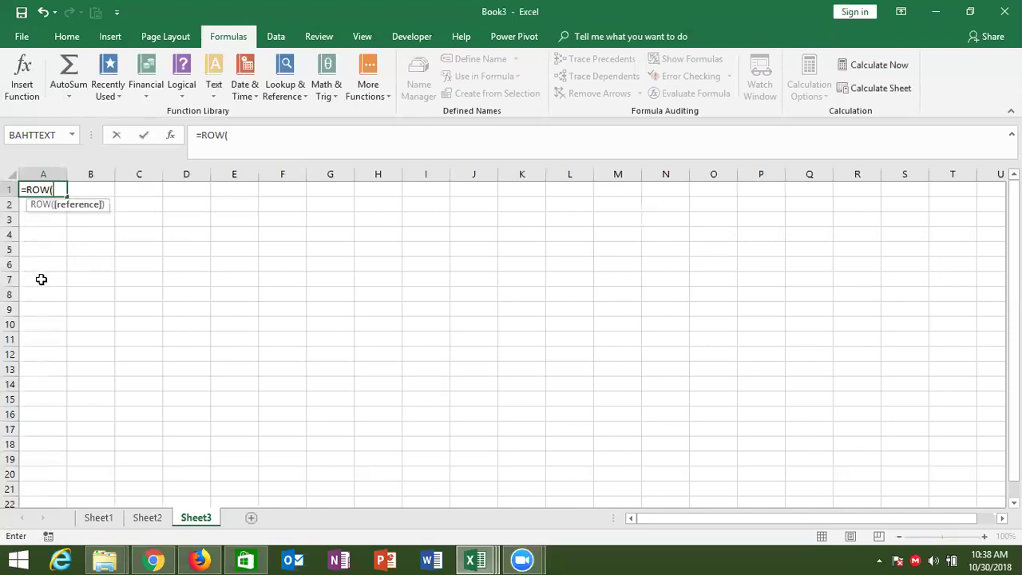
text())
key(ctrl+Return)
key(shift+Down)
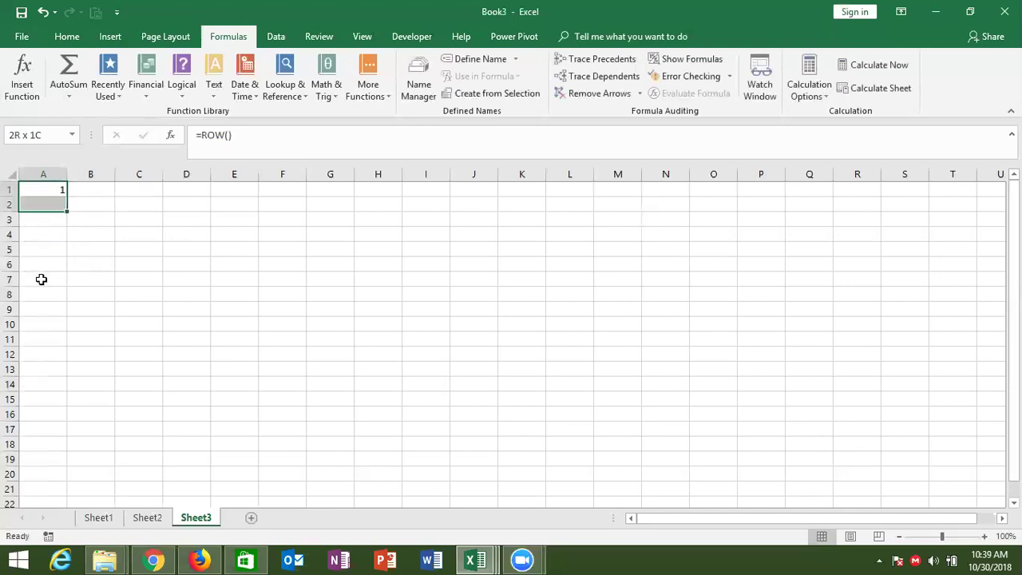
key(shift+Down)
key(shift+Down)
key(shift+Down)
key(shift+Down)
key(shift+Down)
key(shift+Down)
key(shift+Down)
key(shift+Down)
key(shift+Down)
key(shift+Down)
key(shift+Down)
key(shift+Down)
key(shift+Down)
key(shift+Down)
key(shift+Down)
key(shift+Down)
key(shift+Down)
key(shift+Down)
key(ctrl+d)
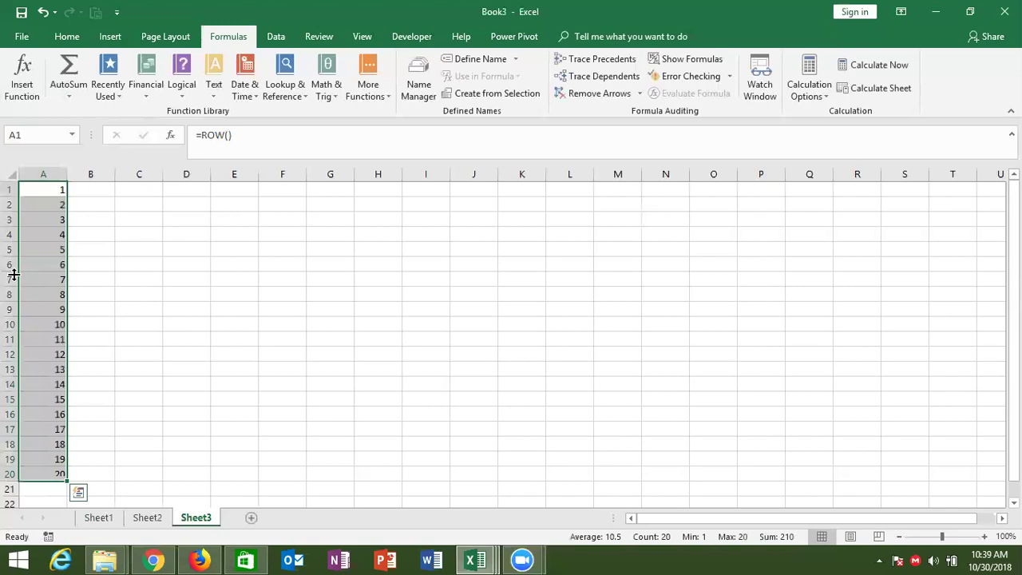
- Delete rows 6 to 10 and select A4:A10 to check the ROW-based numbering
drag(10, 264, 11, 322)
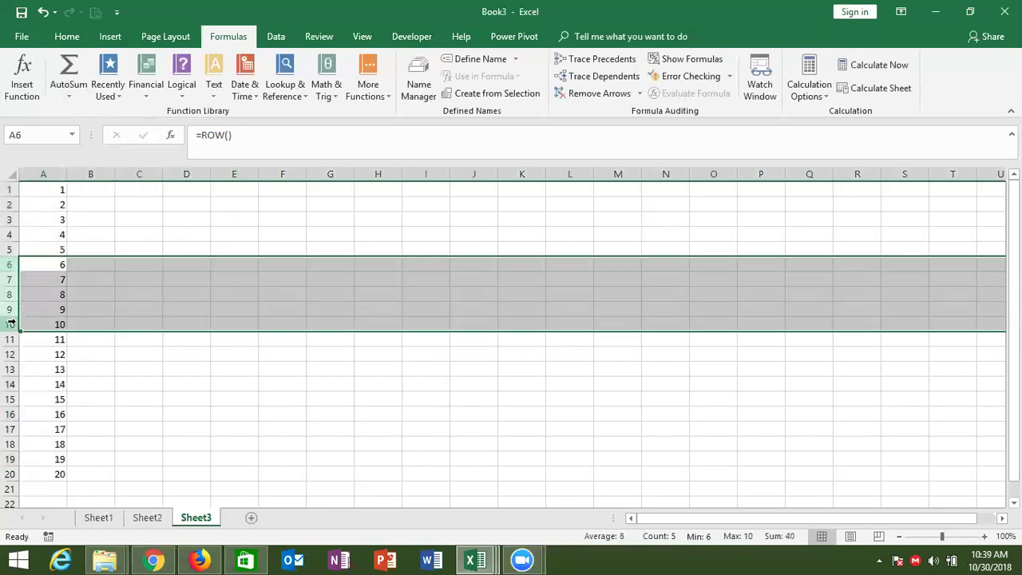
key(ctrl+minus)
drag(59, 238, 52, 324)
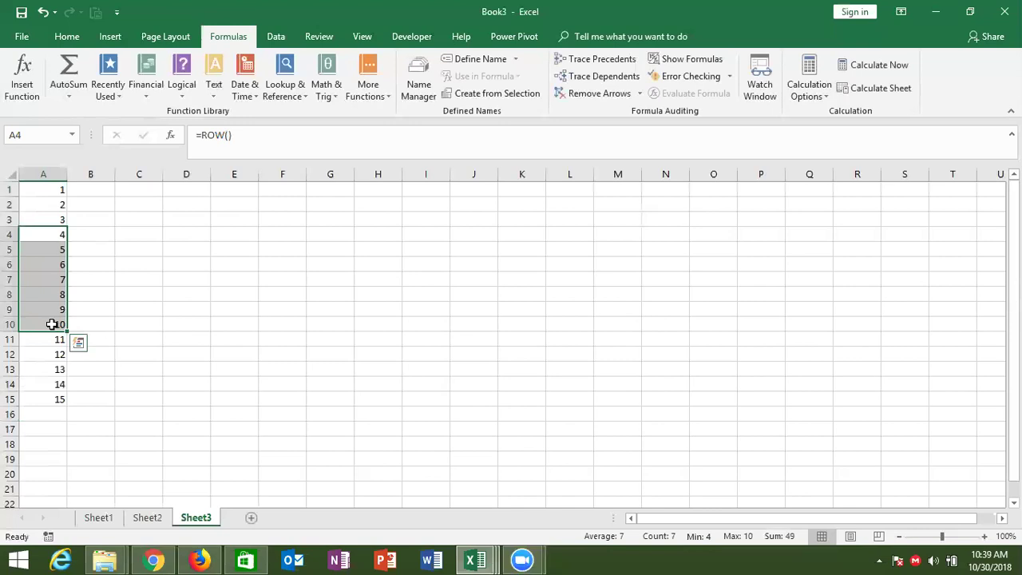
- Enter the heading Sr in cell D8 and =ROW() in cell D9 below it
click(188, 297)
text(Sr)
key(Return)
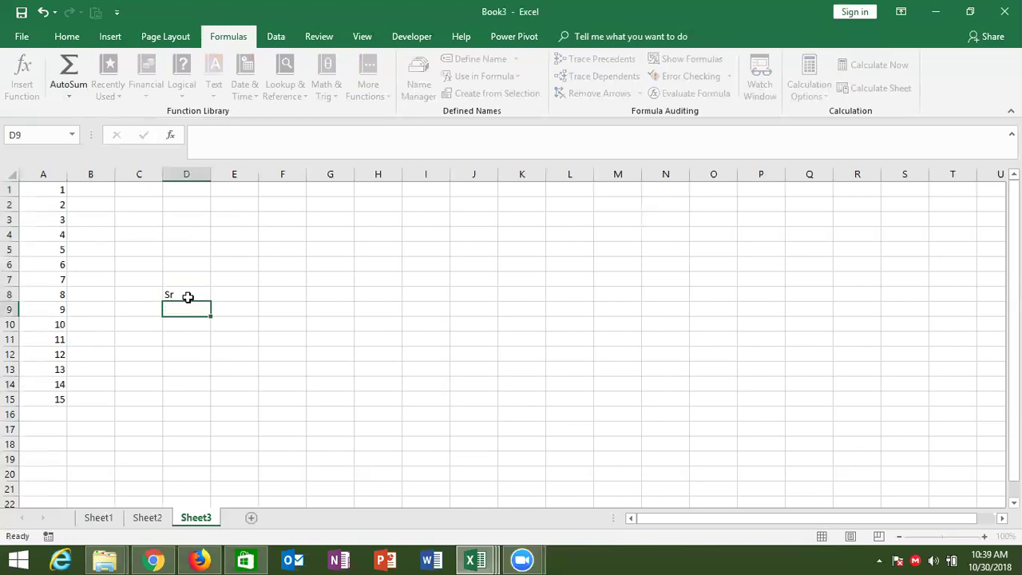
text(=row)
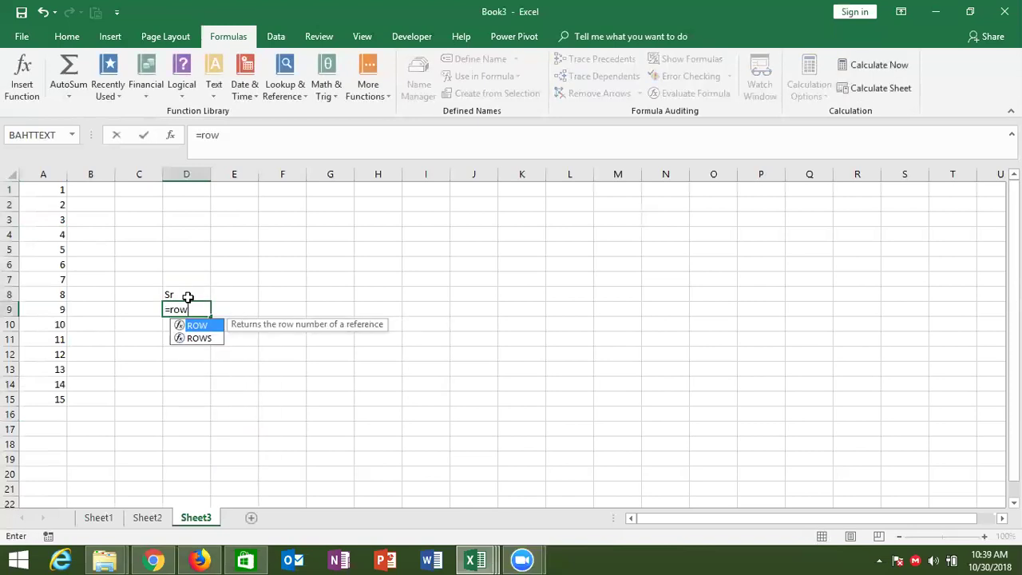
key(Tab)
text())
key(Return)
key(Up)
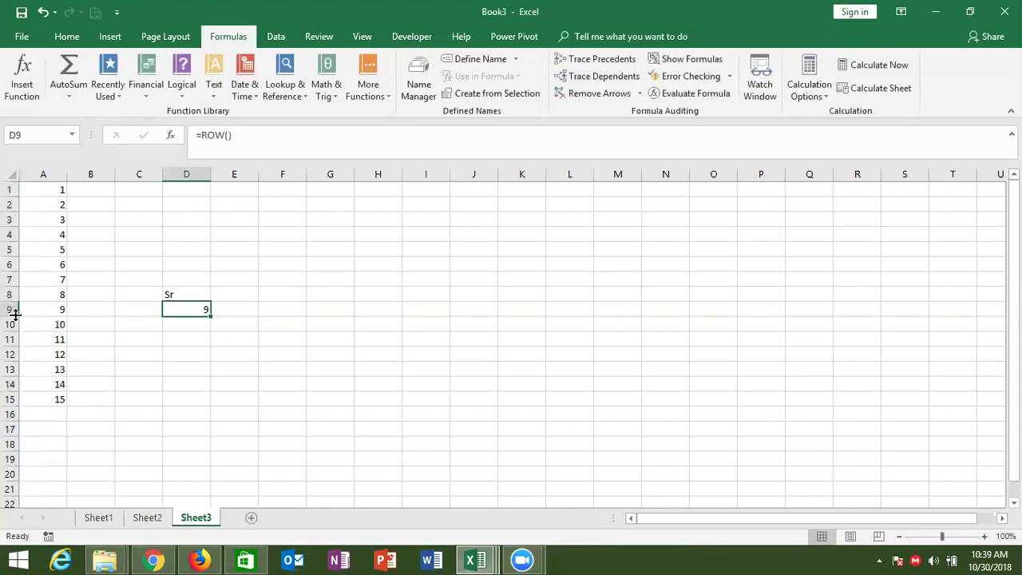
- Change the formula in D9 to =ROW()-8 and fill it down through D16
click(250, 138)
text(-88)
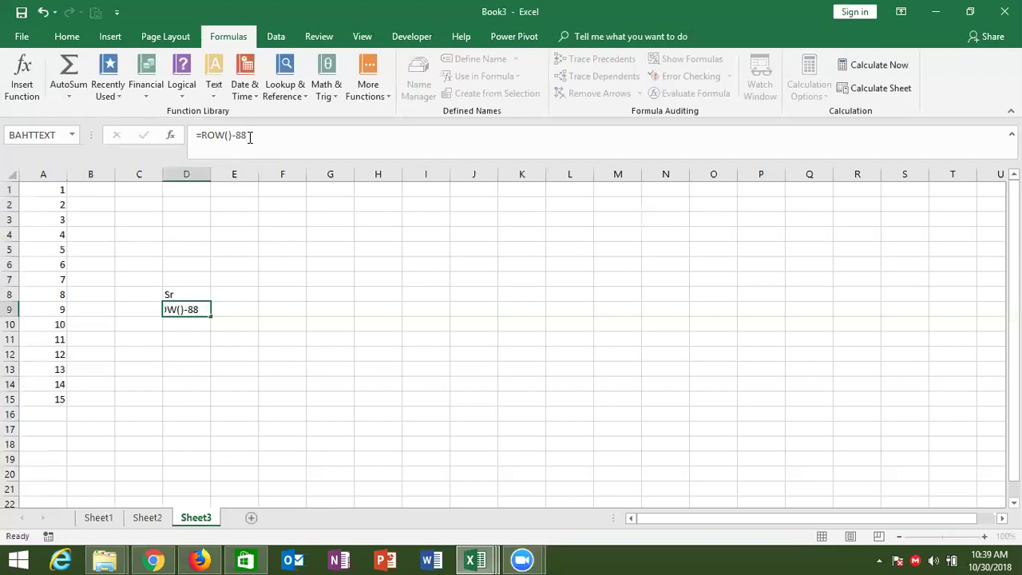
key(Return)
key(Up)
click(250, 137)
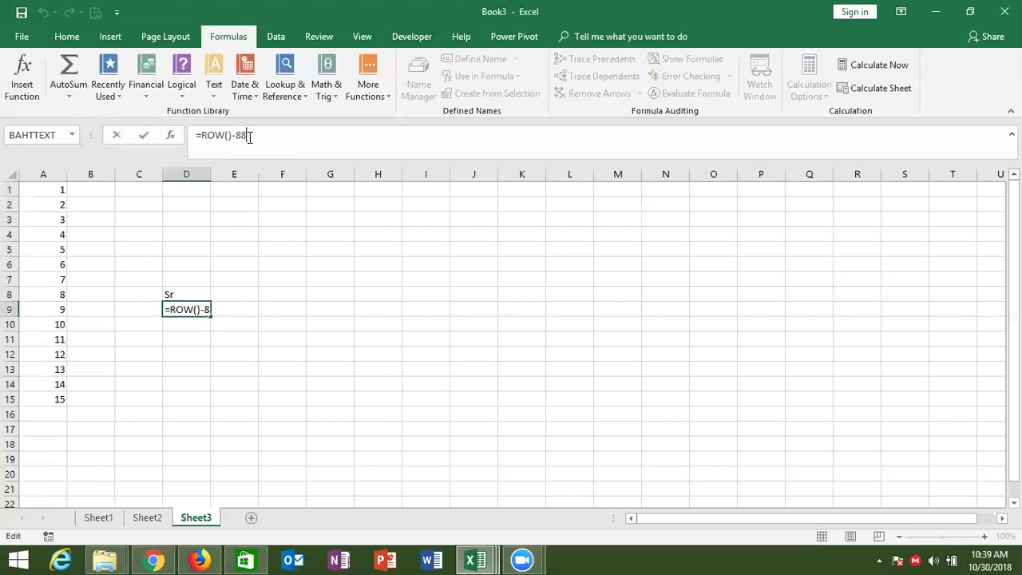
key(BackSpace)
key(Return)
key(Up)
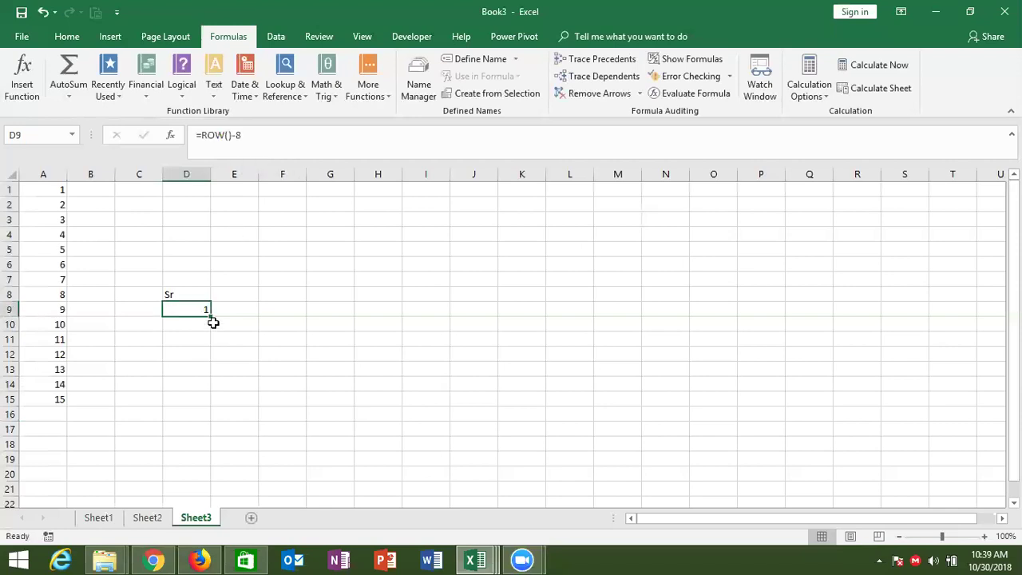
drag(212, 317, 201, 418)
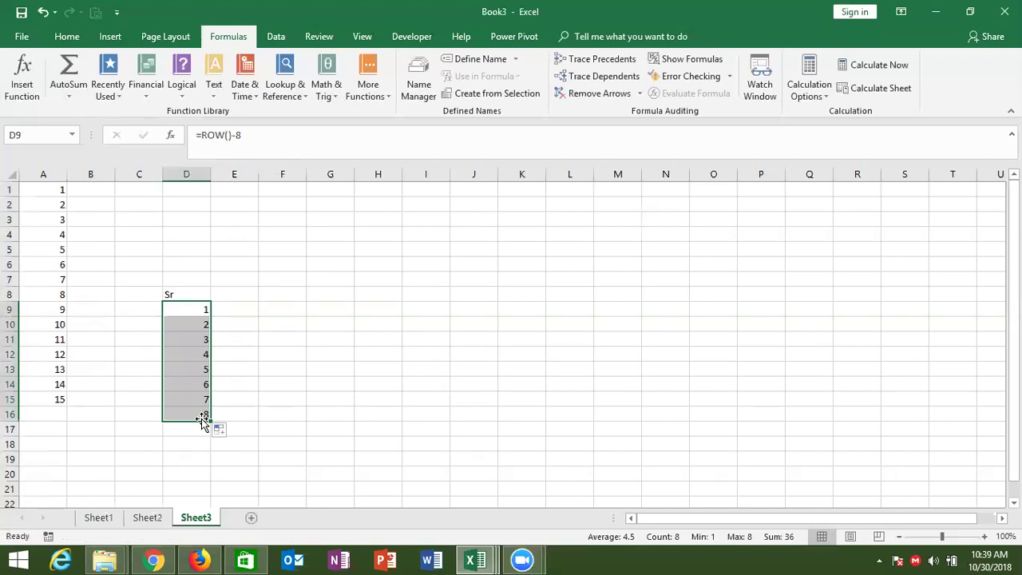
drag(471, 192, 468, 356)
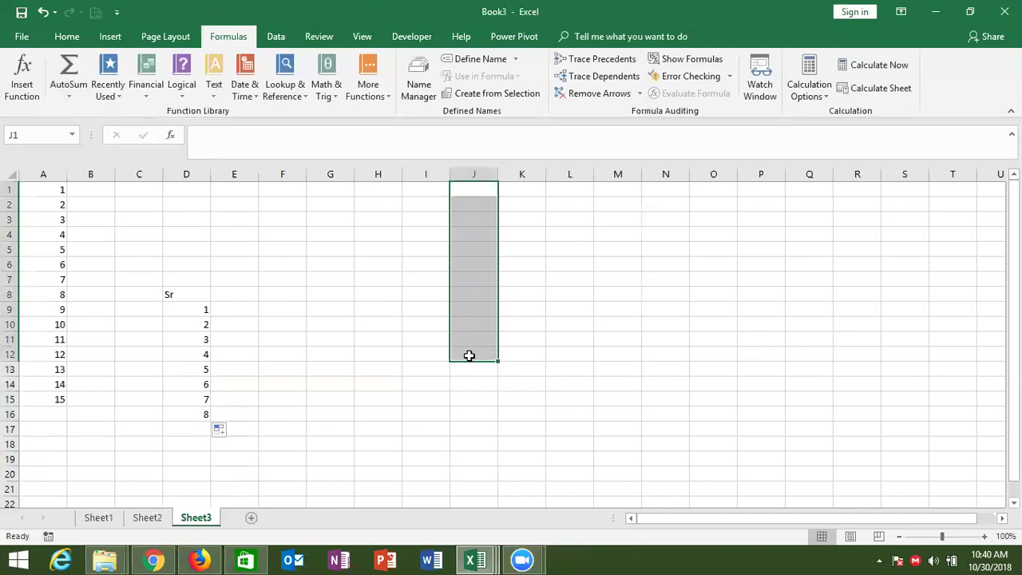
click(271, 372)
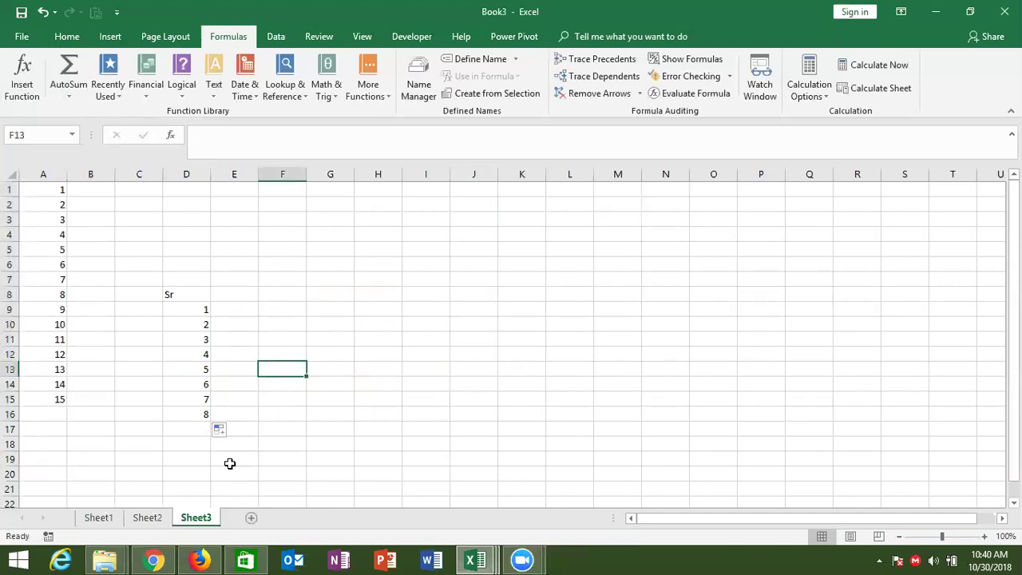
- Add a new worksheet after Sheet3 and fill its cell A1 with yellow
click(251, 519)
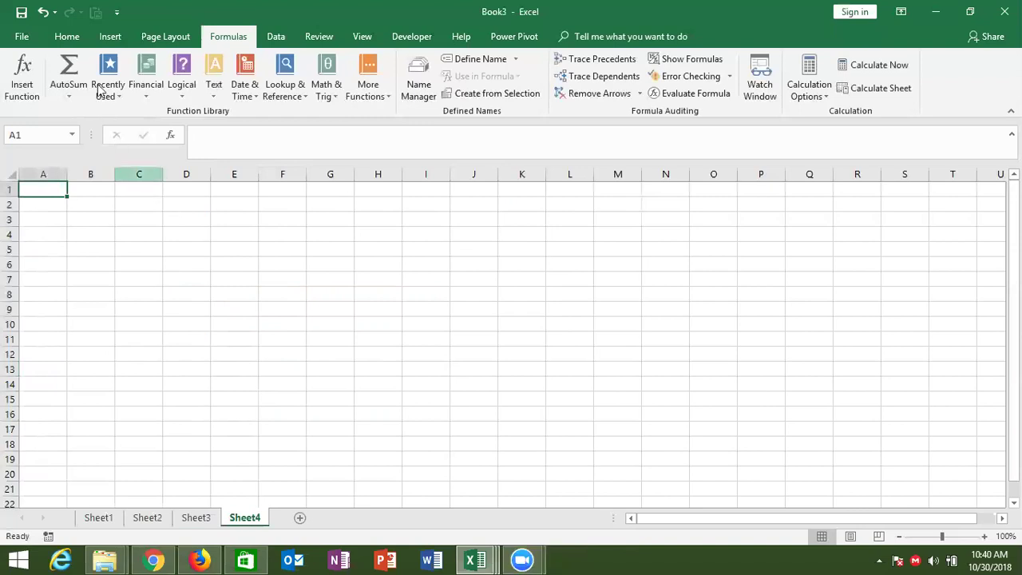
click(67, 38)
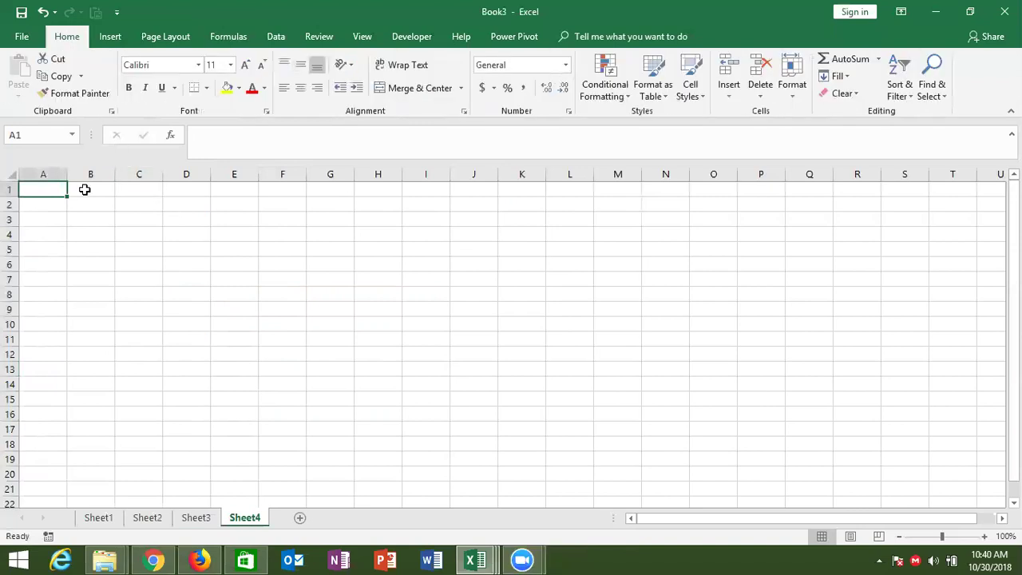
click(227, 88)
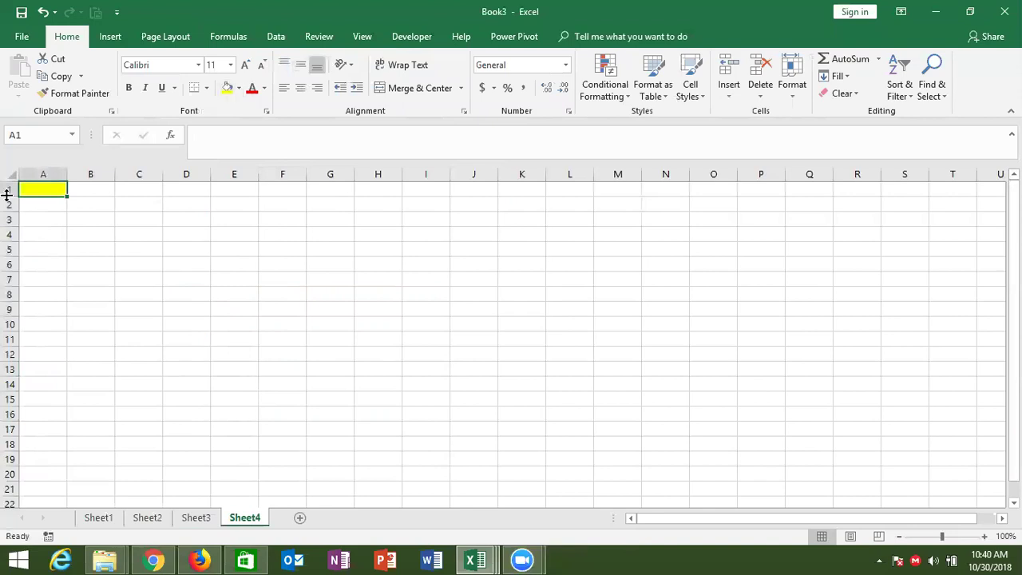
- Fill cells A3 and A5 with yellow to continue the alternate-row shading pattern
click(41, 205)
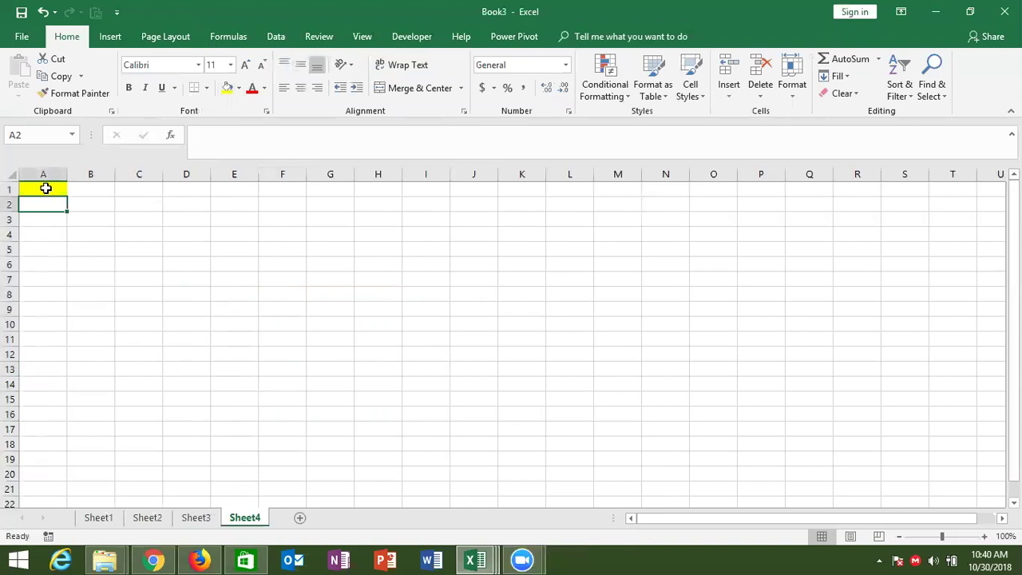
click(45, 188)
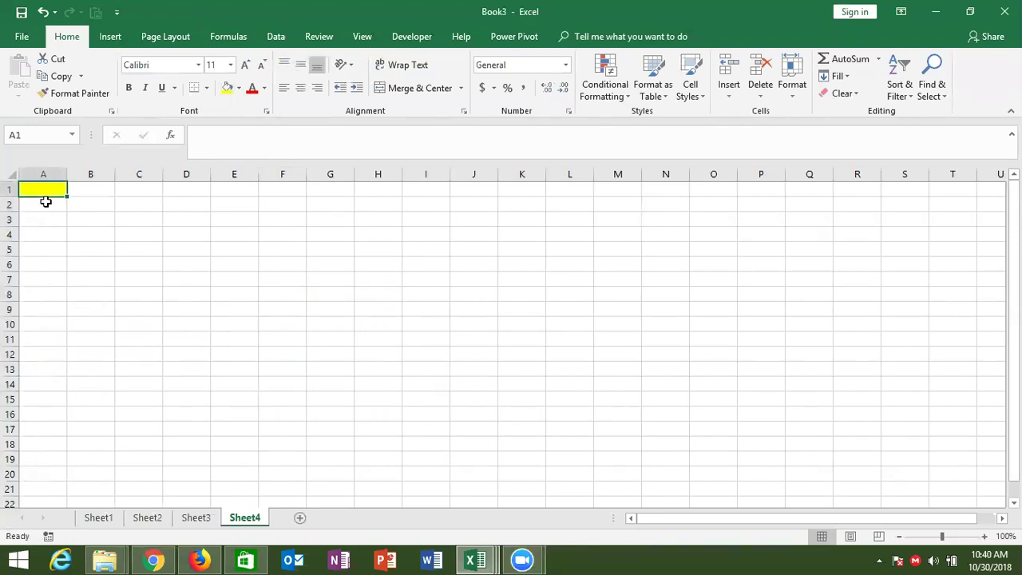
click(46, 208)
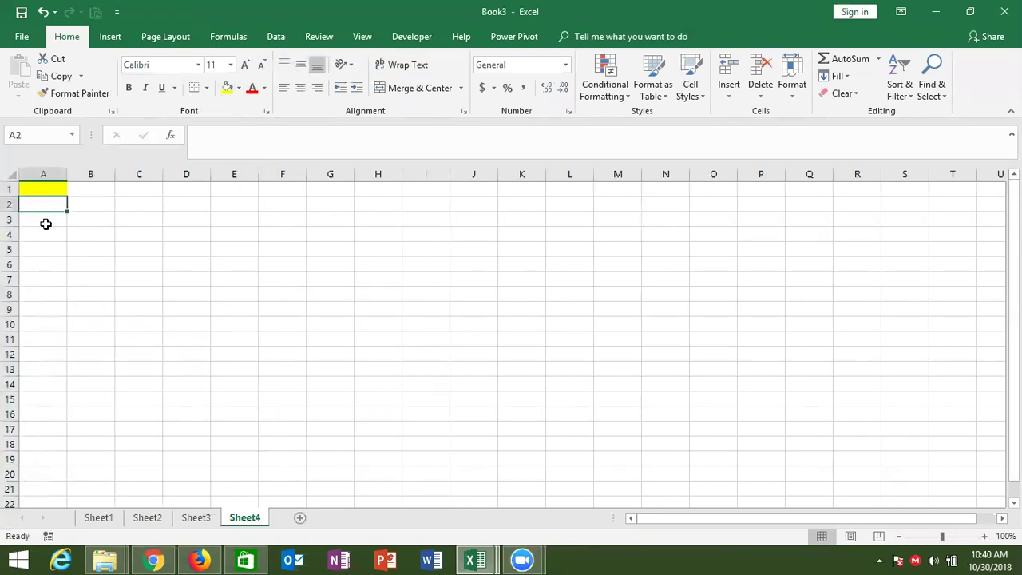
click(45, 225)
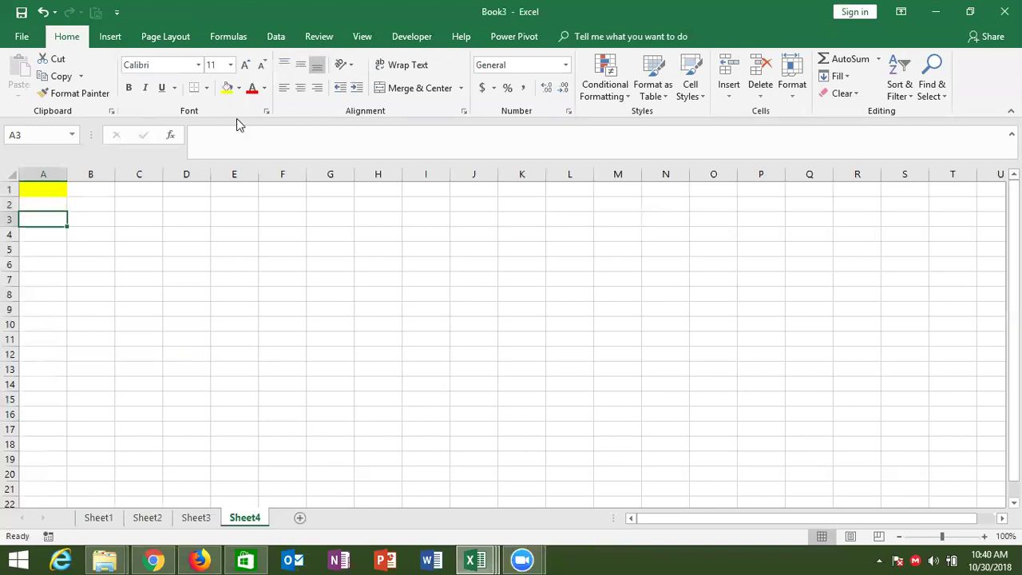
key(F4)
click(43, 236)
click(43, 248)
click(238, 88)
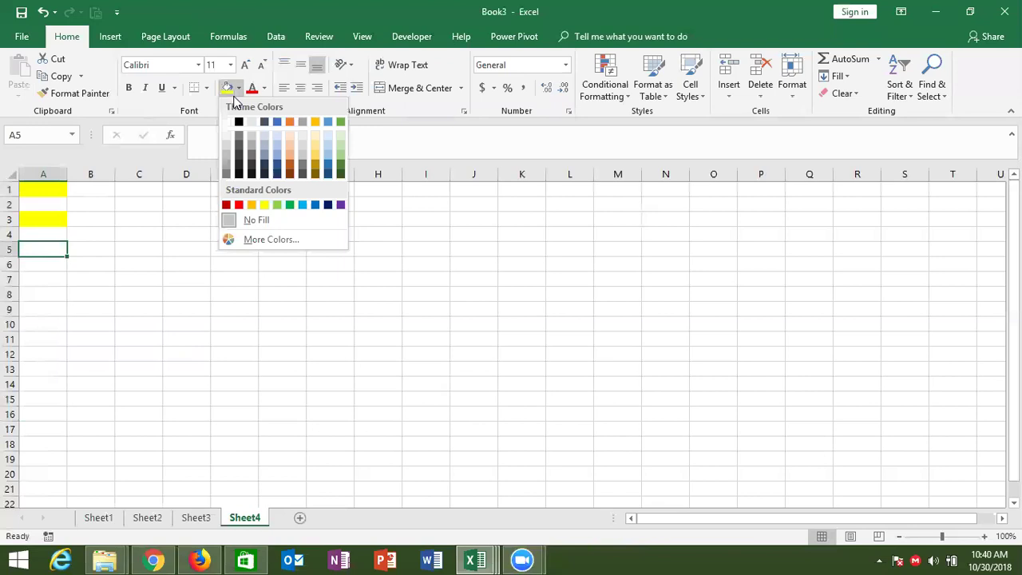
click(227, 88)
- Delete the yellow-shaded column A from Sheet4 and return to cell A1
click(49, 202)
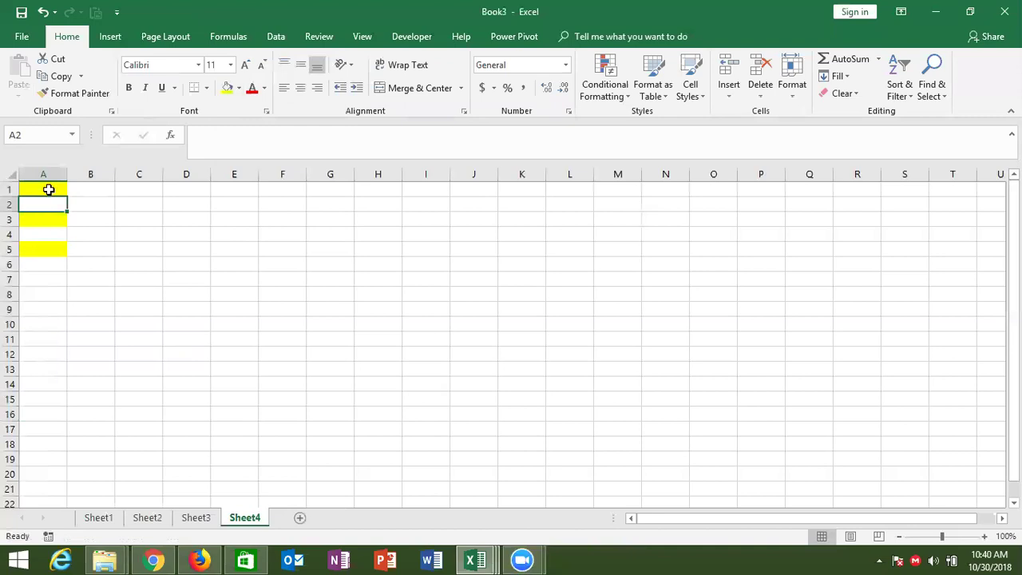
click(45, 176)
key(ctrl+minus)
key(ctrl+Home)
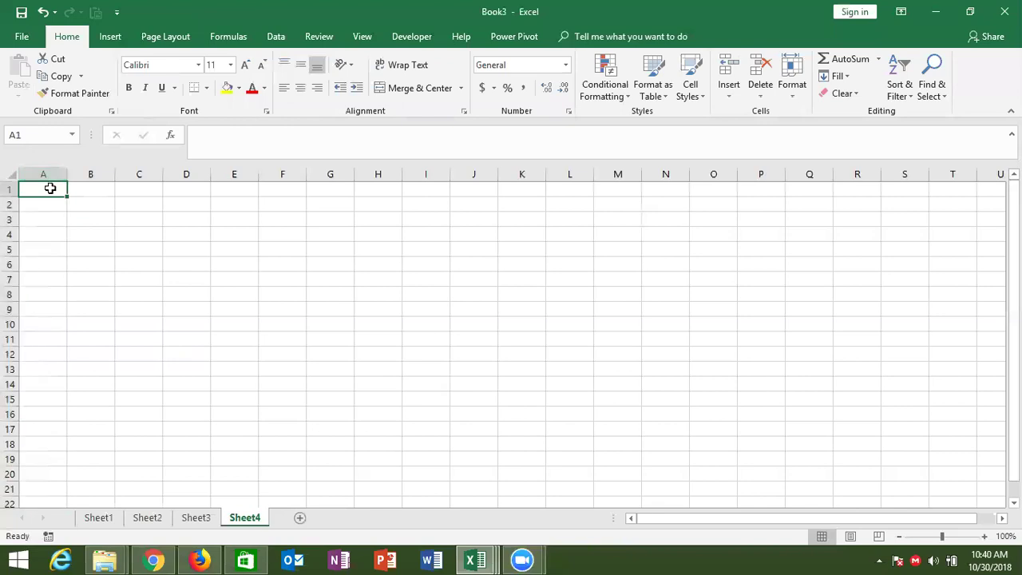
- Enter =ROW() in B1 of Sheet4 and fill it down through B15
click(74, 188)
text(=row)
key(Tab)
key(Return)
click(75, 188)
key(shift+Down)
key(shift+Down)
key(shift+Down)
key(shift+Down)
key(shift+Down)
key(shift+Down)
key(shift+Down)
key(shift+Down)
key(shift+Down)
key(shift+Down)
key(shift+Down)
key(shift+Down)
key(shift+Down)
key(shift+Down)
key(ctrl+d)
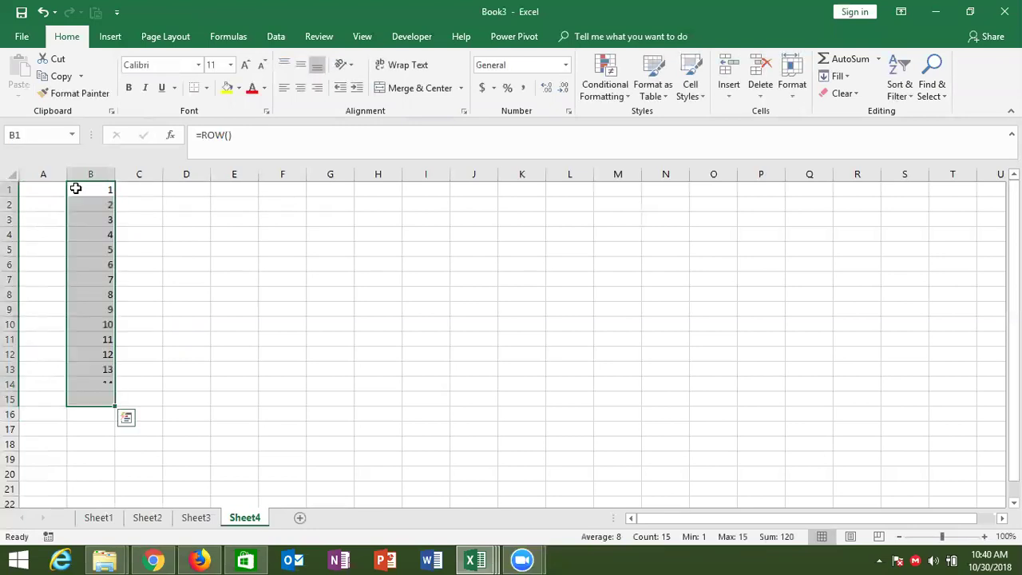
- Enter =ISODD(B1) in C1 and fill it down through C12
key(Right)
text(=)
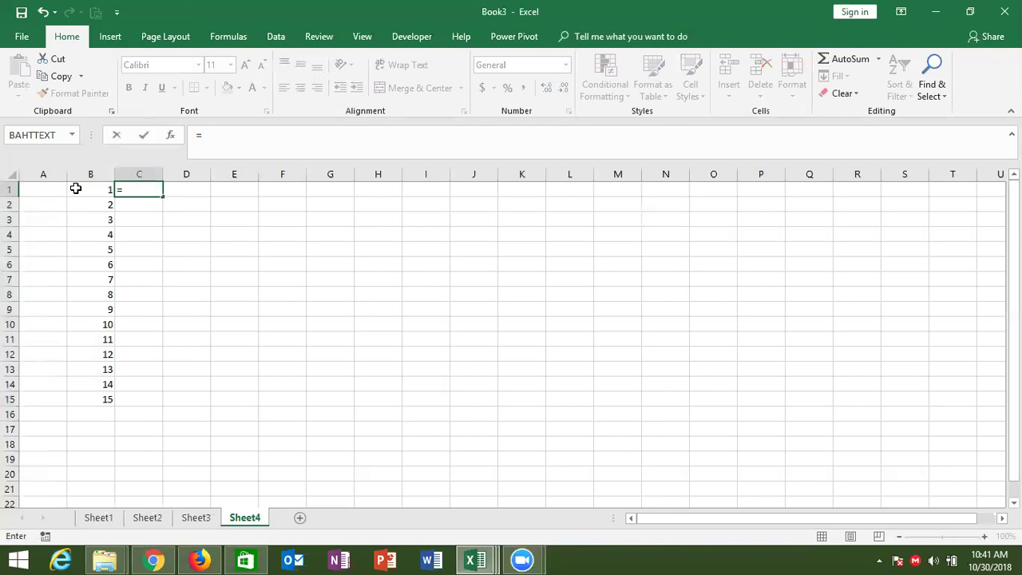
text(iso)
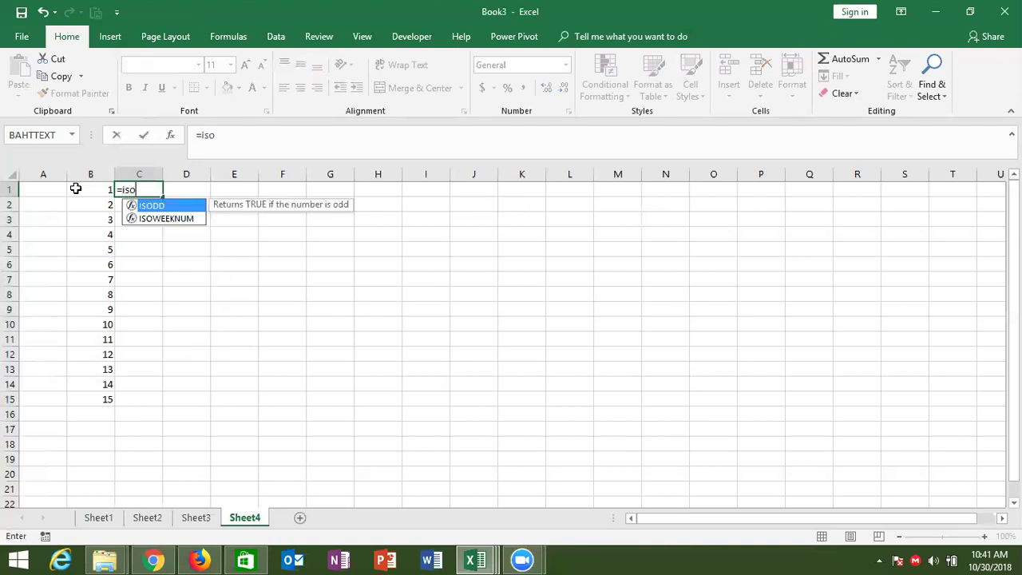
key(Tab)
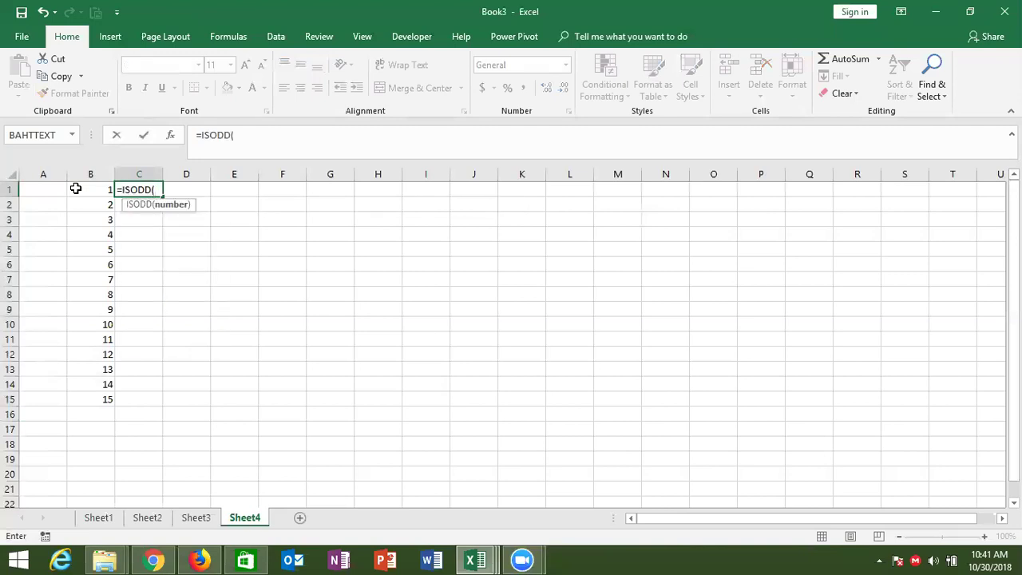
click(76, 189)
key(ctrl+Return)
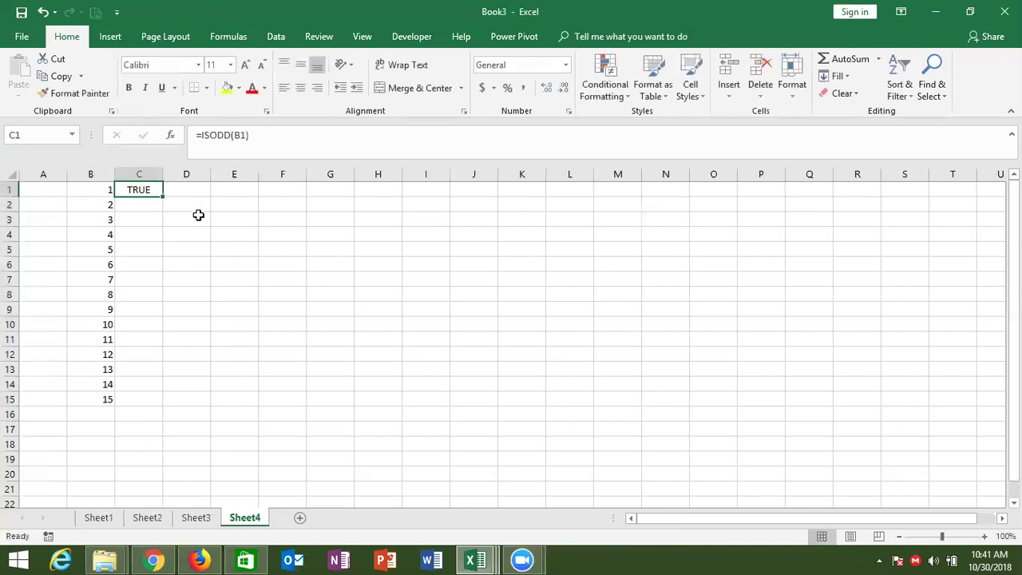
drag(163, 196, 154, 365)
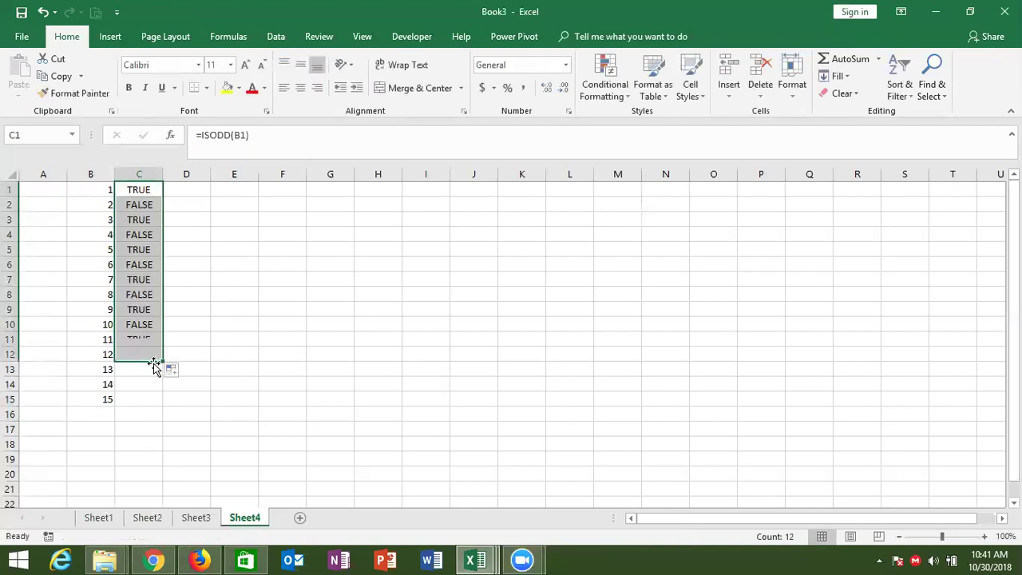
click(99, 190)
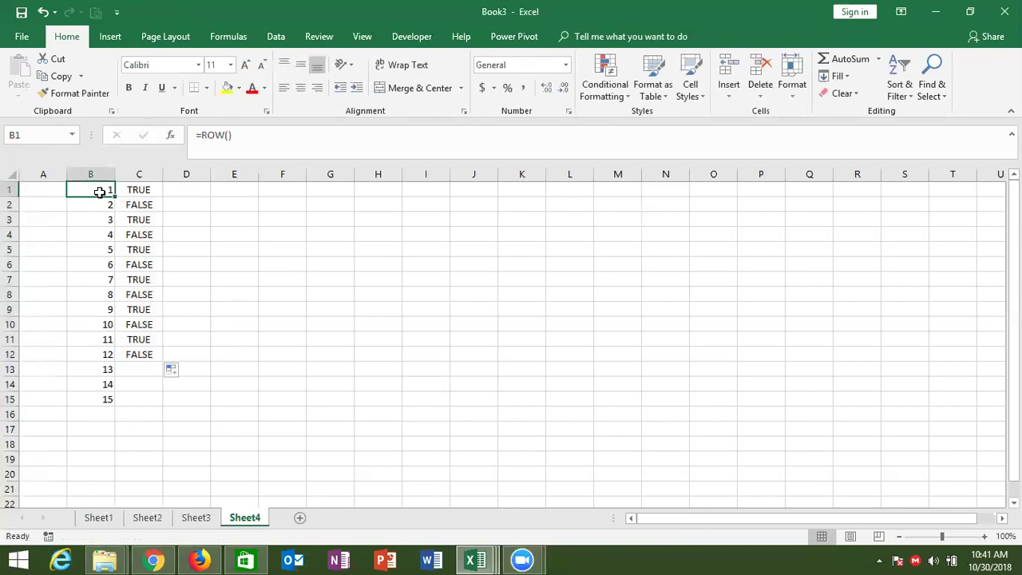
mouse_move(99, 192)
mouse_down()
mouse_move(98, 209)
mouse_move(103, 189)
mouse_up()
click(103, 203)
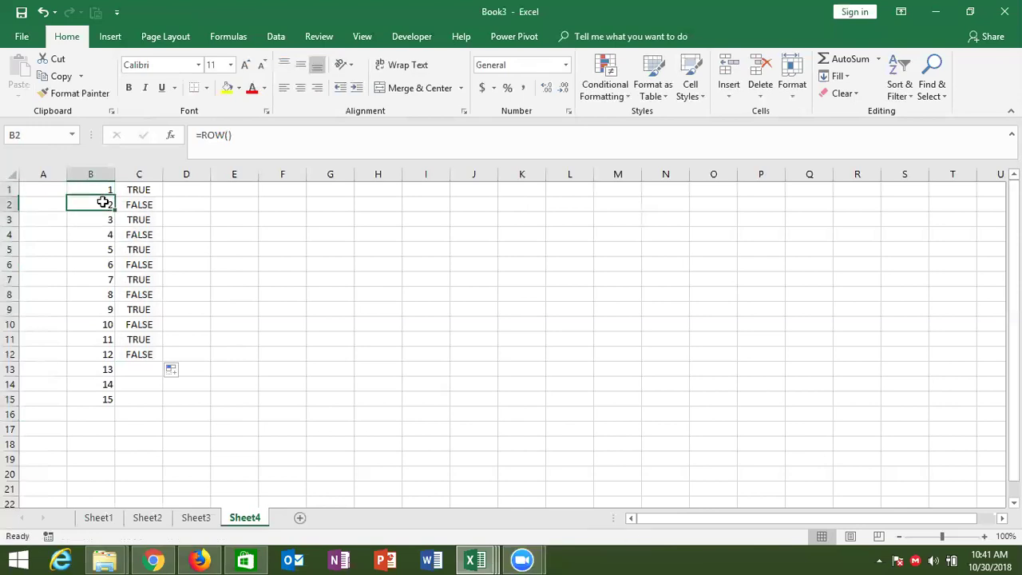
click(103, 215)
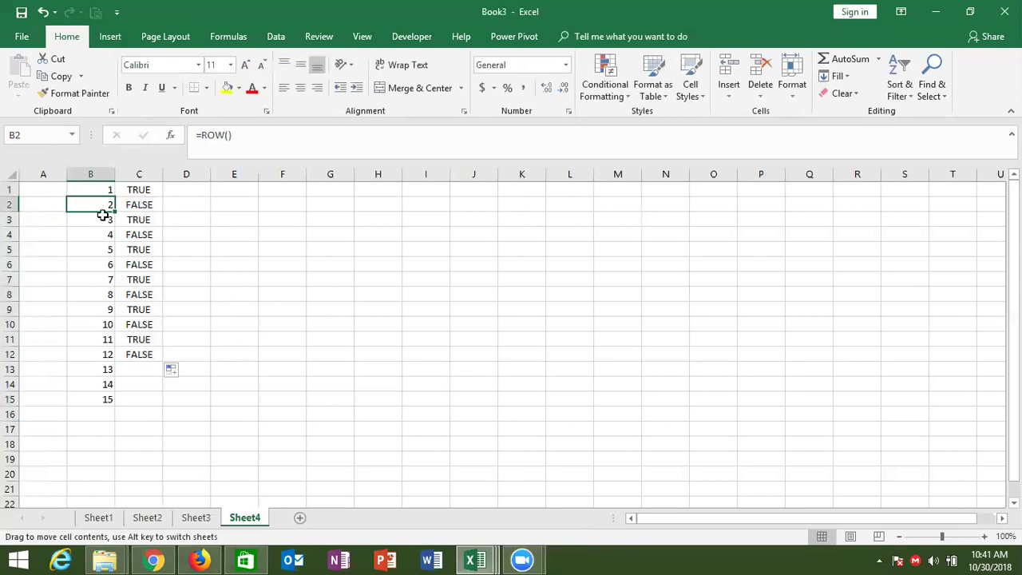
- Add a formula-based conditional formatting rule to A1 using =isodd(row()) with a green fill
click(56, 192)
click(604, 96)
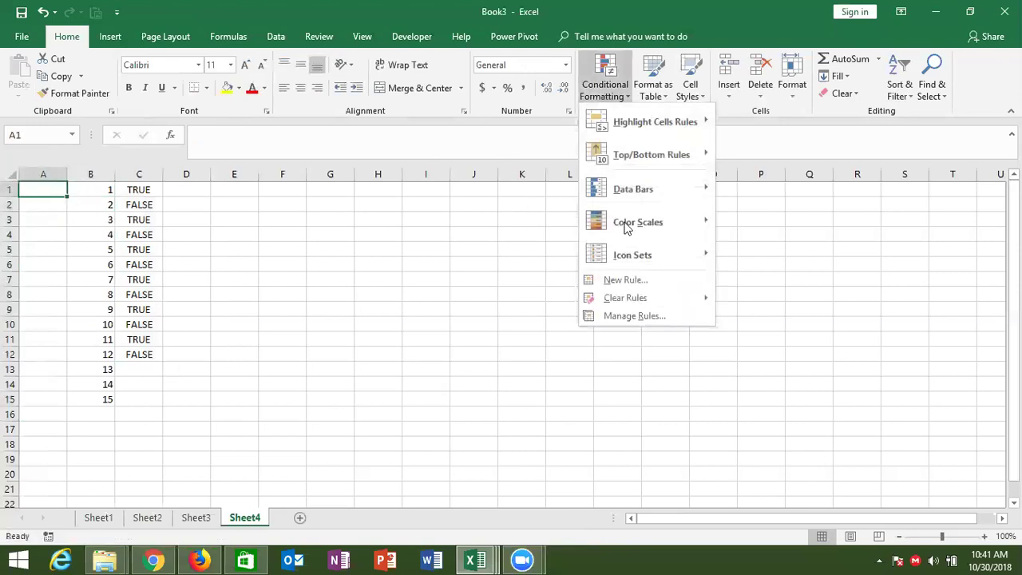
click(611, 279)
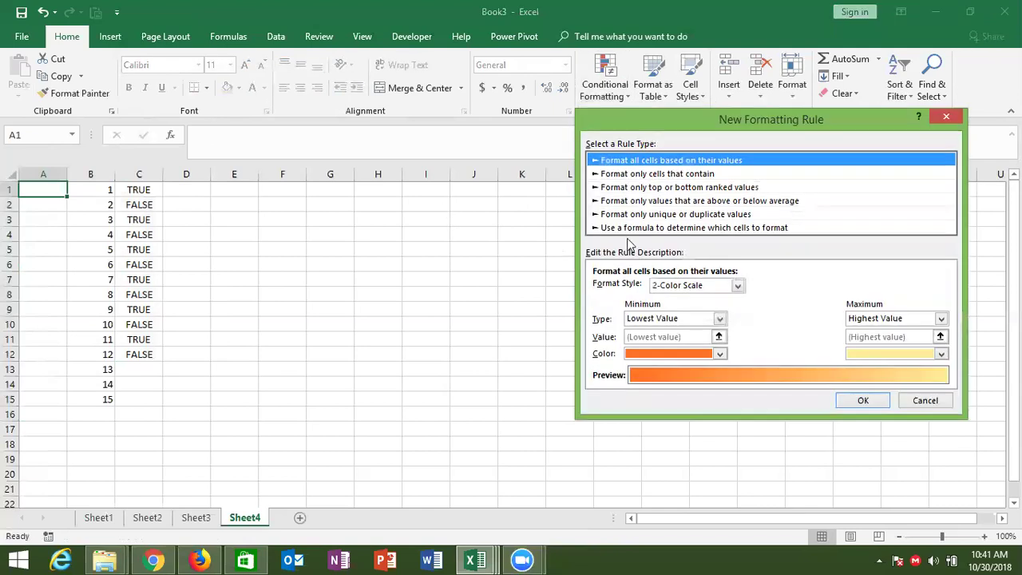
click(694, 227)
click(610, 286)
text(=isodd()
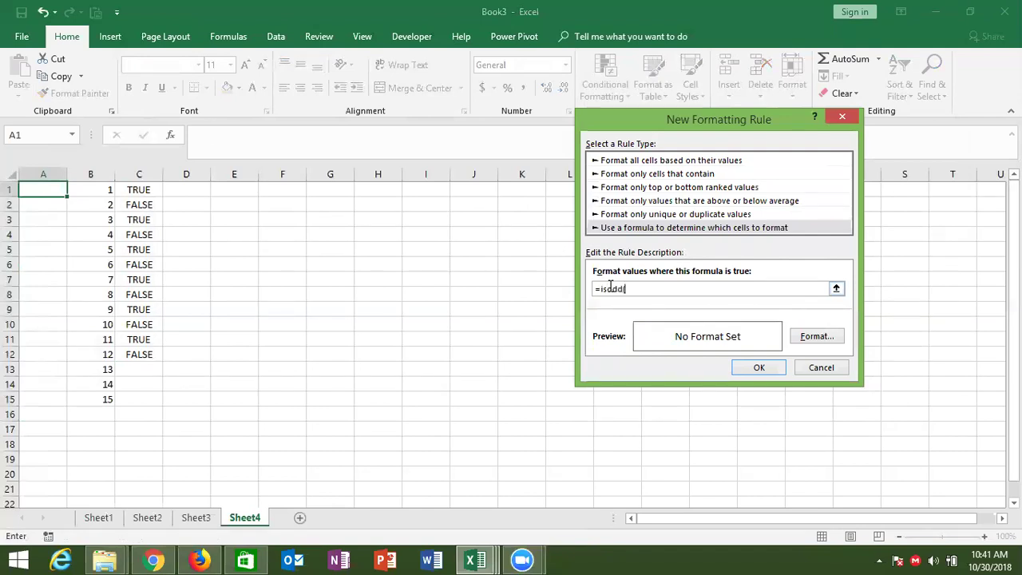
text(row()))
click(824, 338)
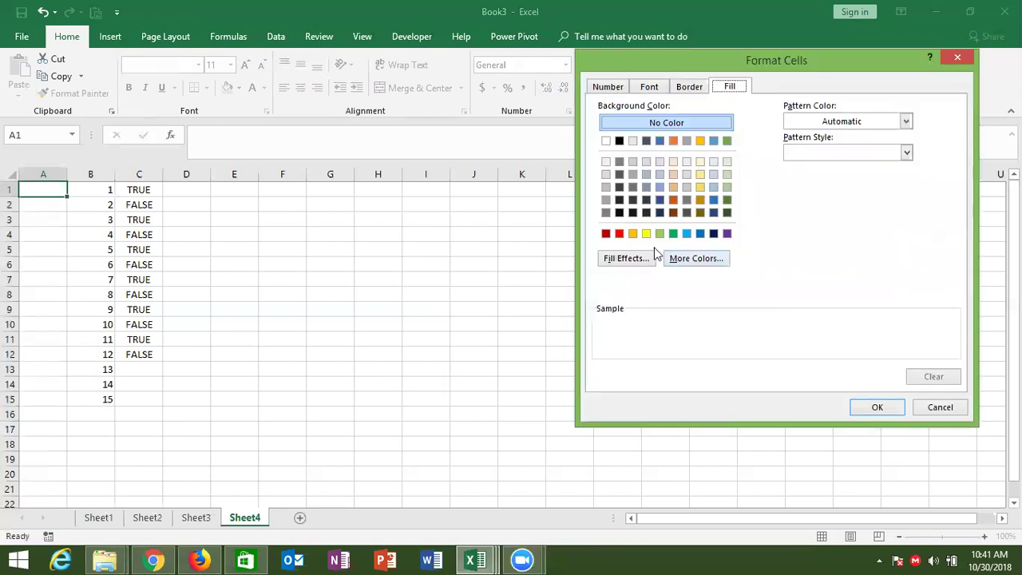
click(678, 235)
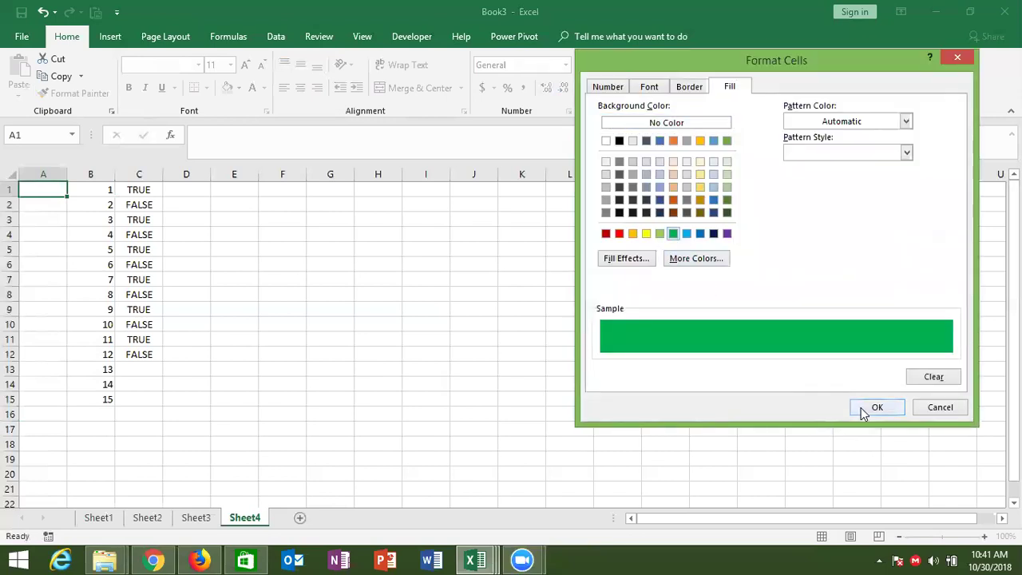
click(861, 409)
click(760, 367)
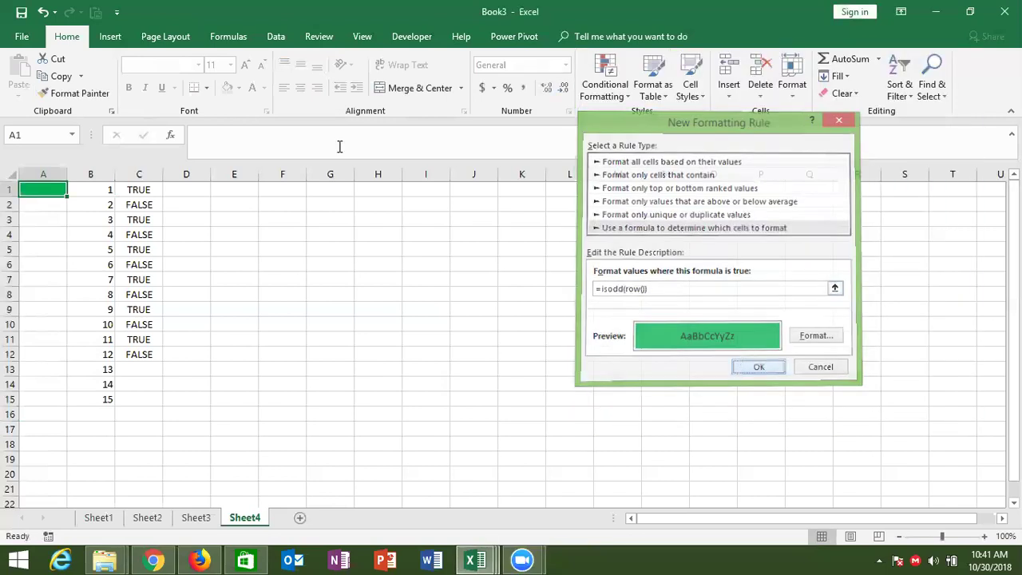
- Copy the formatting of A1 down column A through A17 to shade alternate rows
click(91, 96)
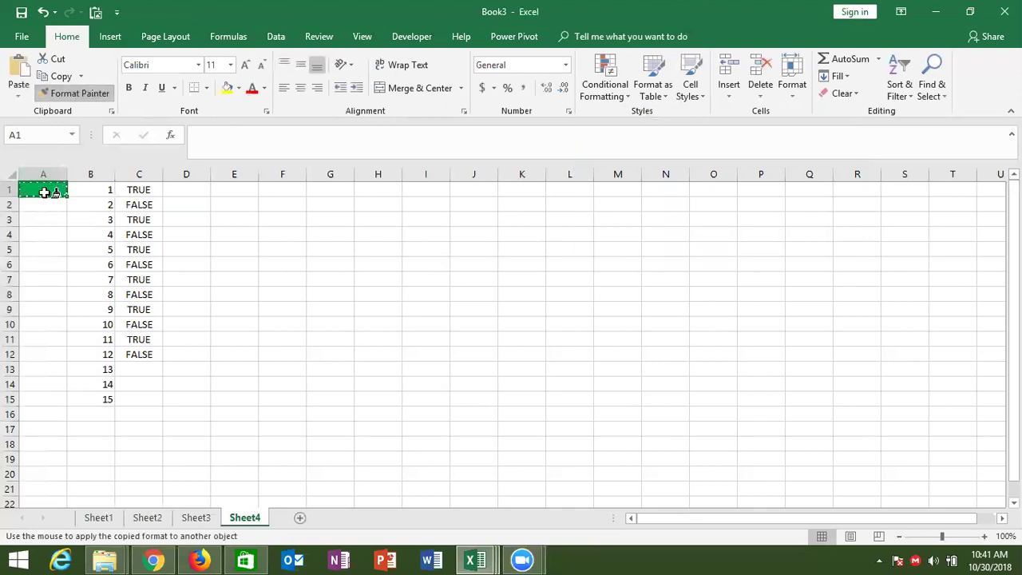
drag(43, 189, 27, 432)
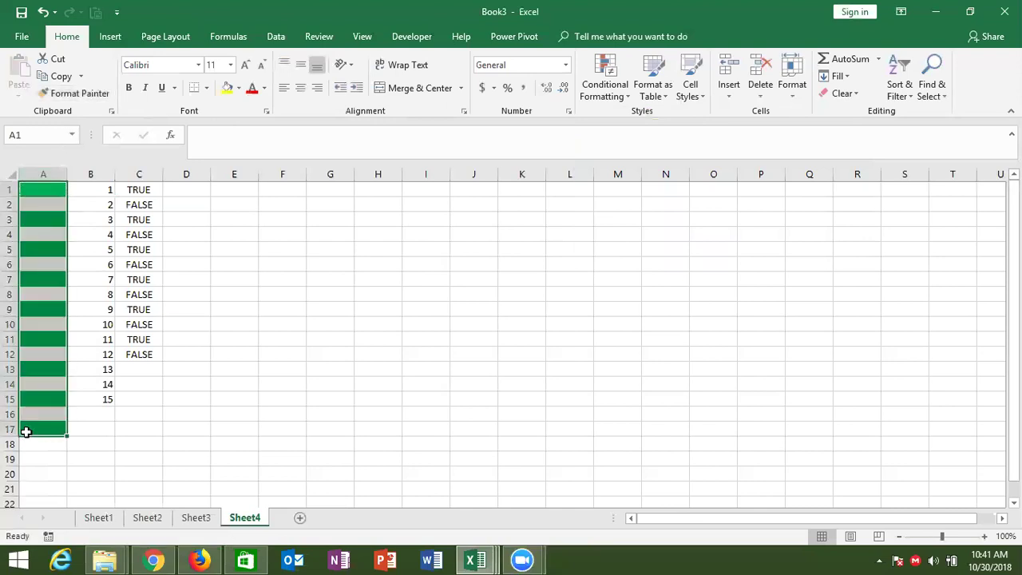
click(224, 408)
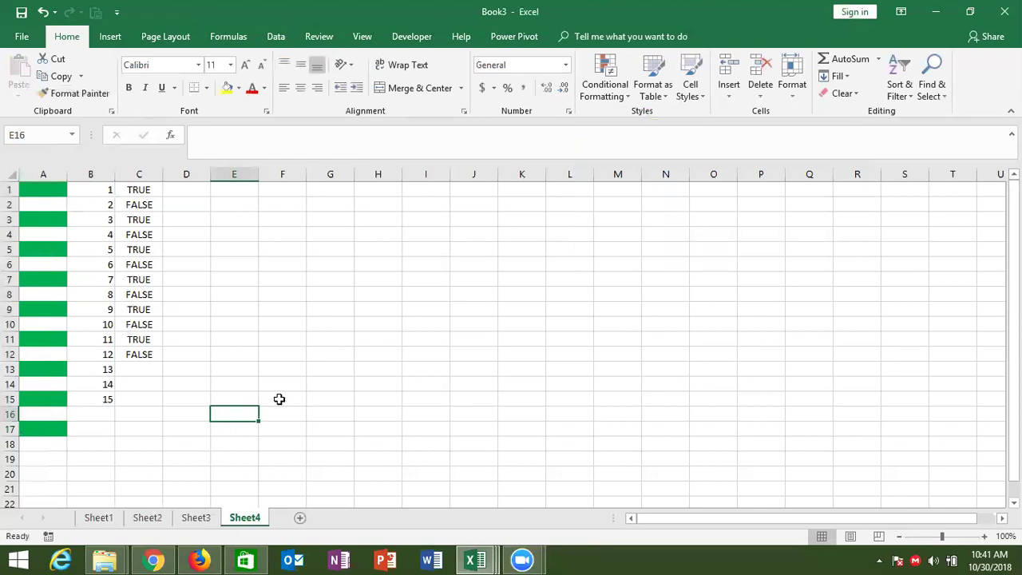
- Enter =COLUMN() in G3 to return that cell's own column number
click(324, 218)
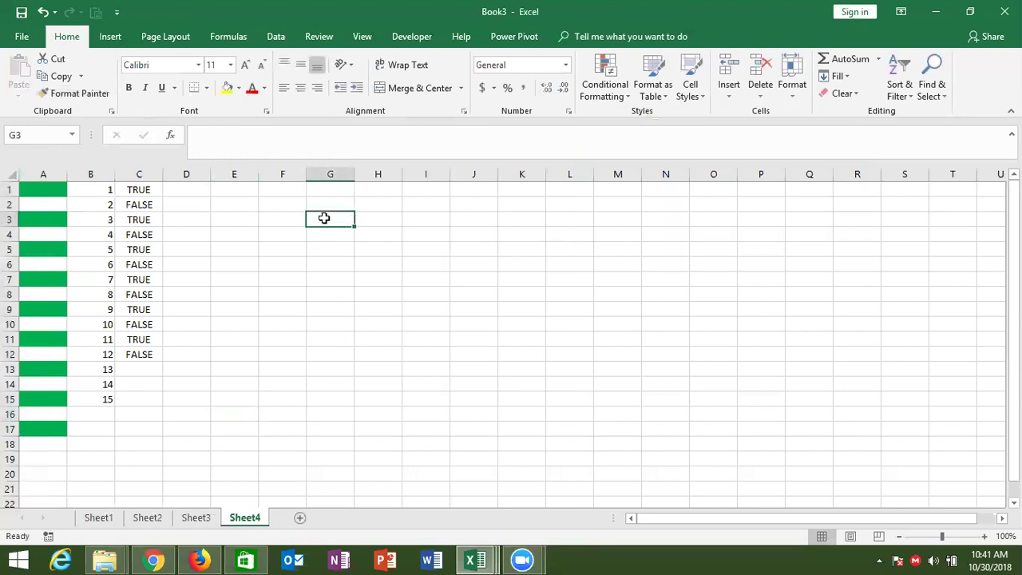
text(=Col)
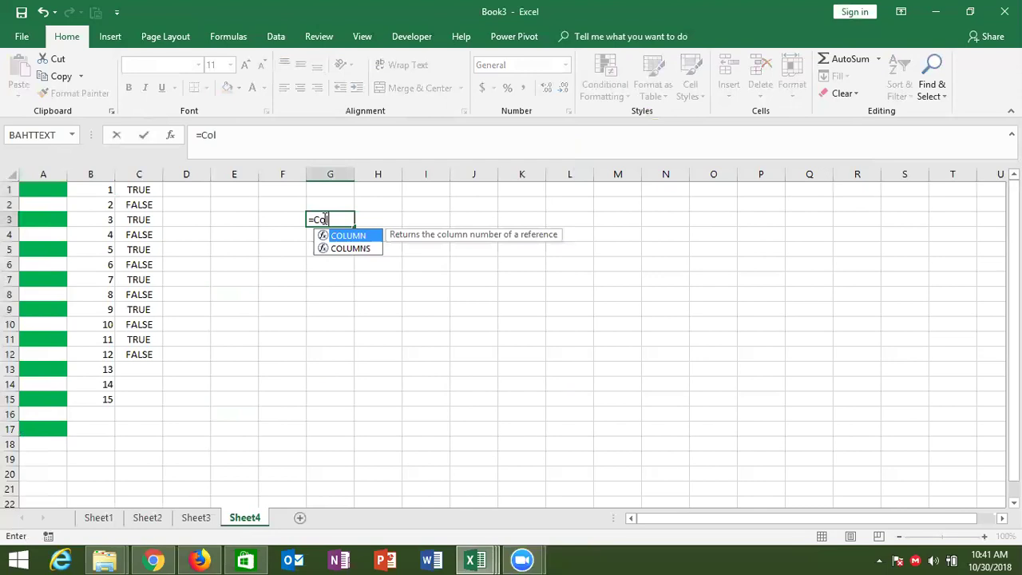
key(Tab)
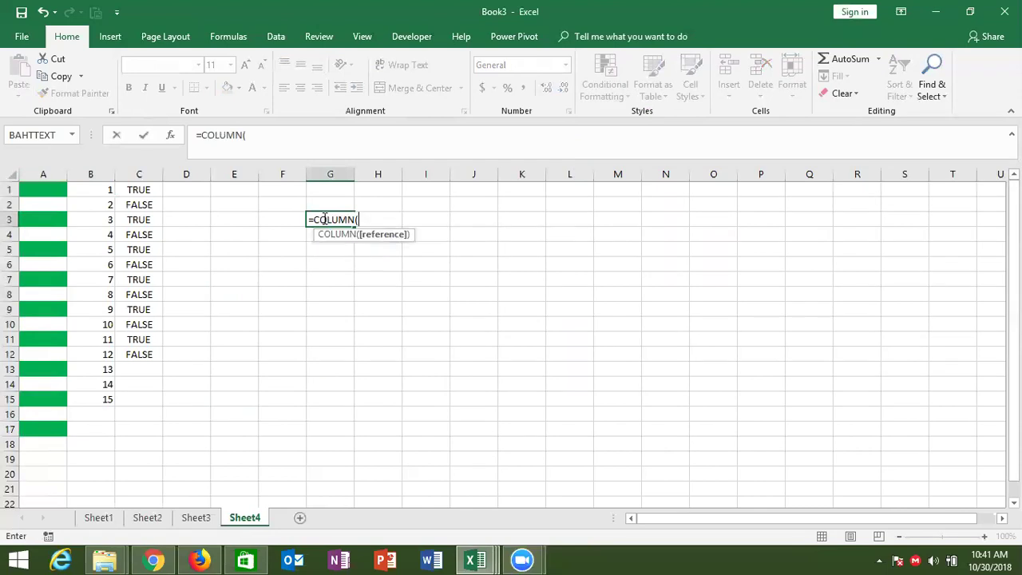
text())
key(Return)
click(324, 218)
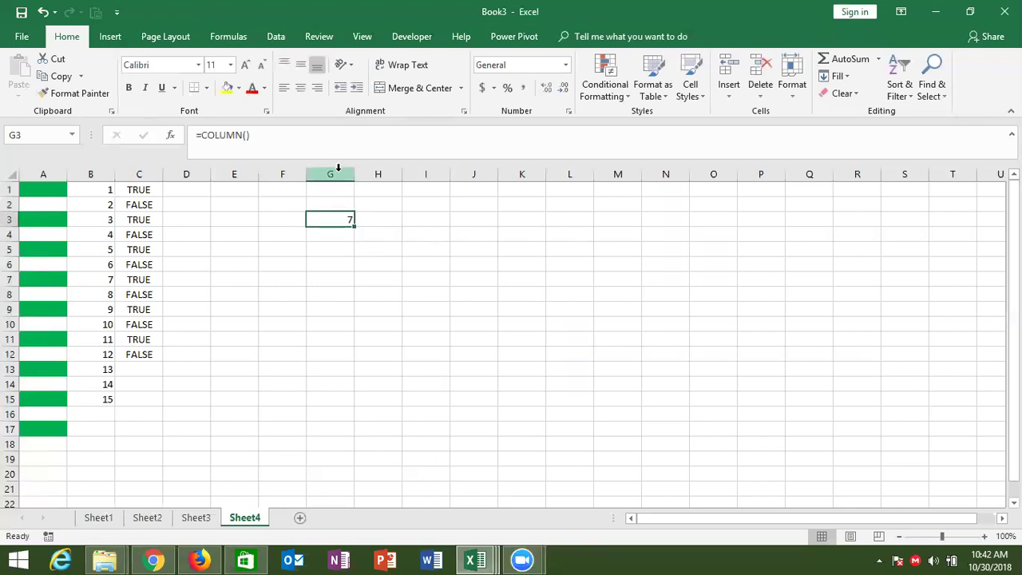
- Enter =COLUMN(E11) in H3 to return the column number of the referenced cell
click(356, 219)
text(=)
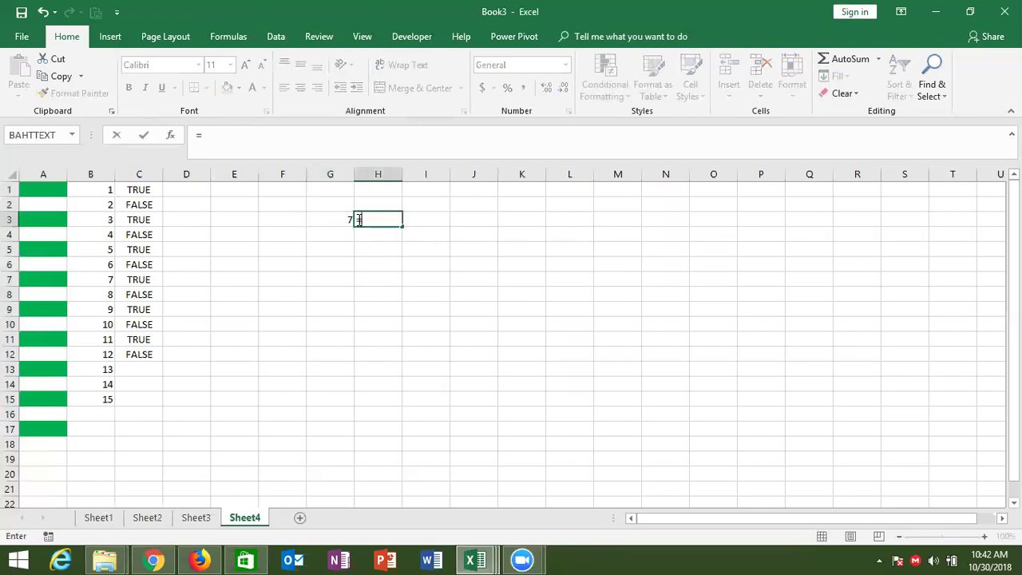
text(col)
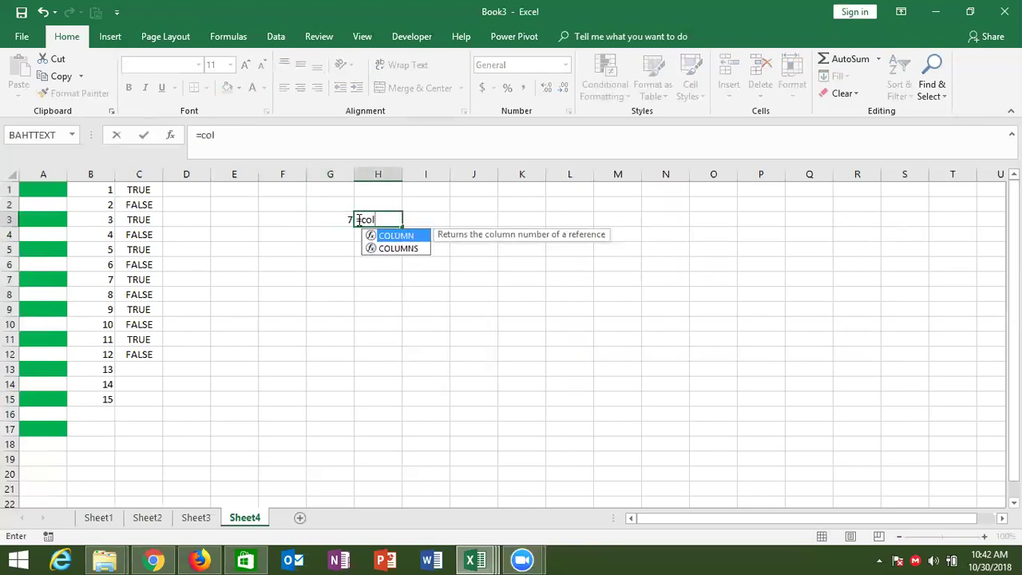
double_click(391, 233)
click(237, 337)
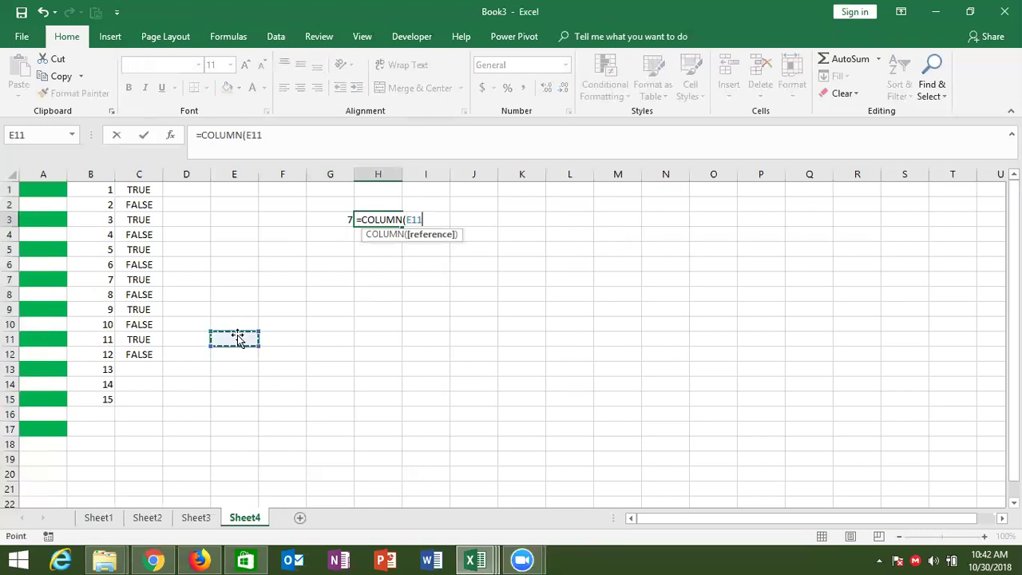
text())
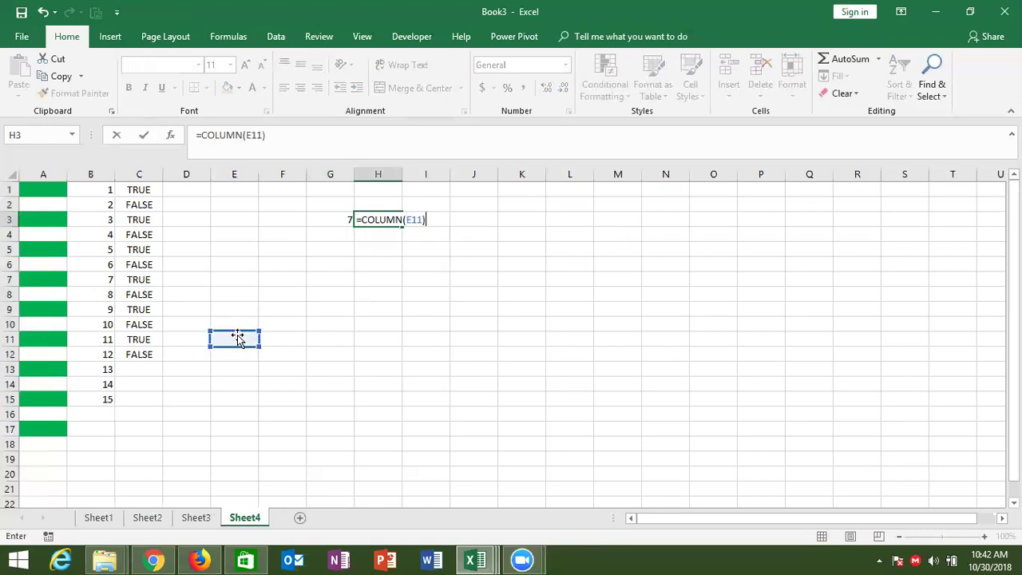
key(Return)
key(Up)
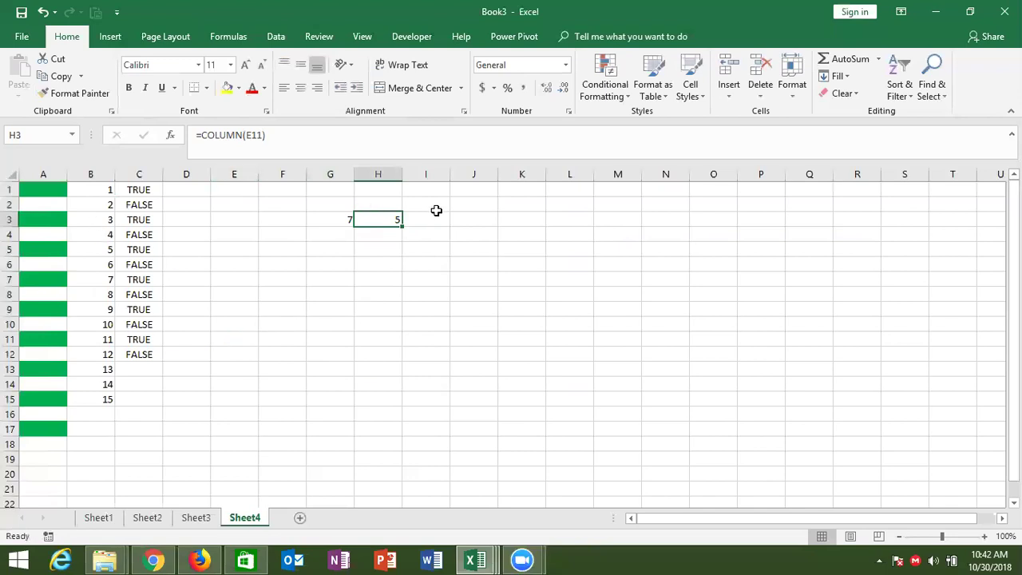
drag(397, 189, 827, 185)
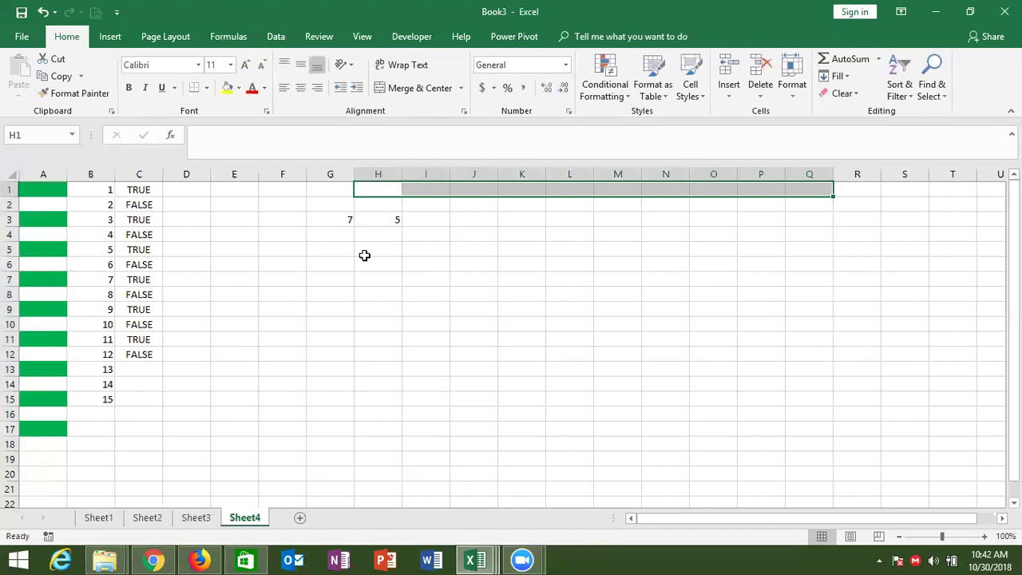
drag(225, 209, 223, 464)
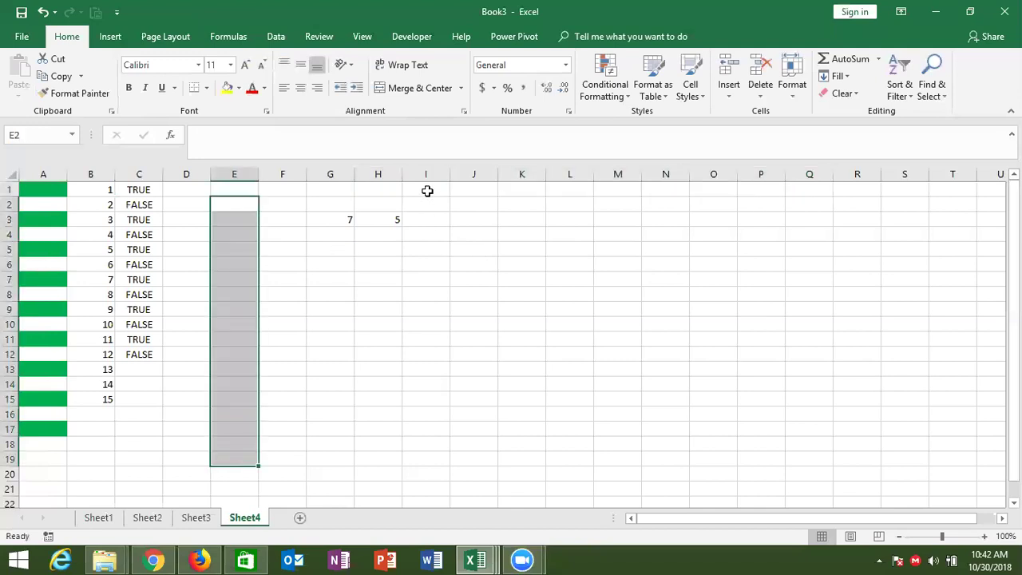
drag(428, 191, 727, 191)
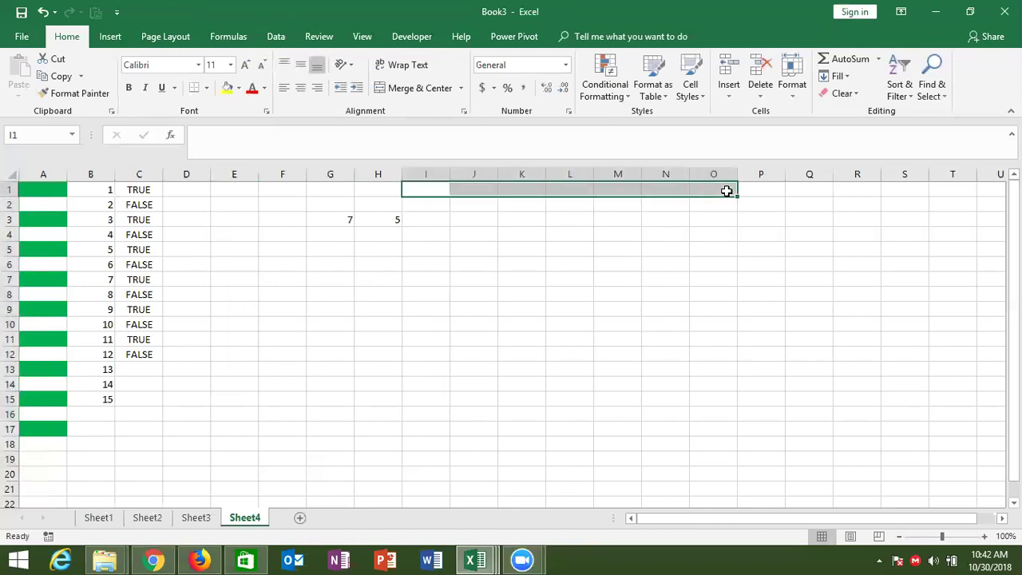
- Enter =ROWS(E7:E16) in G7 to count the rows in that range, and move to cell H4
click(341, 282)
text(=)
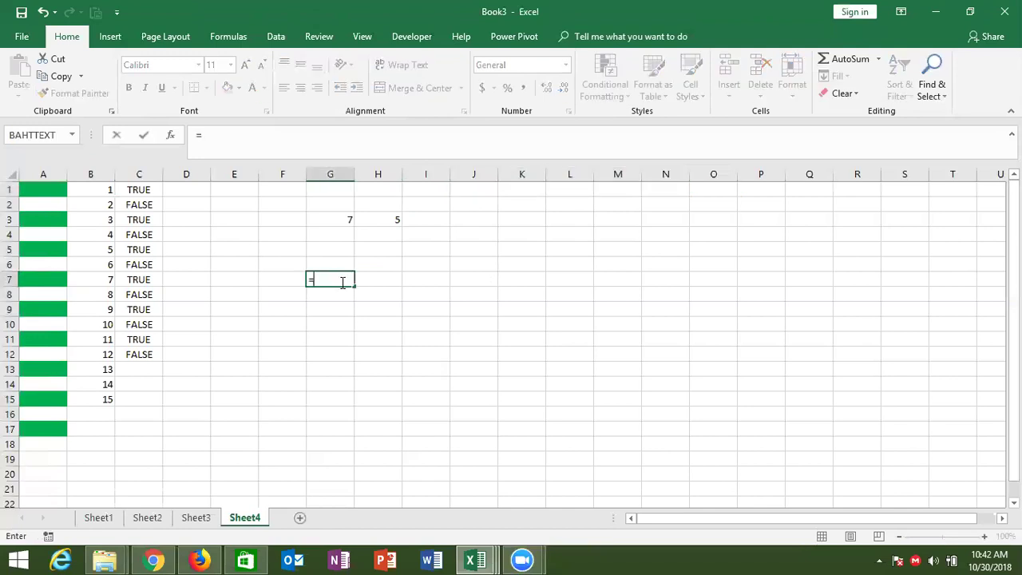
text(ro)
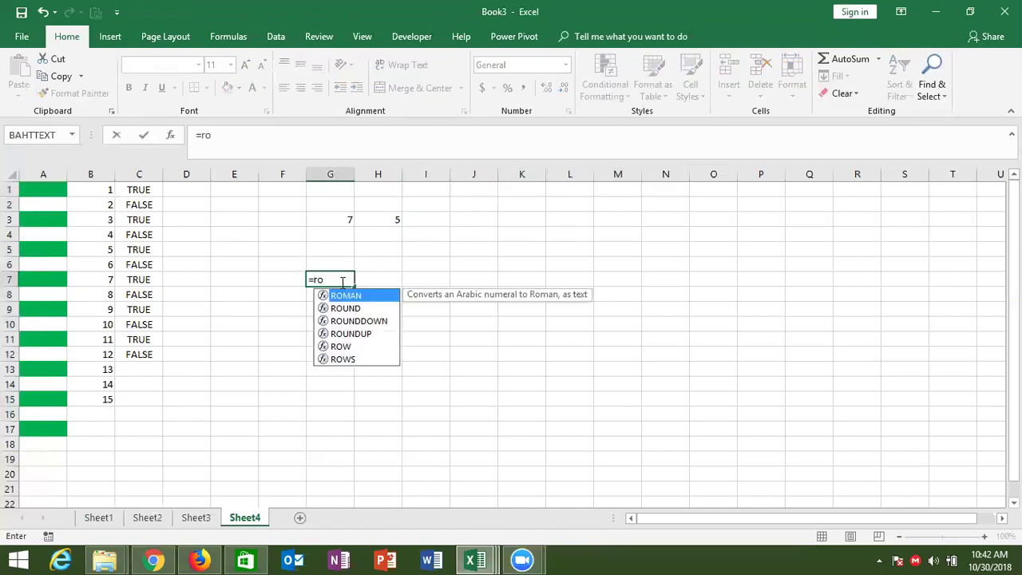
text(w)
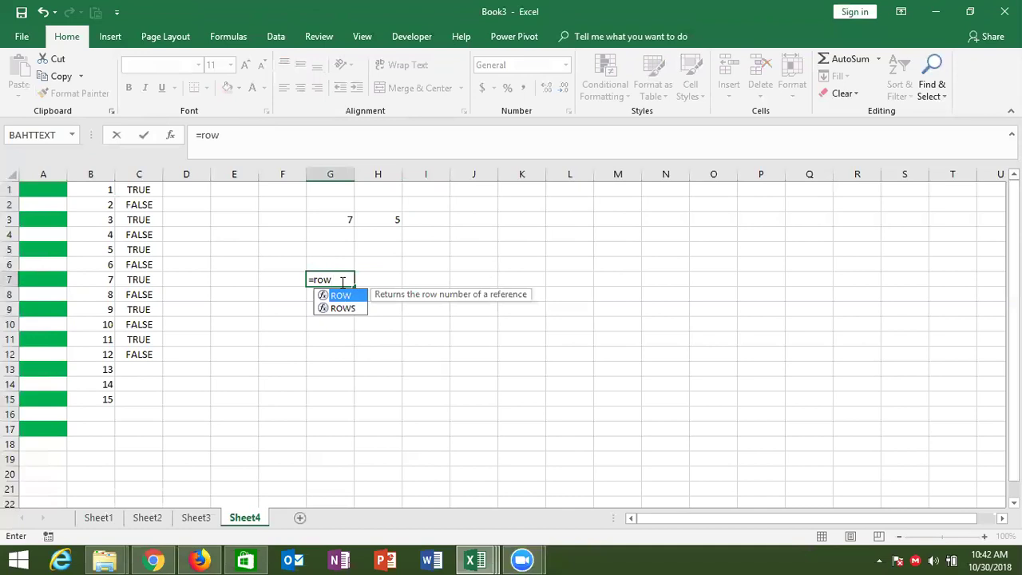
key(Down)
key(Tab)
drag(227, 278, 212, 407)
text())
key(ctrl+Return)
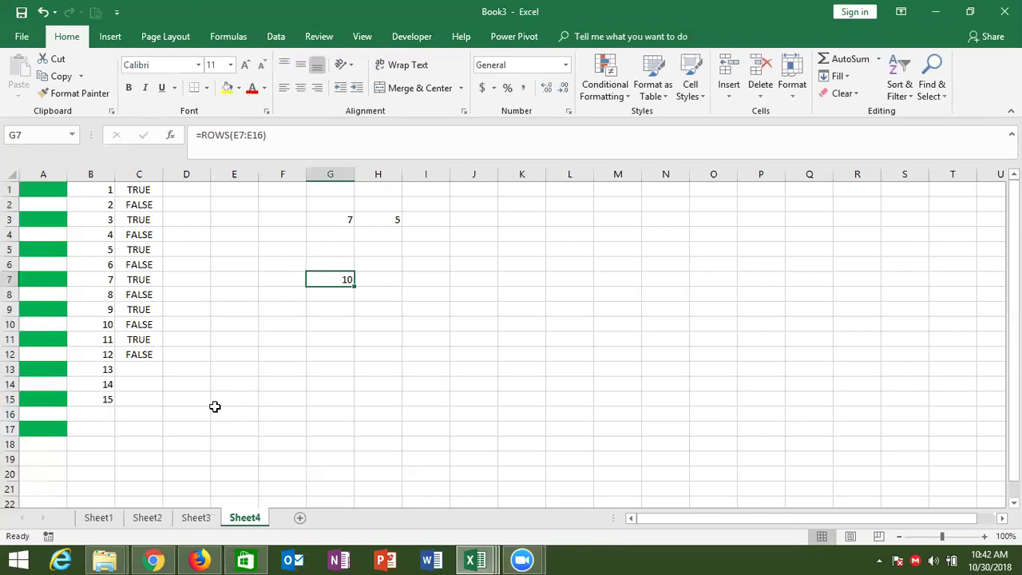
key(Up)
key(Up)
key(Up)
key(Right)
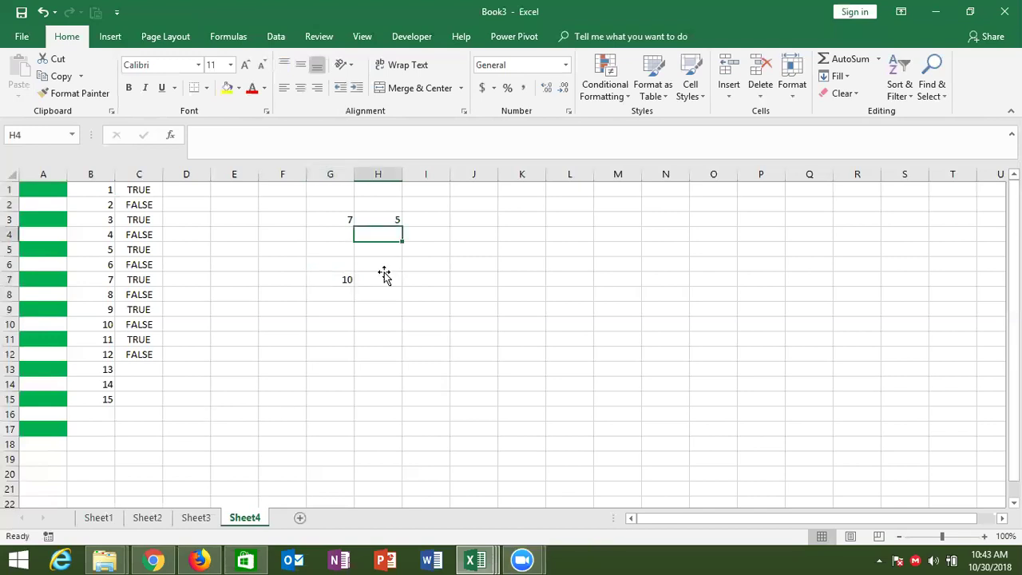
- Enter =COLUMNS(K4:P5) in H6 to count the columns in that range
click(381, 265)
text(=col)
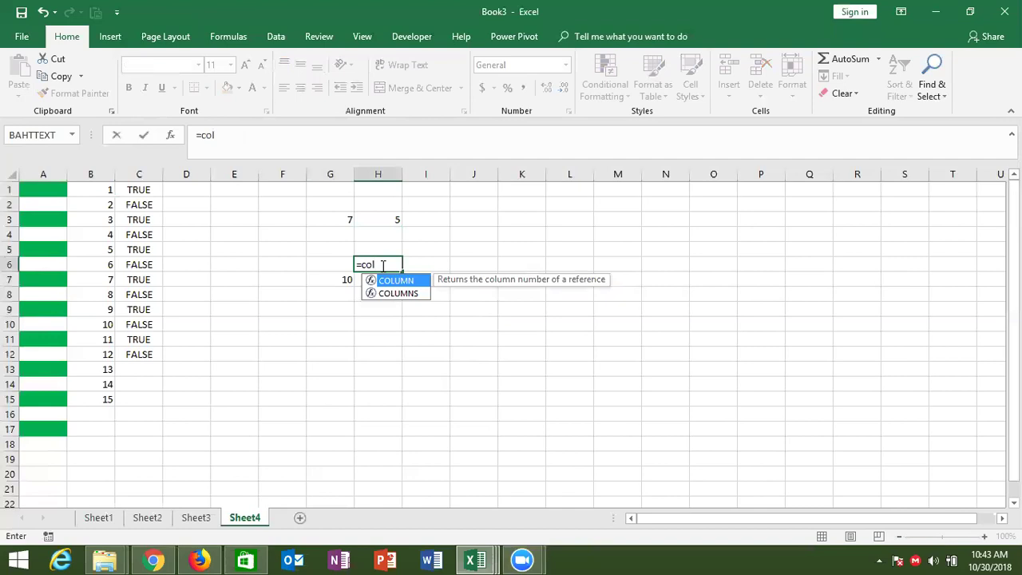
key(Down)
key(Tab)
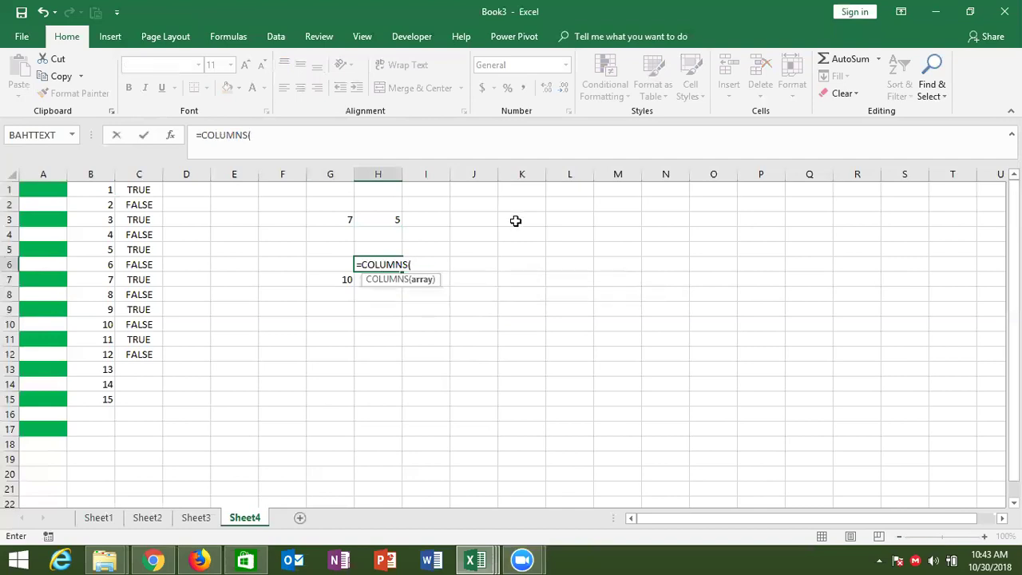
drag(531, 235, 765, 247)
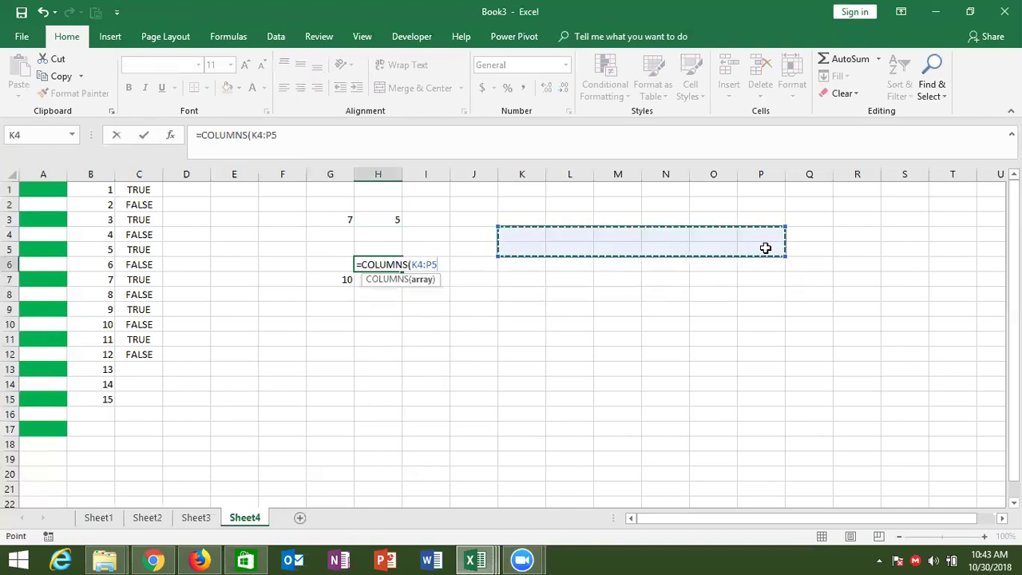
text())
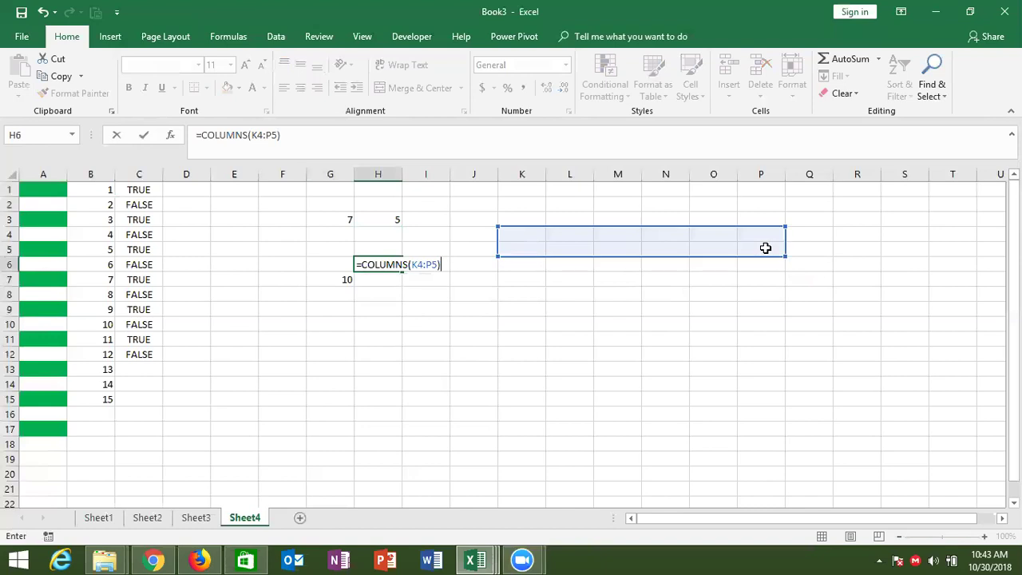
key(Return)
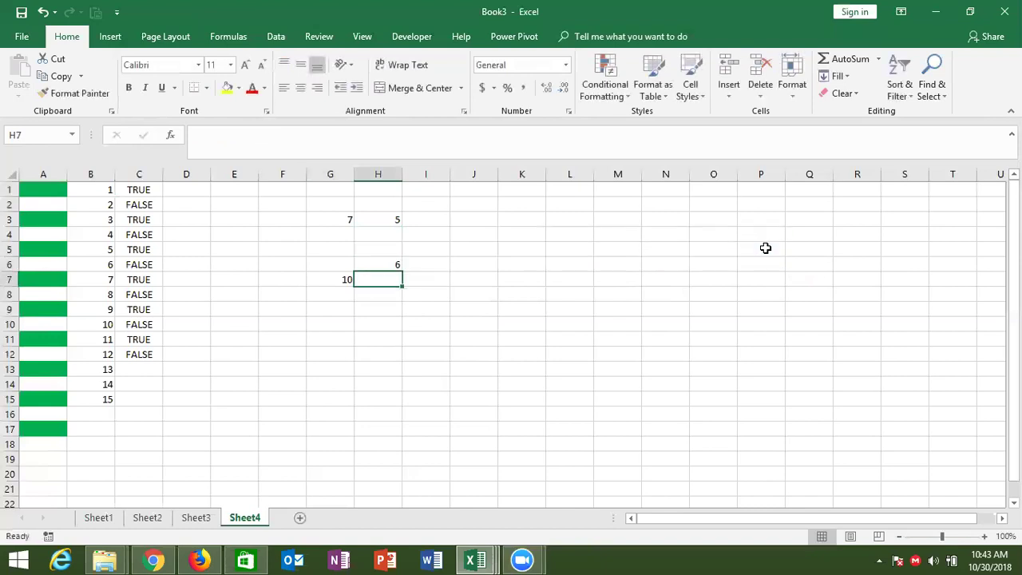
- Review the COLUMNS formula in H6 and the COLUMN formula in H3
key(Up)
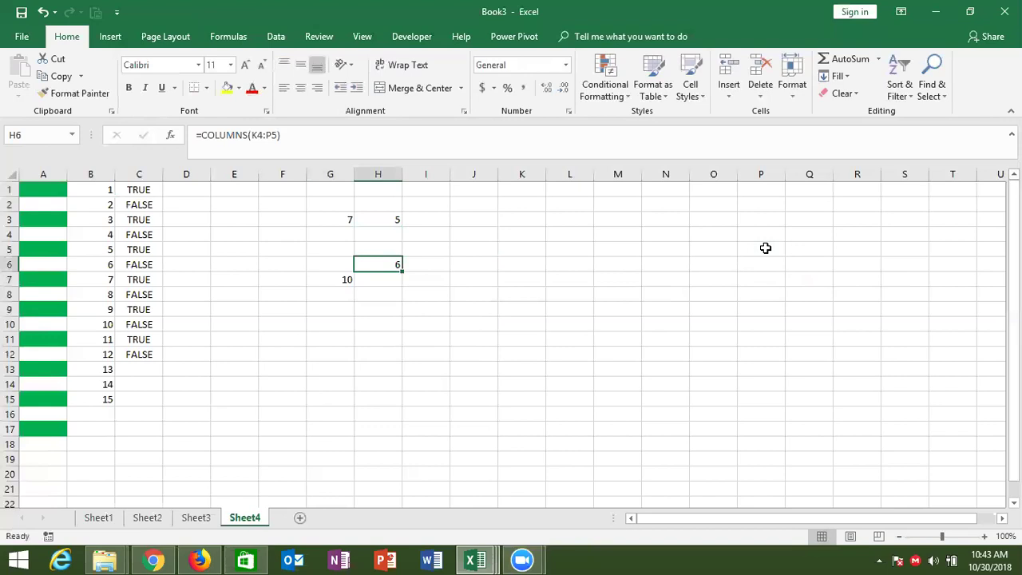
key(Up)
key(Up)
key(Up)
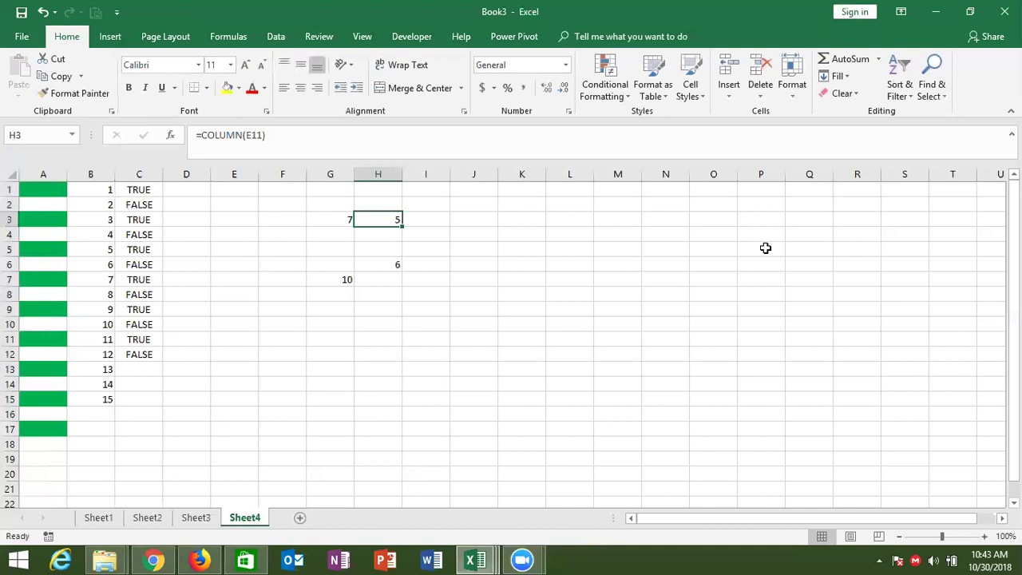
click(399, 398)
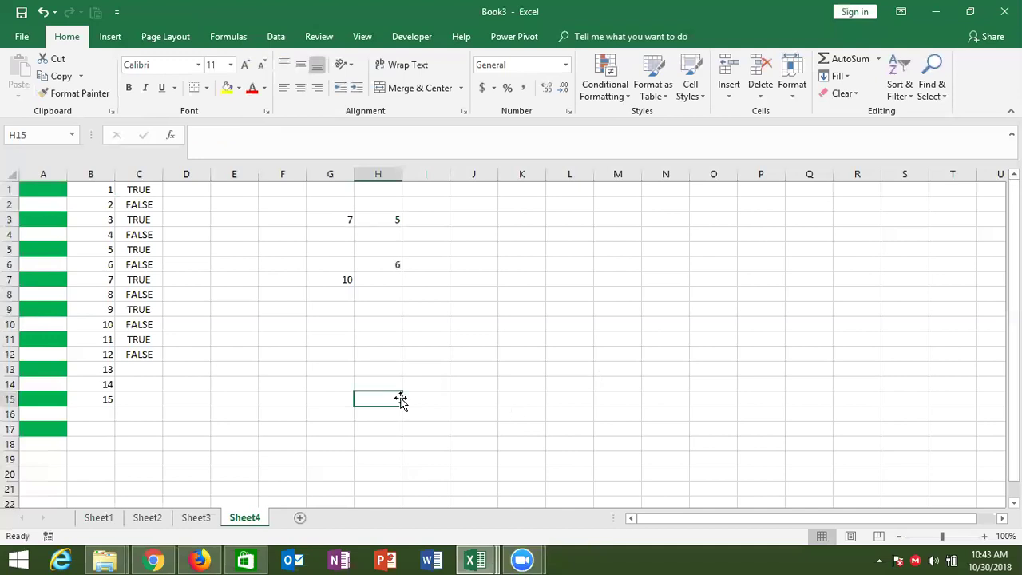
- Add a new worksheet after Sheet4 and enter Open in its cell A1
click(300, 519)
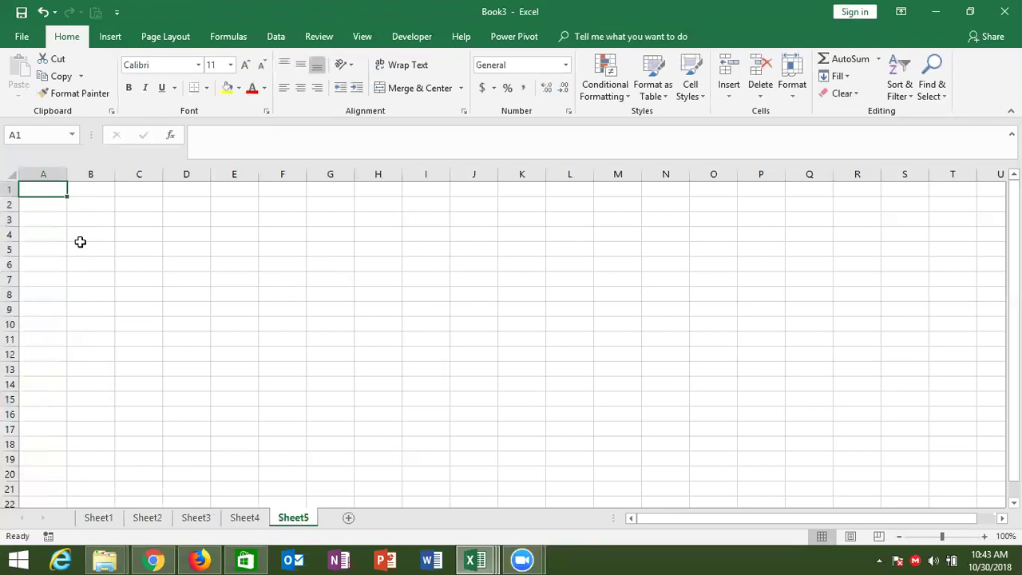
text(Boo)
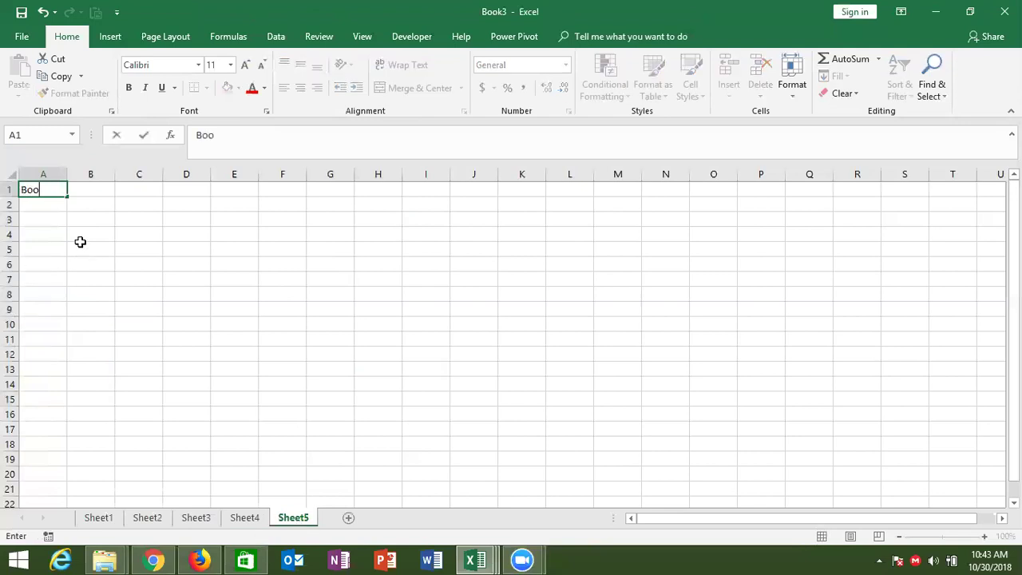
key(BackSpace)
key(BackSpace)
key(BackSpace)
text(Oppn)
key(BackSpace)
key(BackSpace)
text(en)
key(Return)
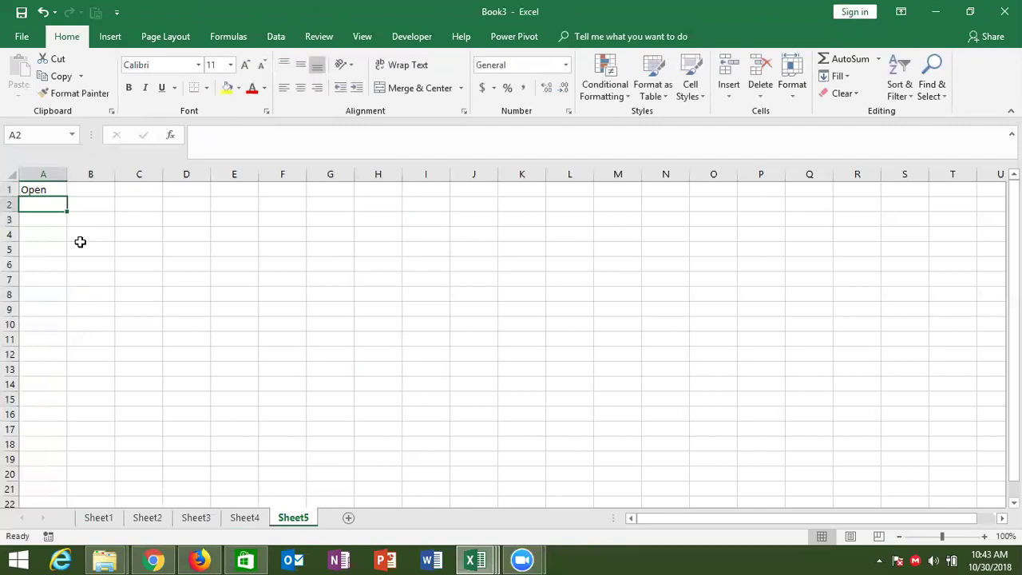
- View the Insert Hyperlink dialog for A1 without adding a link, and clear the cell's text
key(Up)
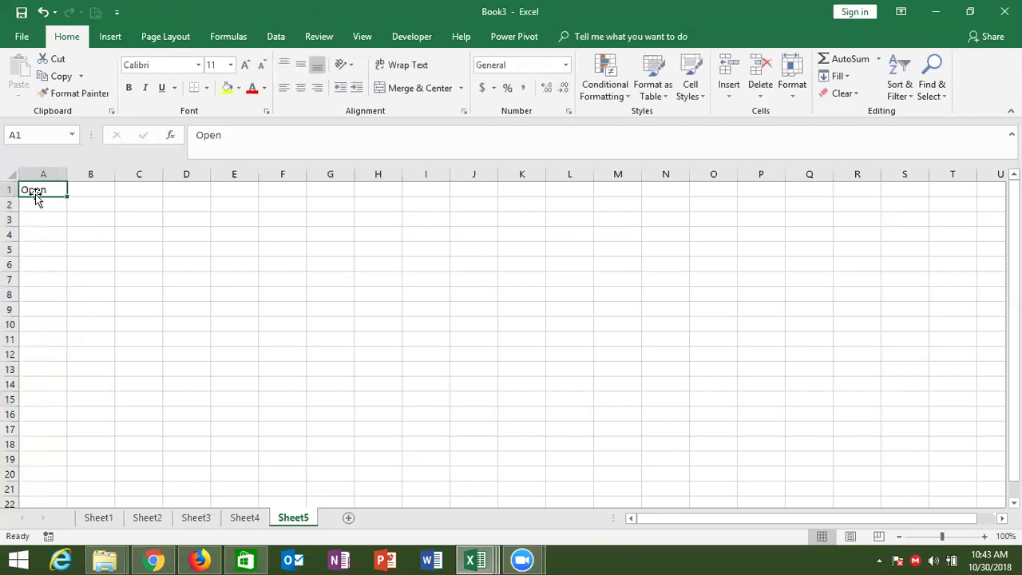
click(111, 36)
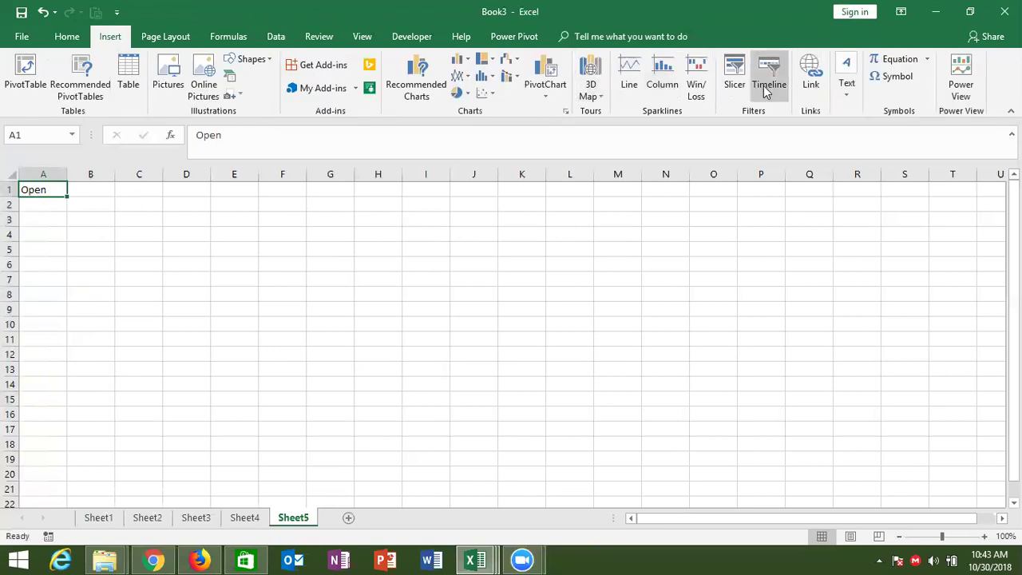
click(811, 78)
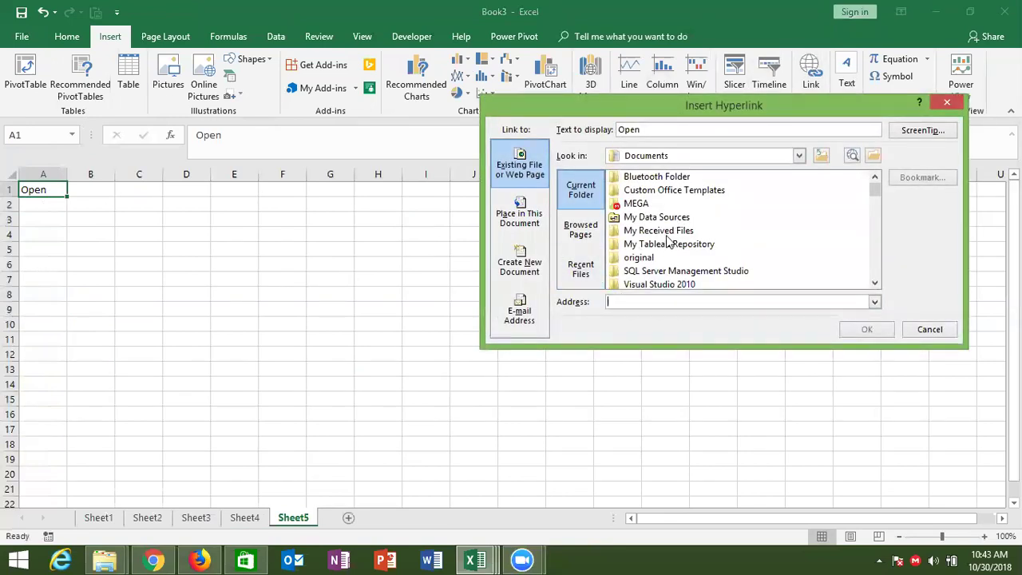
key(Escape)
key(Delete)
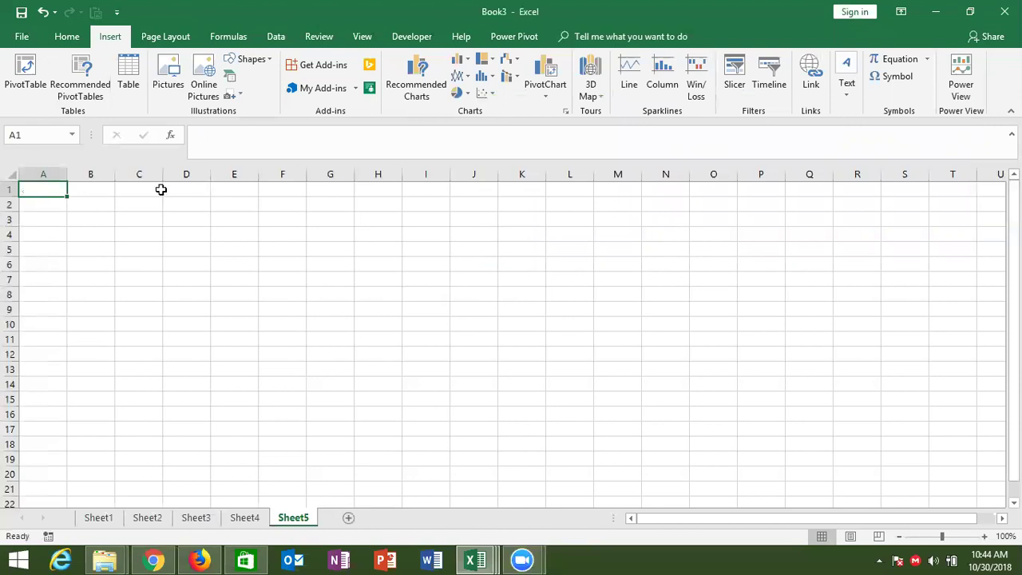
- Enter Delhi in B2 and .OLX.in in C2 as the parts of a web address
click(102, 206)
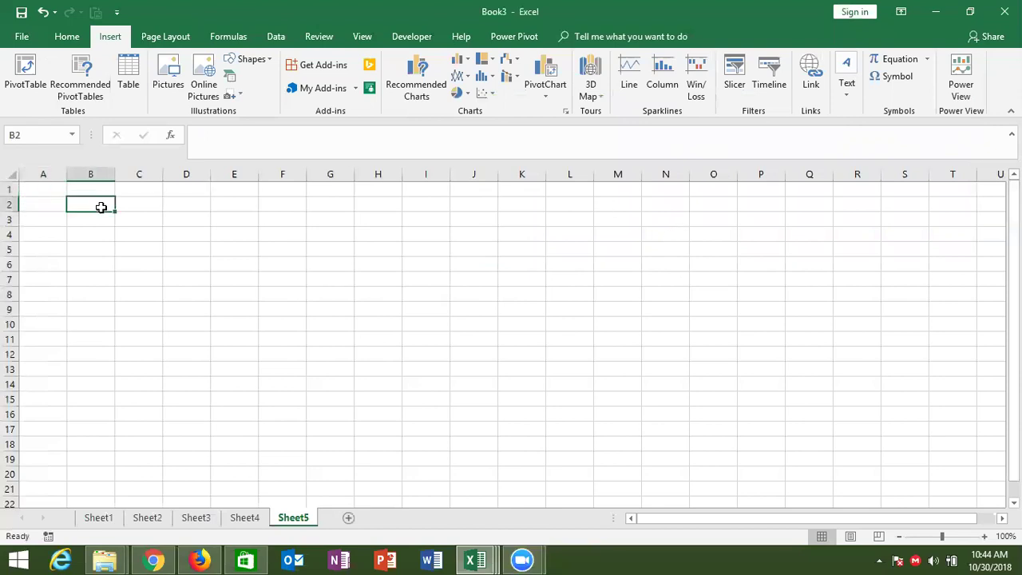
text(Delhi)
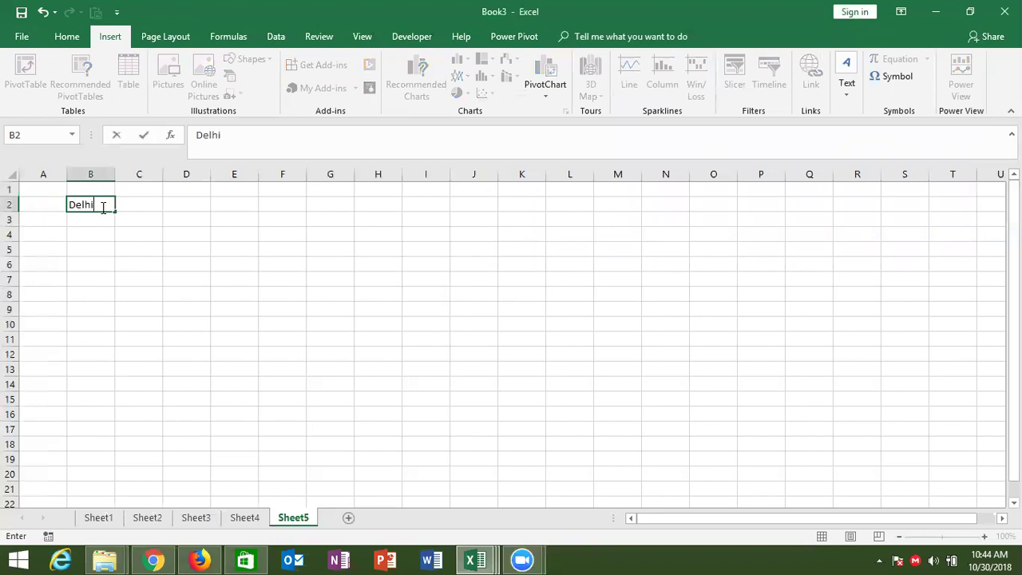
key(Tab)
text(.XOL)
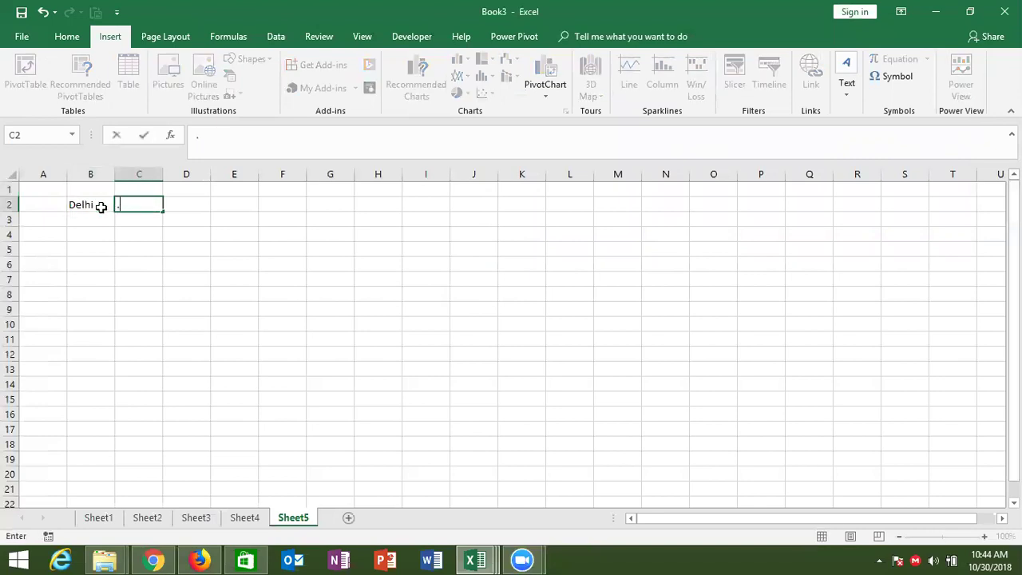
key(BackSpace)
key(BackSpace)
key(BackSpace)
text(OLX)
text(.com)
key(BackSpace)
key(BackSpace)
key(BackSpace)
text(in)
key(Tab)
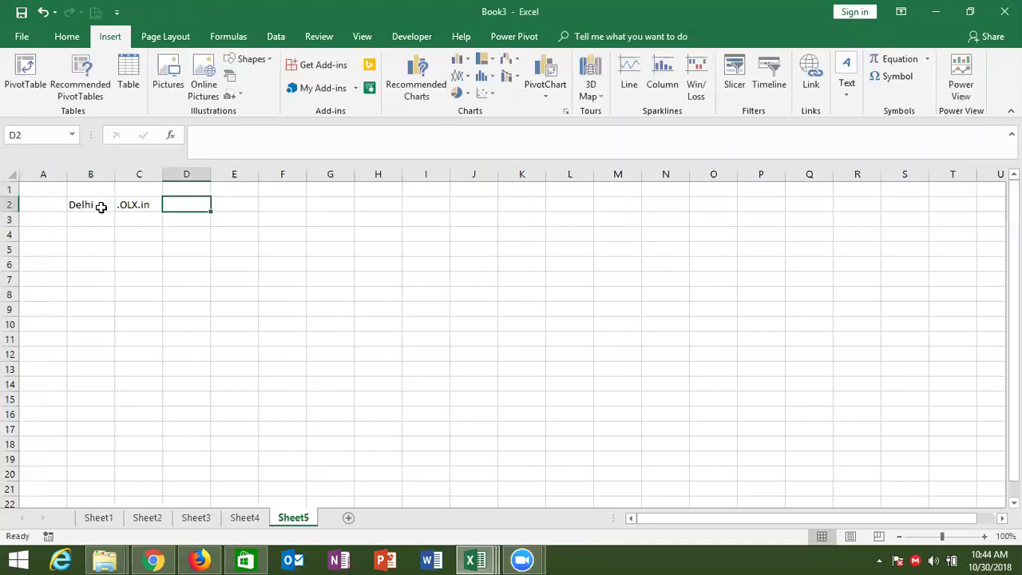
text(="Https)
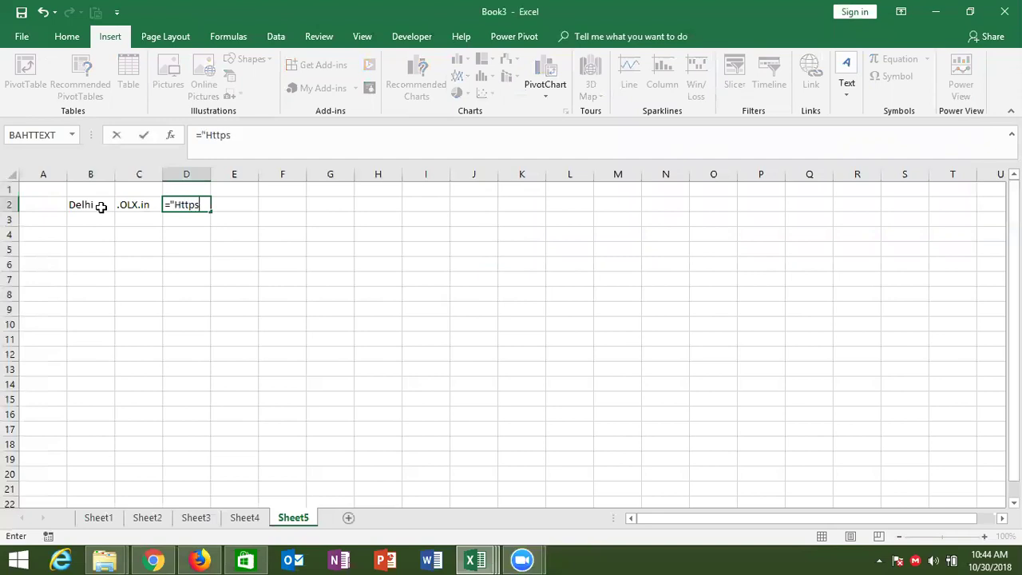
text(")
key(BackSpace)
text(://"&)
click(92, 205)
text(&)
click(135, 204)
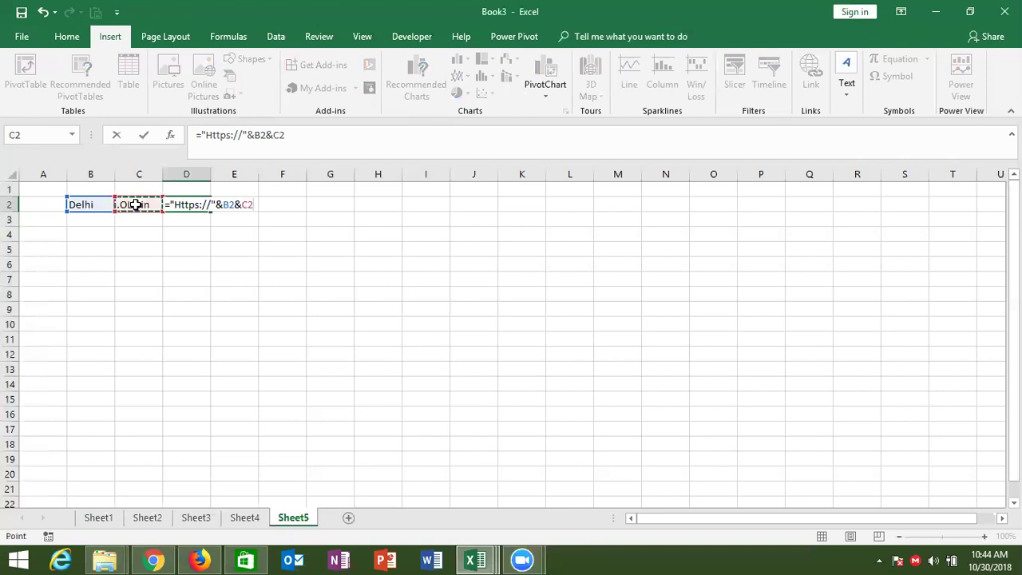
key(Return)
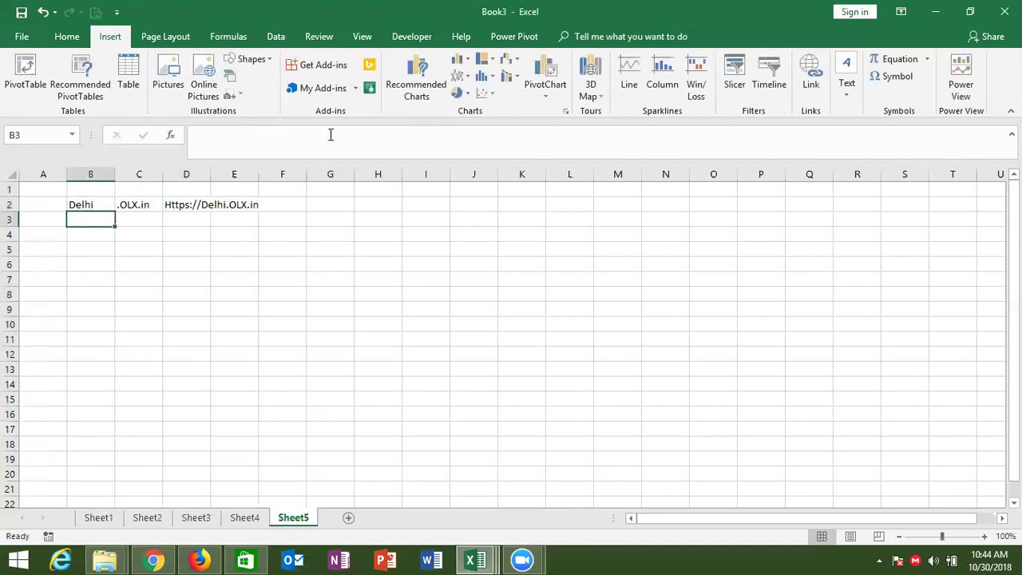
double_click(210, 174)
click(217, 207)
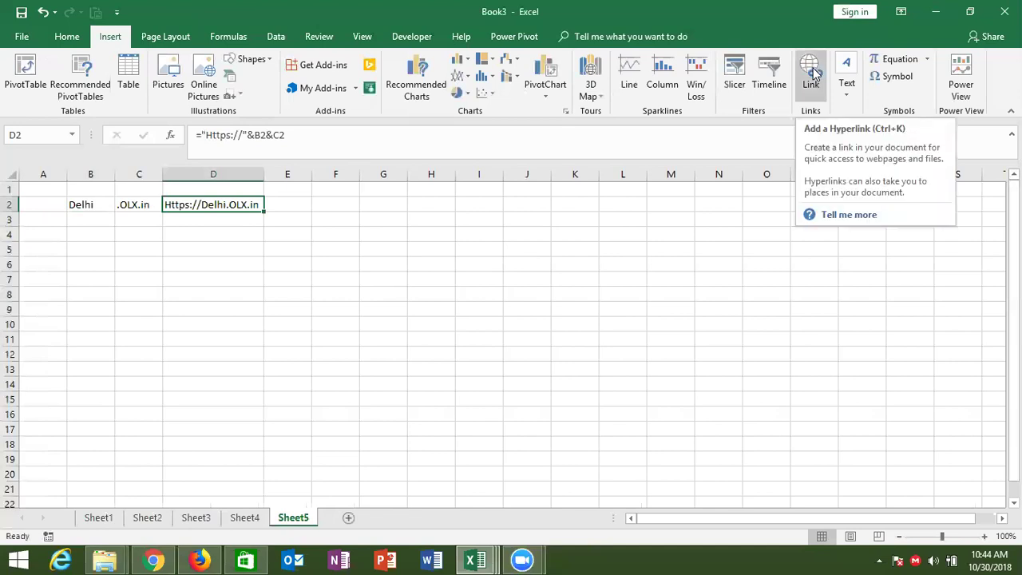
- Change the city in B2 to Pune and check the combined address in D2
click(84, 206)
text(Pune)
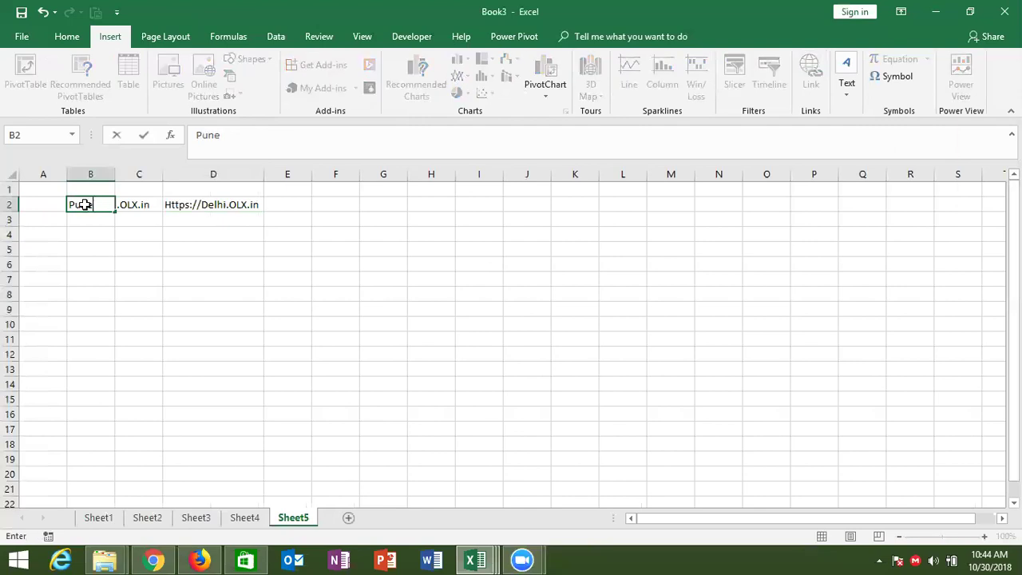
key(Return)
click(218, 203)
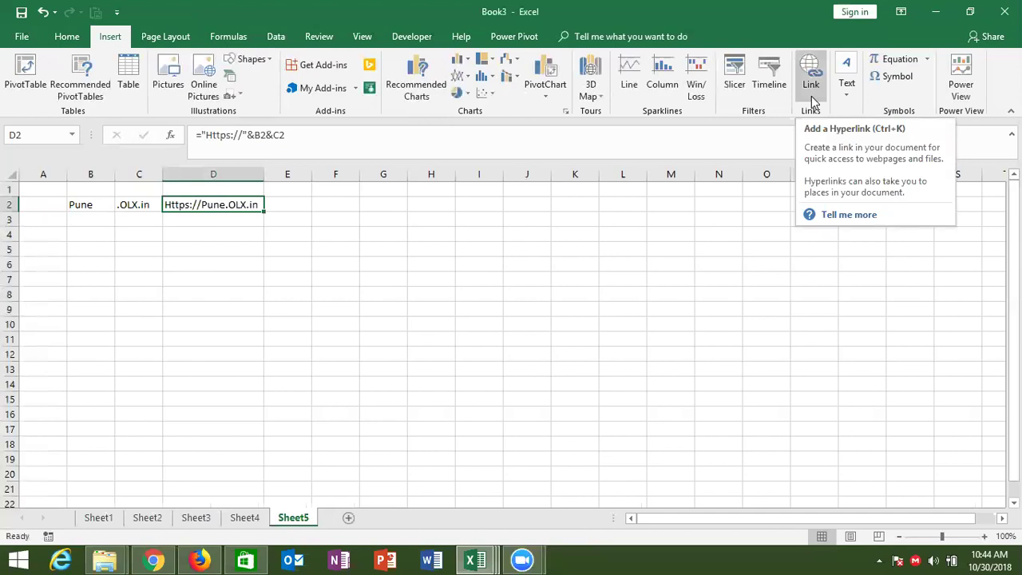
click(83, 206)
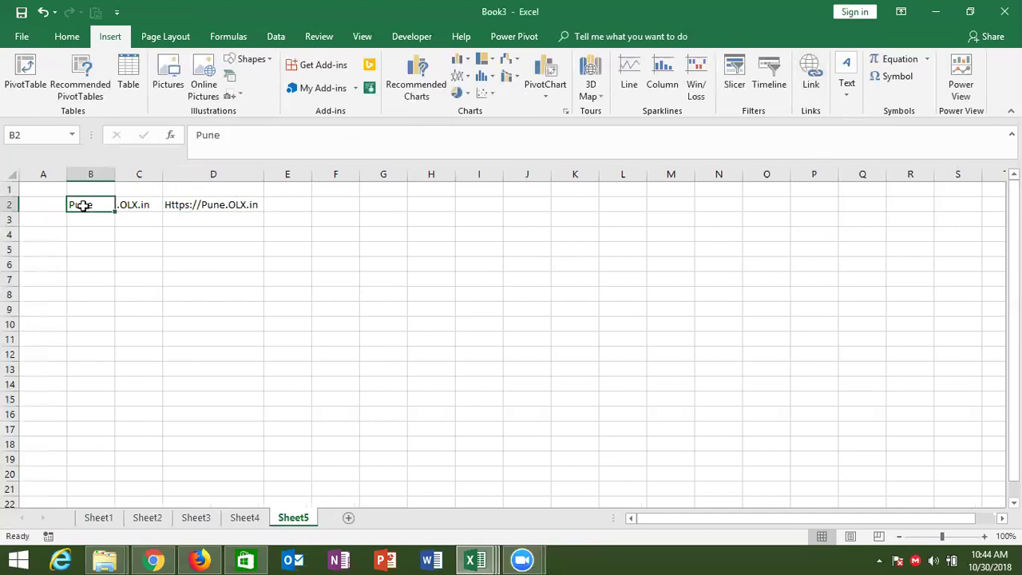
click(181, 209)
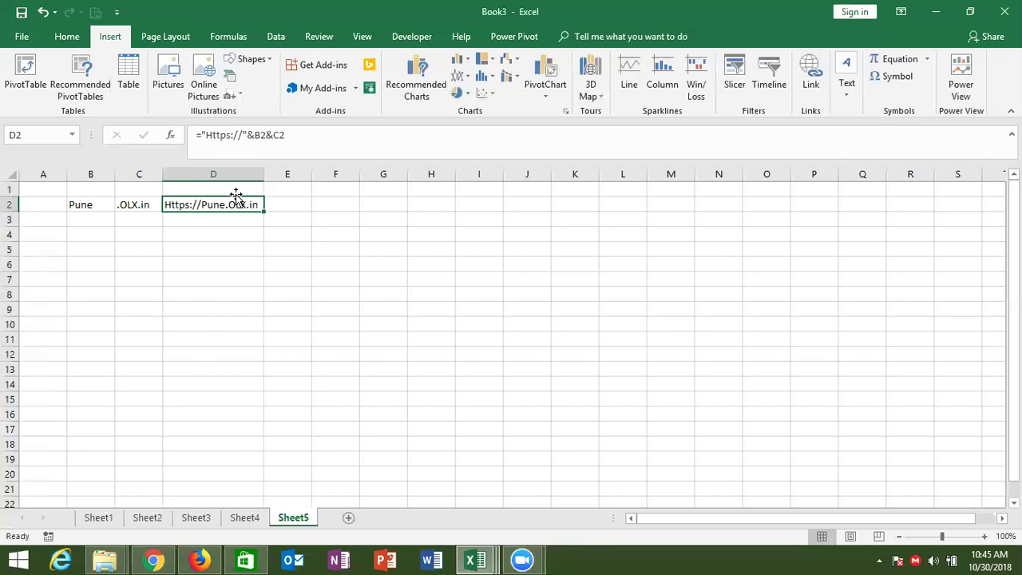
click(91, 205)
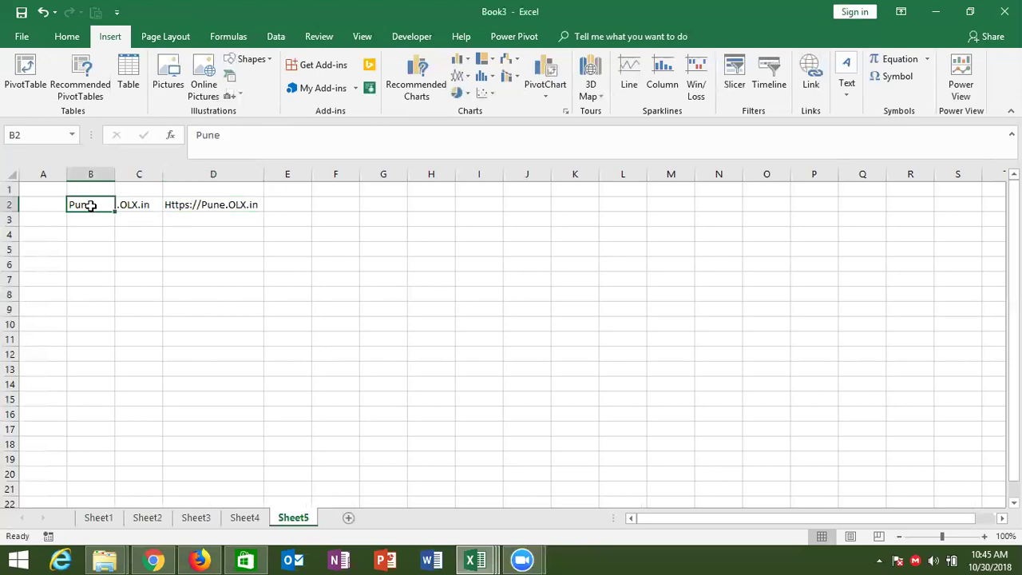
- Enter =HYPERLINK(D2,"OPEN") in E2 to create a link to the address in D2
click(279, 205)
text(=)
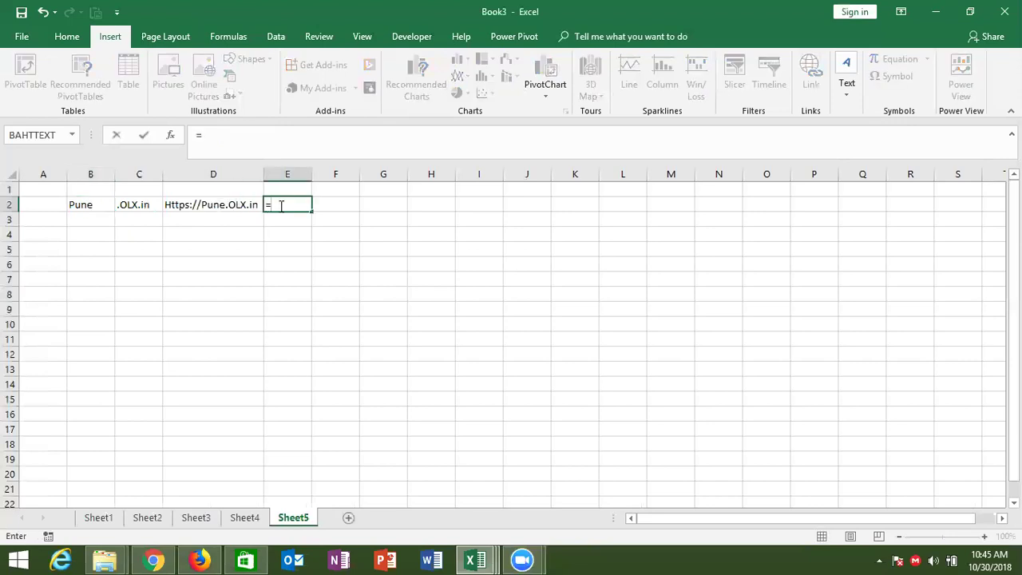
text(hy)
key(Tab)
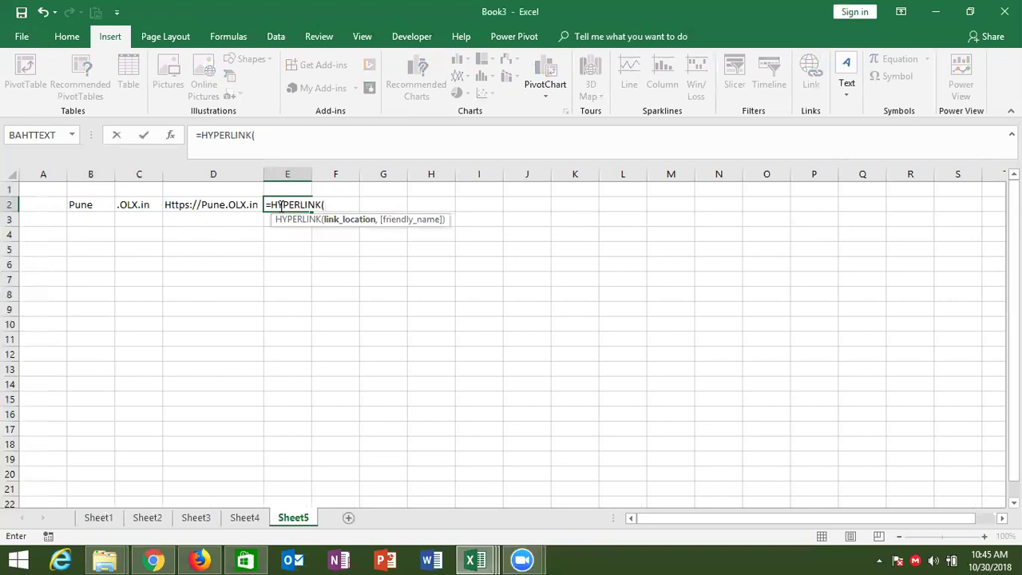
key(Left)
text(,)
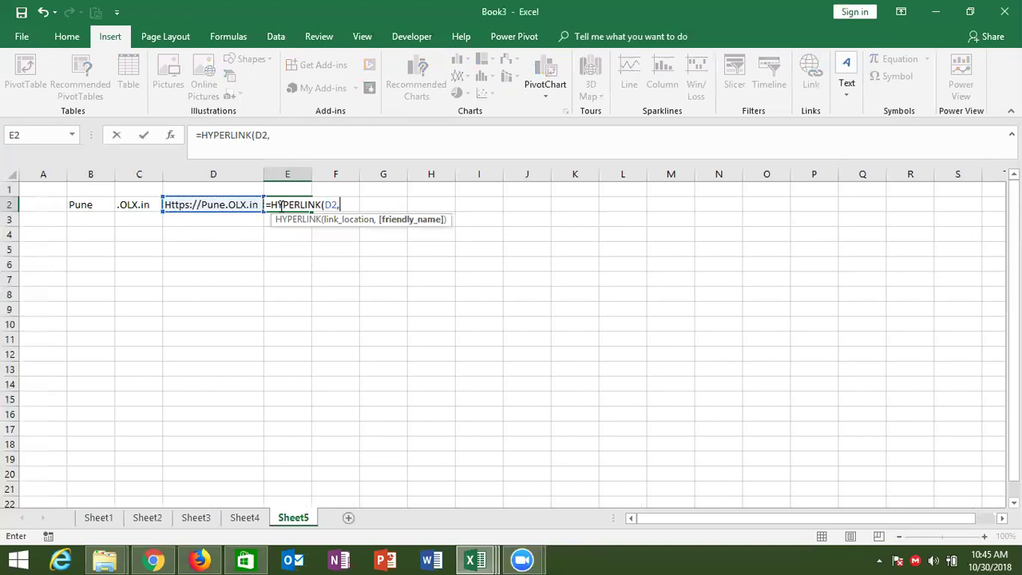
text("C)
key(BackSpace)
text(OPEN"))
key(Return)
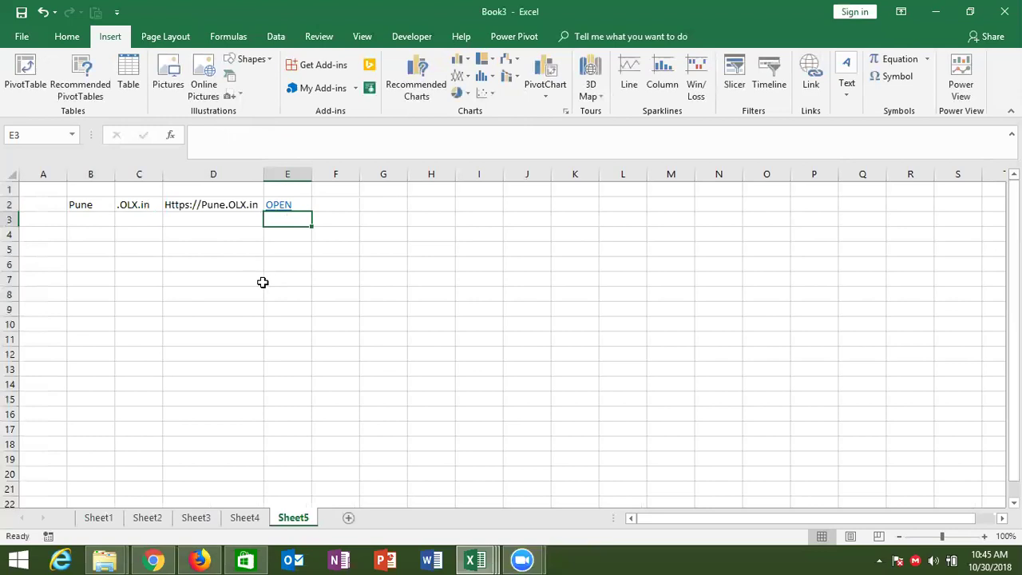
click(331, 280)
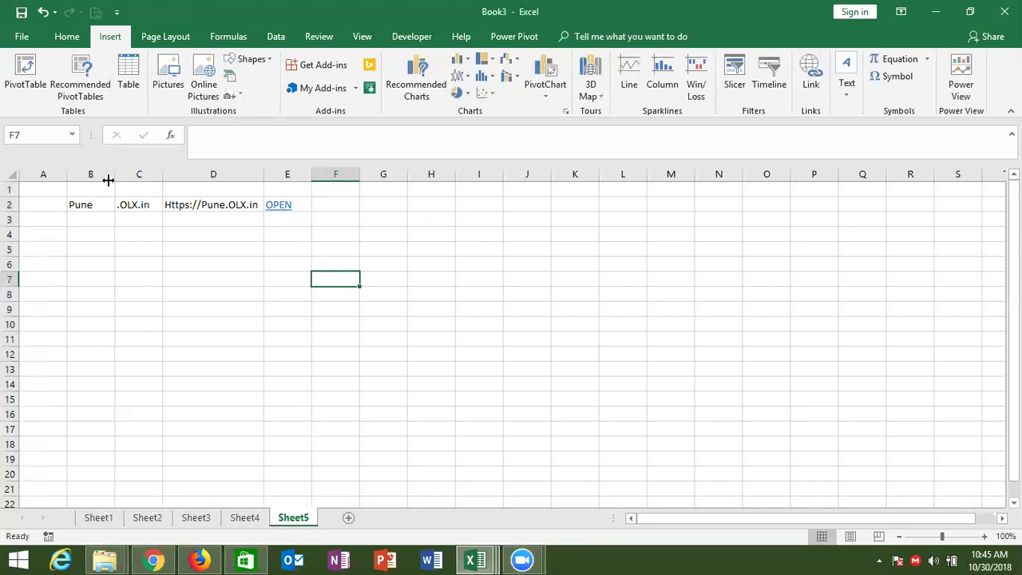
- Change the city in B2 to Delhi and check the address behind the OPEN link
click(82, 205)
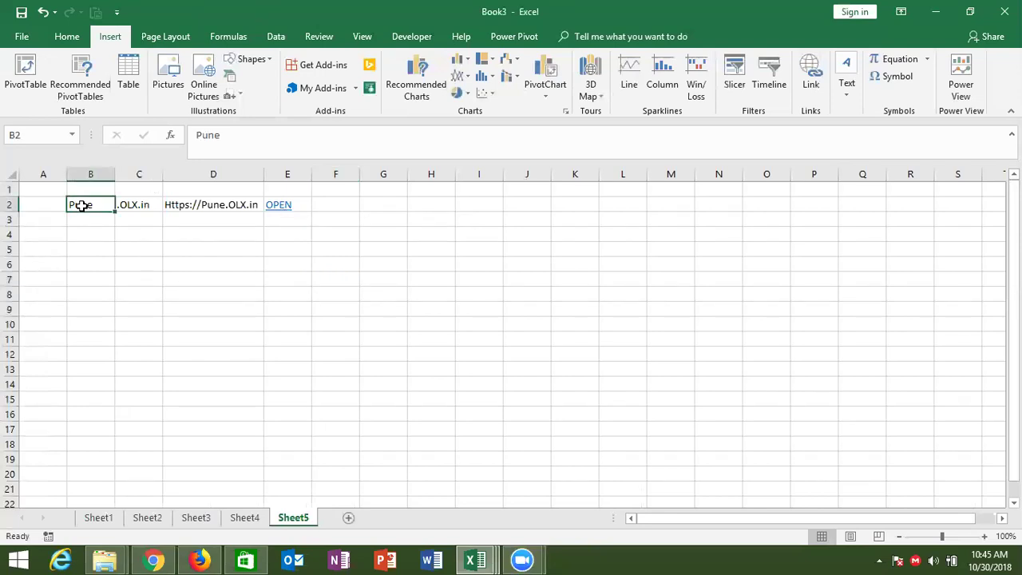
text(Delhi)
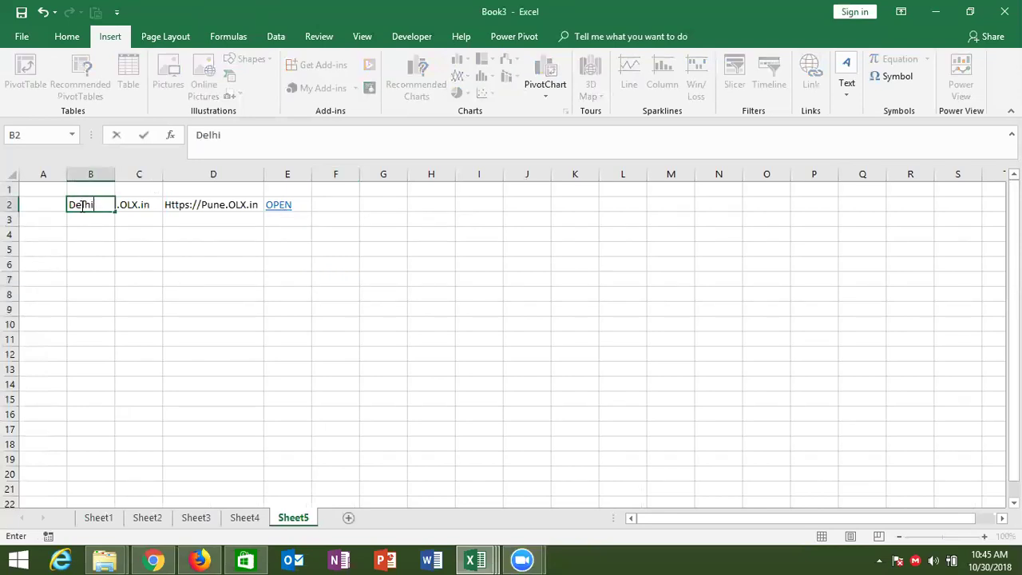
key(Return)
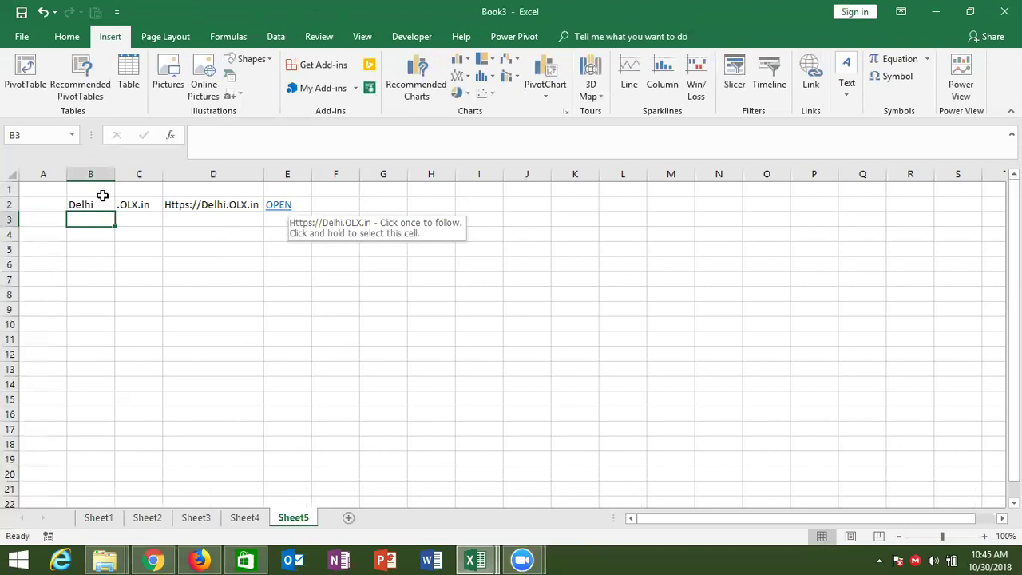
- Change the city in B2 to Noida and check the formulas in D2 and E2
click(73, 205)
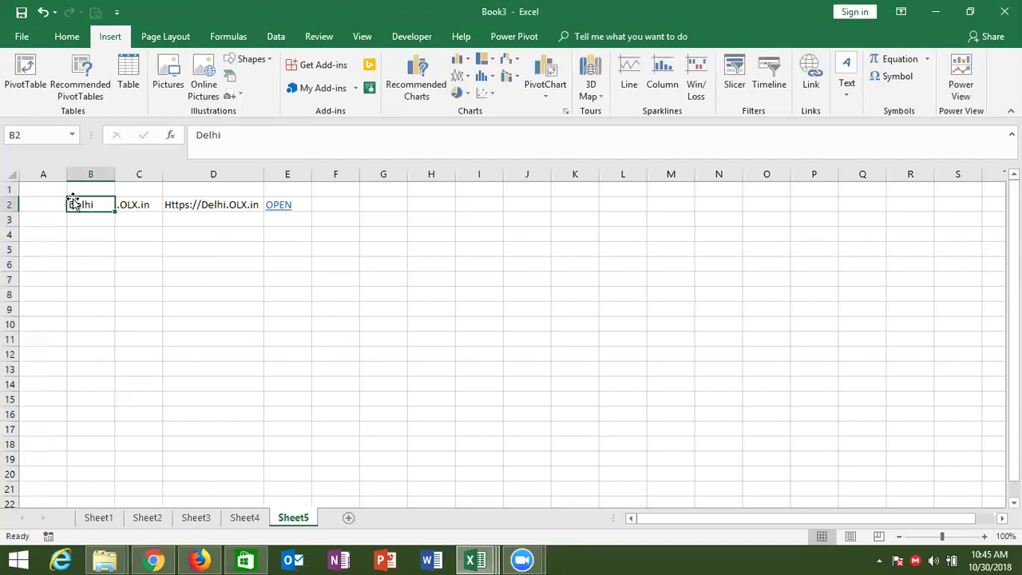
text(Noida)
key(Return)
click(203, 207)
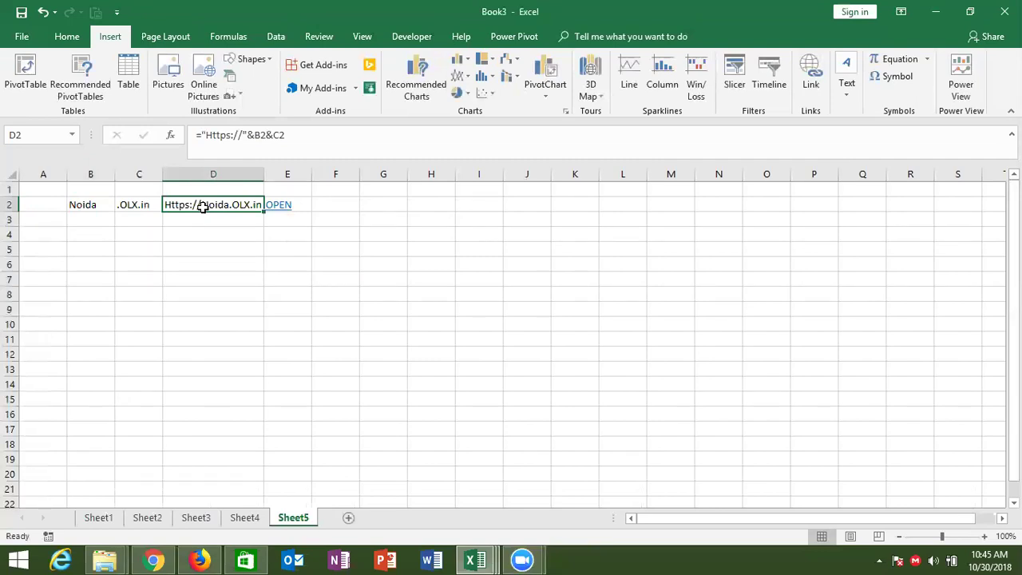
key(Right)
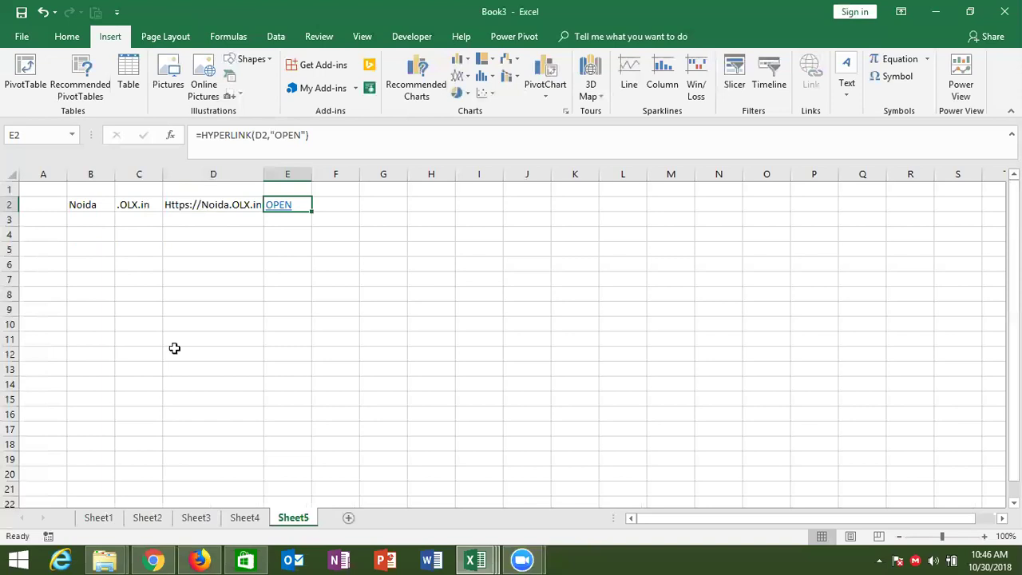
- Enter Sheet1 in A4 and Open in B4
click(43, 237)
text(Shee)
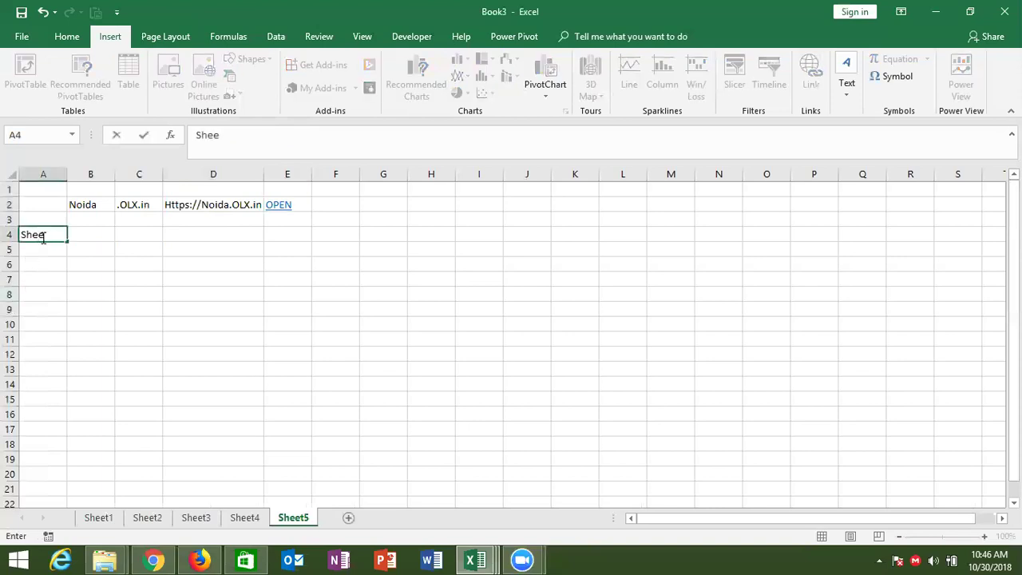
text(t1)
click(104, 234)
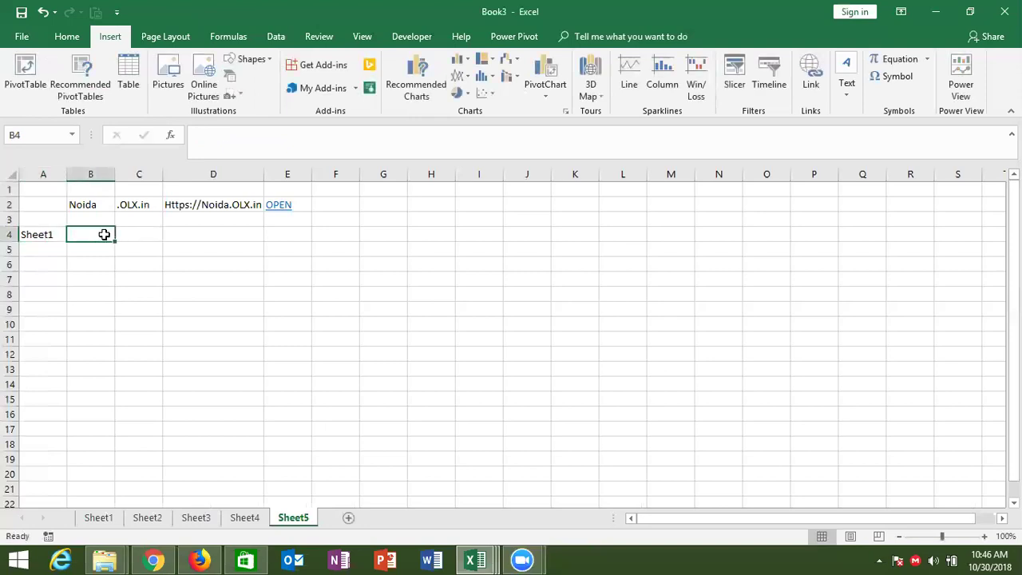
click(139, 232)
click(80, 232)
text(C)
key(BackSpace)
text(Open)
click(87, 249)
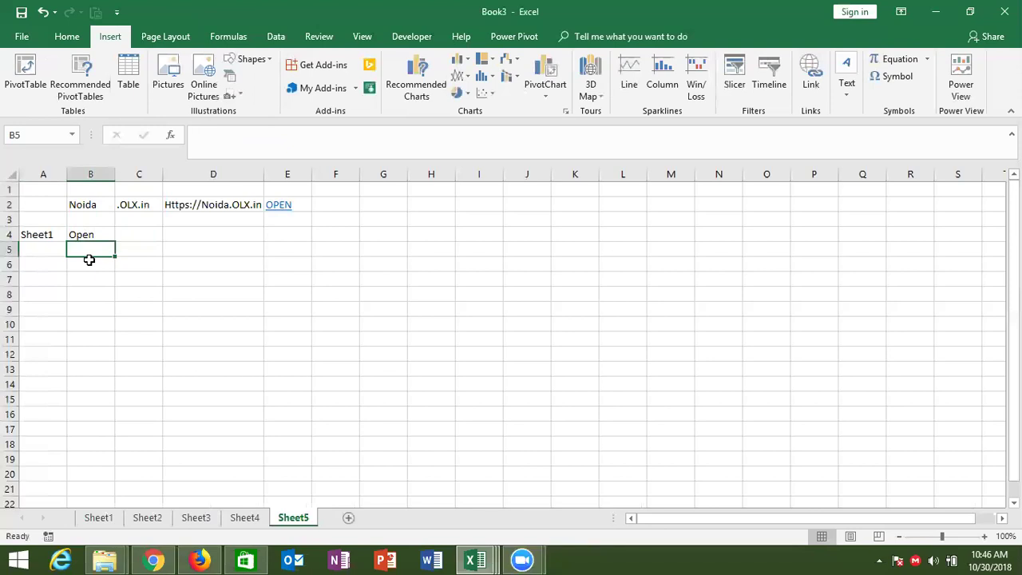
click(88, 234)
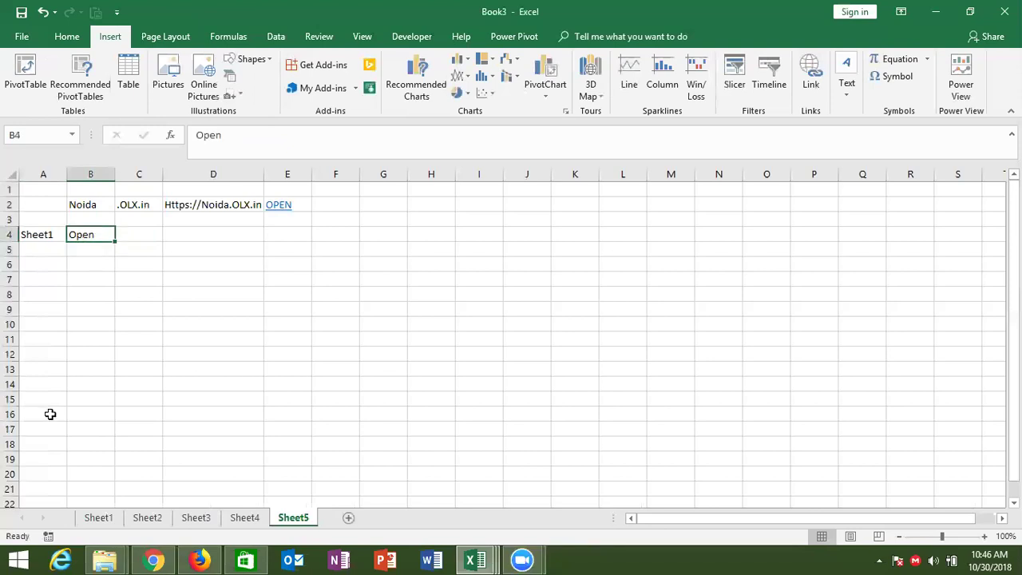
- Set the sheet name in A4 to Sheet2
click(48, 235)
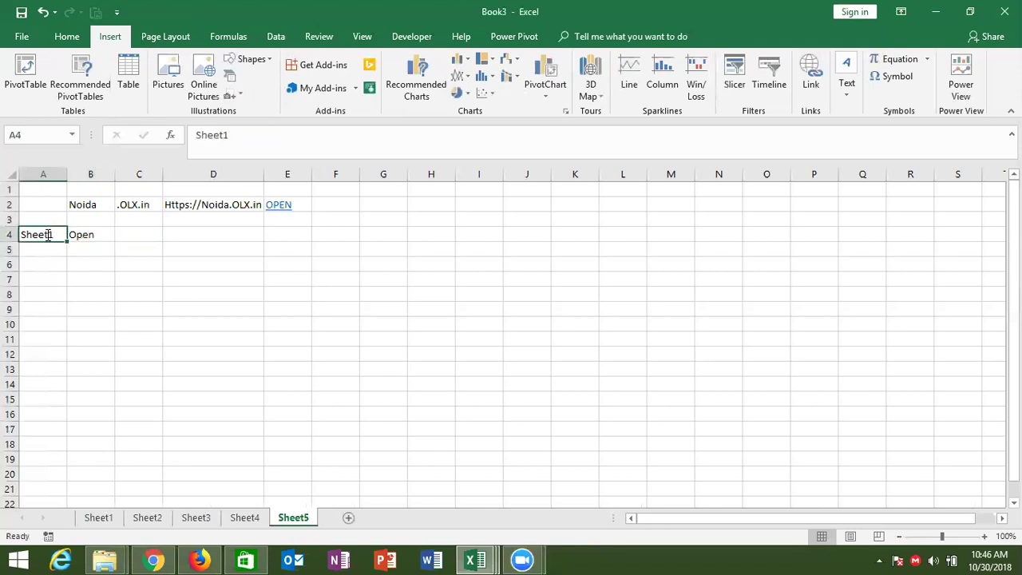
text(Sheet)
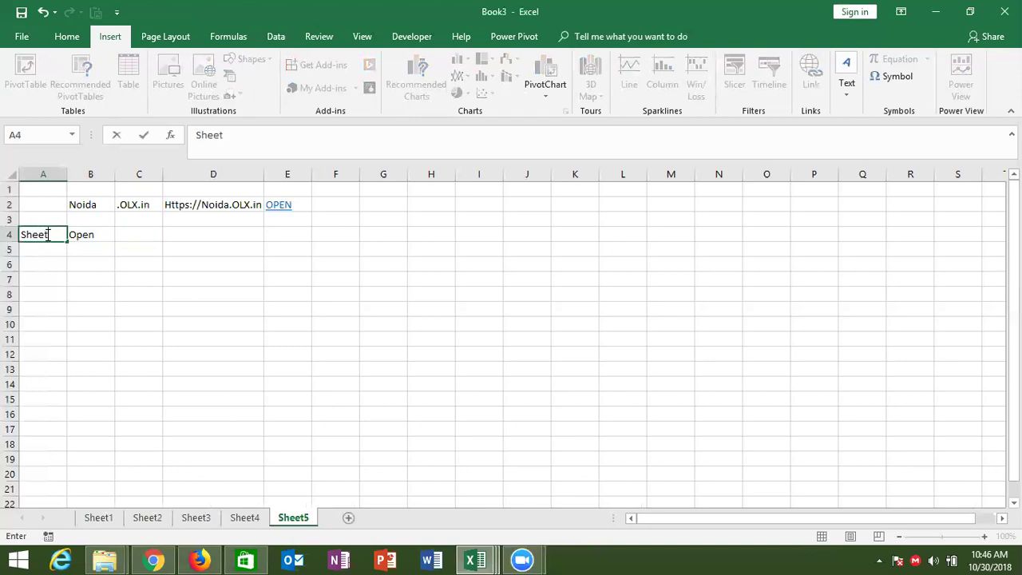
text(2)
key(Return)
- Replace the text in B4 with the formula ="#"&A4&"!A1" to build the internal sheet address
click(87, 242)
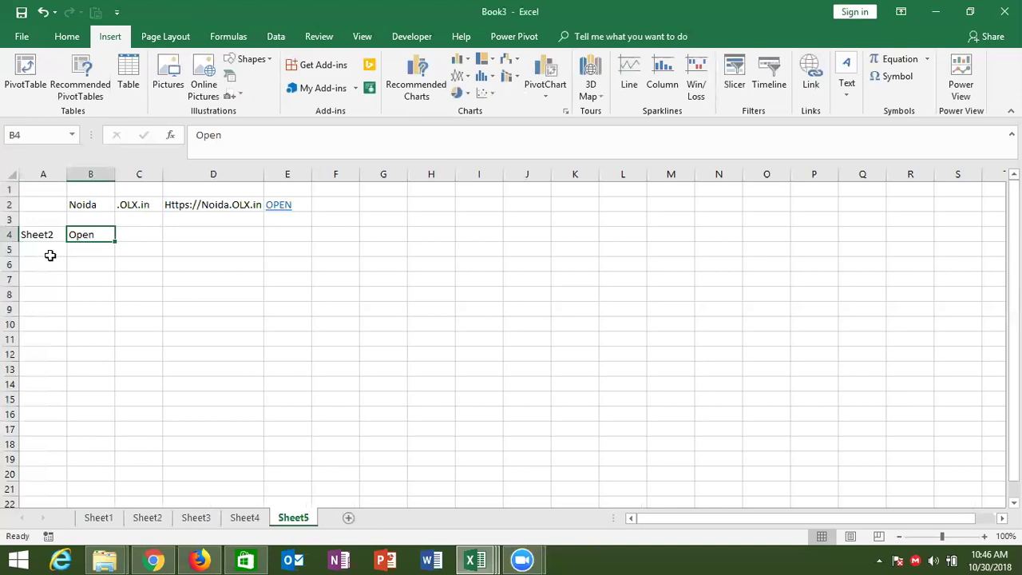
key(Delete)
text("#")
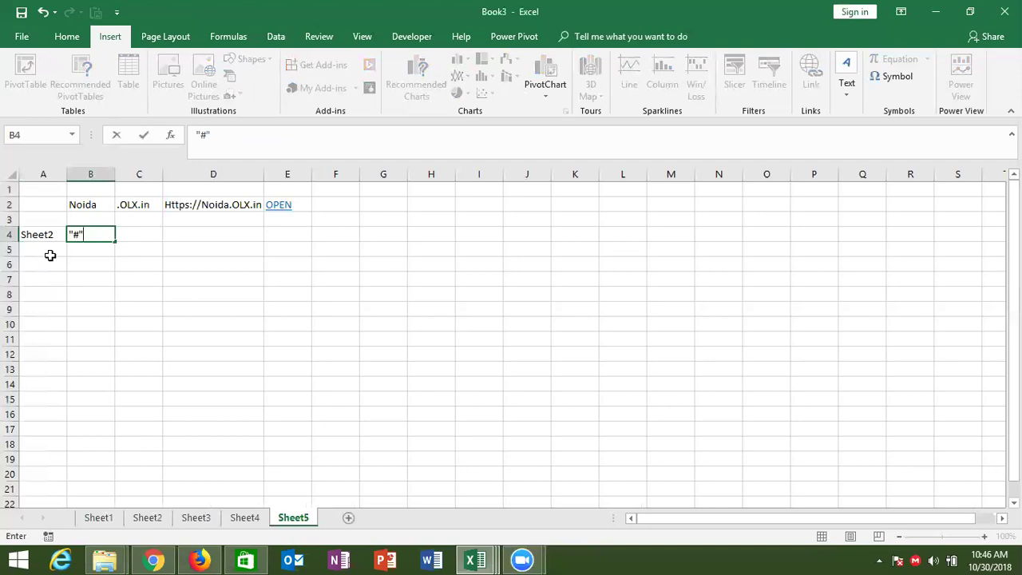
text(&)
click(197, 134)
text(=)
click(225, 135)
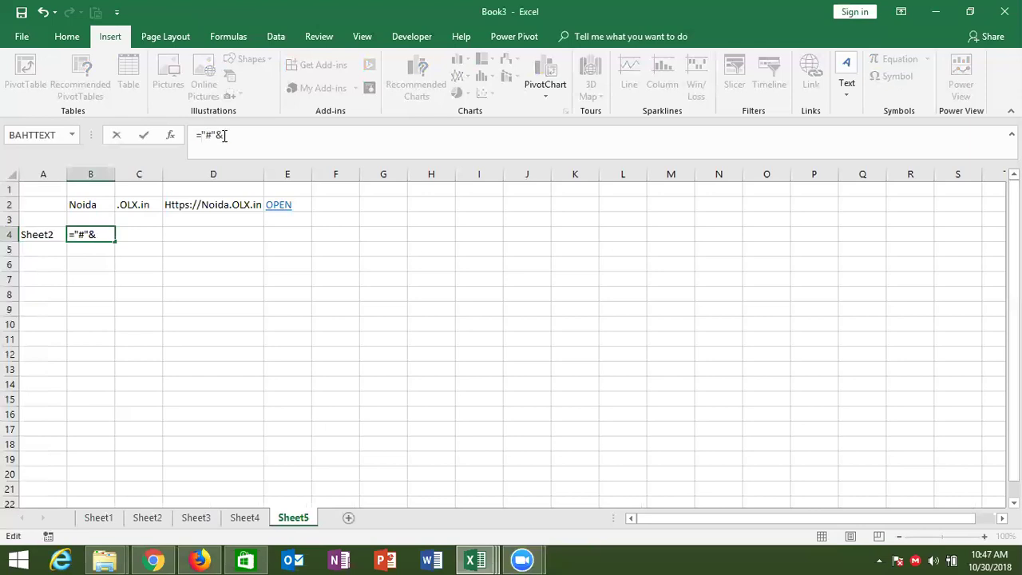
click(31, 238)
text(&")
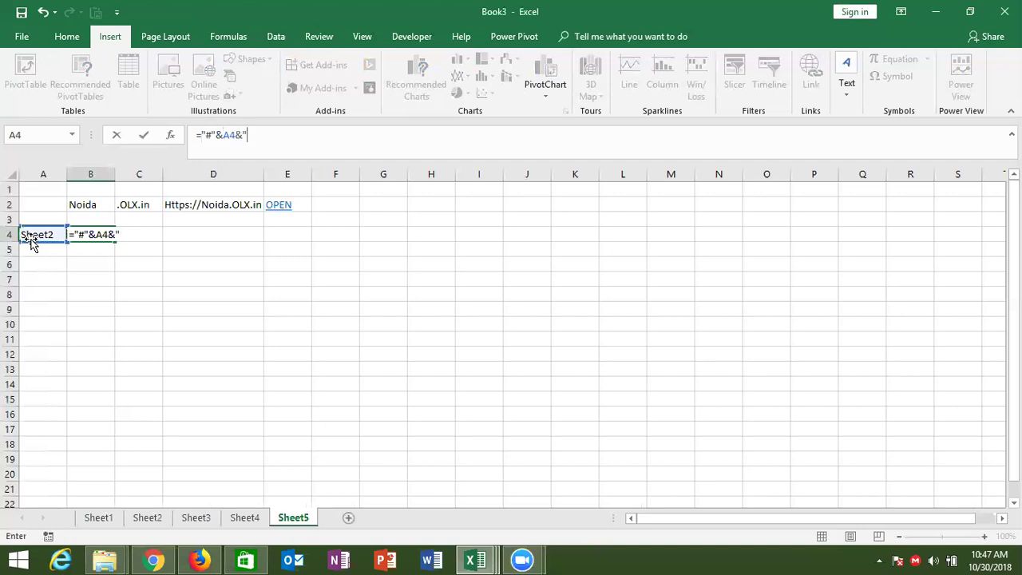
text(!A1")
key(Return)
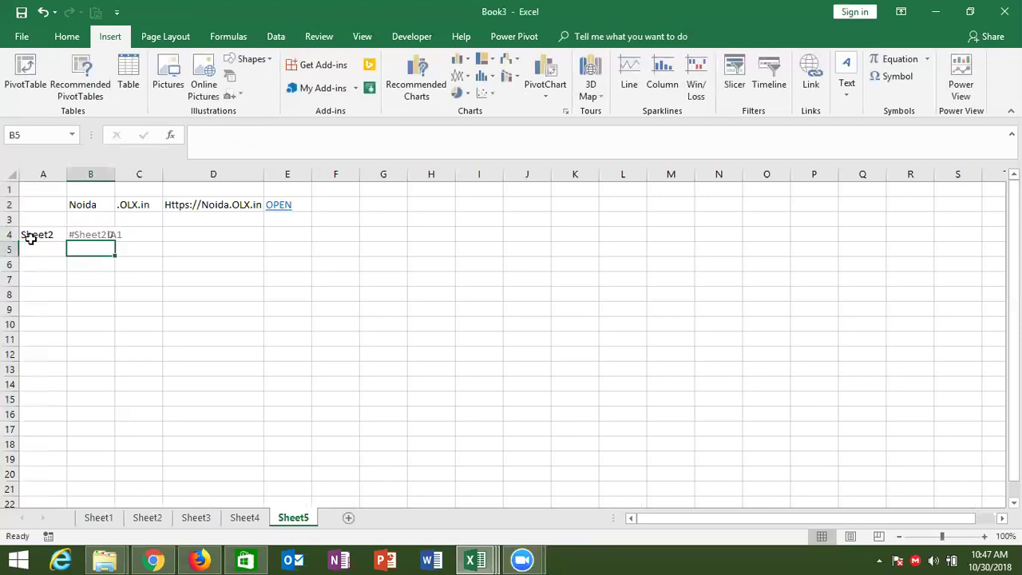
- Enter =HYPERLINK(B4) in C4, follow the link to Sheet2 and return to Sheet5
click(141, 235)
text(=)
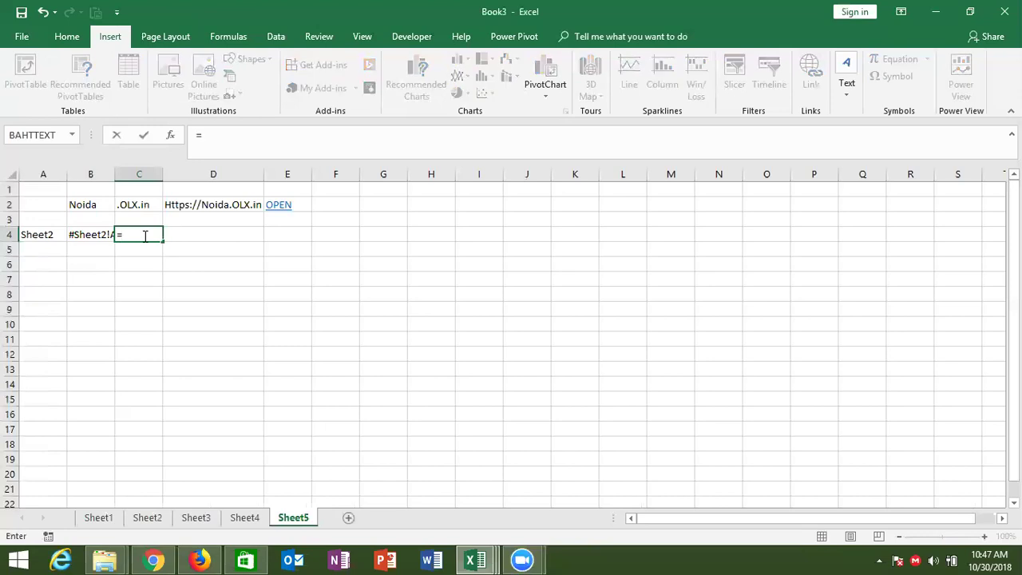
text(hy)
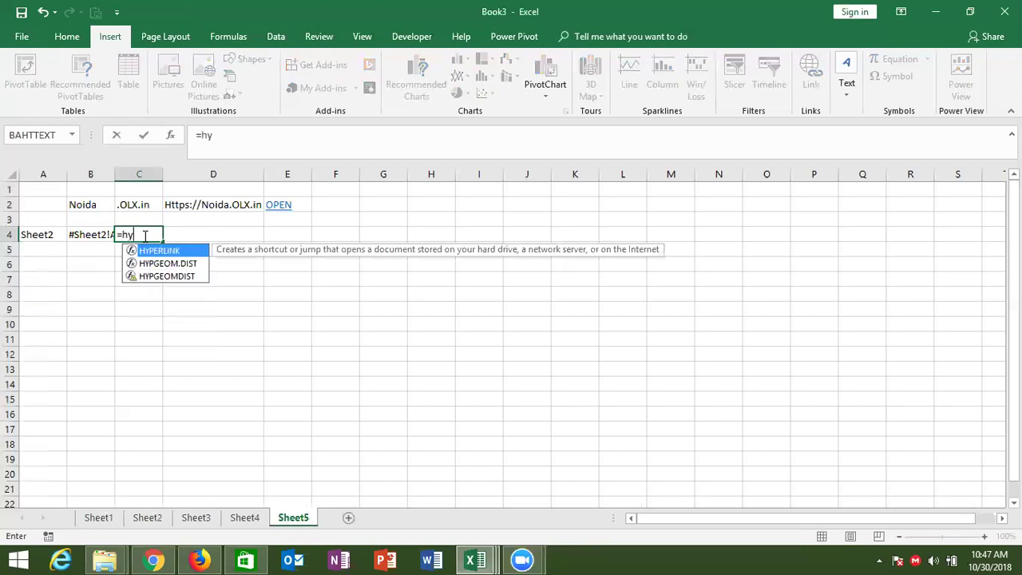
key(Tab)
key(Left)
key(Return)
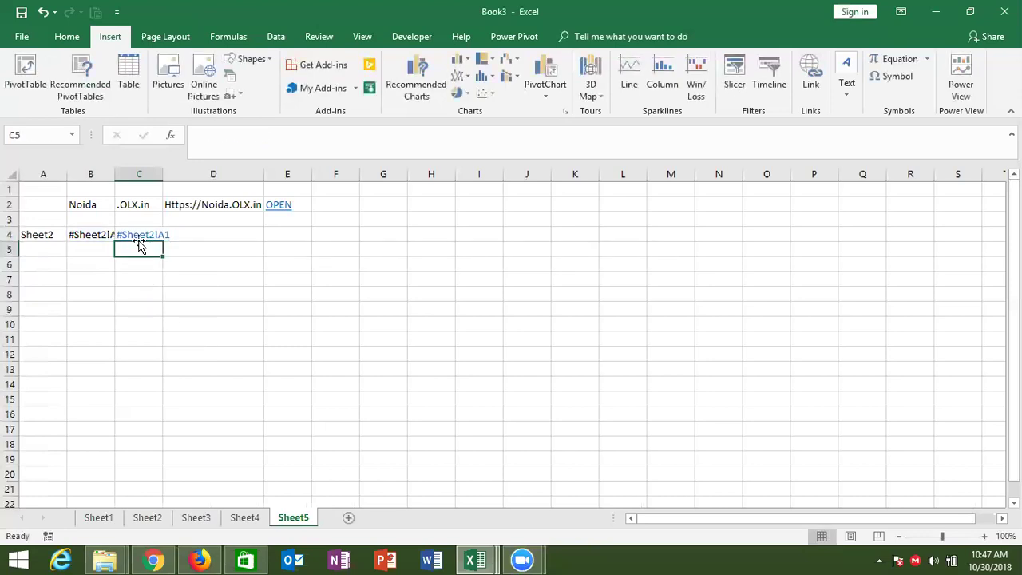
click(144, 233)
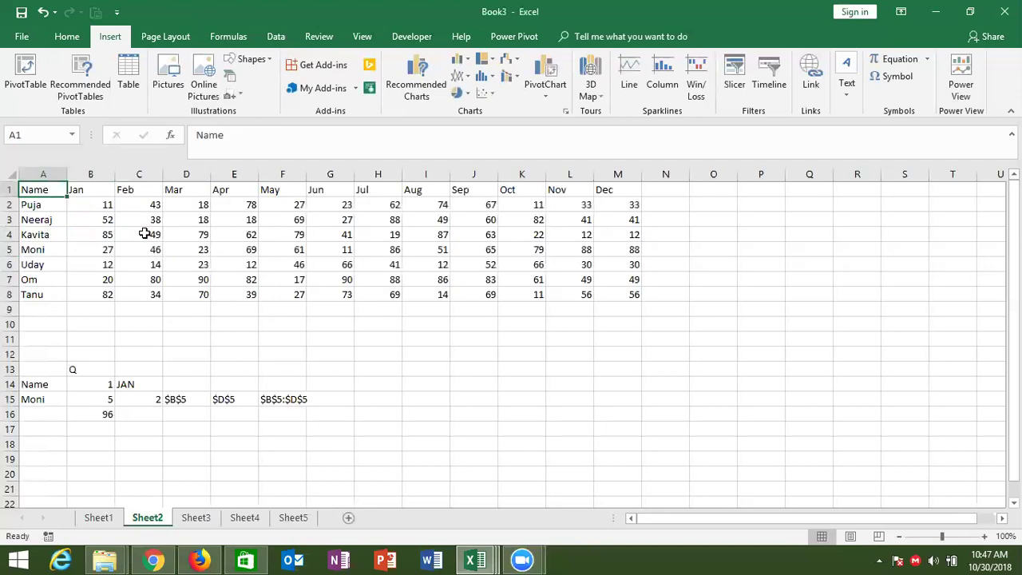
click(294, 517)
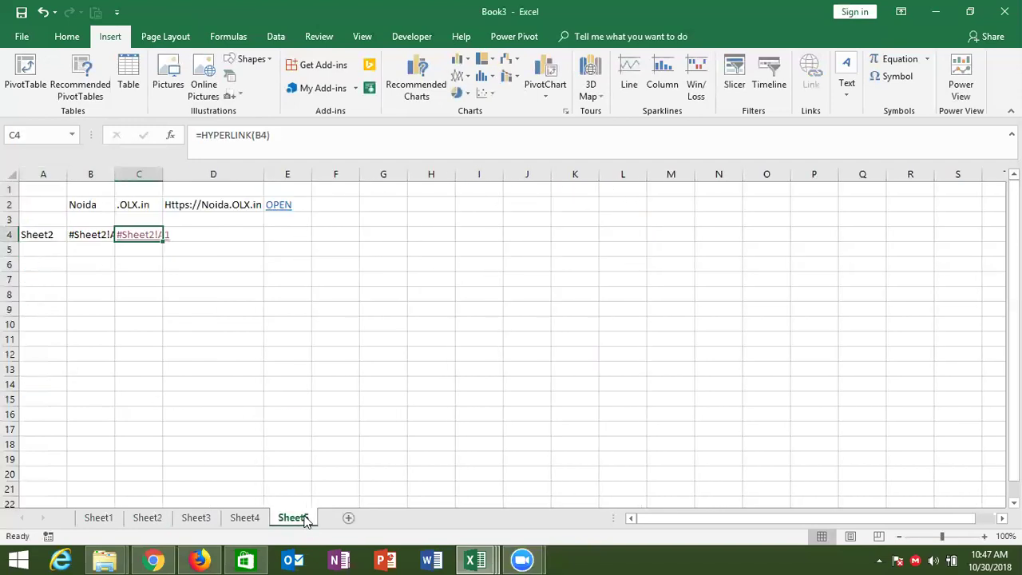
- Change the sheet name in A4 to Sheet3, follow the C4 link and return to Sheet5
click(56, 235)
double_click(57, 235)
key(BackSpace)
text(3)
key(Return)
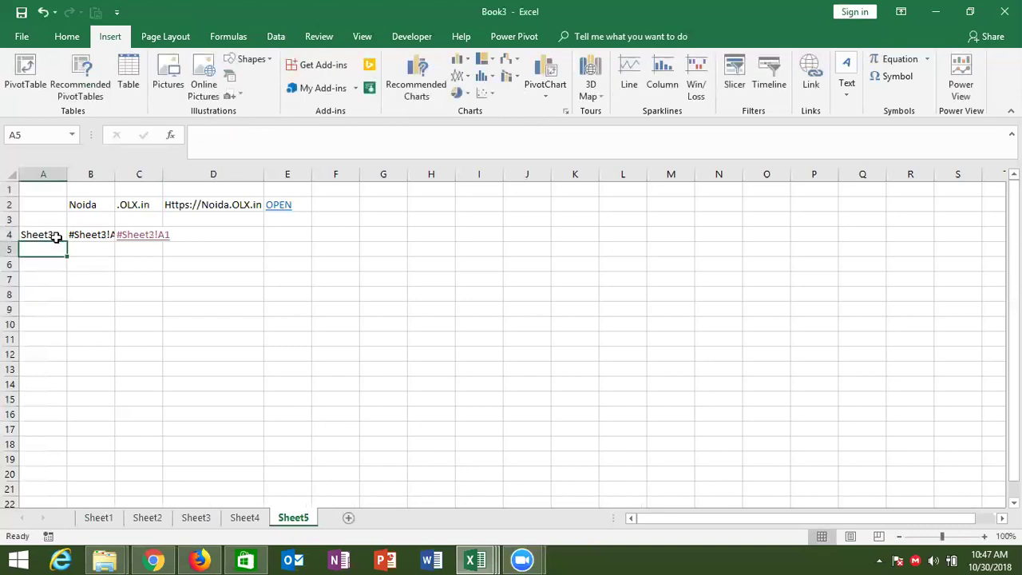
click(132, 238)
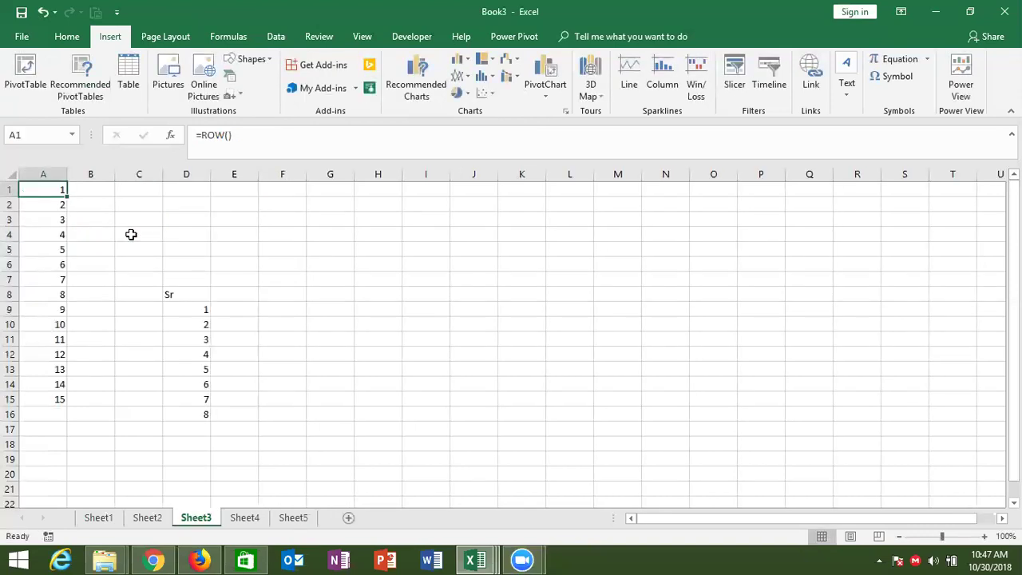
click(310, 517)
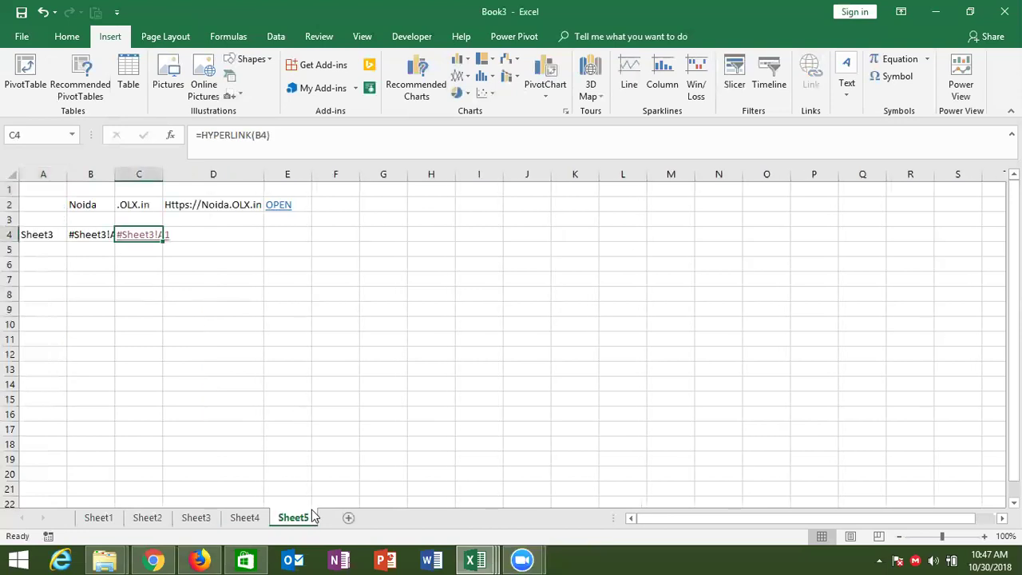
- Autofit column B to the full sheet address
click(231, 249)
double_click(115, 176)
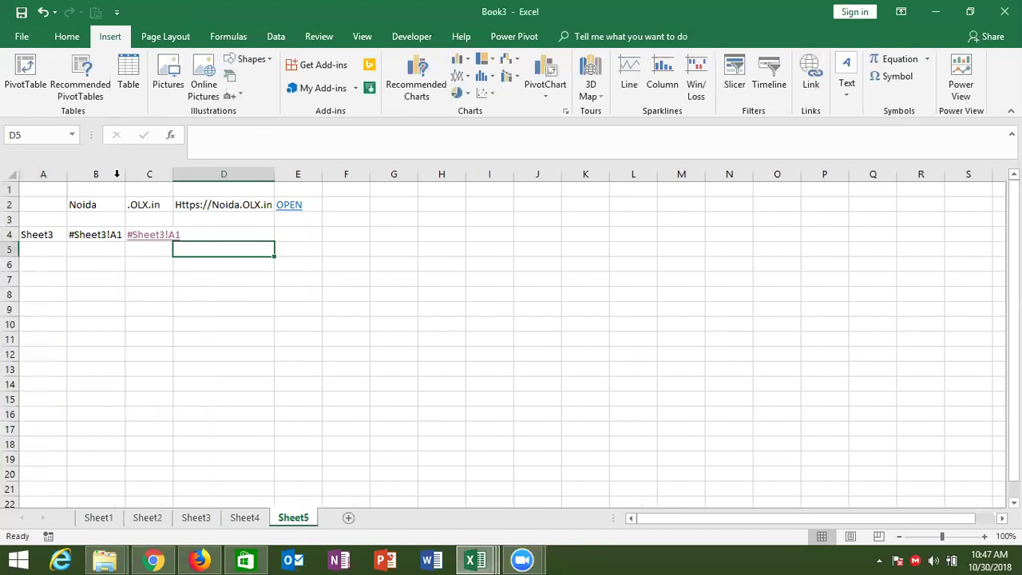
- Add a new worksheet after Sheet5 and review the list of Lookup & Reference functions
click(349, 519)
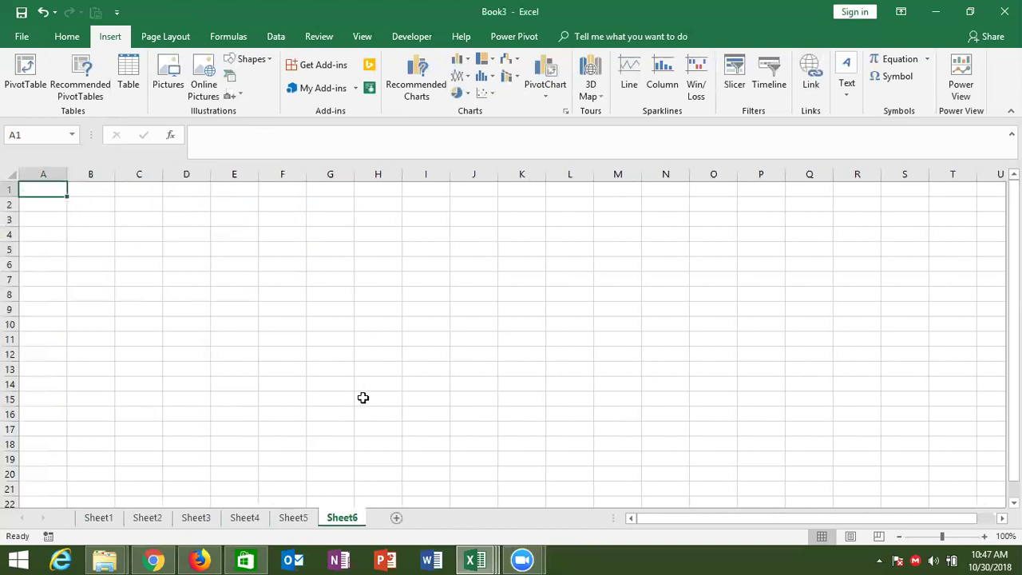
click(218, 36)
click(283, 92)
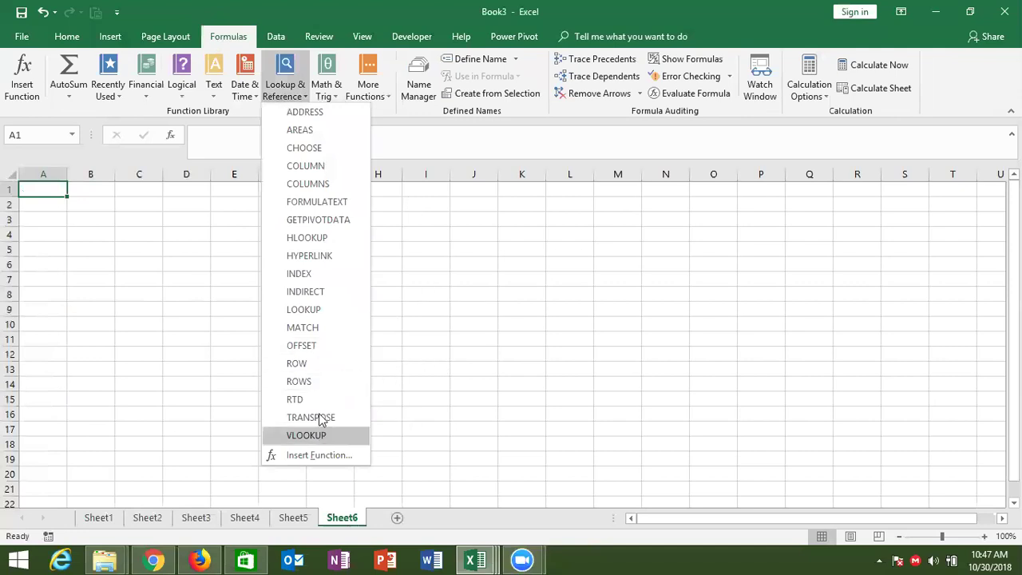
click(536, 301)
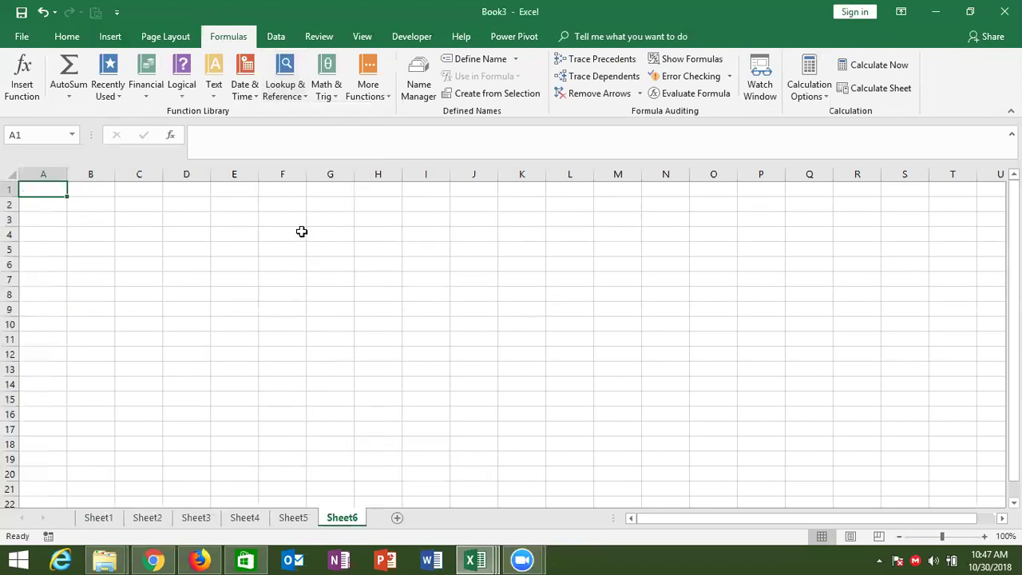
shift+click(101, 212)
text(arr)
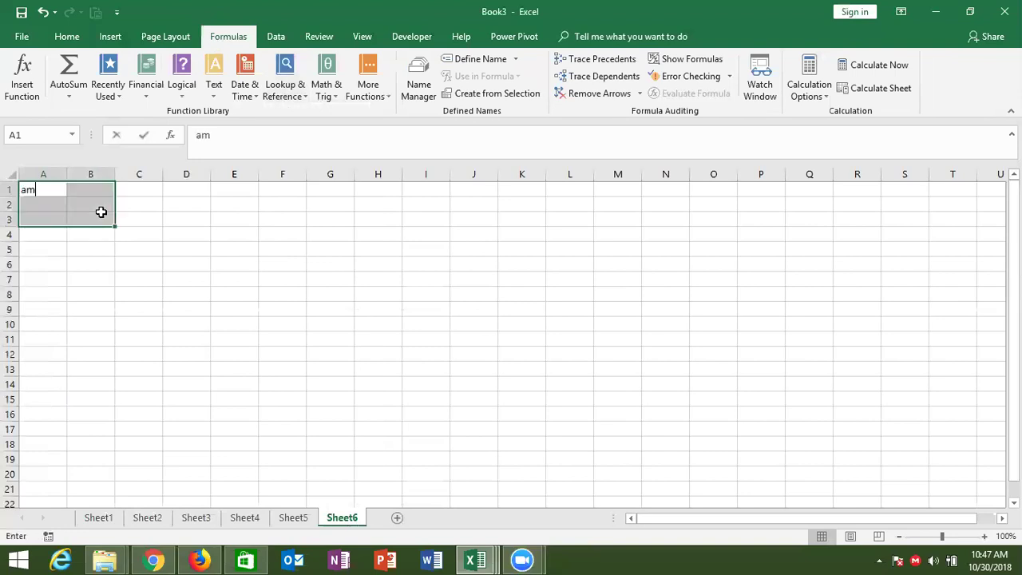
key(Tab)
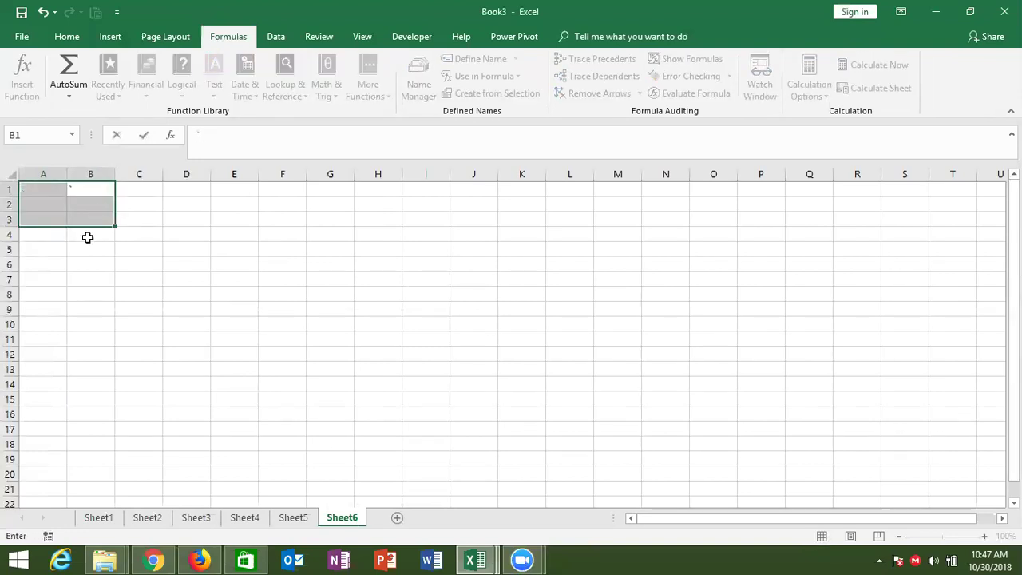
click(65, 218)
click(55, 201)
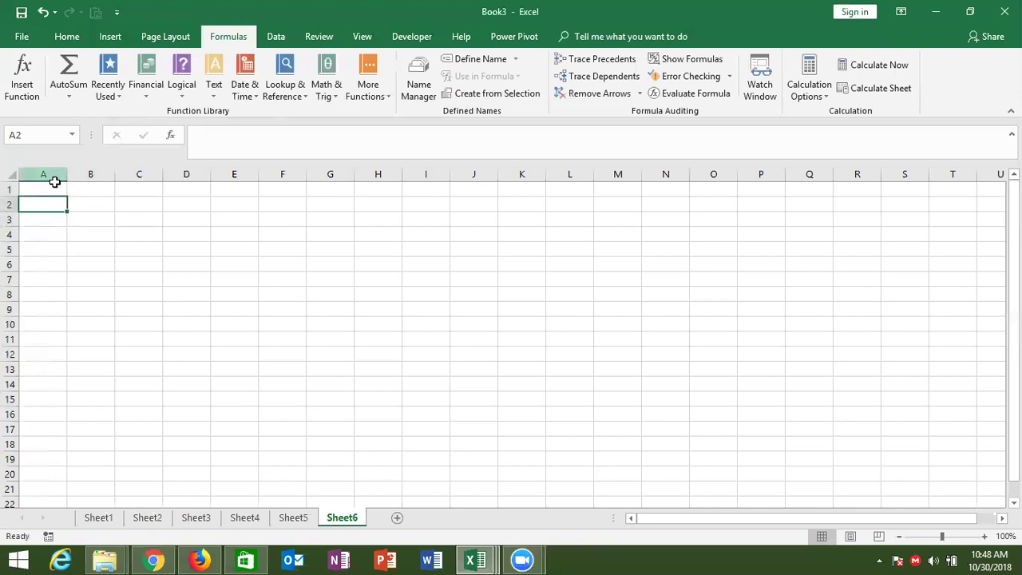
- Enter the headers Name in A1 and Sales in B1 of the new sheet
click(53, 185)
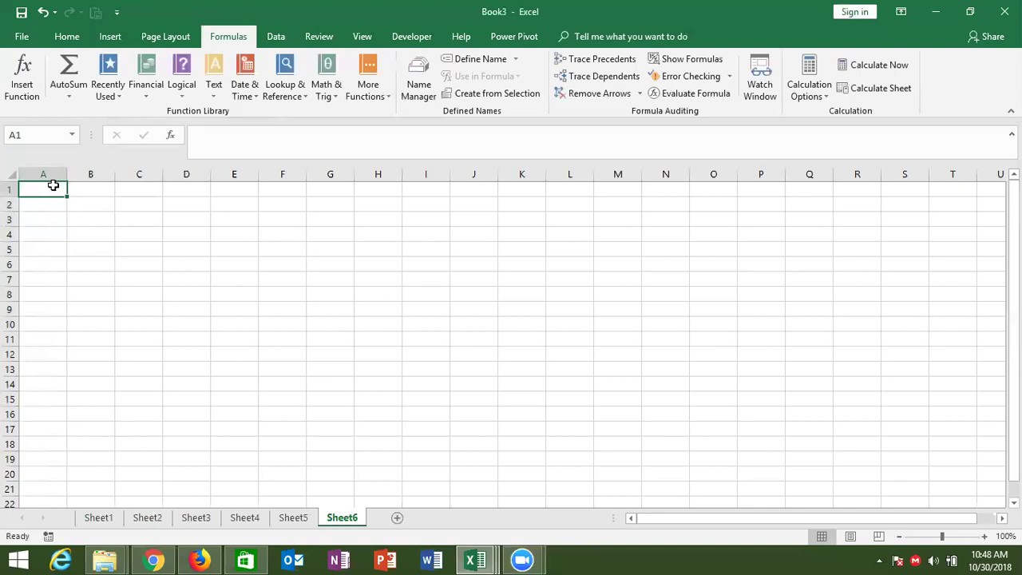
text(Name)
key(Tab)
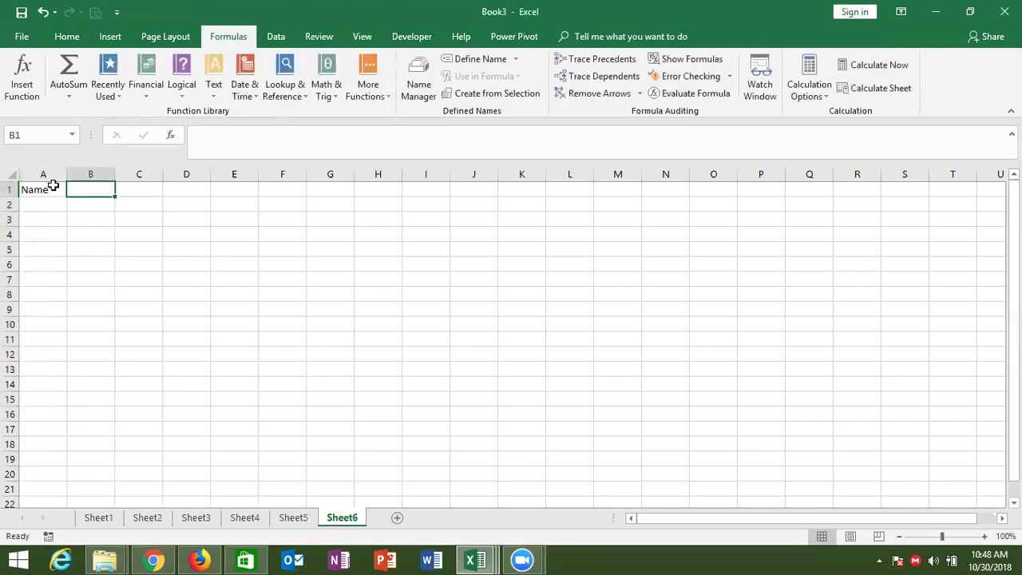
text(Sales)
key(Return)
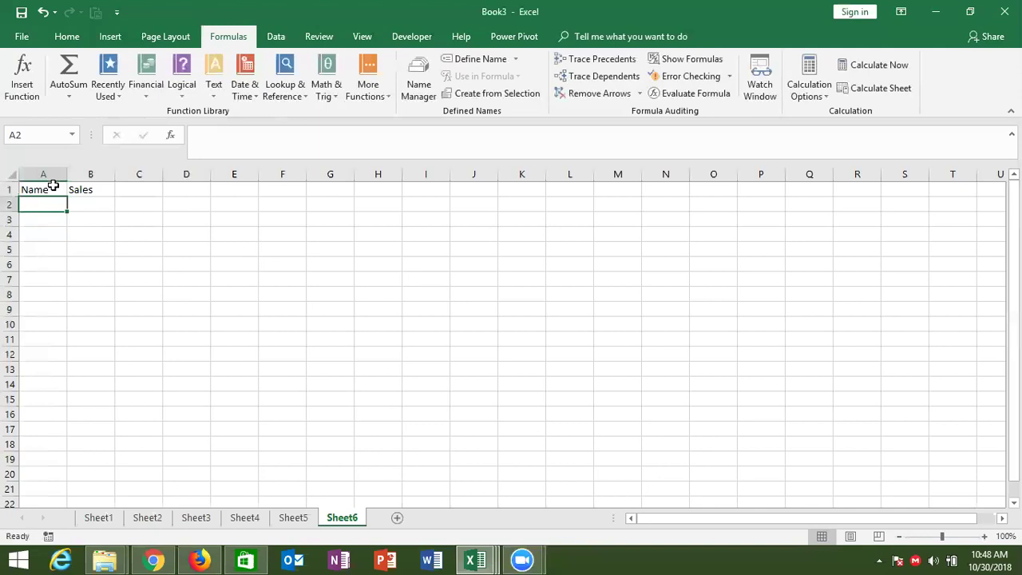
- Enter the first person's name in A2 and fill the name list down to A5
text(Puja)
key(ctrl+Return)
drag(66, 210, 69, 254)
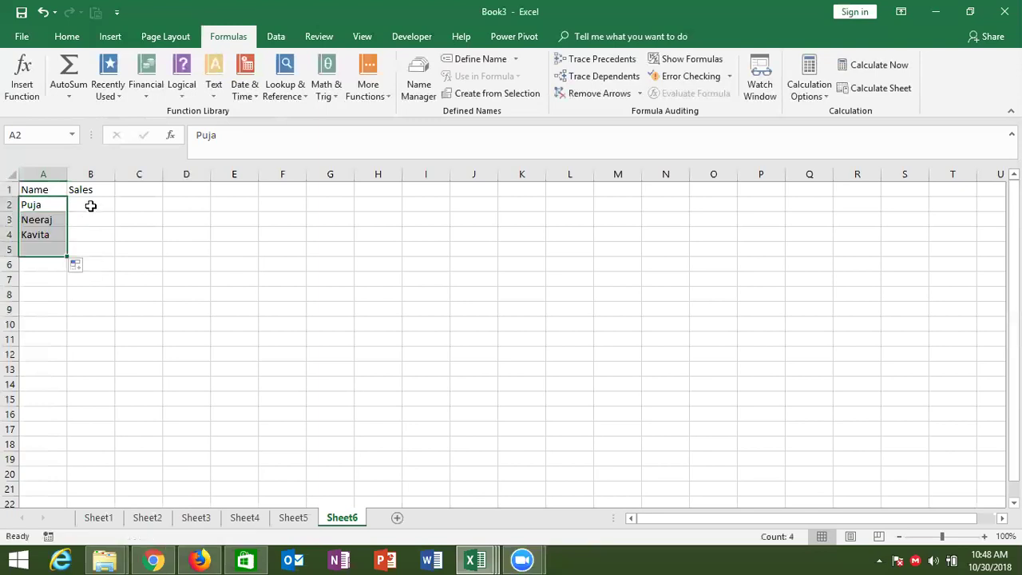
- Enter the sales values 85, 25, 25 and 65 in B2:B5
click(90, 205)
text(85)
key(Return)
text(25)
key(Return)
text(25)
key(Return)
text(65)
key(Return)
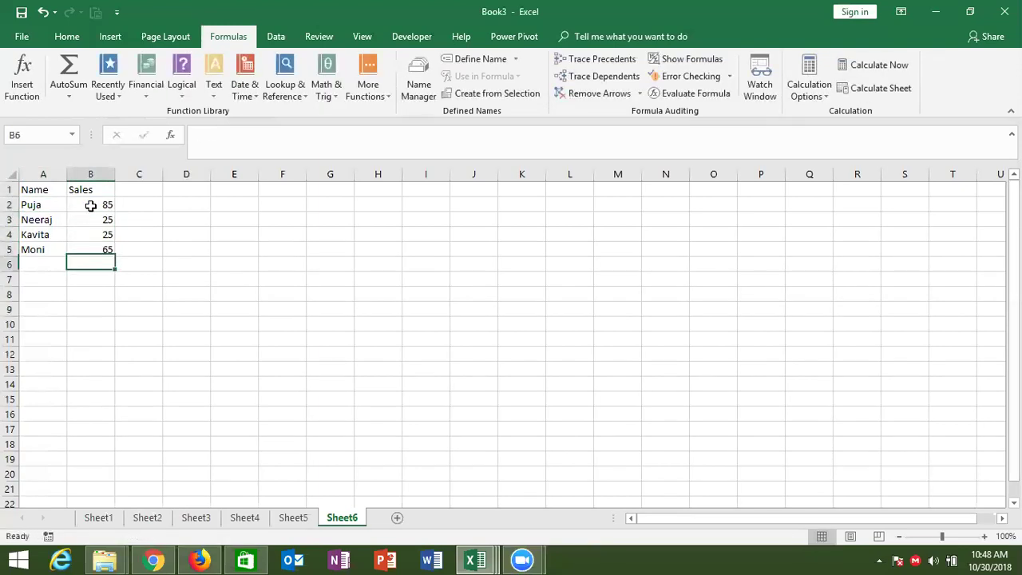
- Paste a transposed copy of A1:B5 at D6 using Paste Special, and clear the pasted cells
drag(44, 195, 86, 249)
key(ctrl+c)
right_click(205, 266)
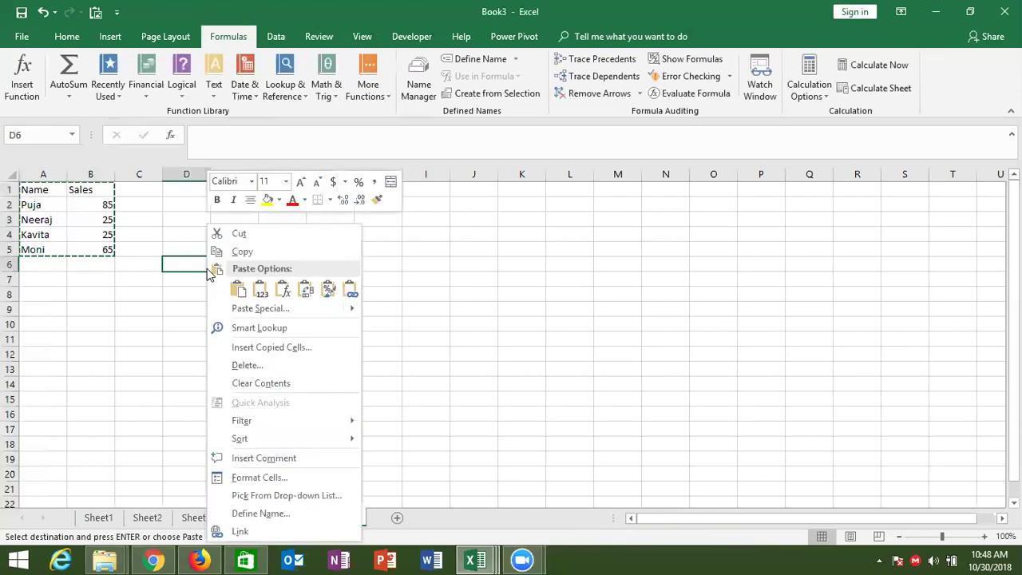
click(263, 309)
click(297, 375)
click(313, 401)
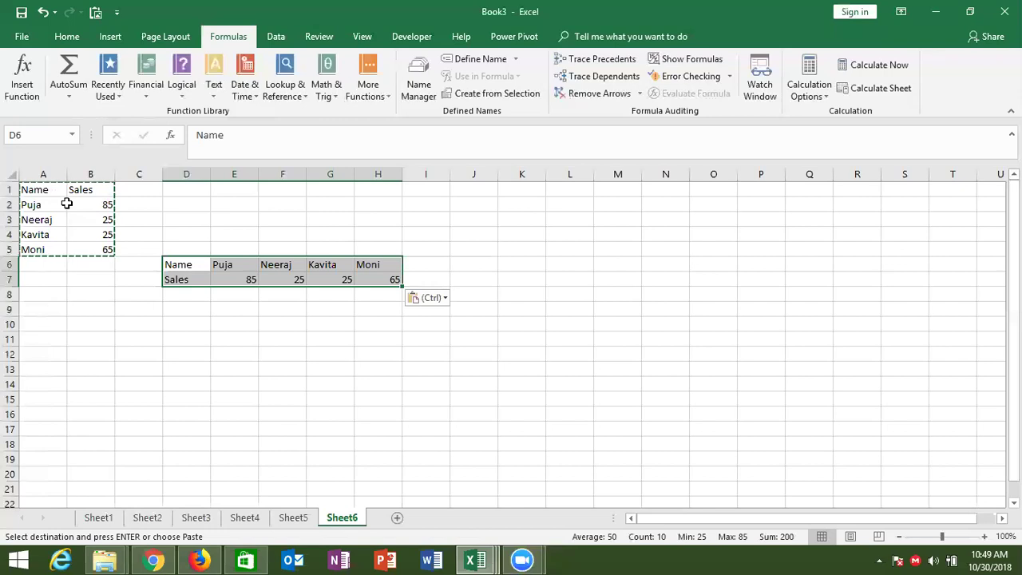
key(Delete)
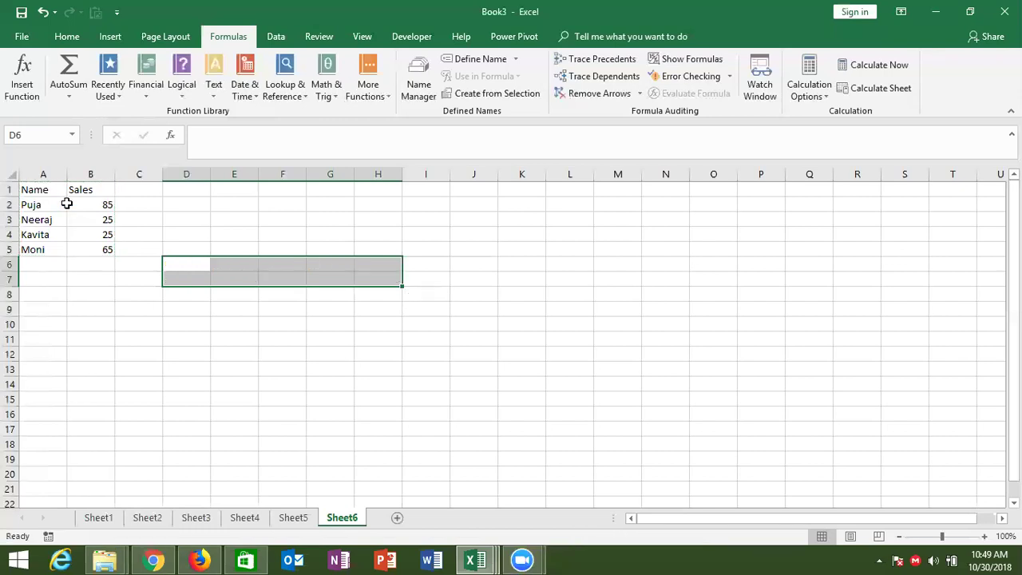
- Enter the formula =TRANSPOSE(A1:B5) in D6
key(shift+BackSpace)
text(=)
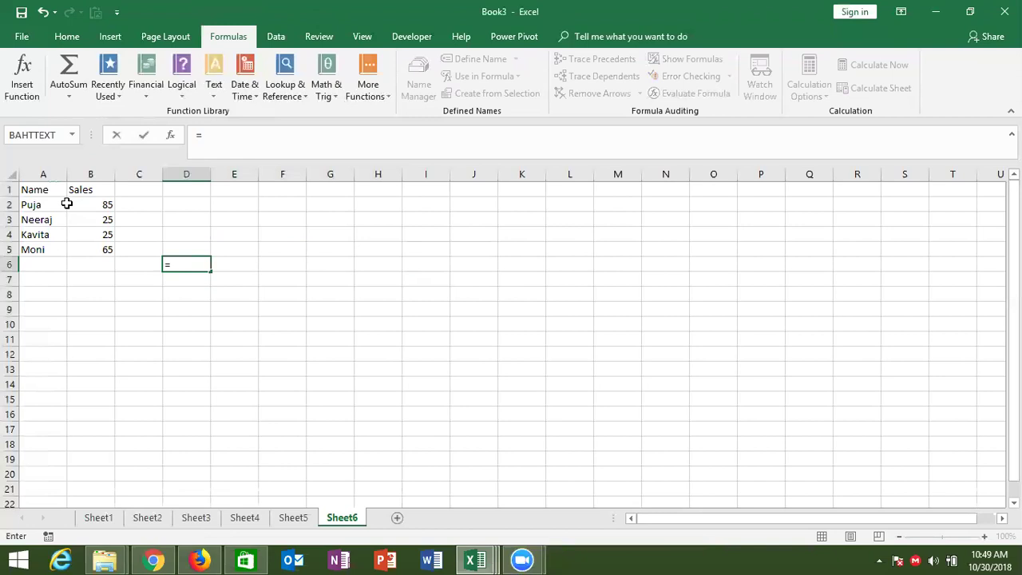
text(tr)
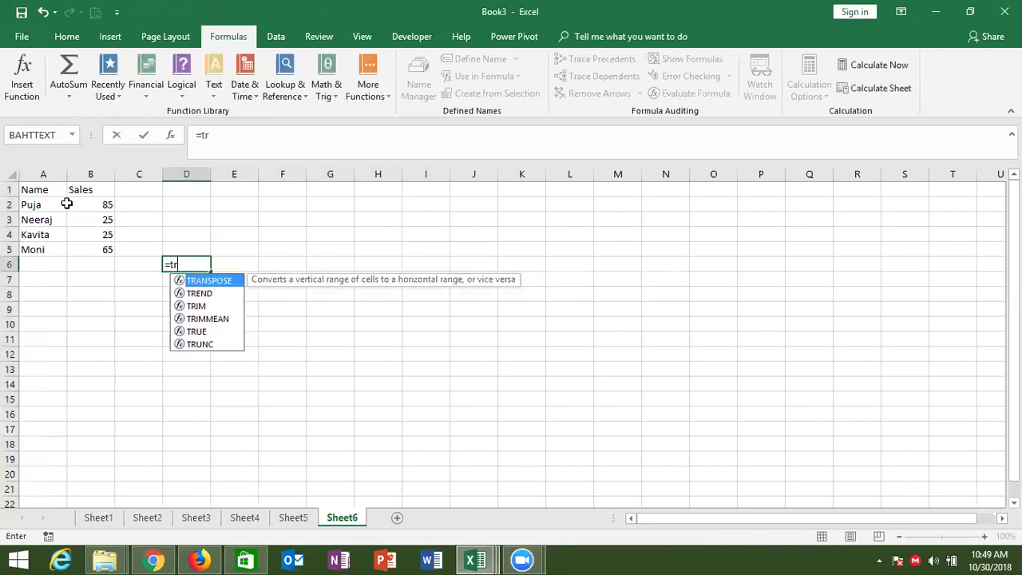
key(Tab)
drag(46, 188, 99, 244)
key(Return)
key(Up)
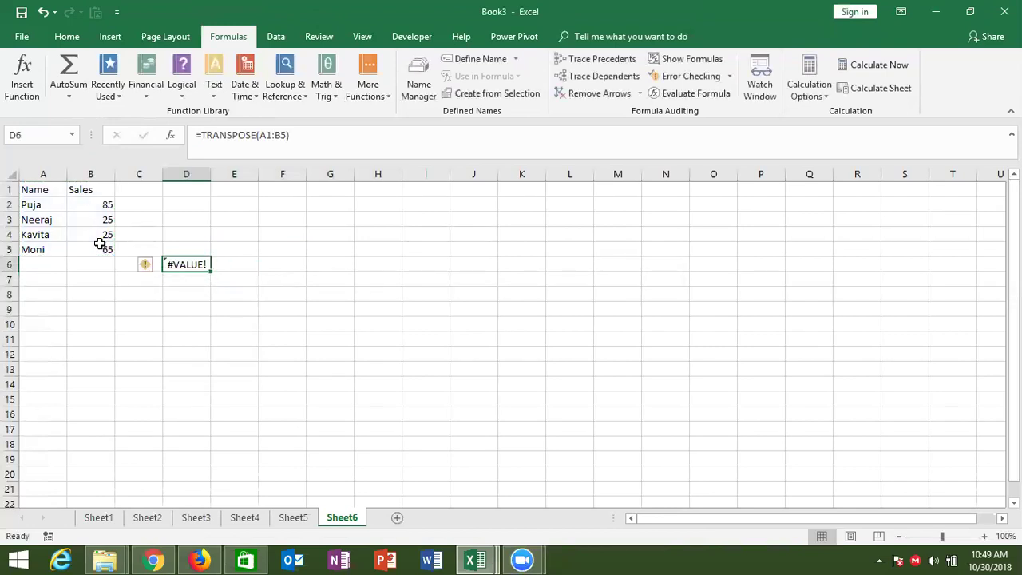
- Extend the TRANSPOSE formula over D6:H7 as an array formula
key(shift+Right)
key(shift+Right)
key(shift+Right)
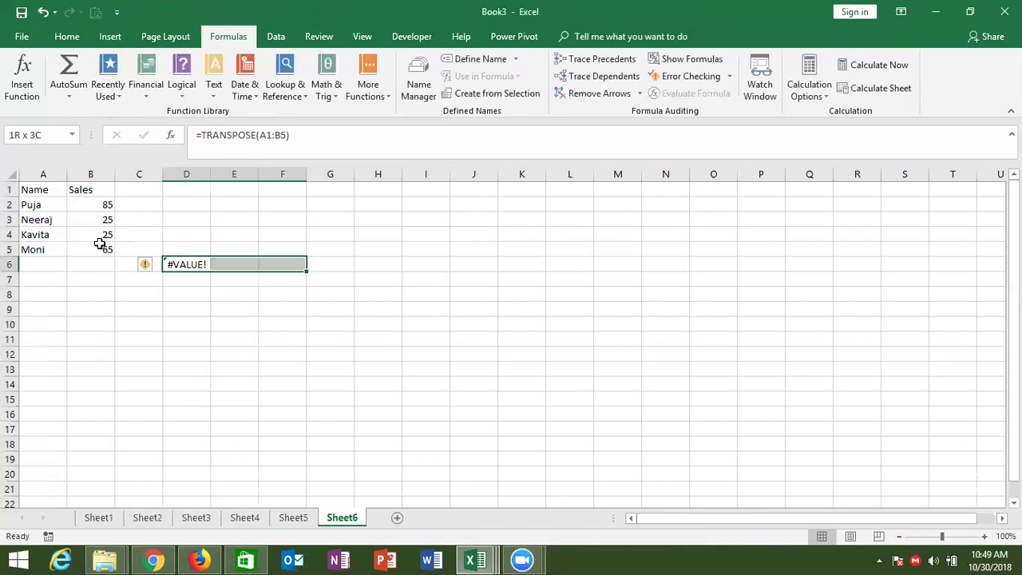
key(shift+Down)
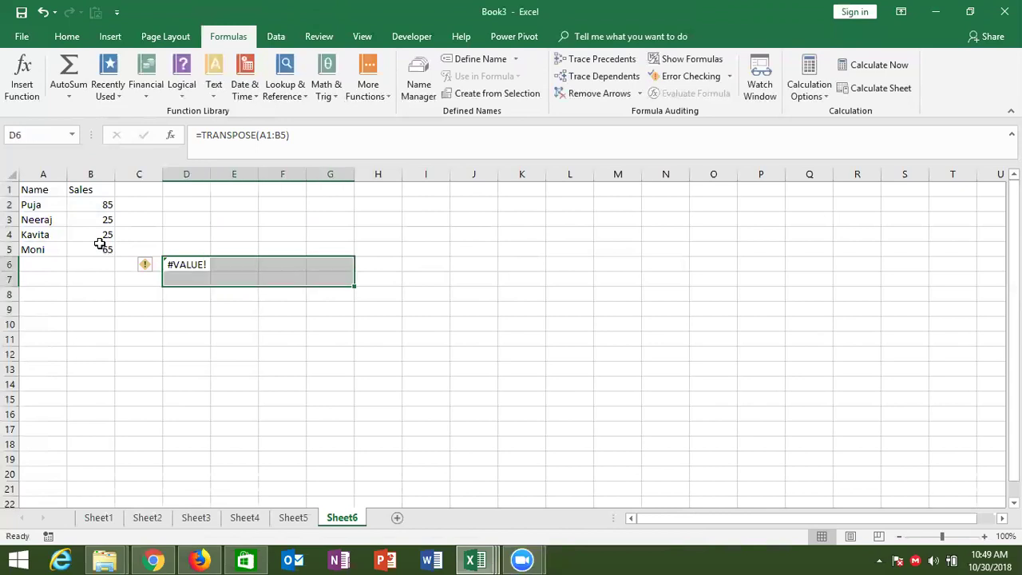
key(shift+Right)
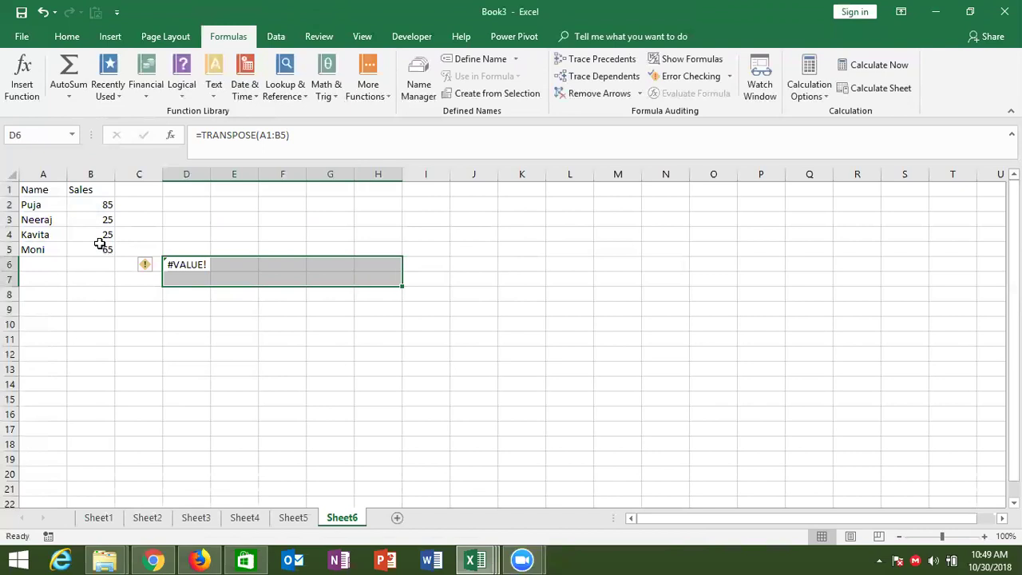
key(F2)
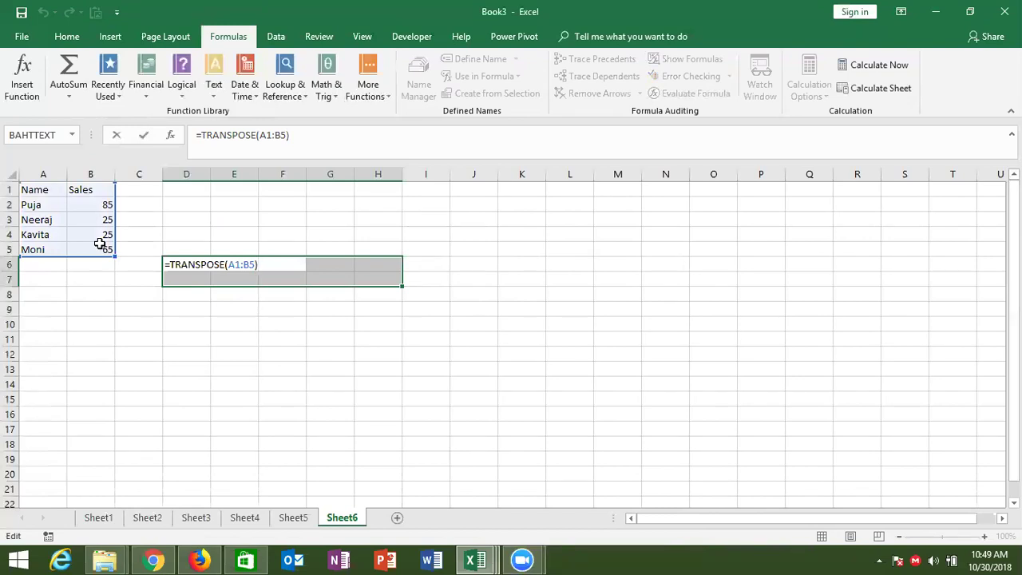
key(ctrl+shift+Return)
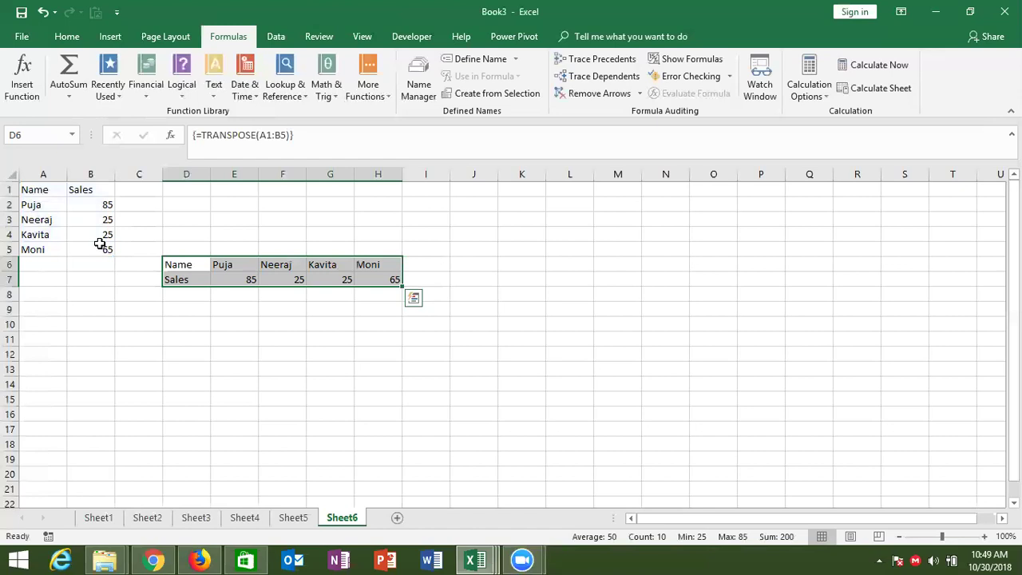
- Change the sales value in B4 to 45
click(97, 234)
text(45)
key(Return)
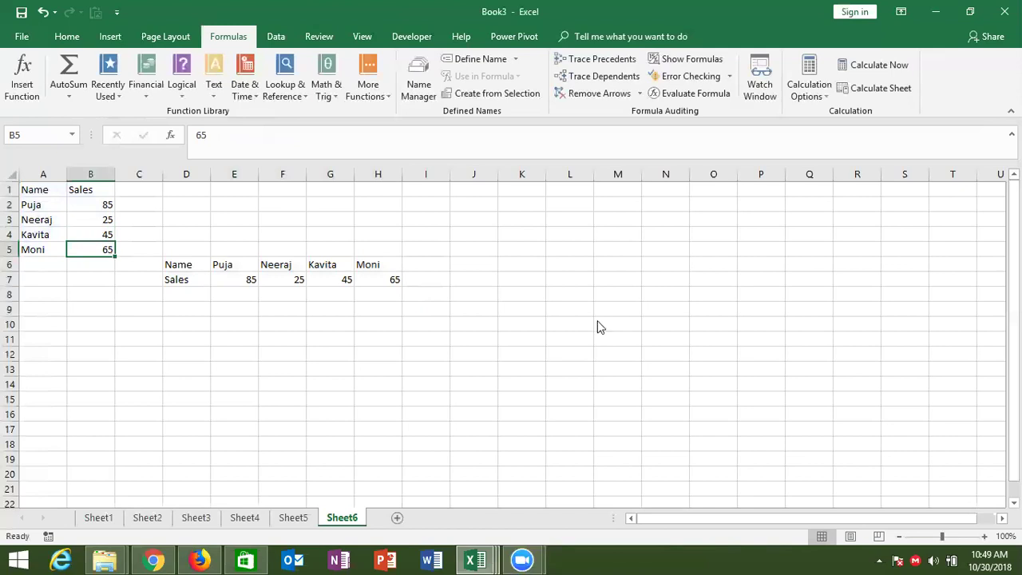
- Inspect the array formula in the transposed sales cells H7 and G7, and show the desktop
click(371, 277)
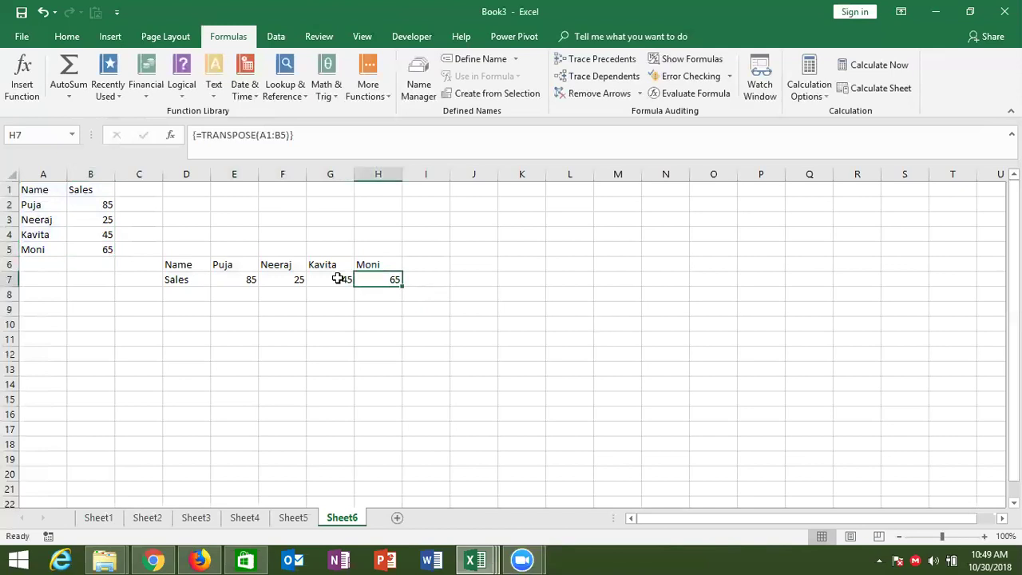
click(339, 278)
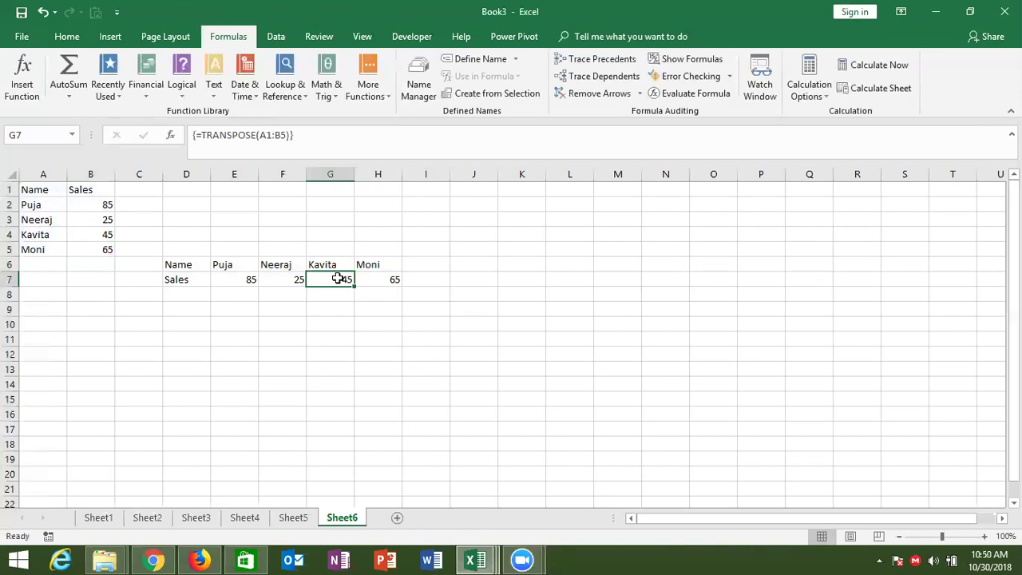
key(super+d)
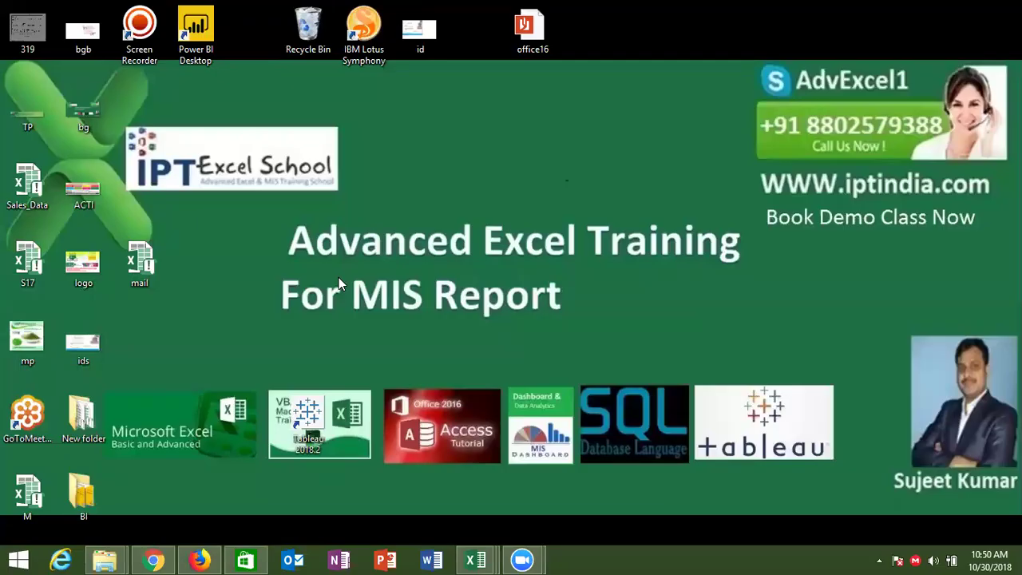